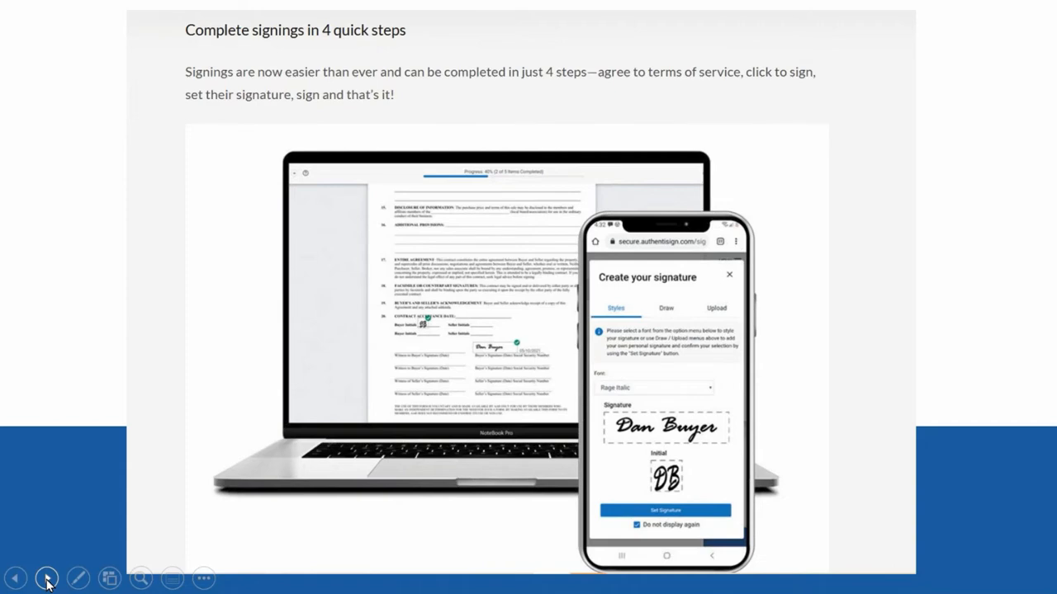
Step: Advance to the signer feedback slide and end the show, returning to slide 6 in editing view
{"action": "left_click", "coordinate": [130, 490]}
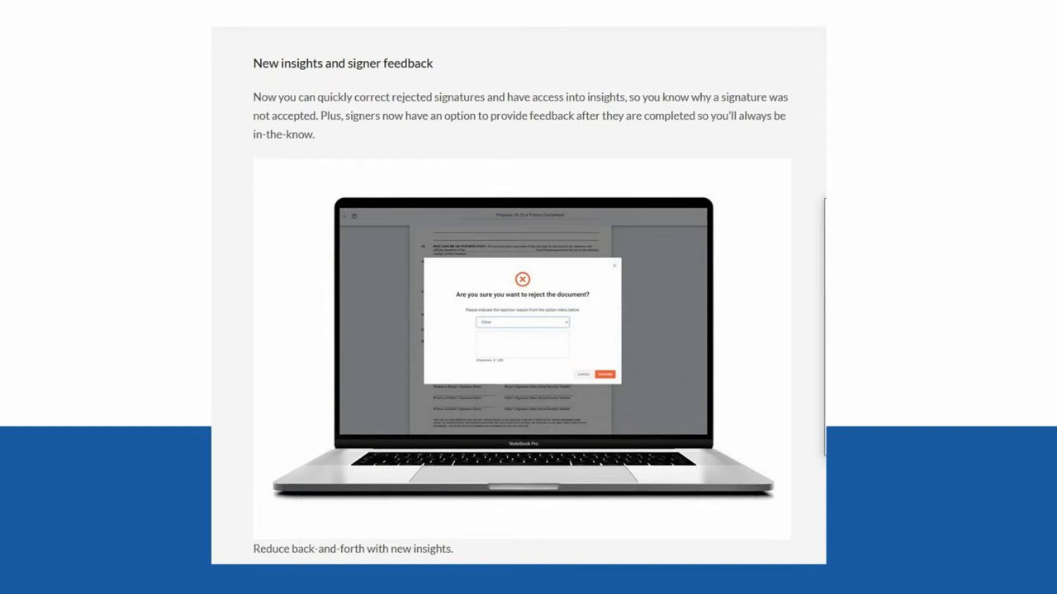
{"action": "key", "text": "Right"}
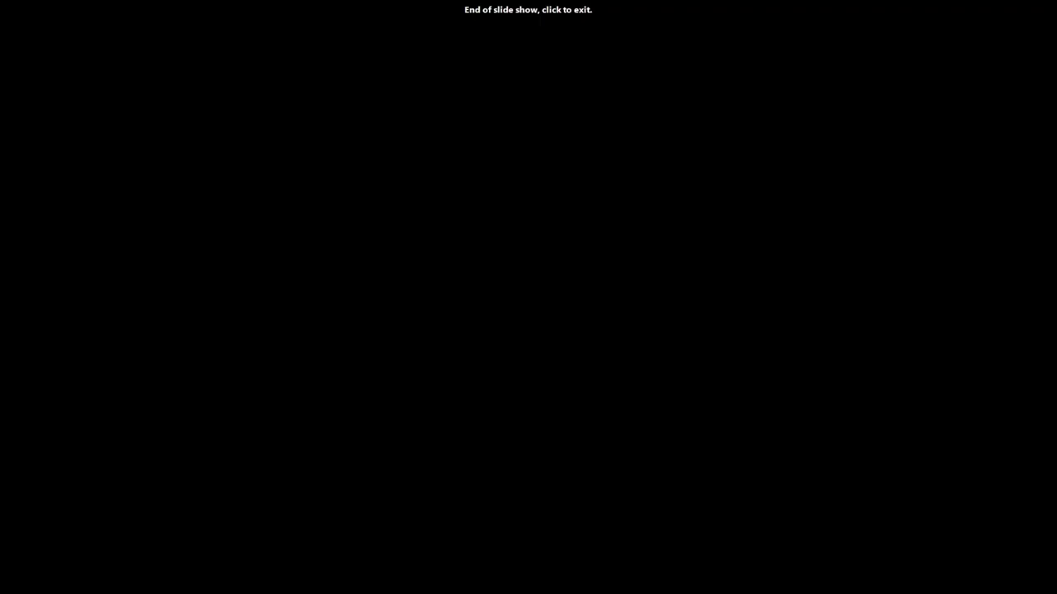
{"action": "key", "text": "Right"}
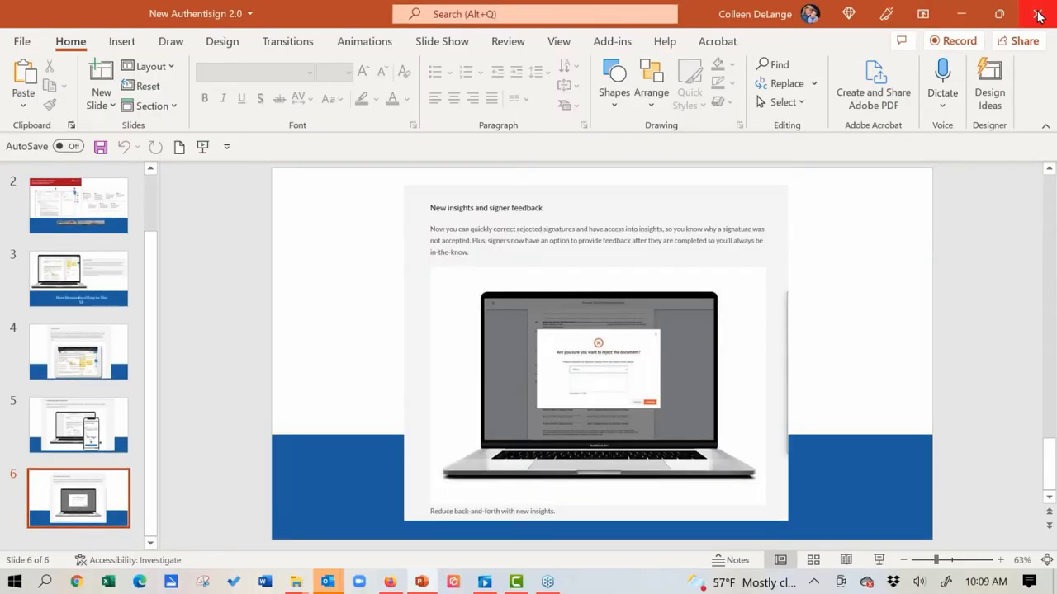
{"action": "left_click", "coordinate": [1038, 17]}
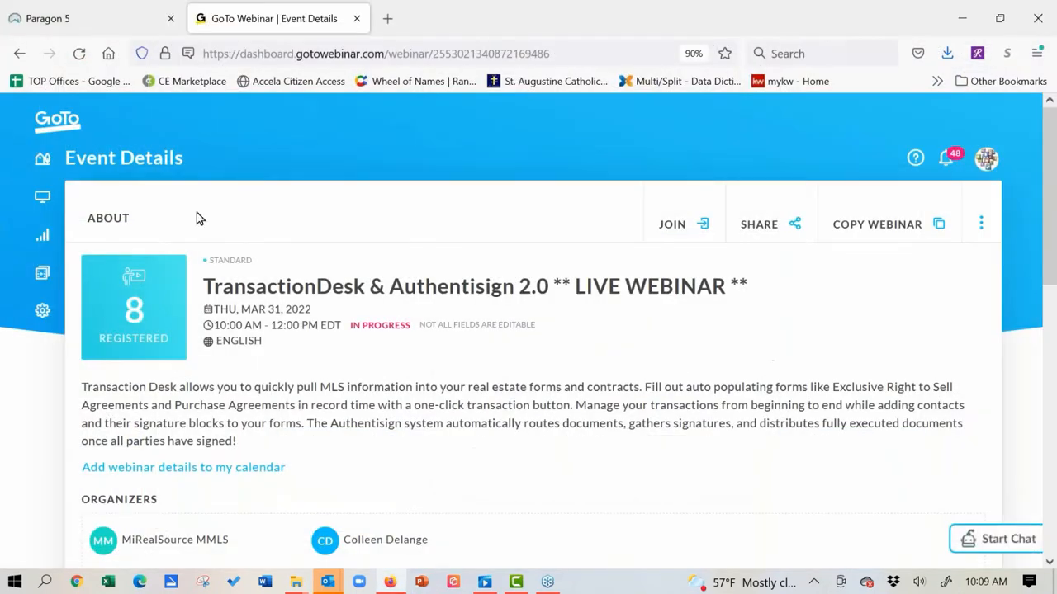
{"action": "left_click", "coordinate": [91, 19]}
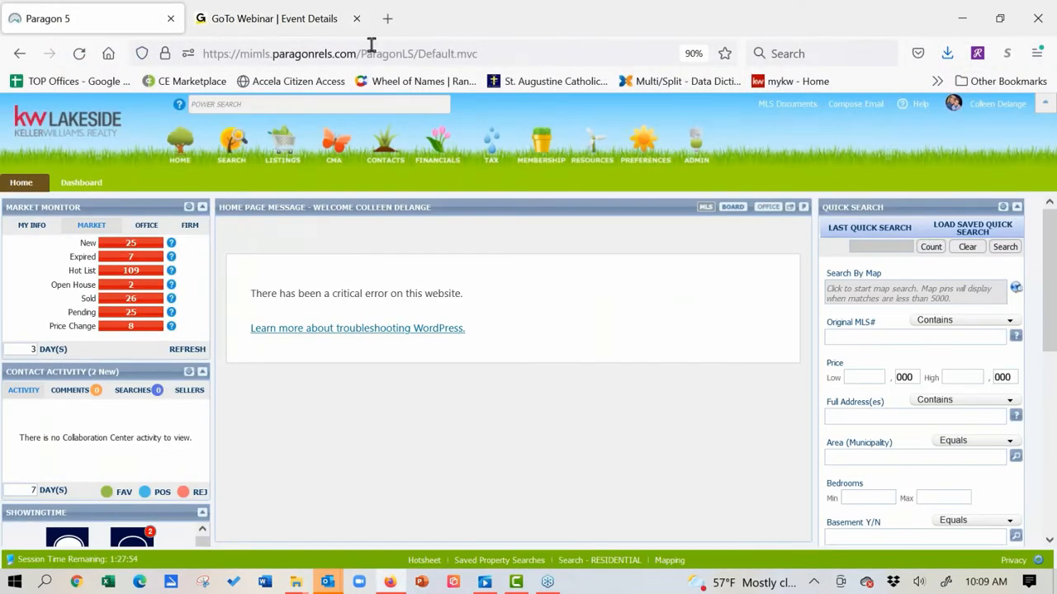
{"action": "left_click", "coordinate": [290, 106]}
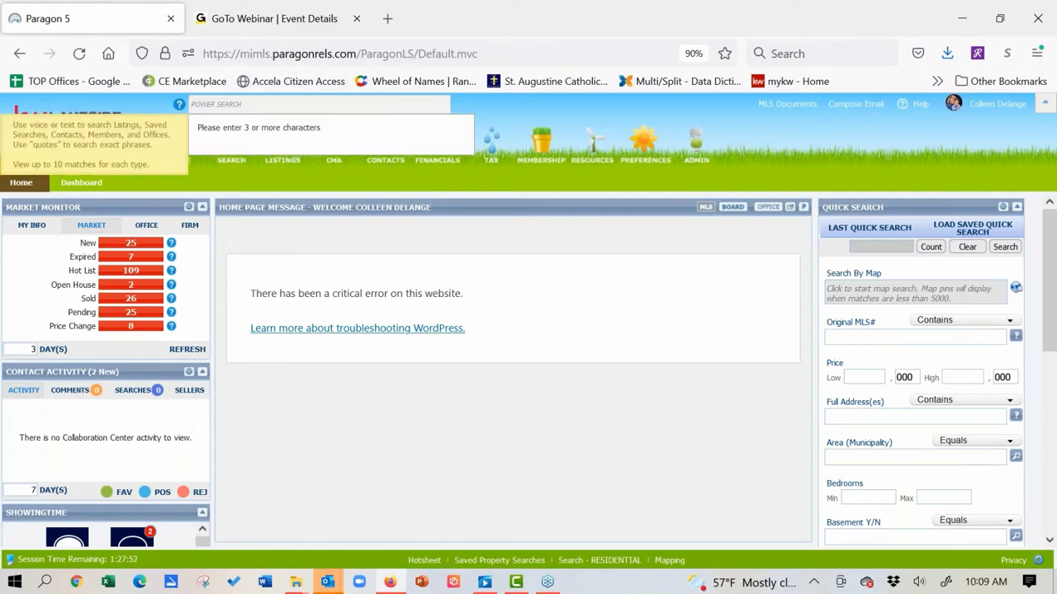
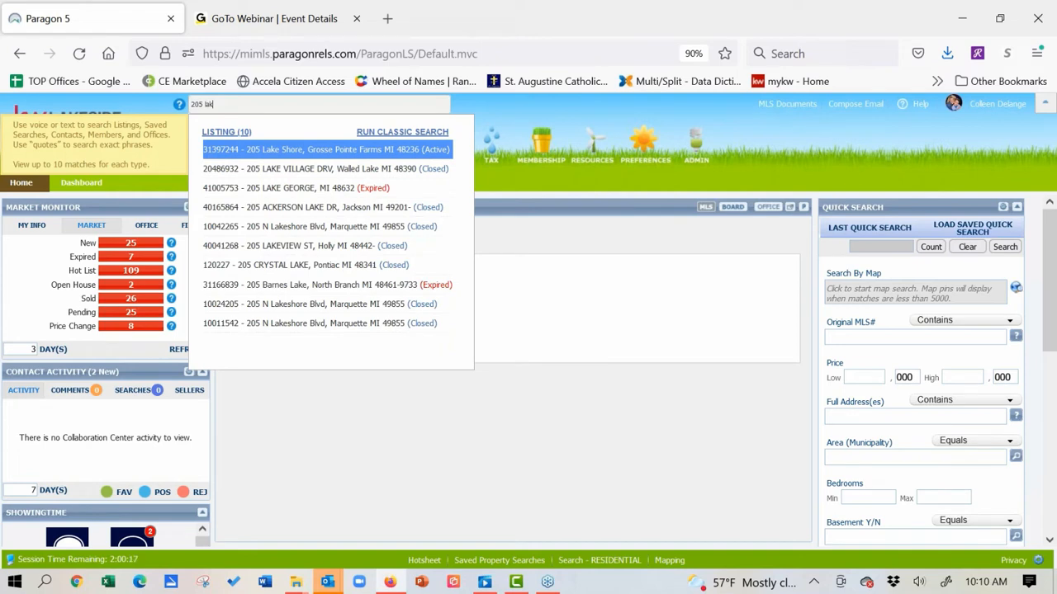
{"action": "left_click", "coordinate": [288, 158]}
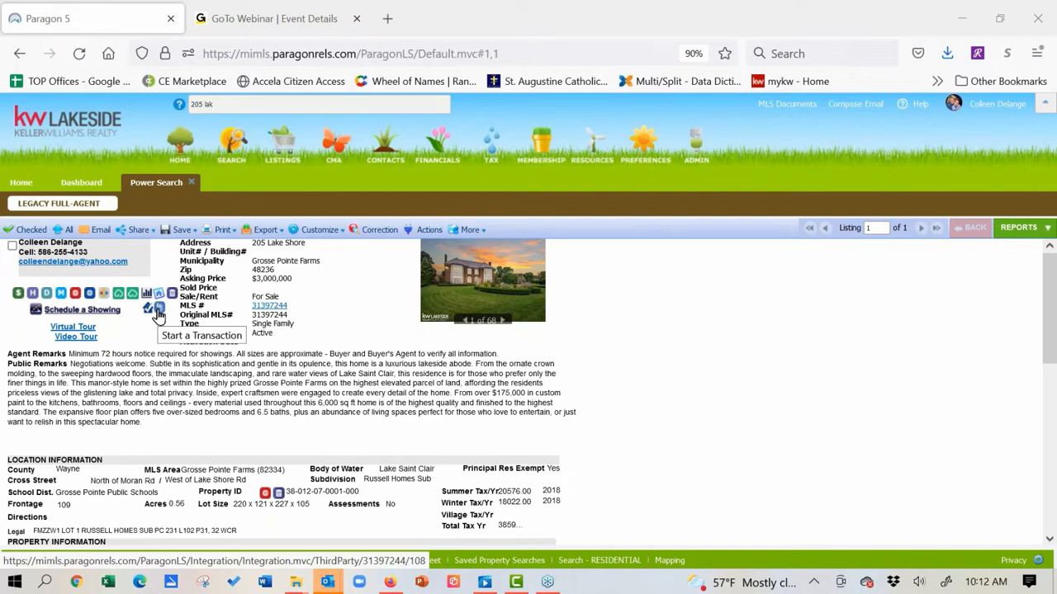
{"action": "left_click", "coordinate": [158, 309]}
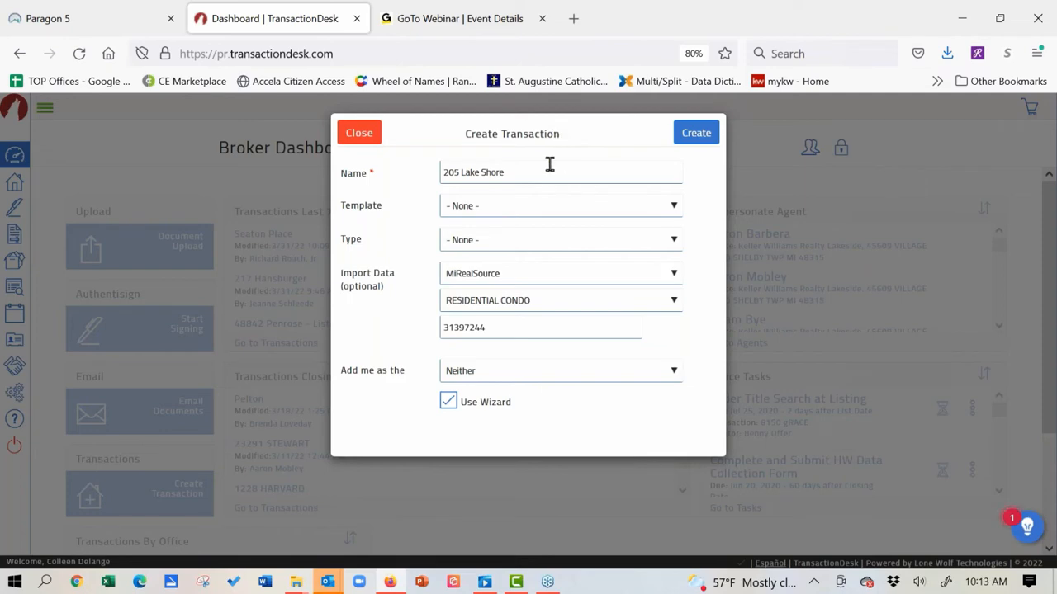
{"action": "left_click", "coordinate": [580, 214]}
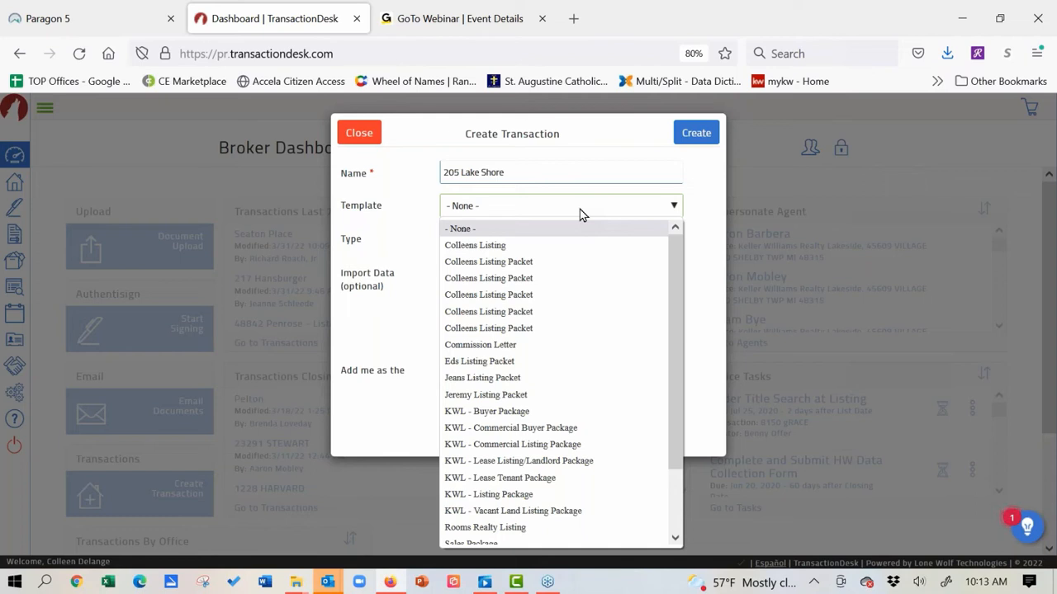
{"action": "left_click", "coordinate": [1049, 104]}
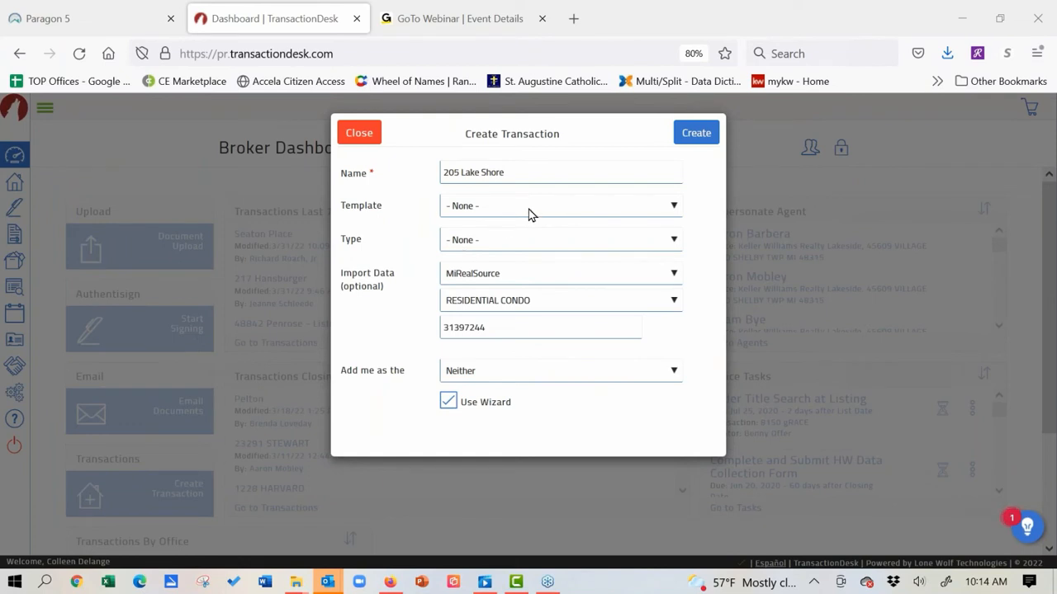
{"action": "left_click", "coordinate": [529, 210]}
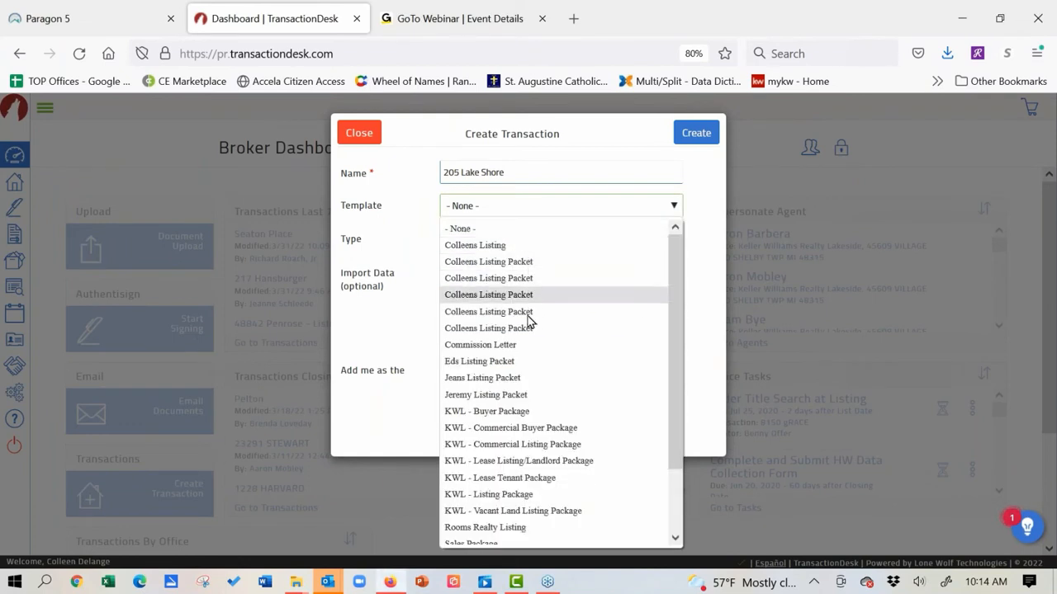
{"action": "left_click", "coordinate": [524, 419]}
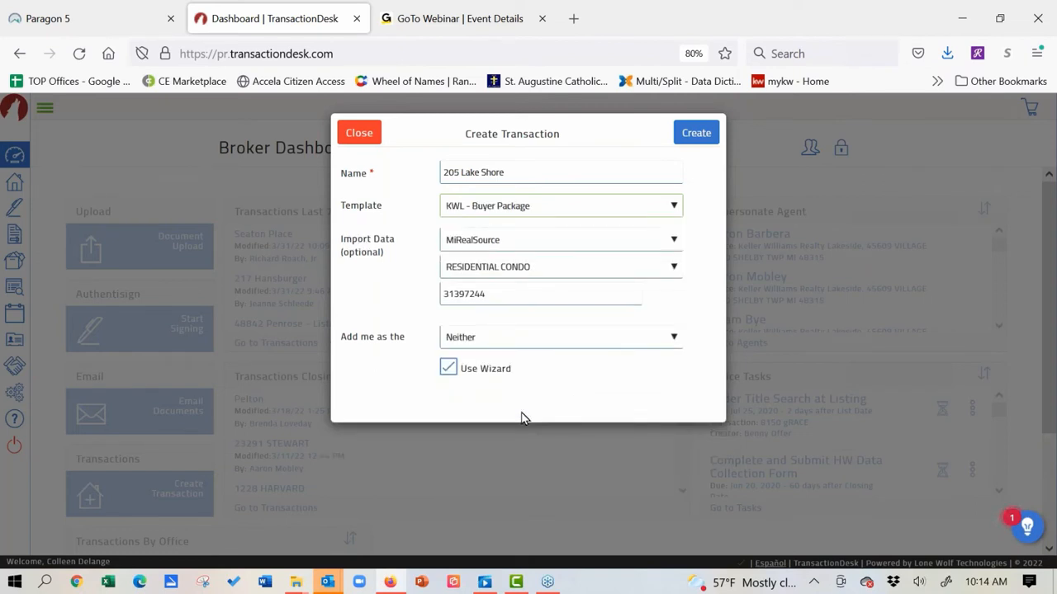
Step: Set your role on the transaction to Selling Agent
{"action": "left_click", "coordinate": [674, 338]}
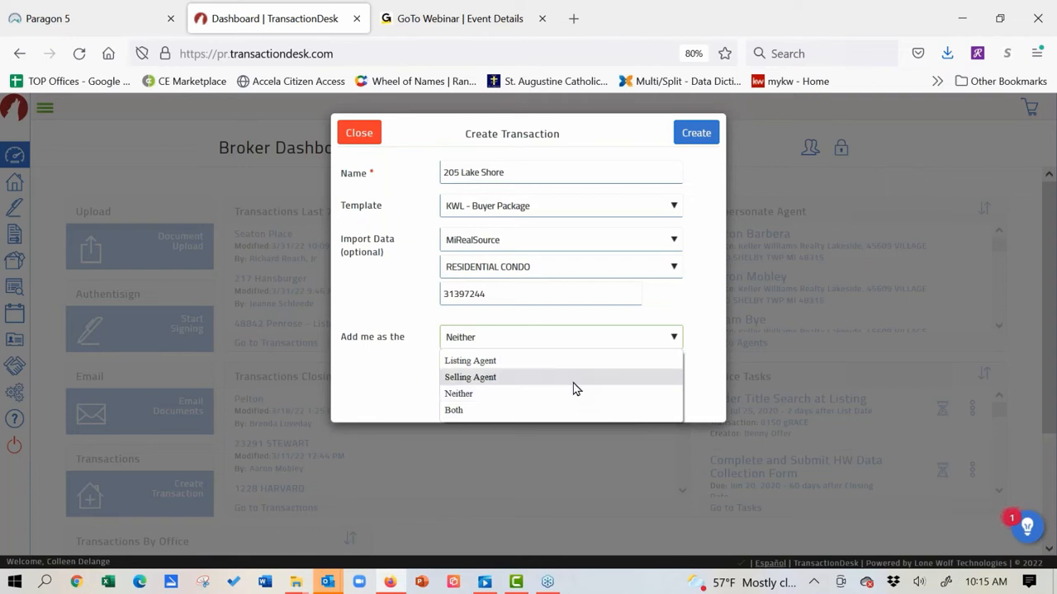
{"action": "left_click", "coordinate": [573, 381]}
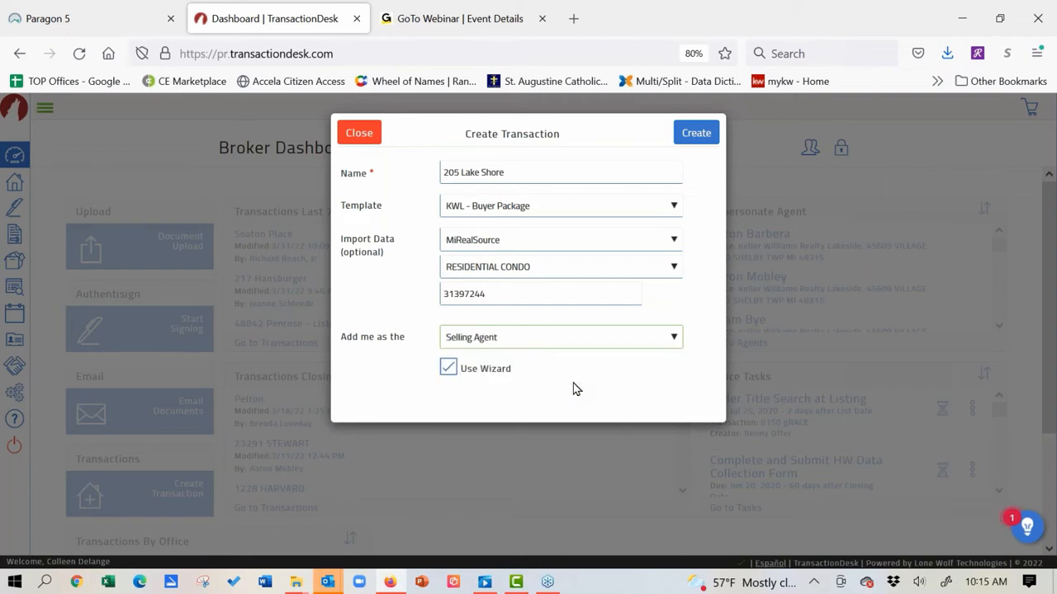
Step: Create the transaction and scroll through its imported details, including the 3000000 list price
{"action": "left_click", "coordinate": [692, 132]}
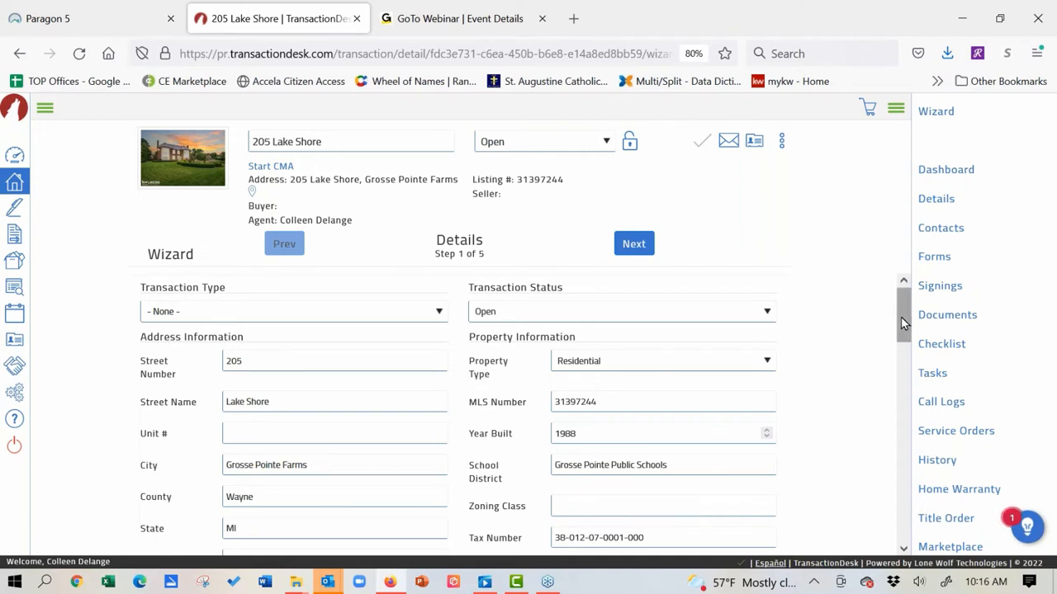
{"action": "left_click_drag", "start_coordinate": [904, 317], "coordinate": [906, 349]}
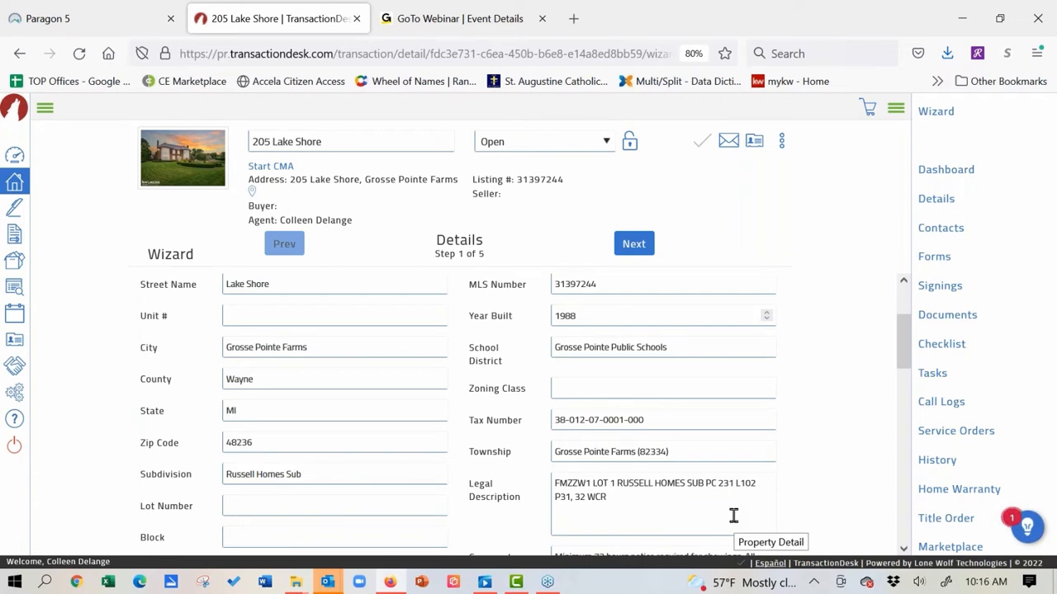
{"action": "left_click_drag", "start_coordinate": [902, 340], "coordinate": [904, 389]}
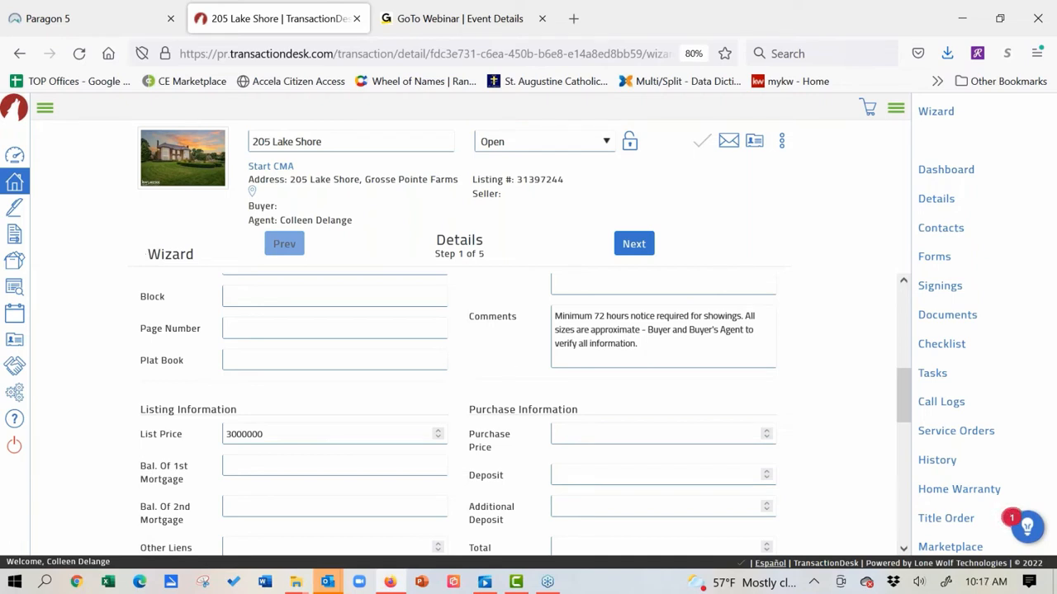
Step: Enter a purchase price of 2800000 and a deposit of 10000
{"action": "left_click", "coordinate": [635, 441]}
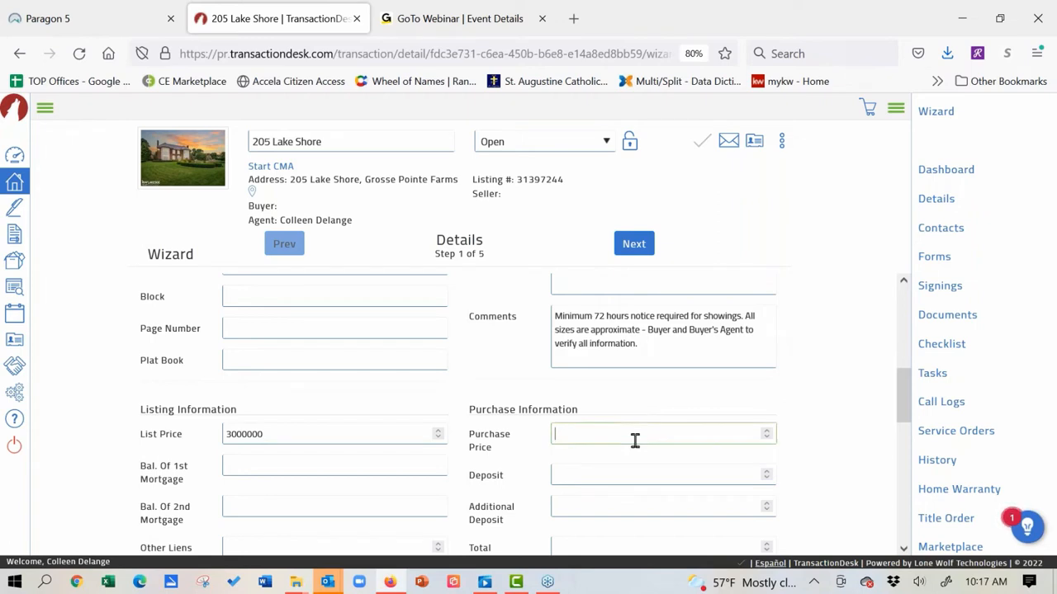
{"action": "type", "text": "2800000"}
{"action": "left_click", "coordinate": [656, 411]}
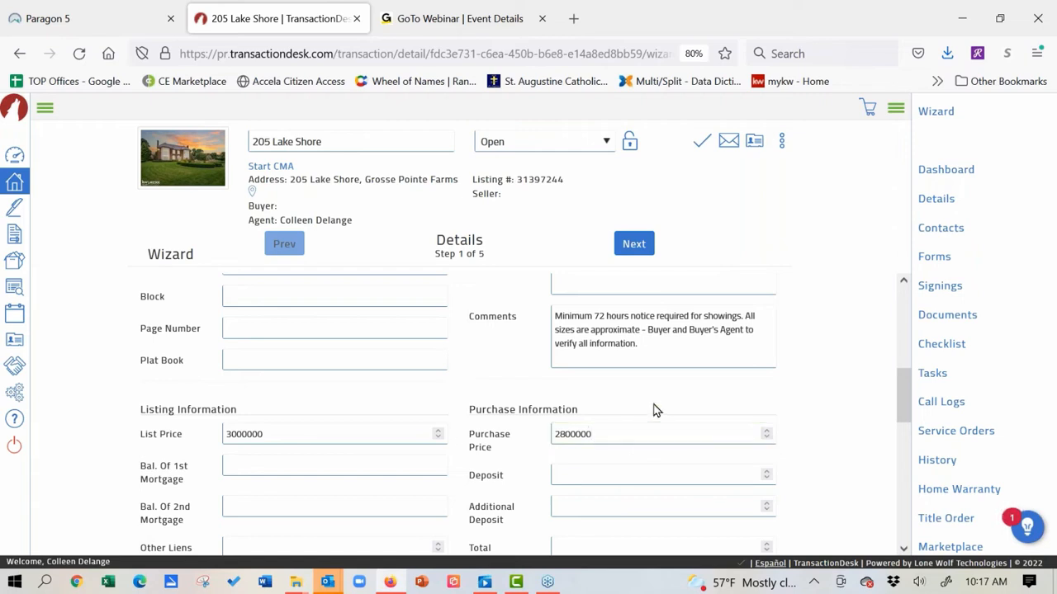
{"action": "left_click", "coordinate": [642, 466]}
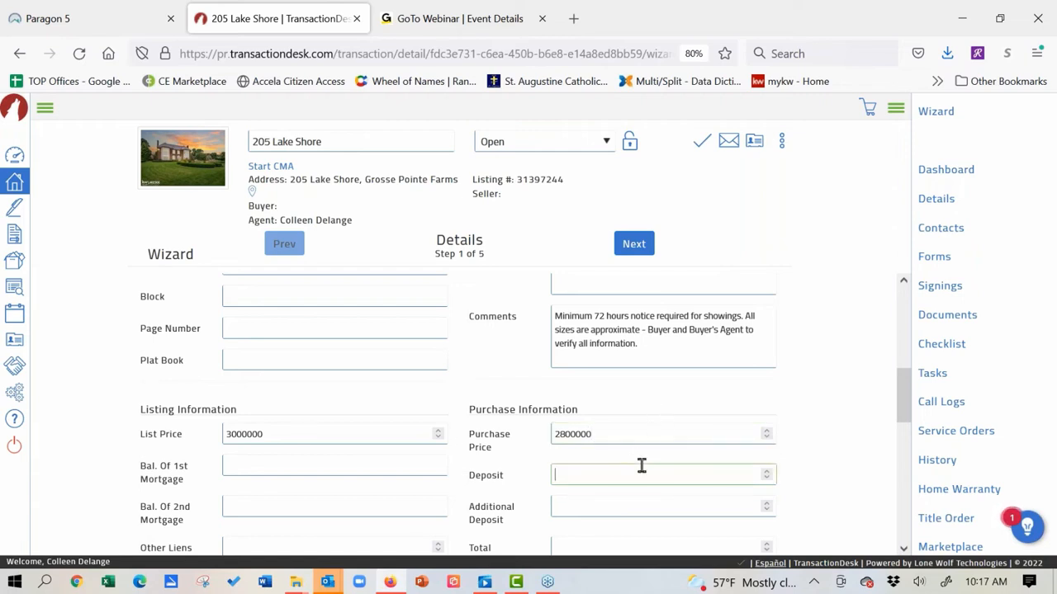
{"action": "type", "text": "5"}
{"action": "key", "text": "BackSpace"}
{"action": "type", "text": "10000"}
{"action": "left_click", "coordinate": [853, 424]}
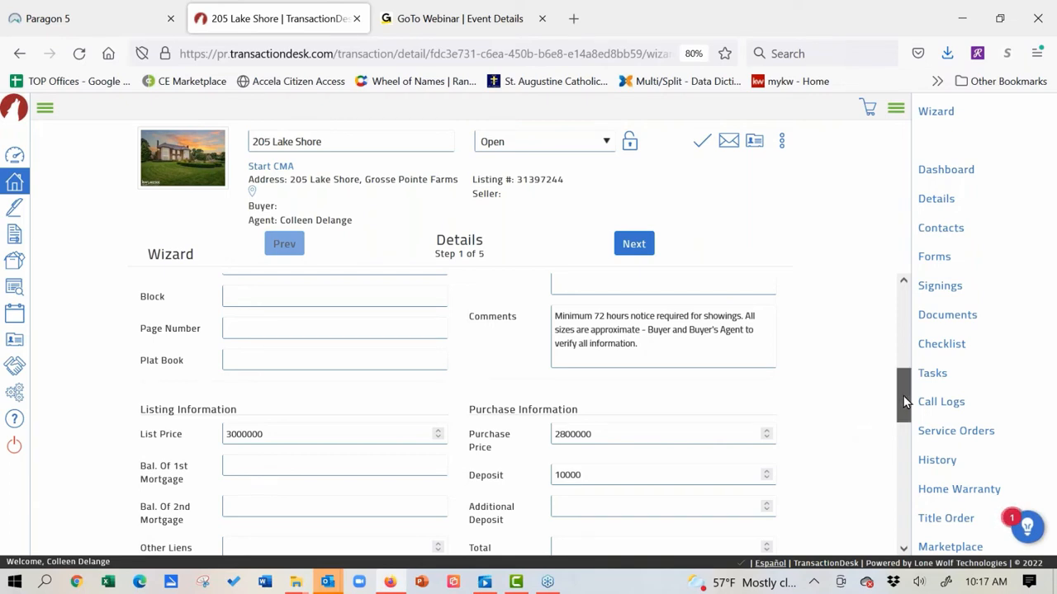
{"action": "mouse_move", "coordinate": [903, 396]}
{"action": "left_mouse_down"}
{"action": "mouse_move", "coordinate": [903, 429]}
{"action": "mouse_move", "coordinate": [900, 306]}
{"action": "mouse_move", "coordinate": [906, 412]}
{"action": "left_mouse_up"}
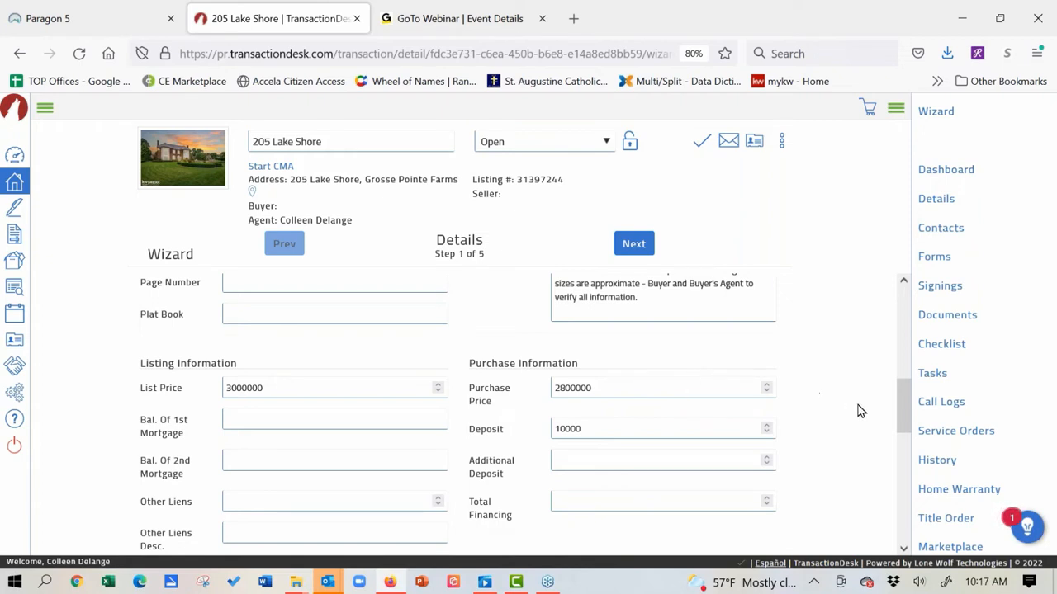
Step: Enter 'Washer, Dryer, Built in Wine Bar' under Property Includes
{"action": "left_click_drag", "start_coordinate": [903, 406], "coordinate": [902, 440]}
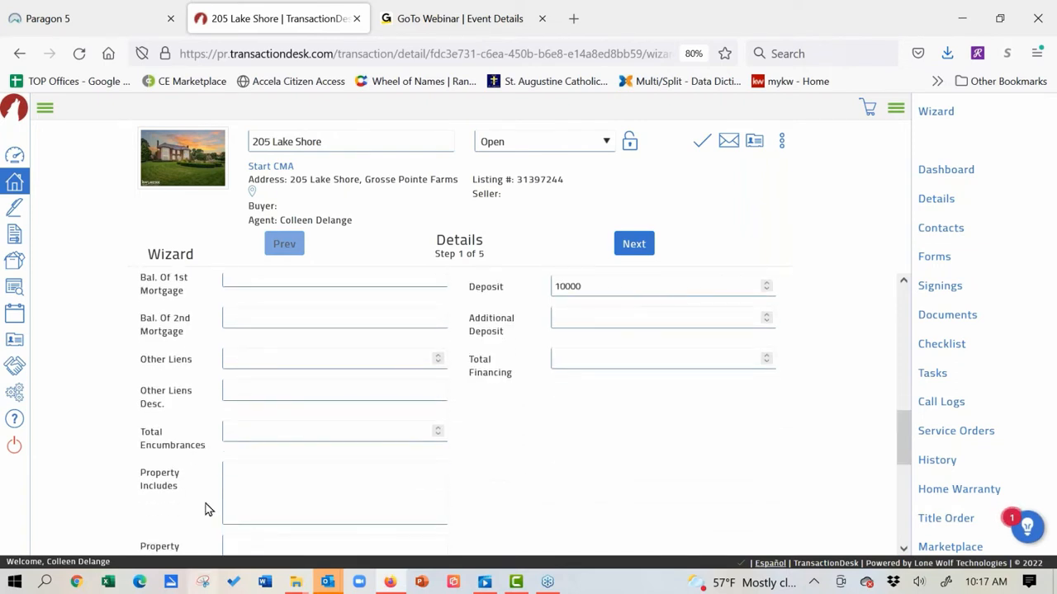
{"action": "left_click", "coordinate": [294, 469]}
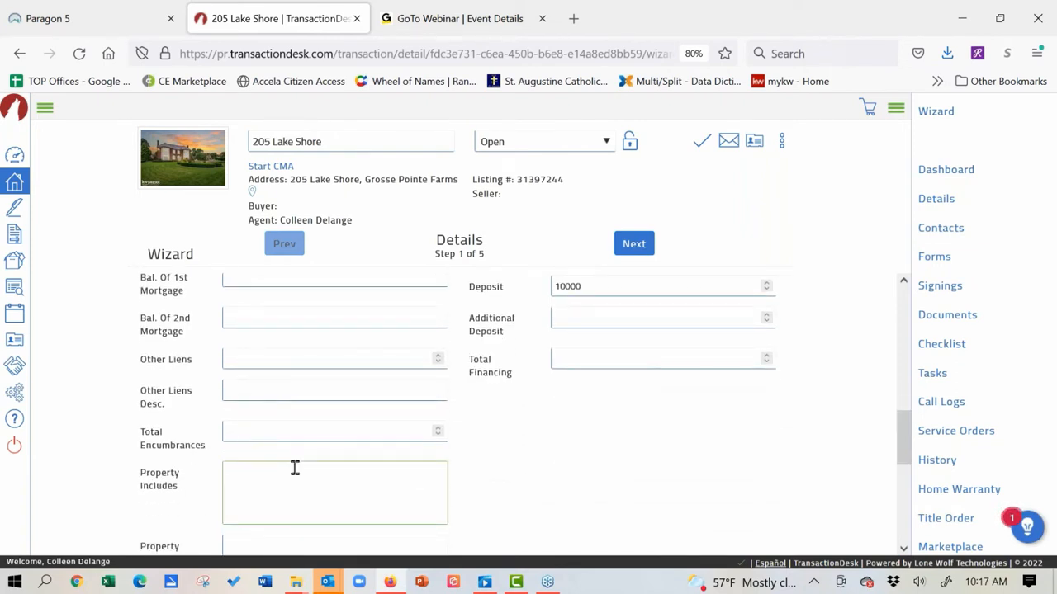
{"action": "type", "text": "Washer, Dryer, Built in Wine Bar"}
{"action": "scroll", "coordinate": [902, 446], "scroll_direction": "down", "scroll_amount": 3}
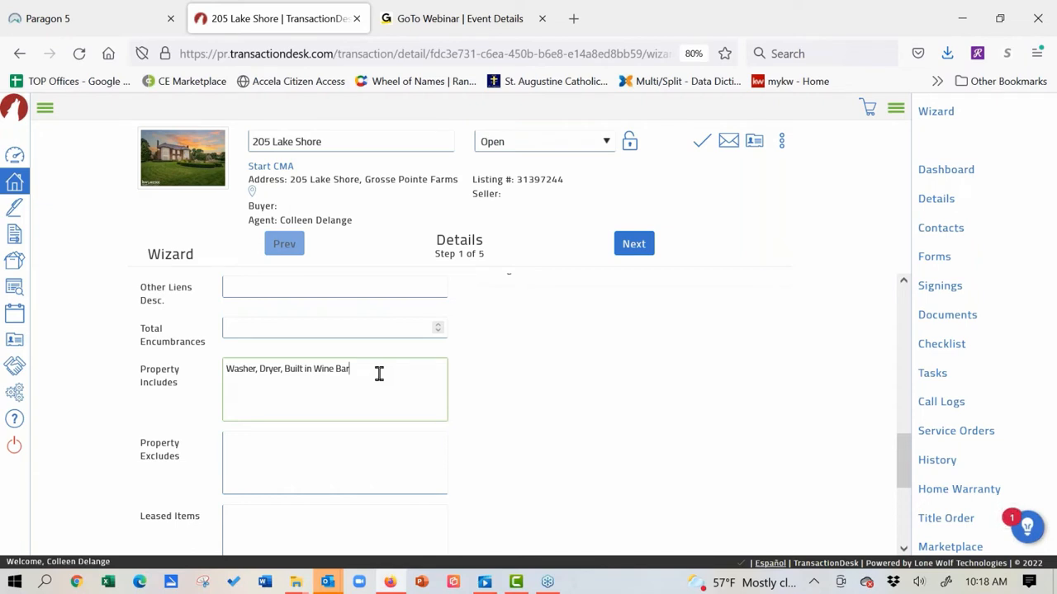
{"action": "left_click_drag", "start_coordinate": [377, 372], "coordinate": [201, 368]}
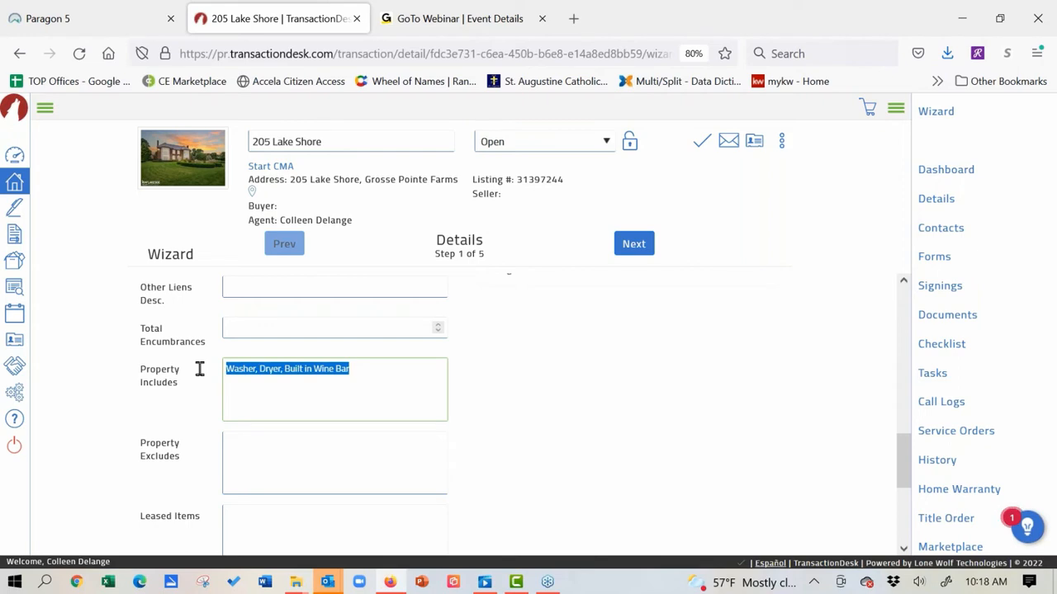
{"action": "left_click", "coordinate": [425, 369]}
Step: Enter 'Play Structure' under Property Excludes and advance to the Transaction Dates step
{"action": "left_click", "coordinate": [348, 441]}
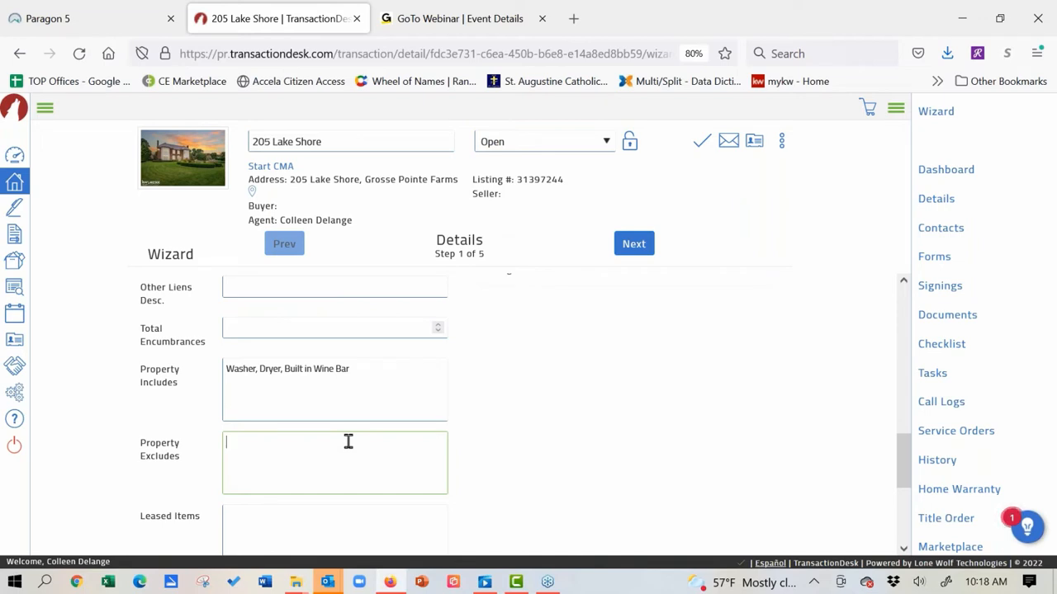
{"action": "type", "text": "Play Structure"}
{"action": "left_click_drag", "start_coordinate": [902, 463], "coordinate": [896, 317]}
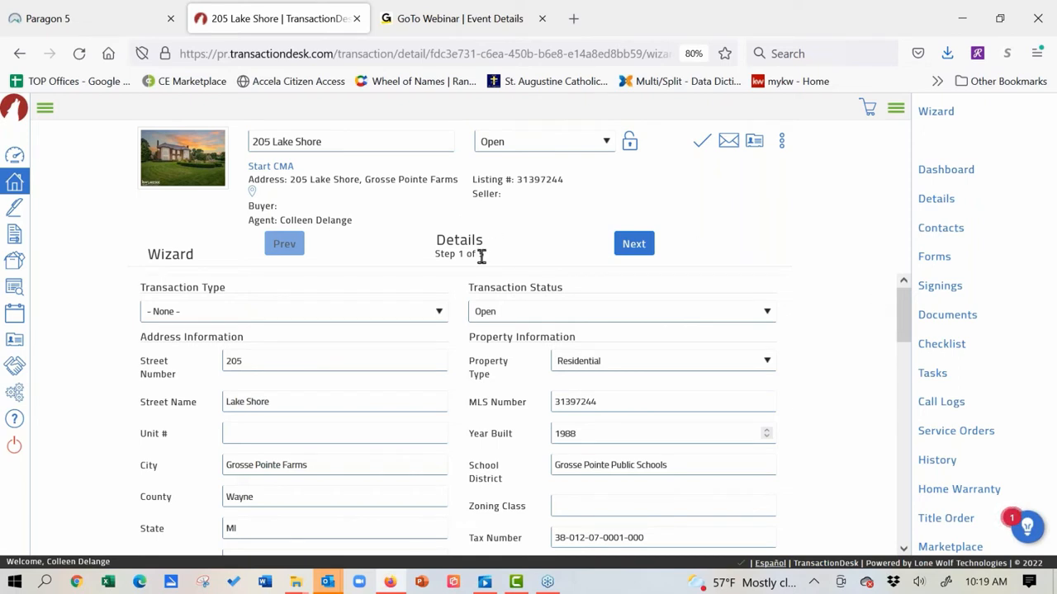
{"action": "left_click", "coordinate": [634, 245]}
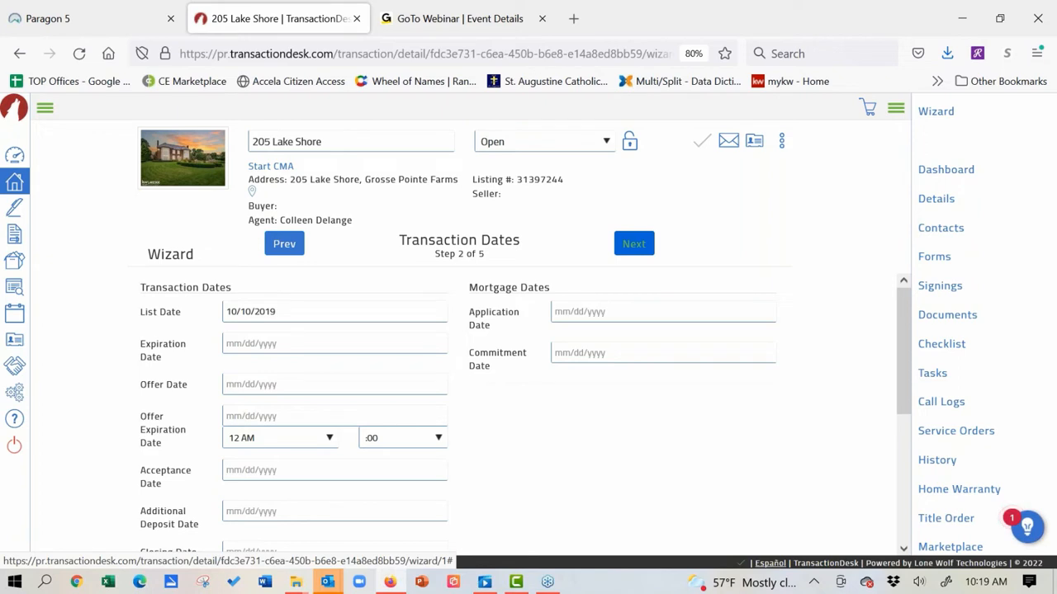
Step: Pick March 31, 2022 from the calendar as the offer date
{"action": "left_click", "coordinate": [284, 384]}
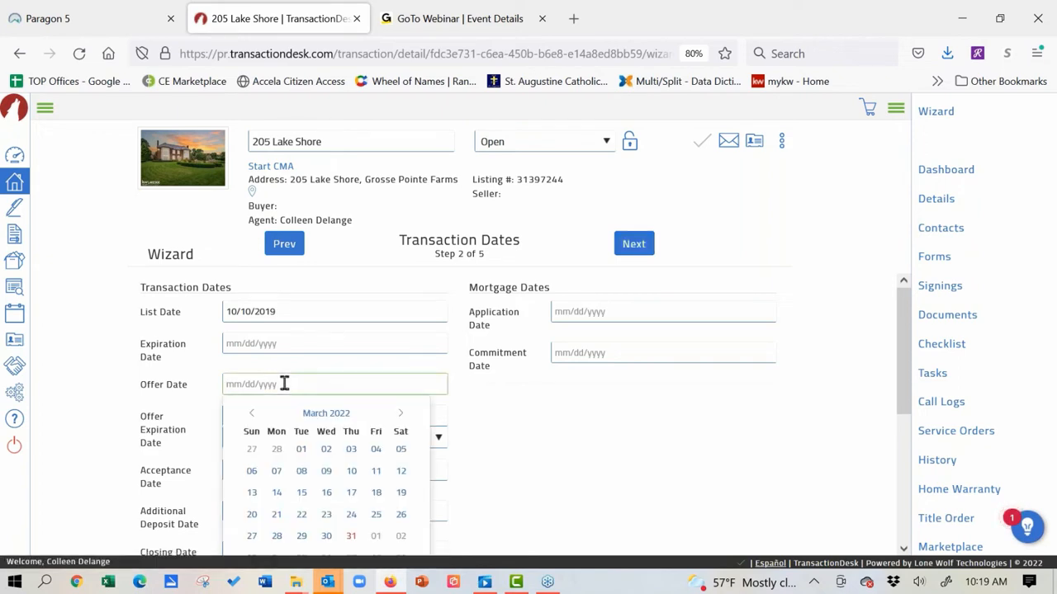
{"action": "left_click", "coordinate": [352, 537]}
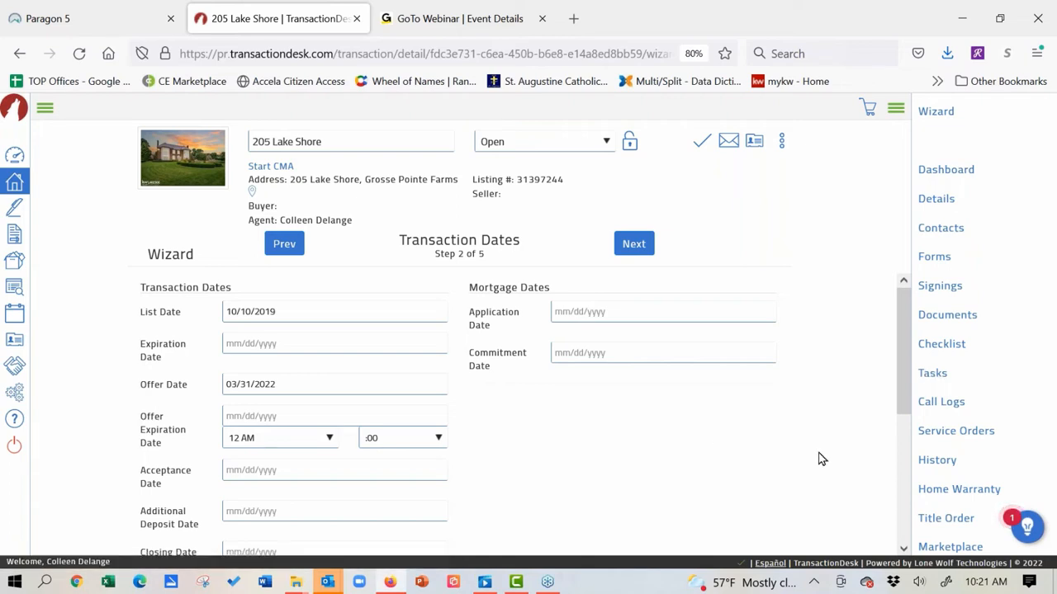
Step: Save the details, go to Tasks, and start a new 'Install a sign' task
{"action": "left_click", "coordinate": [934, 372]}
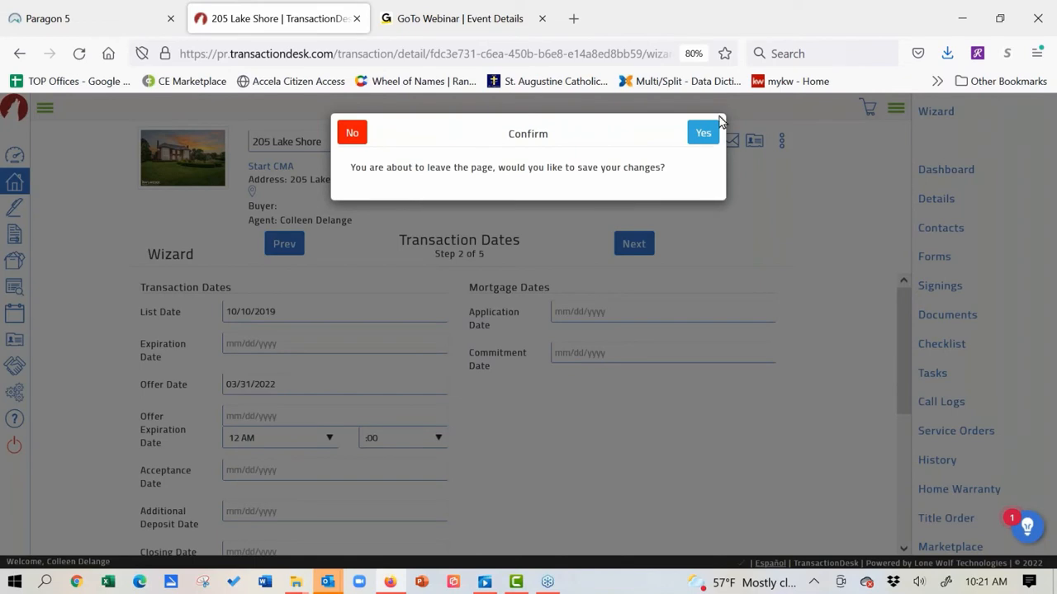
{"action": "left_click", "coordinate": [704, 135]}
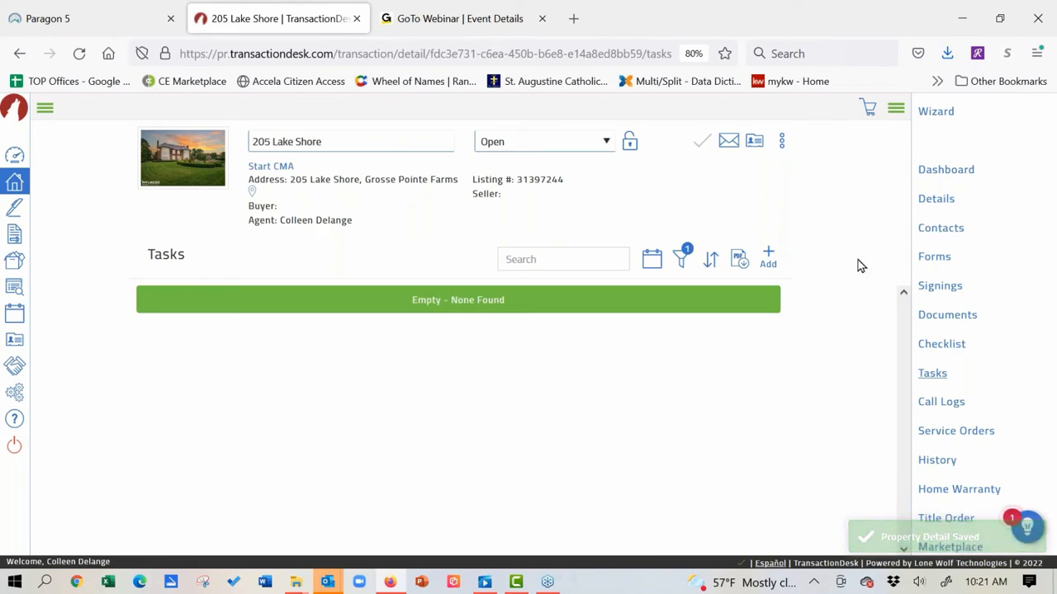
{"action": "left_click", "coordinate": [769, 256]}
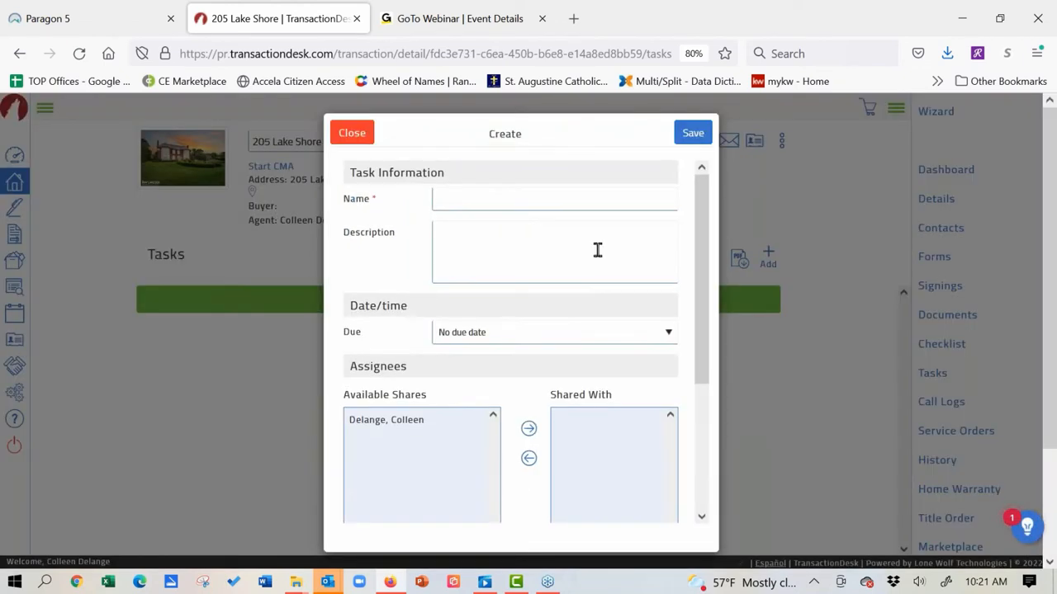
{"action": "left_click", "coordinate": [521, 202]}
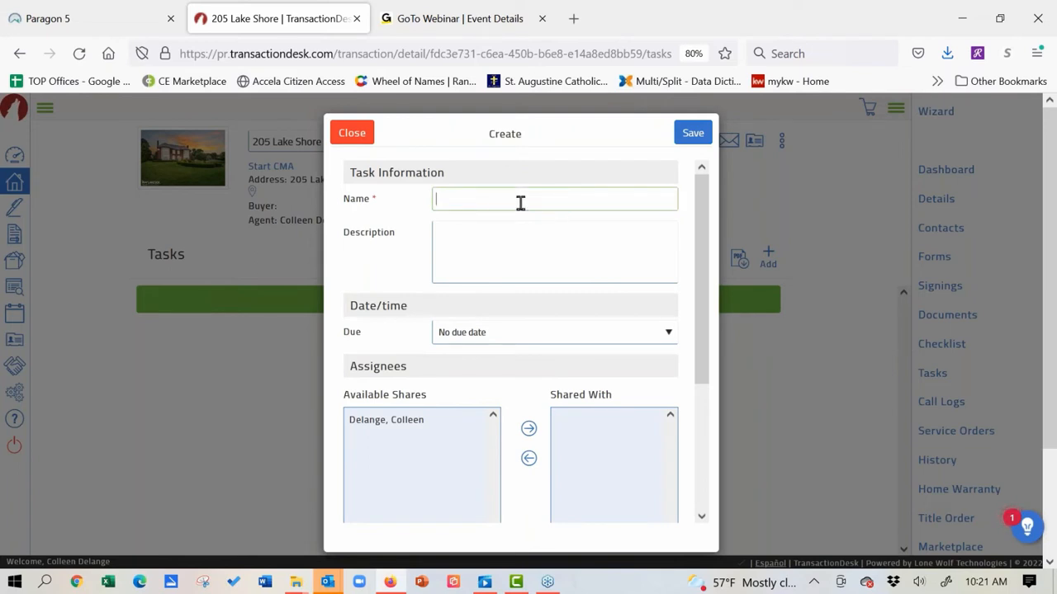
{"action": "type", "text": "In"}
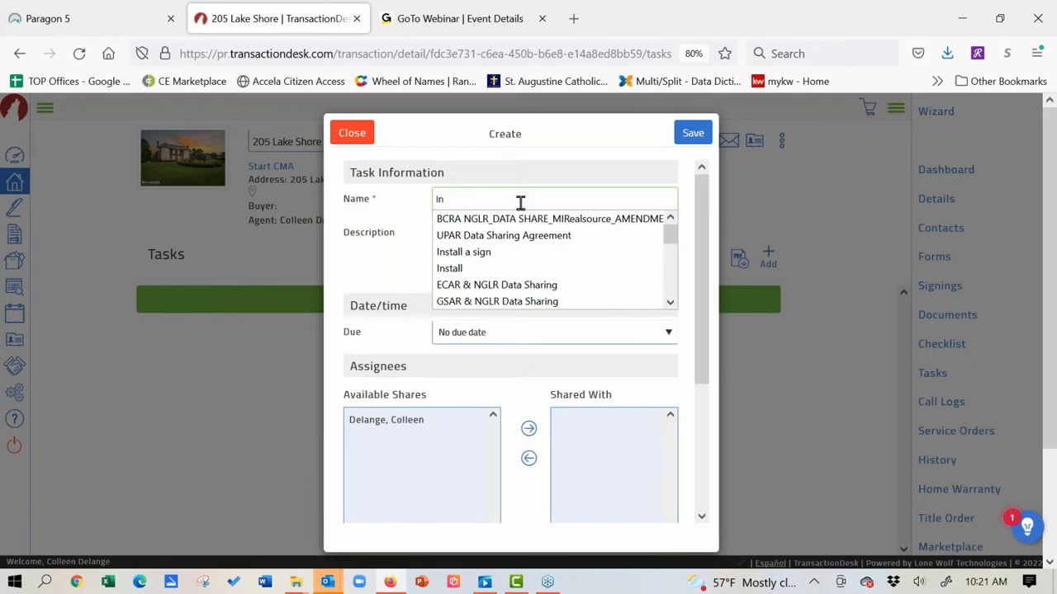
{"action": "left_click", "coordinate": [479, 252]}
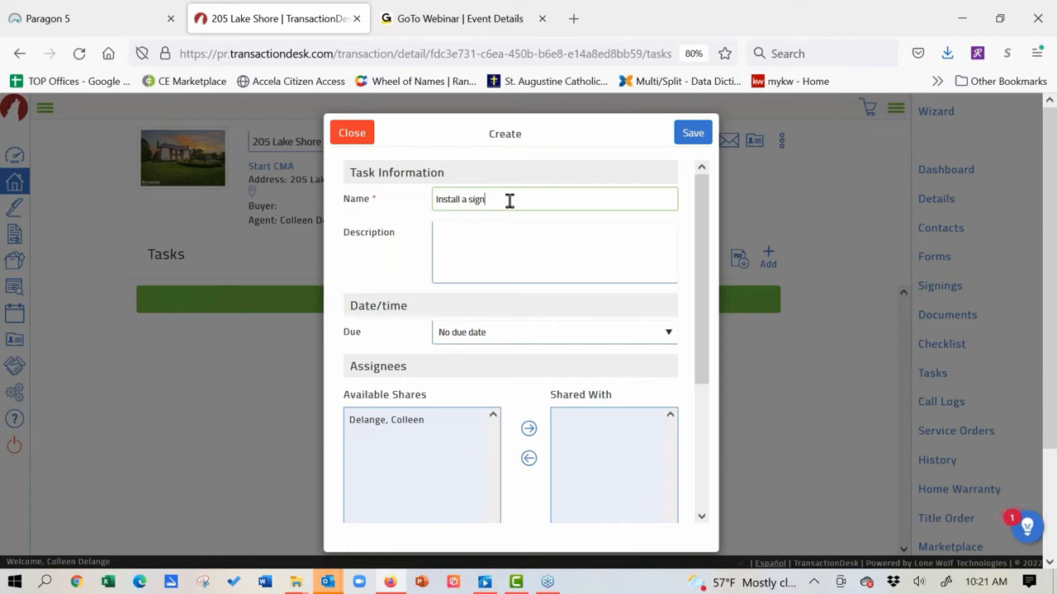
{"action": "left_click", "coordinate": [527, 337]}
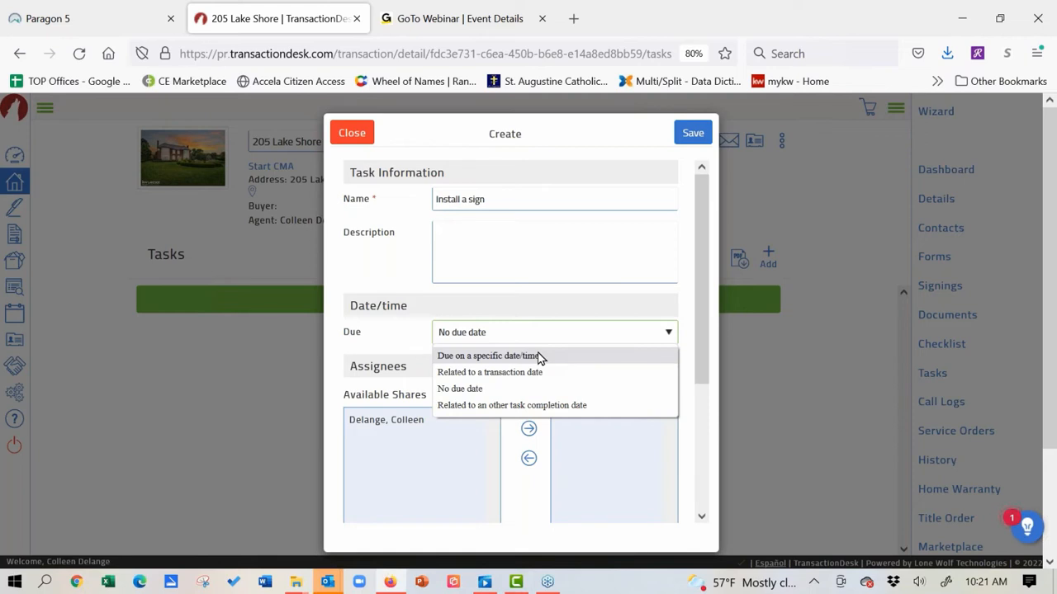
Step: Make the task due after the List Date with a reminder 1 hour before
{"action": "left_click", "coordinate": [498, 375]}
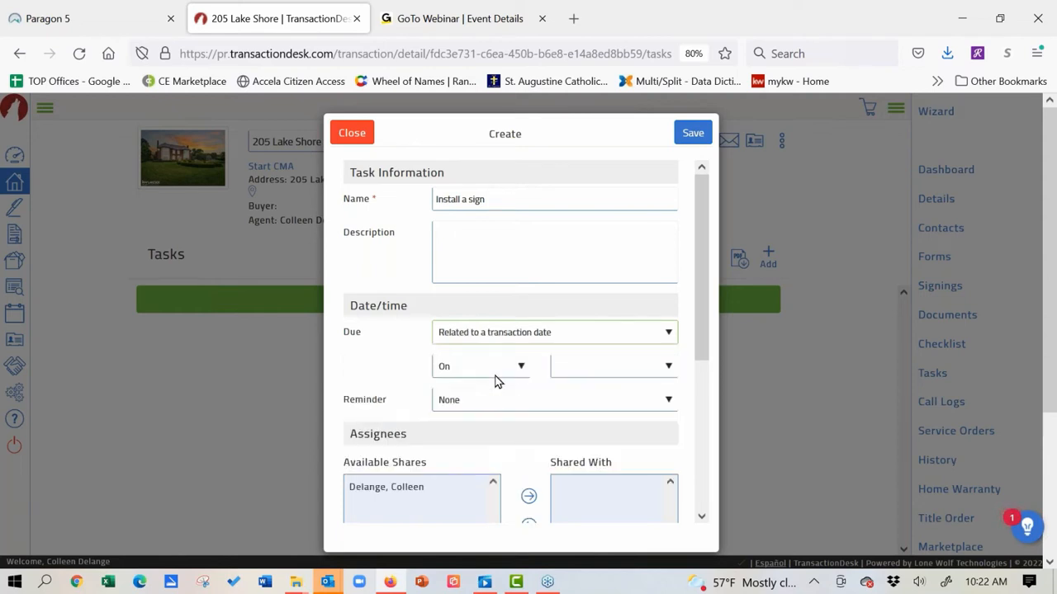
{"action": "left_click", "coordinate": [520, 372]}
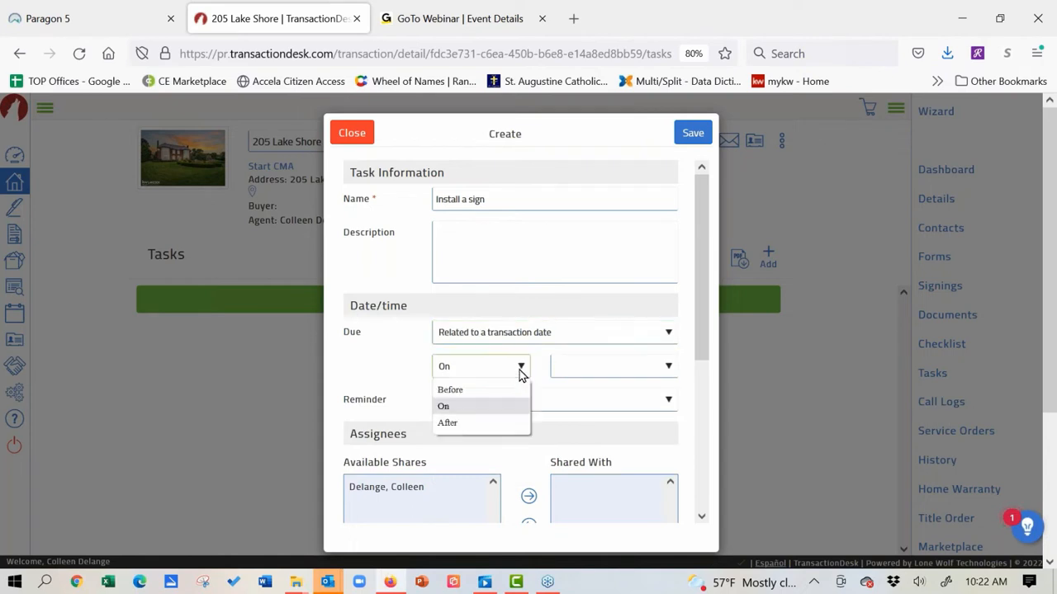
{"action": "left_click", "coordinate": [510, 422]}
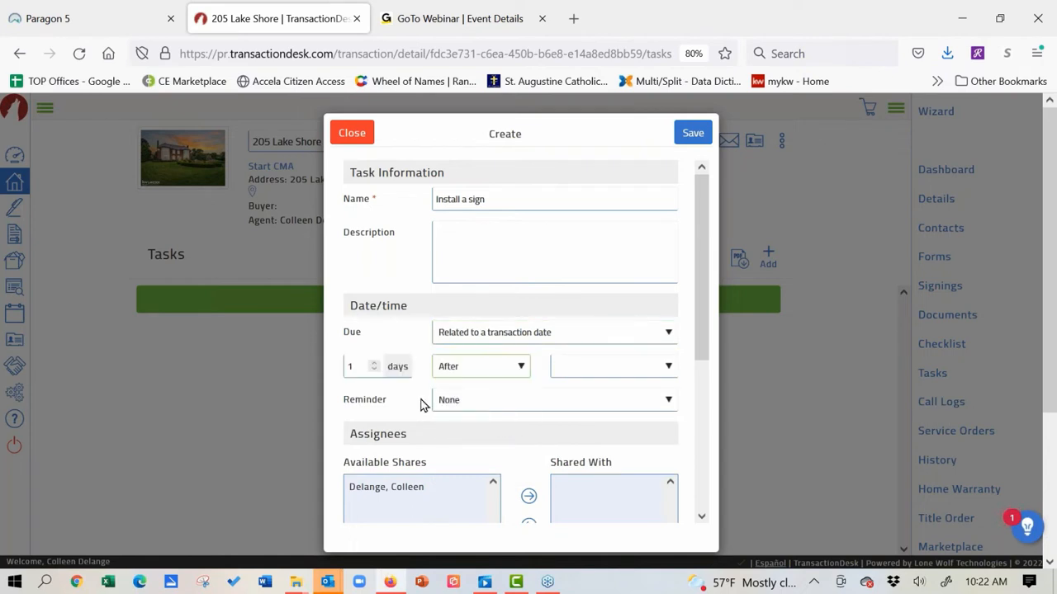
{"action": "left_click", "coordinate": [669, 369]}
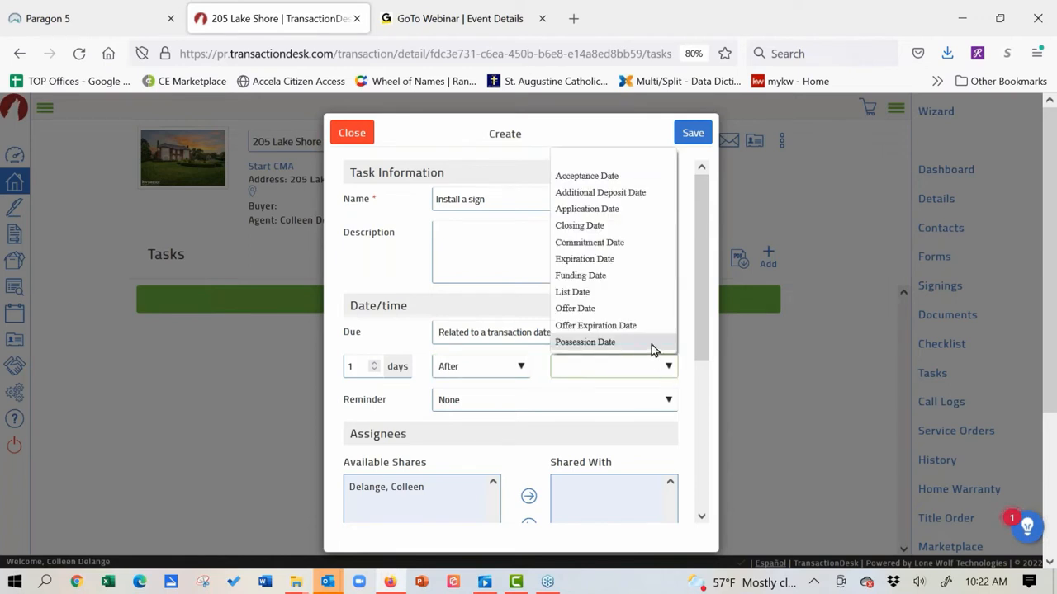
{"action": "left_click", "coordinate": [628, 297]}
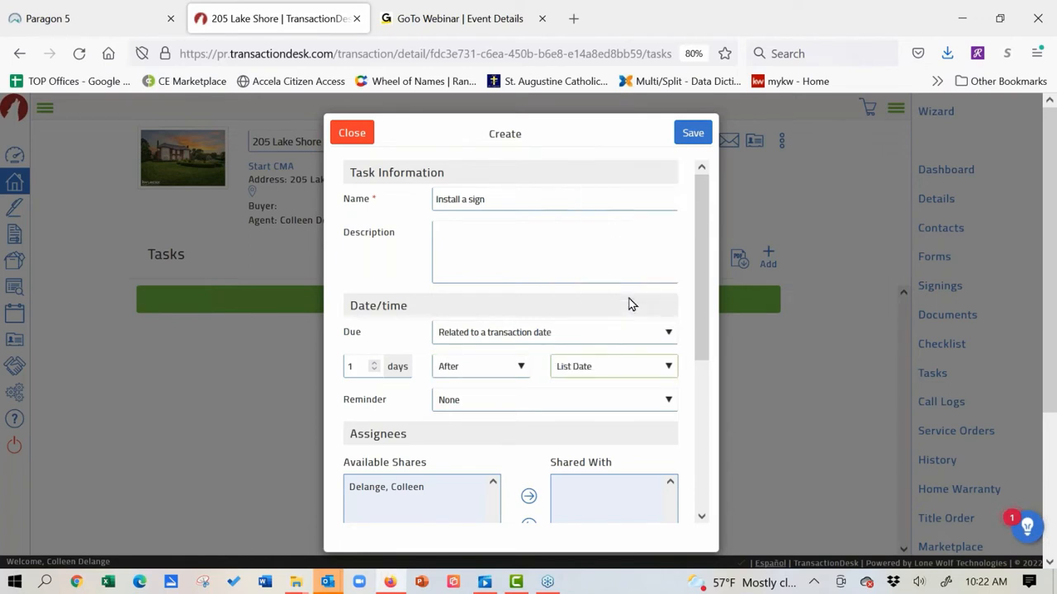
{"action": "left_click", "coordinate": [558, 403]}
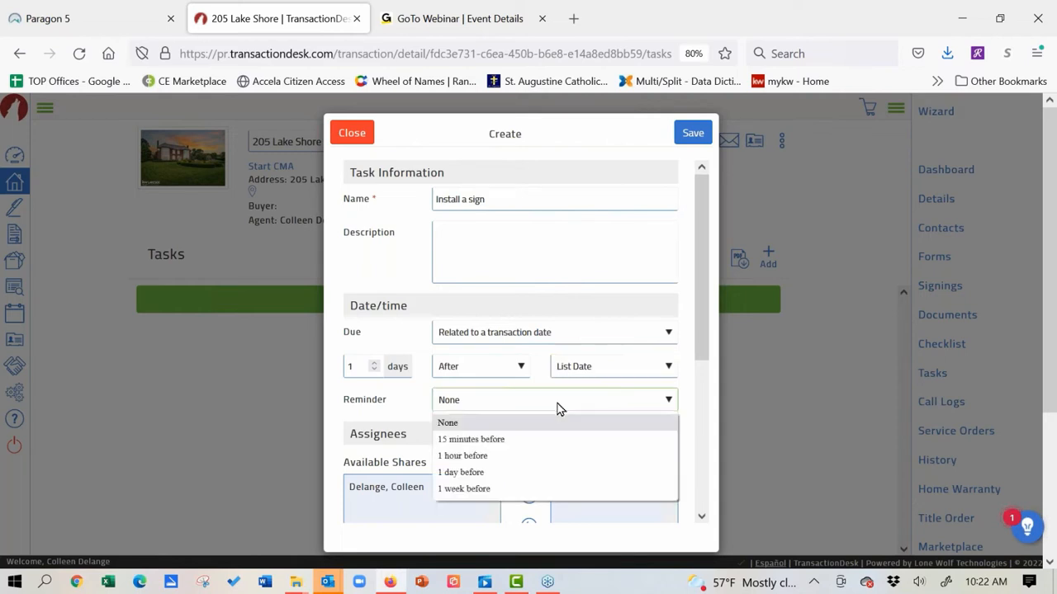
{"action": "left_click", "coordinate": [546, 462]}
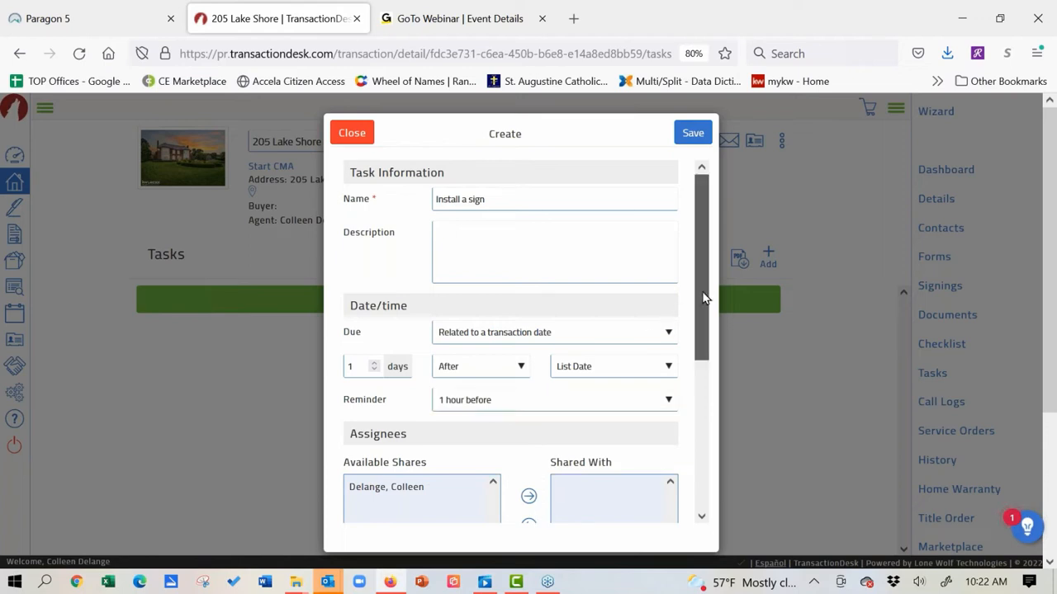
Step: Close the Create task form without saving the draft
{"action": "left_click_drag", "start_coordinate": [702, 295], "coordinate": [701, 324]}
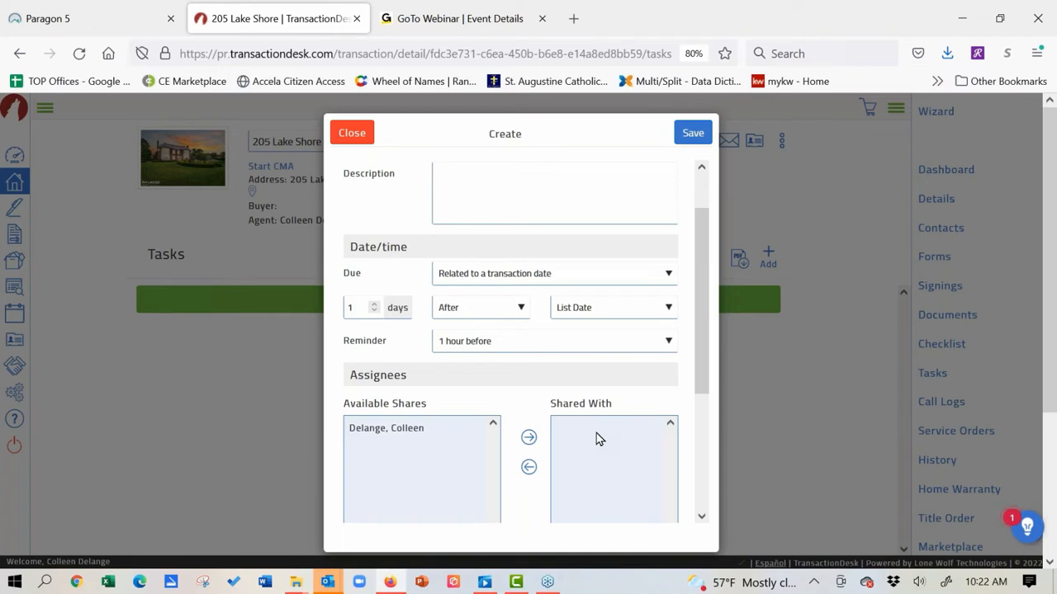
{"action": "left_click_drag", "start_coordinate": [700, 284], "coordinate": [712, 176]}
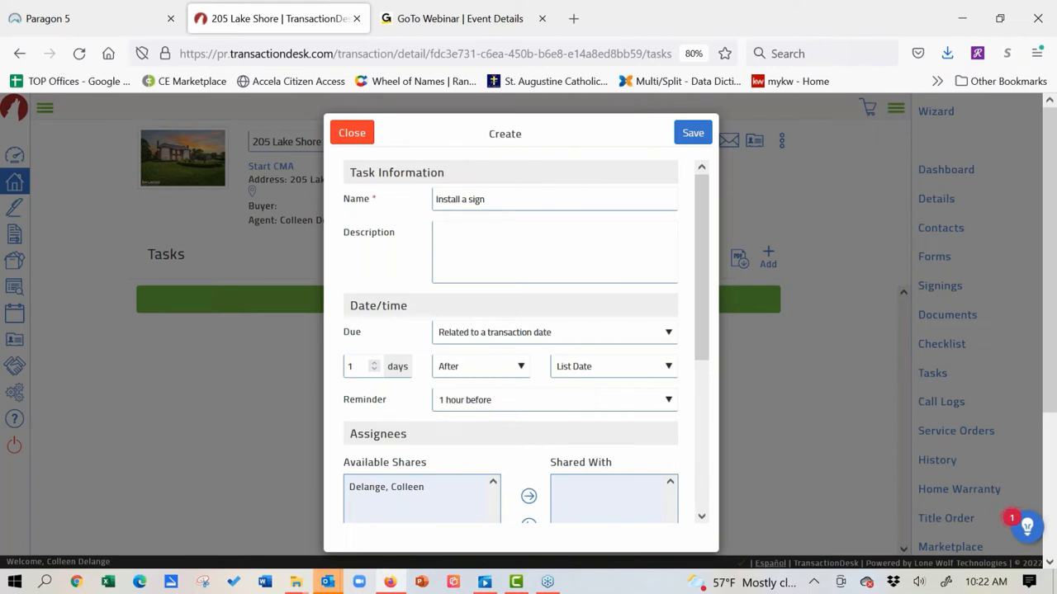
{"action": "left_click", "coordinate": [352, 133]}
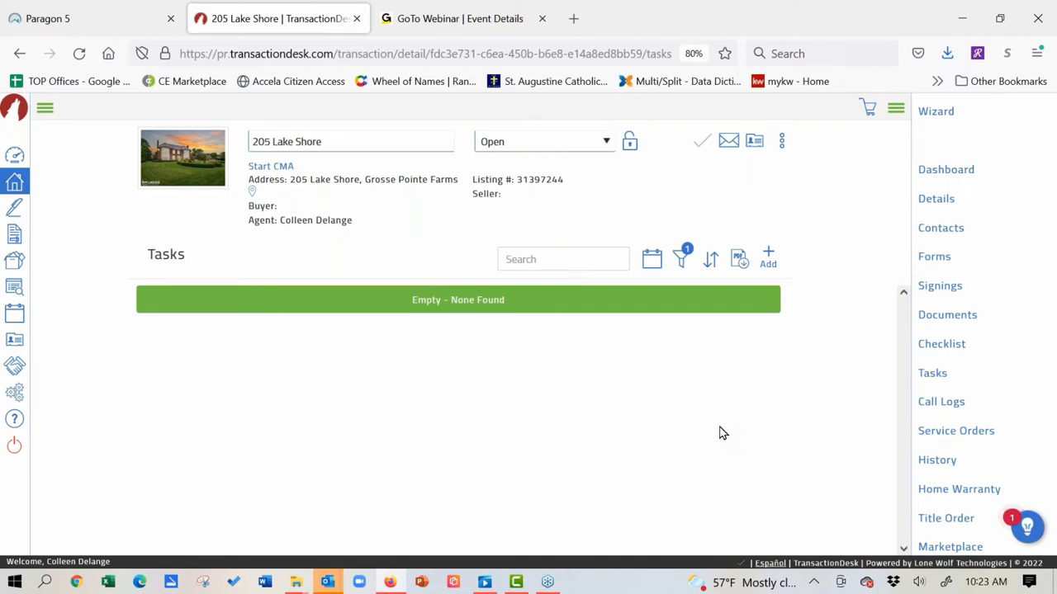
Step: Reopen the wizard and advance past Details and Transaction Dates to Contacts
{"action": "left_click", "coordinate": [936, 118]}
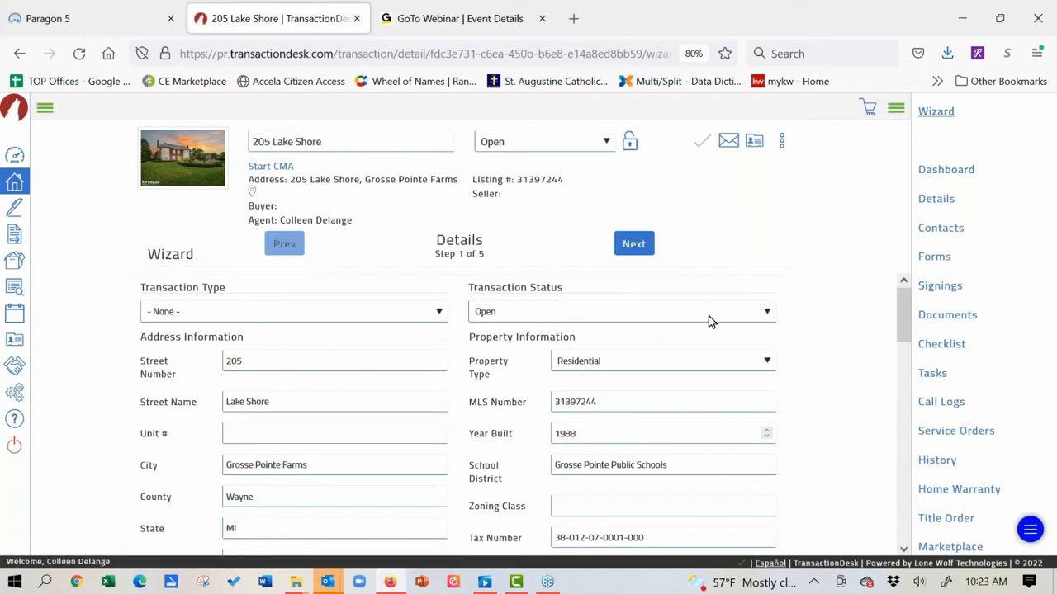
{"action": "left_click", "coordinate": [634, 244]}
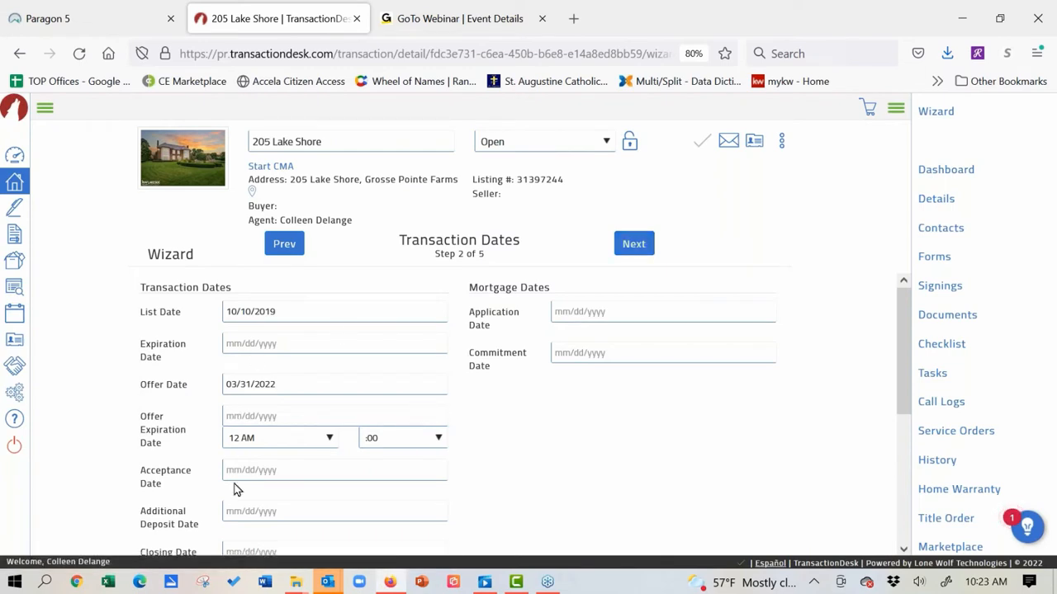
{"action": "left_click", "coordinate": [632, 245]}
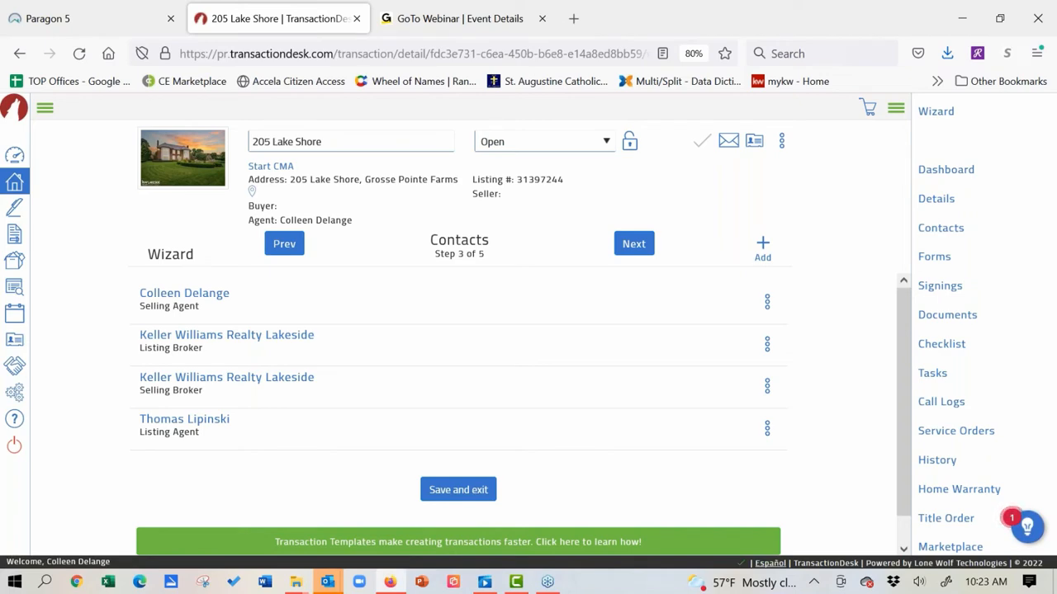
{"action": "left_click", "coordinate": [71, 16]}
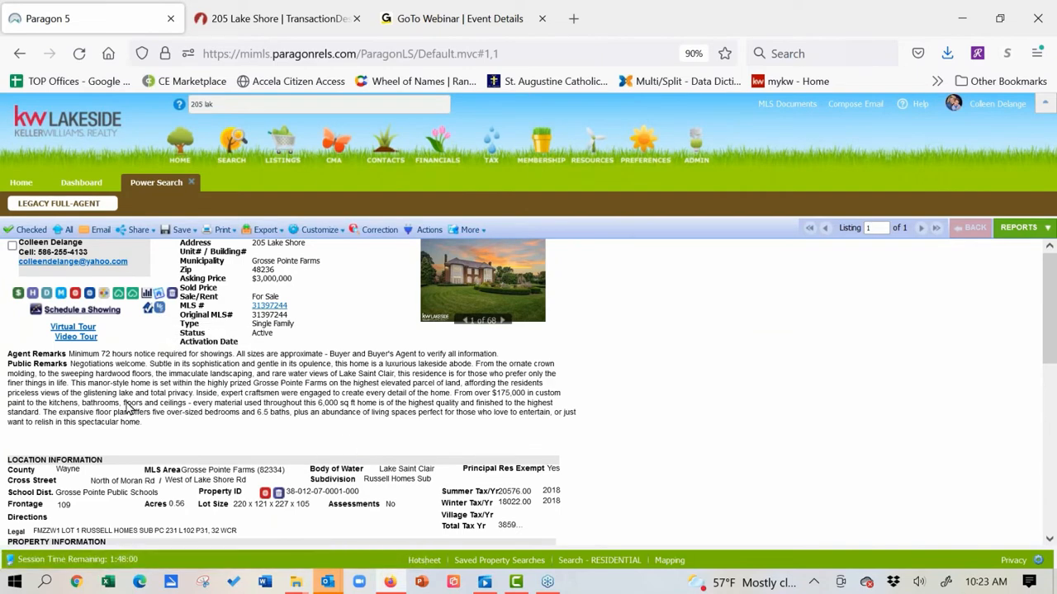
{"action": "scroll", "coordinate": [130, 409], "scroll_direction": "down", "scroll_amount": 3}
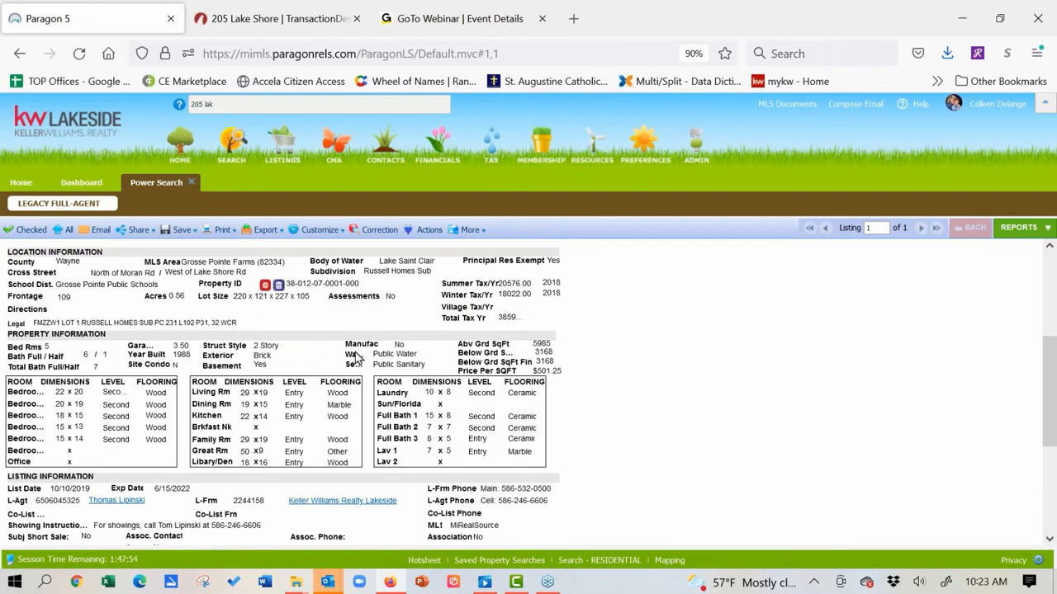
{"action": "left_click", "coordinate": [291, 25]}
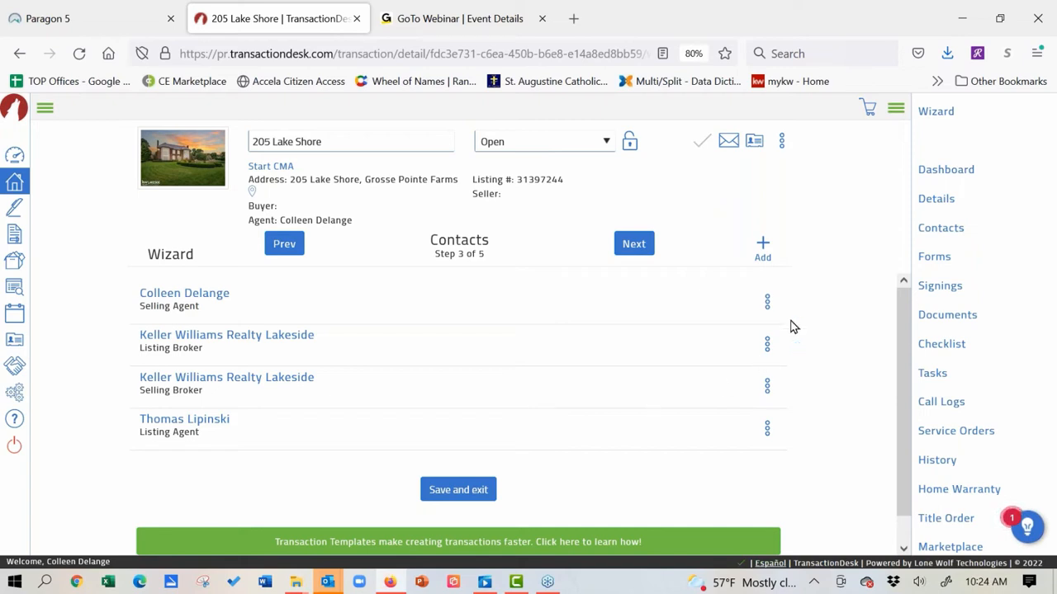
Step: Choose Create new transaction contact from the Contacts Add menu
{"action": "left_click", "coordinate": [765, 248]}
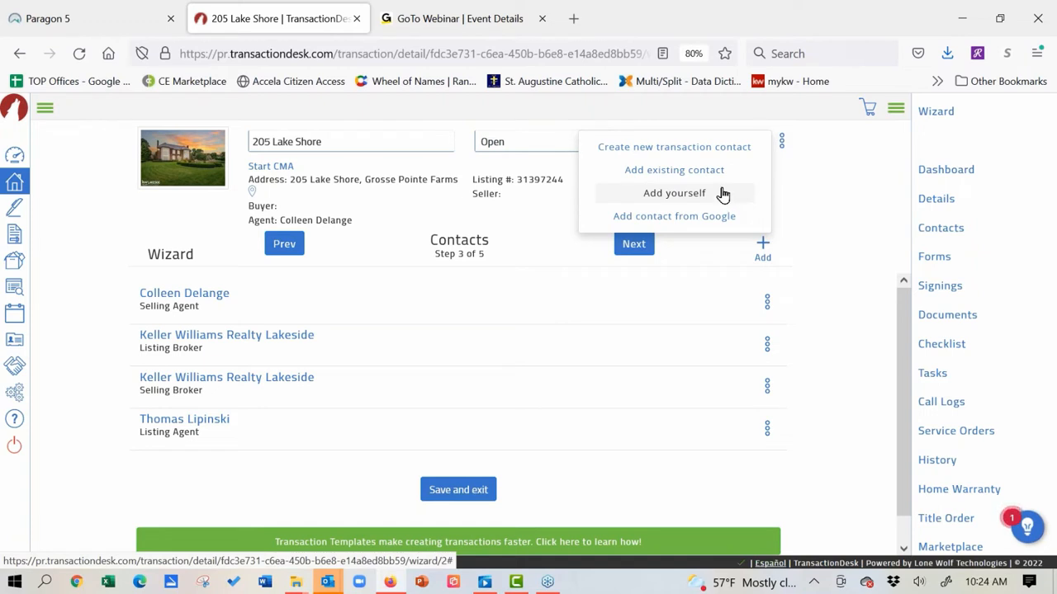
{"action": "left_click", "coordinate": [704, 157]}
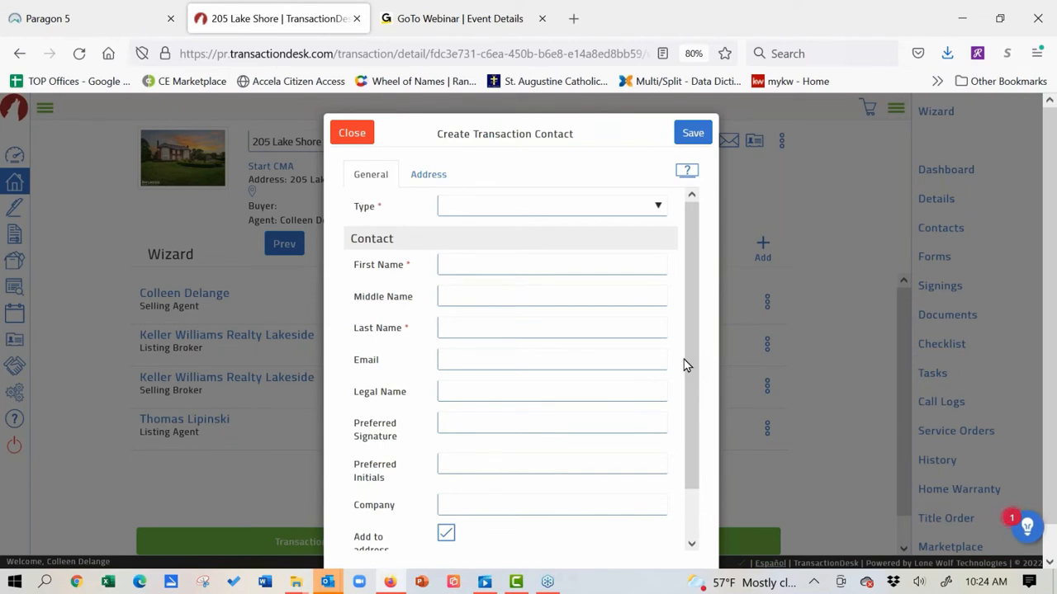
Step: Set the contact type to Buyer and enter the buyer's first and last name
{"action": "left_click", "coordinate": [658, 206]}
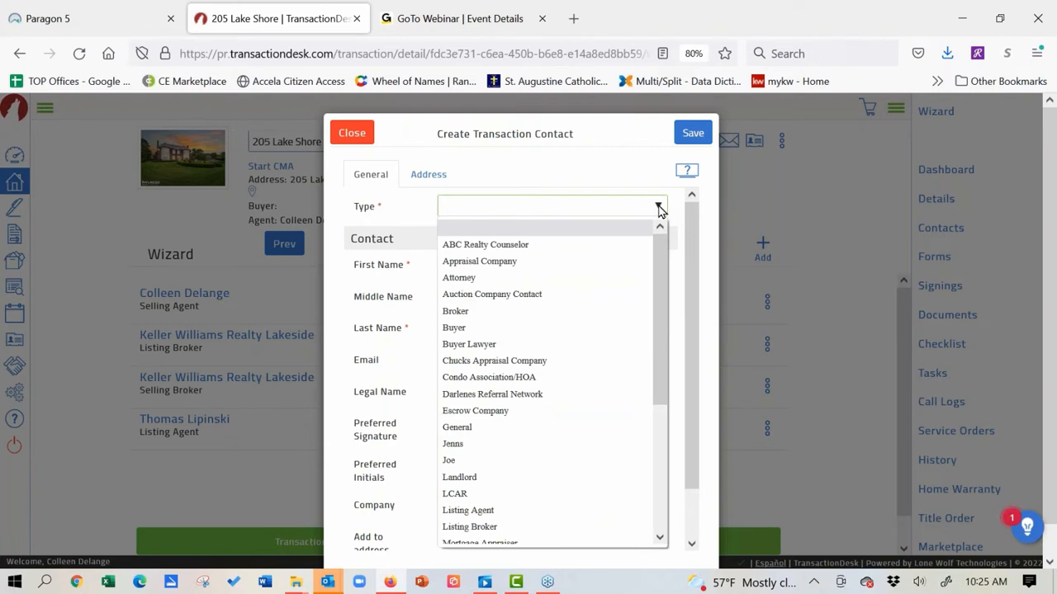
{"action": "left_click", "coordinate": [605, 328]}
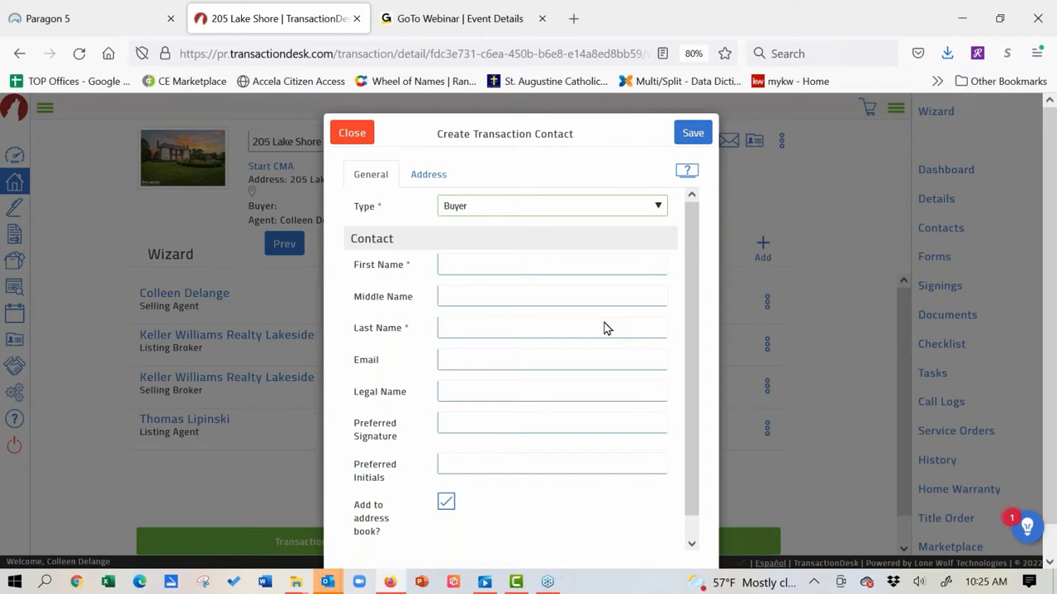
{"action": "left_click", "coordinate": [558, 271]}
{"action": "type", "text": "Ba"}
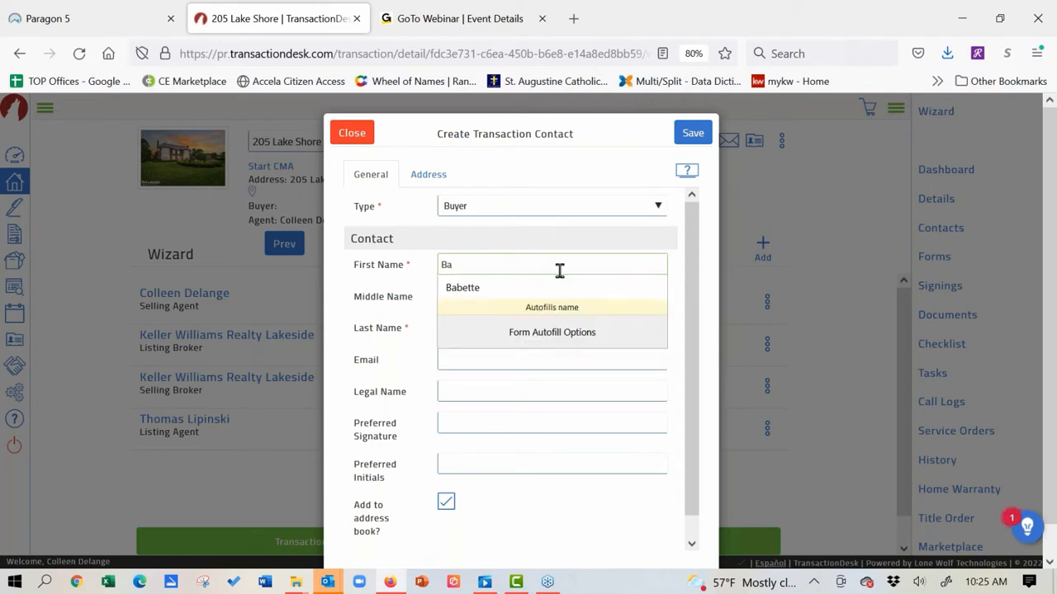
{"action": "type", "text": "rry"}
{"action": "left_click", "coordinate": [520, 334]}
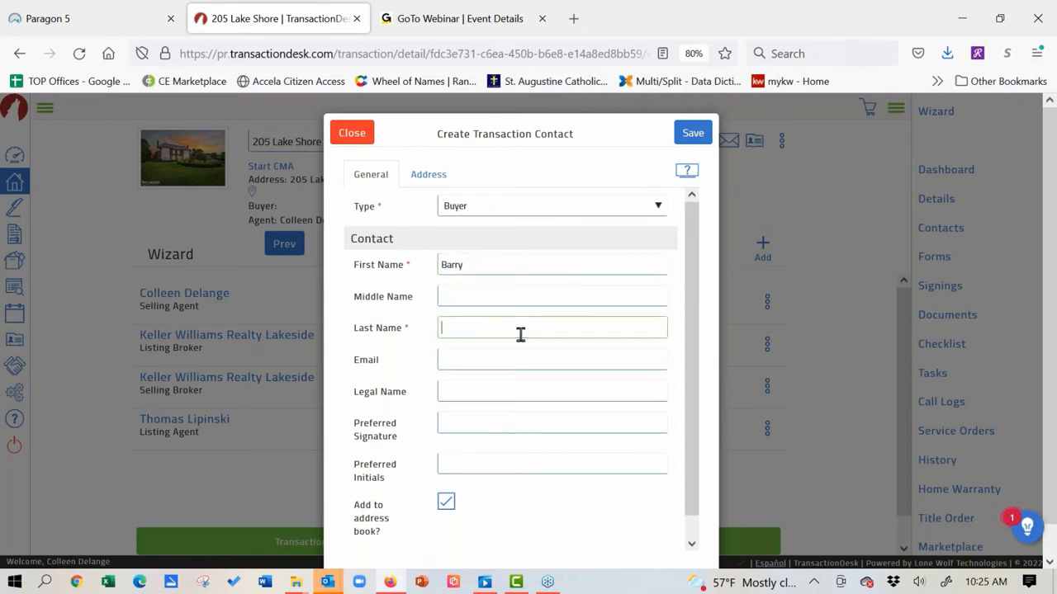
{"action": "type", "text": "Buyer"}
{"action": "left_click", "coordinate": [507, 363]}
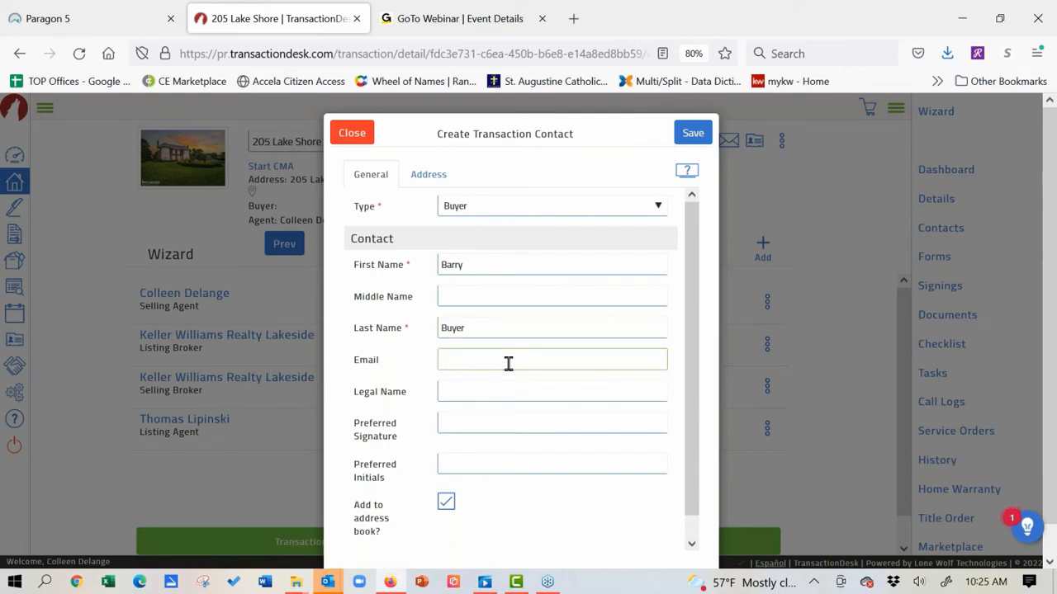
Step: Fill the buyer's e-mail from suggestions, leave Legal Name empty, and save the contact
{"action": "type", "text": "coll"}
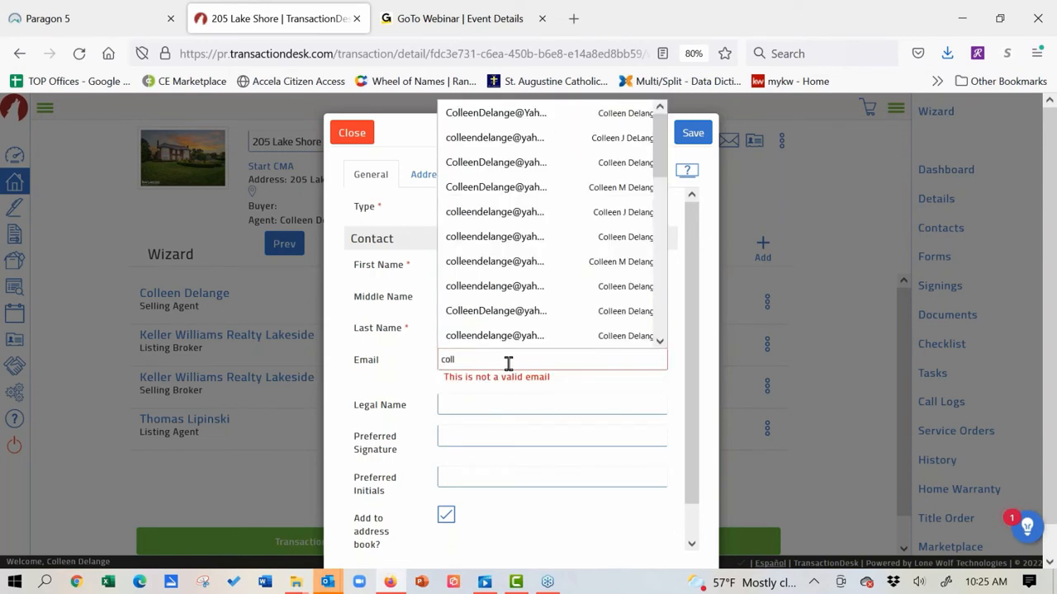
{"action": "left_click", "coordinate": [512, 112]}
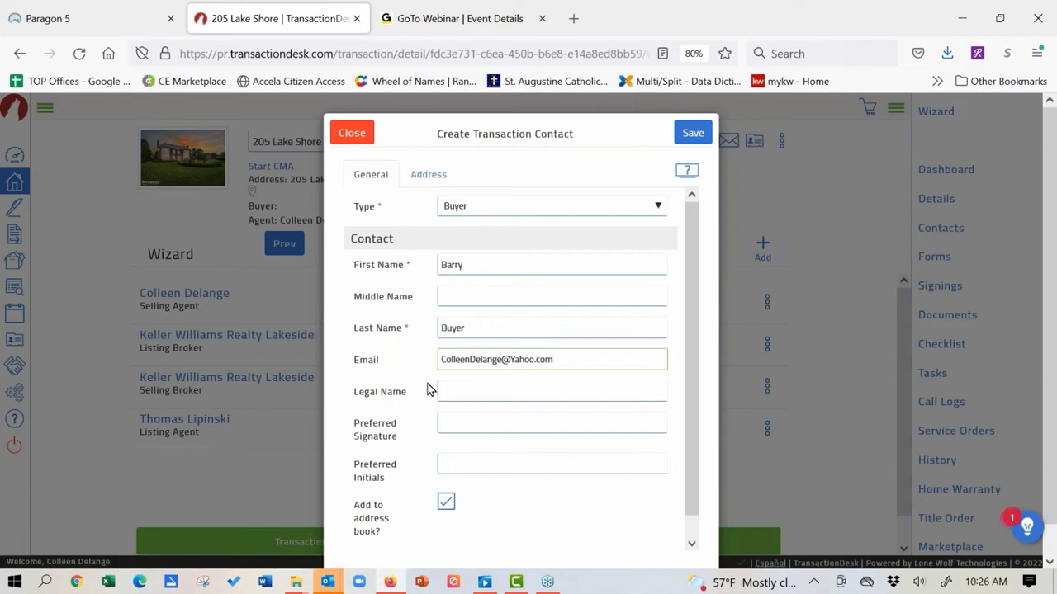
{"action": "key", "text": "Tab"}
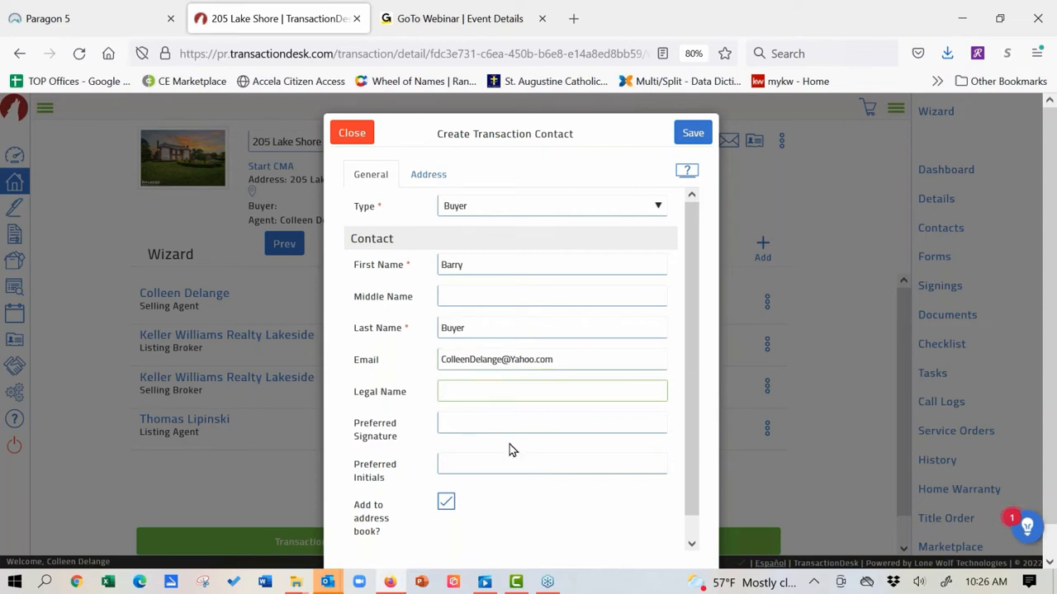
{"action": "type", "text": "Barry Buyer as Truster for"}
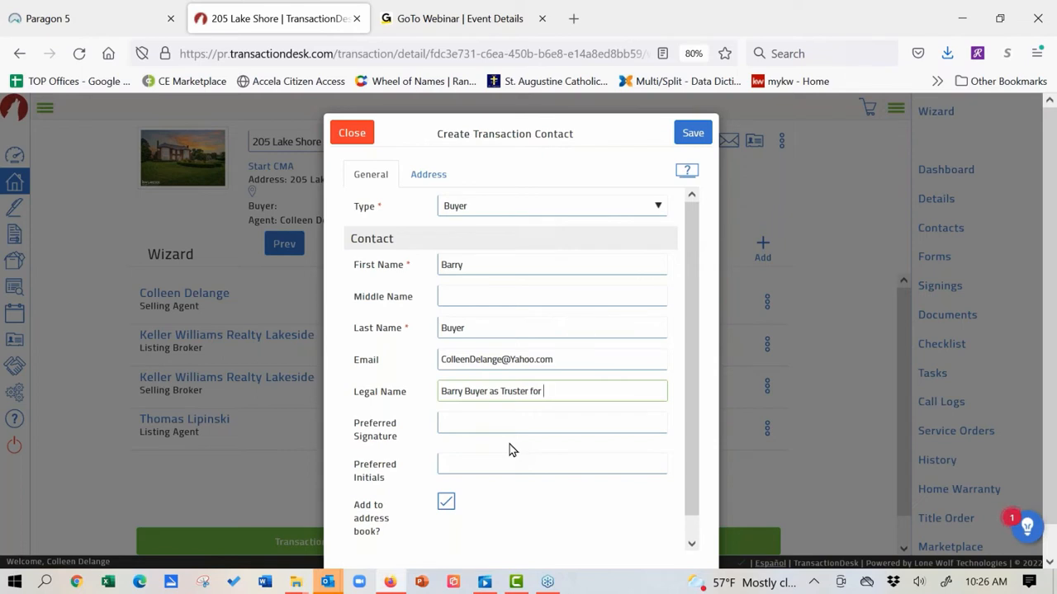
{"action": "key", "text": "BackSpace"}
{"action": "key", "text": "BackSpace"}
{"action": "key", "text": "BackSpace"}
{"action": "key", "text": "BackSpace"}
{"action": "key", "text": "BackSpace"}
{"action": "key", "text": "BackSpace"}
{"action": "type", "text": "e for Sally"}
{"action": "left_click_drag", "start_coordinate": [580, 391], "coordinate": [431, 399]}
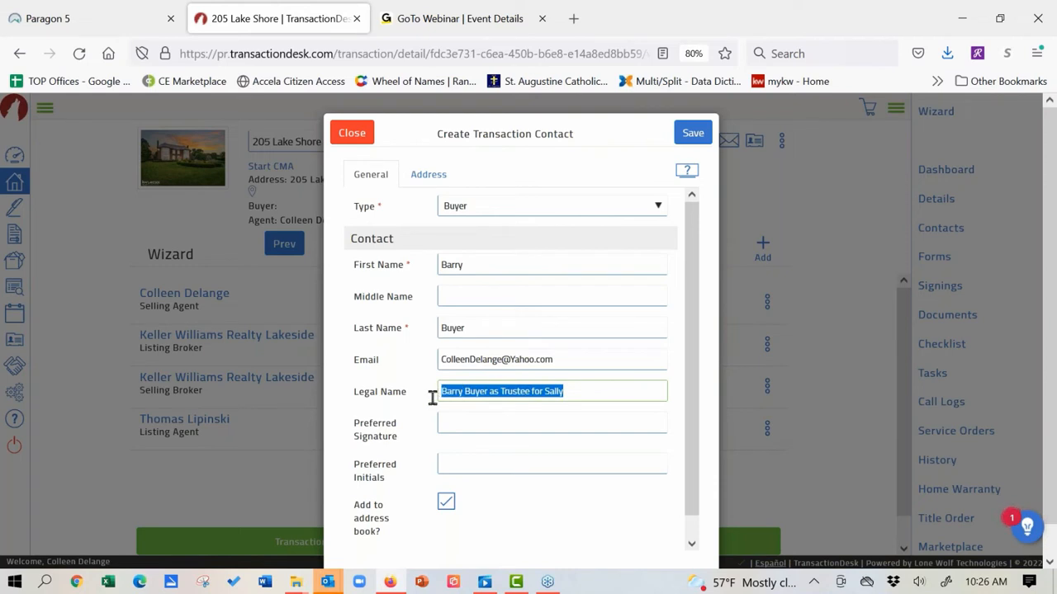
{"action": "key", "text": "BackSpace"}
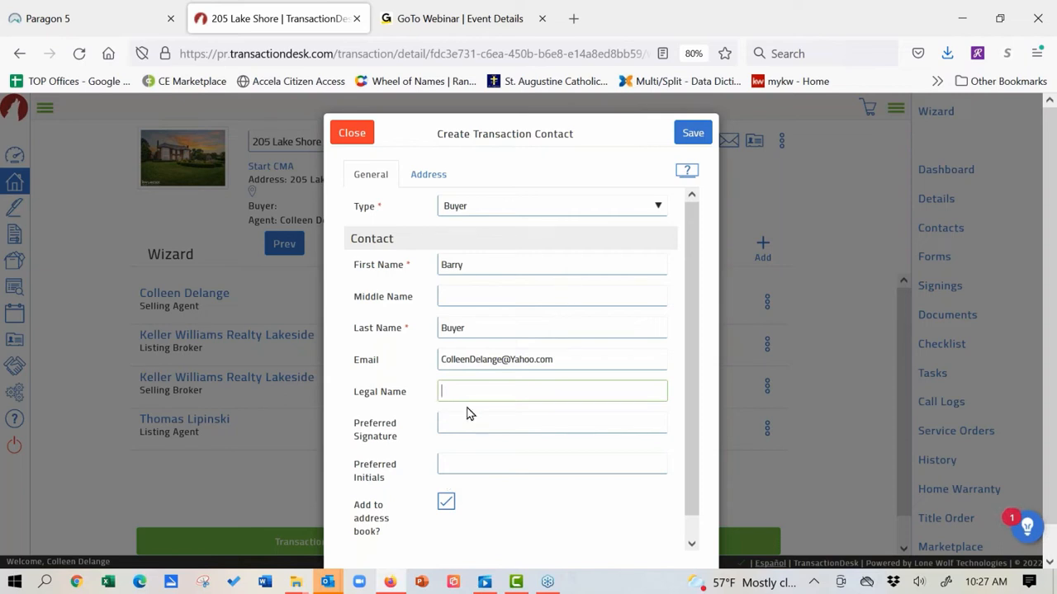
{"action": "left_click", "coordinate": [694, 137]}
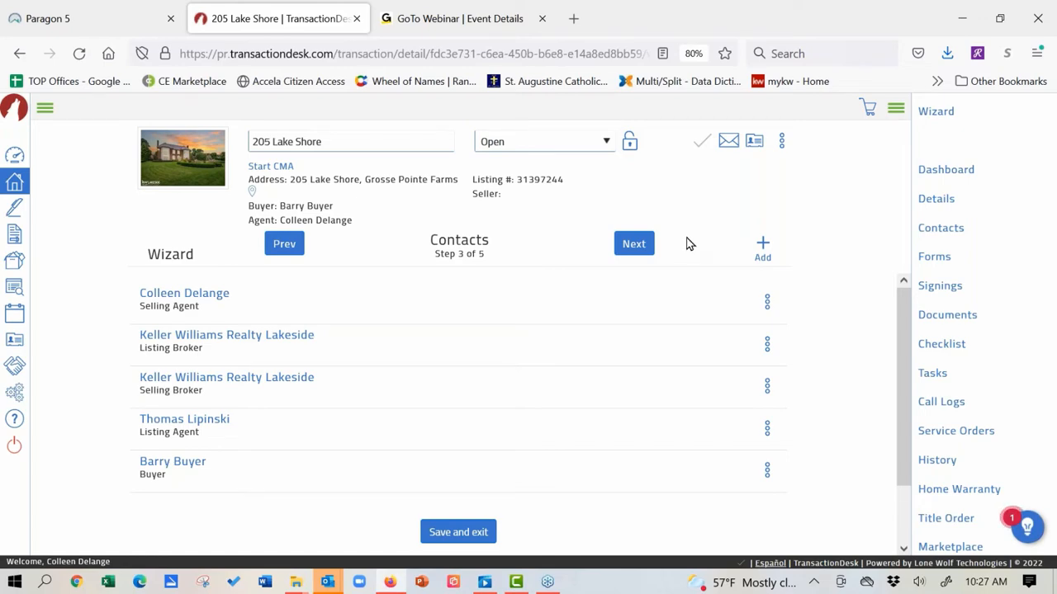
Step: Advance the wizard from Contacts to the Forms step
{"action": "left_click", "coordinate": [634, 244]}
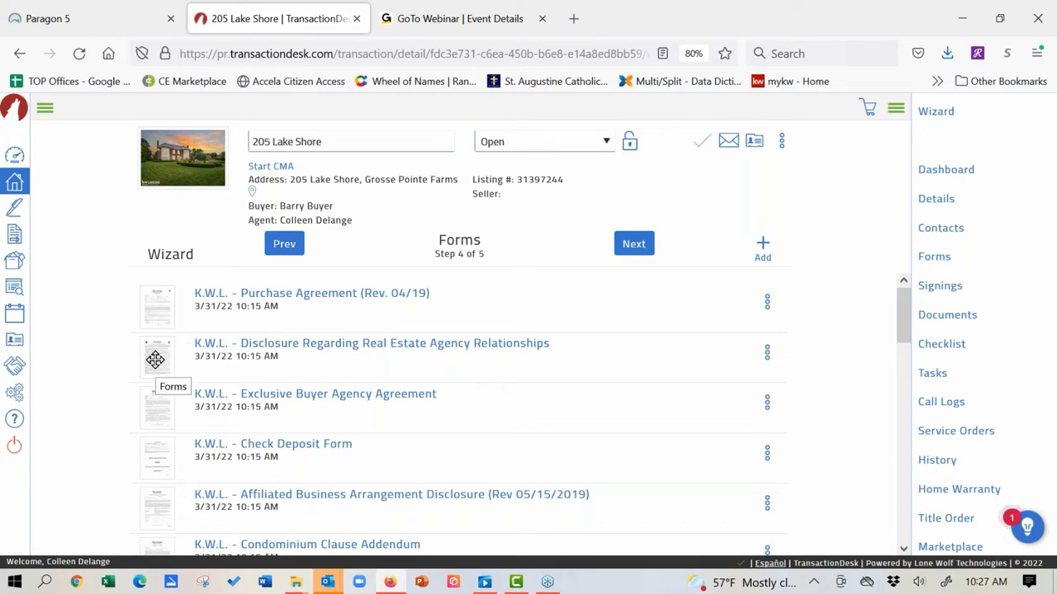
Step: Reorder forms: agency disclosure first, then Exclusive Buyer Agency Agreement, then Purchase Agreement
{"action": "left_click_drag", "start_coordinate": [155, 359], "coordinate": [158, 301]}
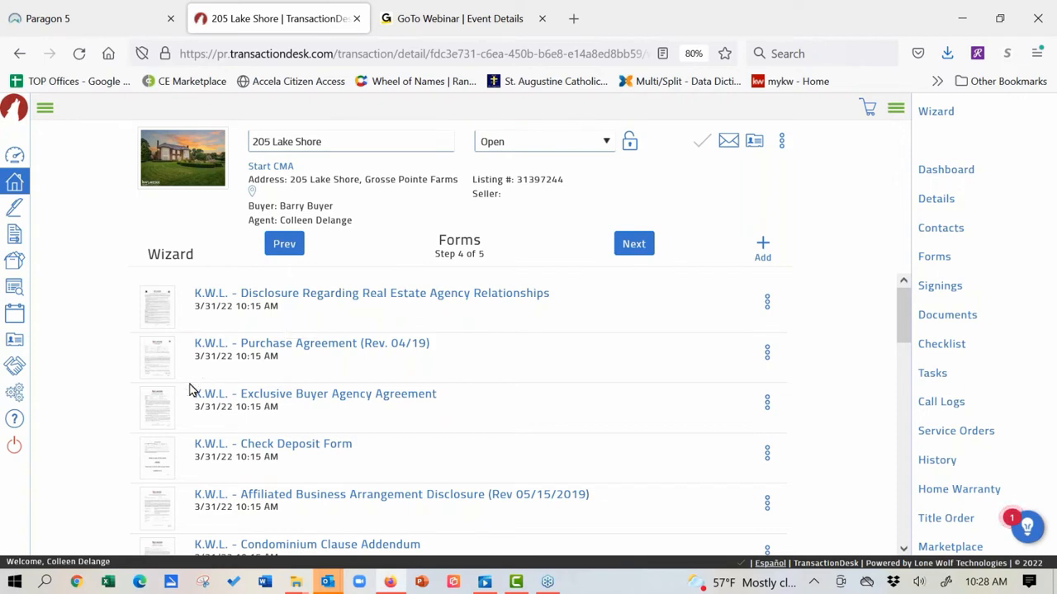
{"action": "left_click_drag", "start_coordinate": [161, 401], "coordinate": [159, 352]}
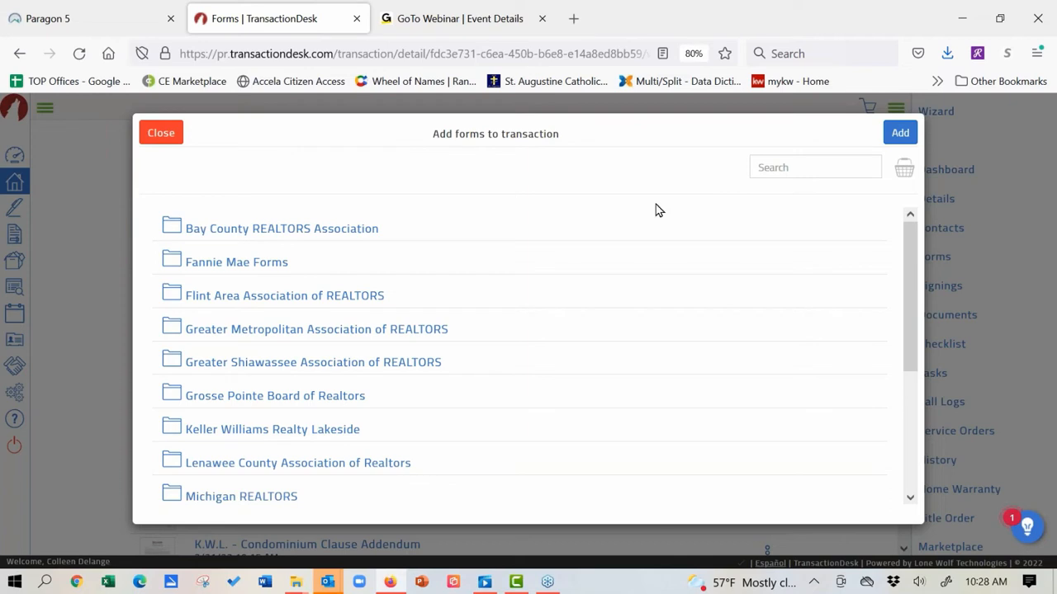
Step: Search the library for 'pool', then 'fha', and add the K.W.L. - FHA VA Addendum
{"action": "left_click", "coordinate": [815, 167]}
{"action": "type", "text": "pool"}
{"action": "key", "text": "Return"}
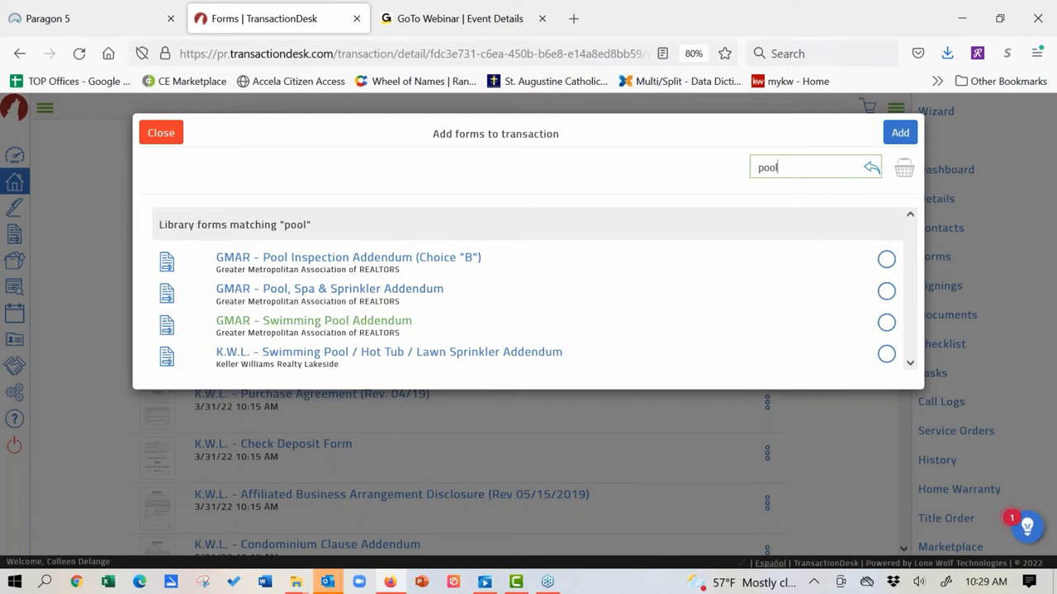
{"action": "left_click_drag", "start_coordinate": [786, 162], "coordinate": [722, 169]}
{"action": "type", "text": "fha"}
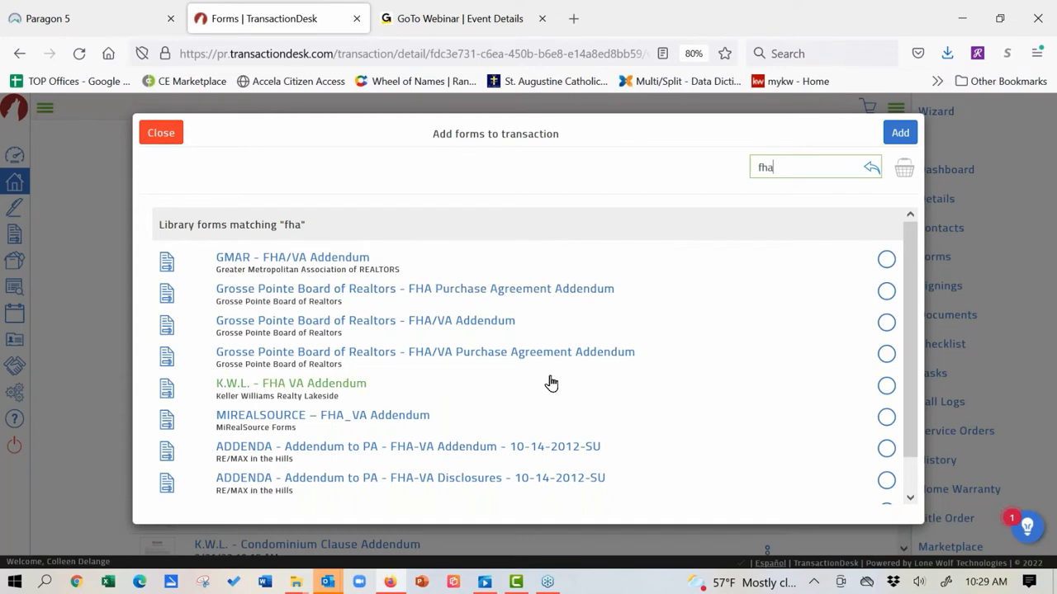
{"action": "left_click", "coordinate": [886, 387]}
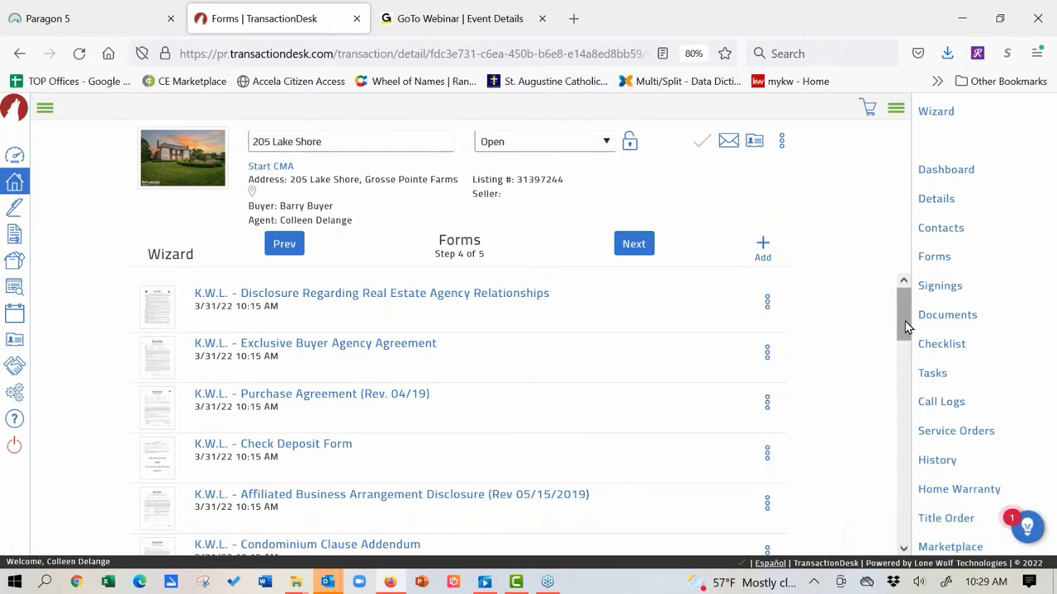
Step: Check the new addendum in the Forms list, then reopen Add forms to transaction
{"action": "scroll", "coordinate": [905, 339], "scroll_direction": "down", "scroll_amount": 1}
{"action": "scroll", "coordinate": [906, 347], "scroll_direction": "down", "scroll_amount": 4}
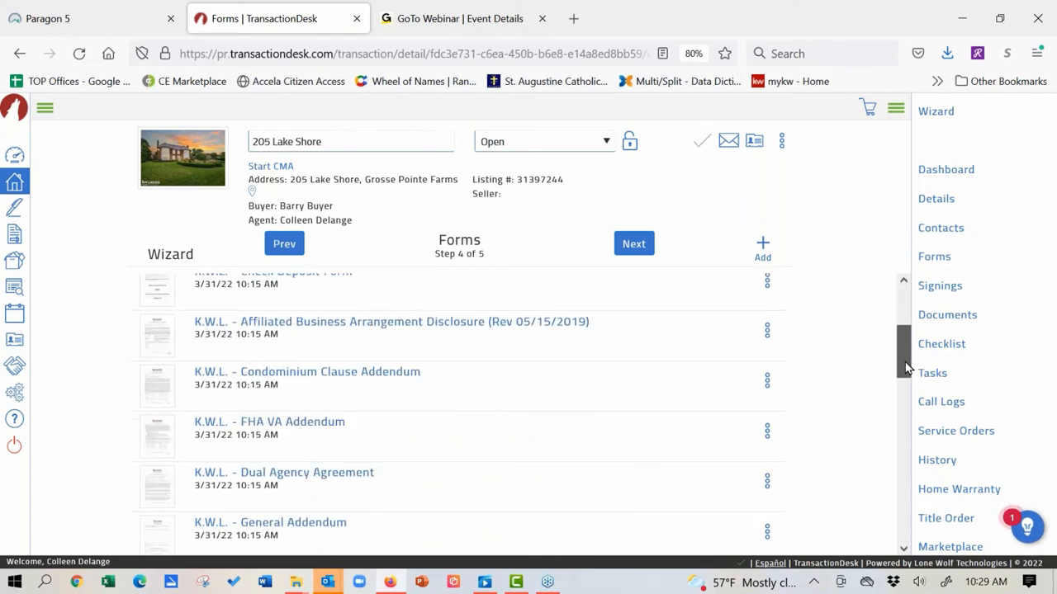
{"action": "scroll", "coordinate": [905, 371], "scroll_direction": "down", "scroll_amount": 4}
{"action": "left_click_drag", "start_coordinate": [907, 400], "coordinate": [922, 314]}
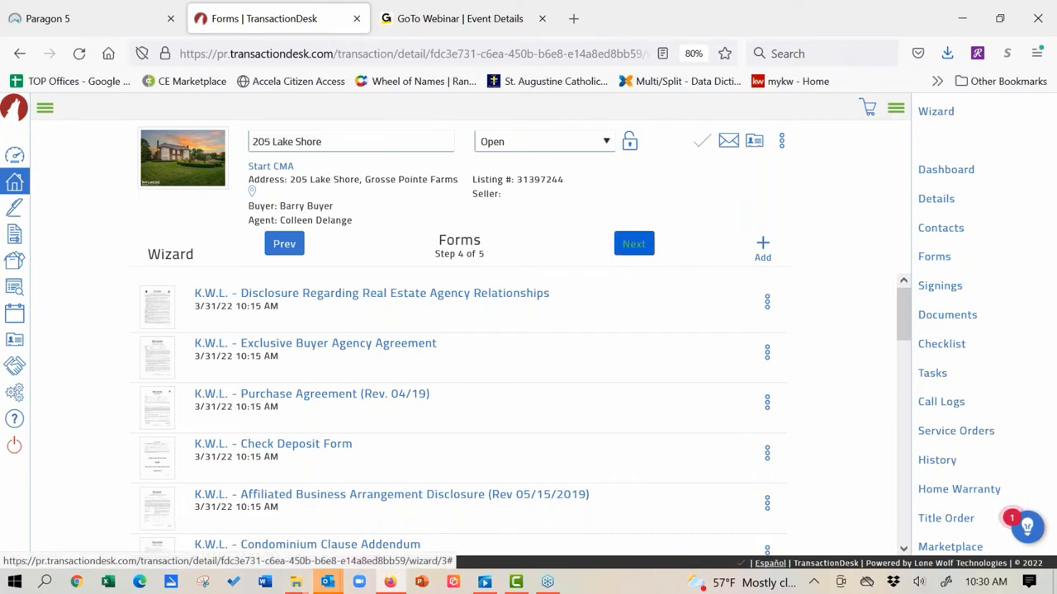
{"action": "left_click", "coordinate": [765, 246]}
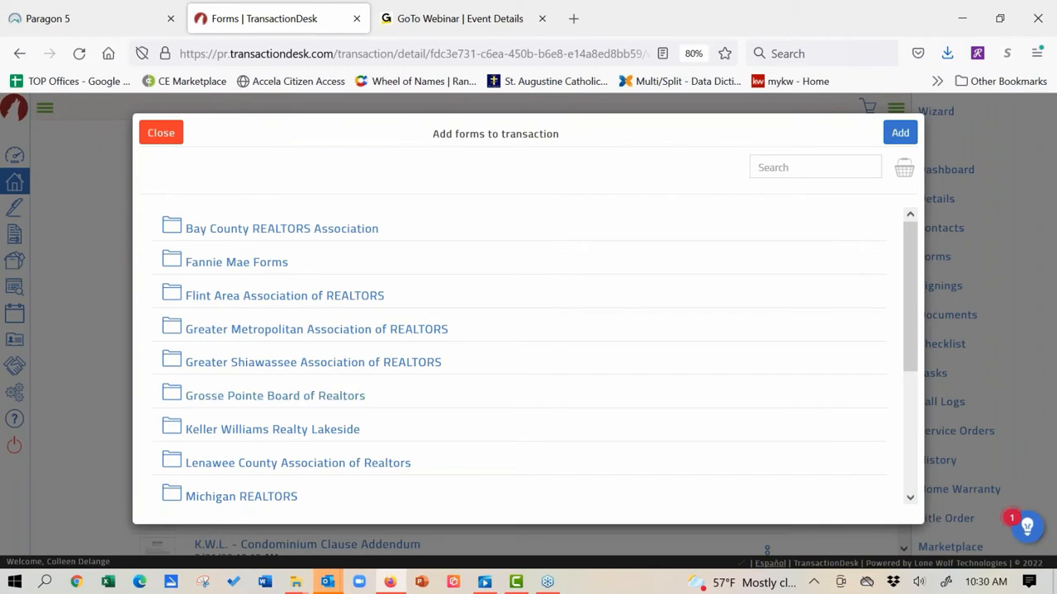
Step: Look through the Grosse Pointe Board of Realtors forms without adding any, then advance to Documents, step 5 of 5
{"action": "left_click", "coordinate": [176, 397]}
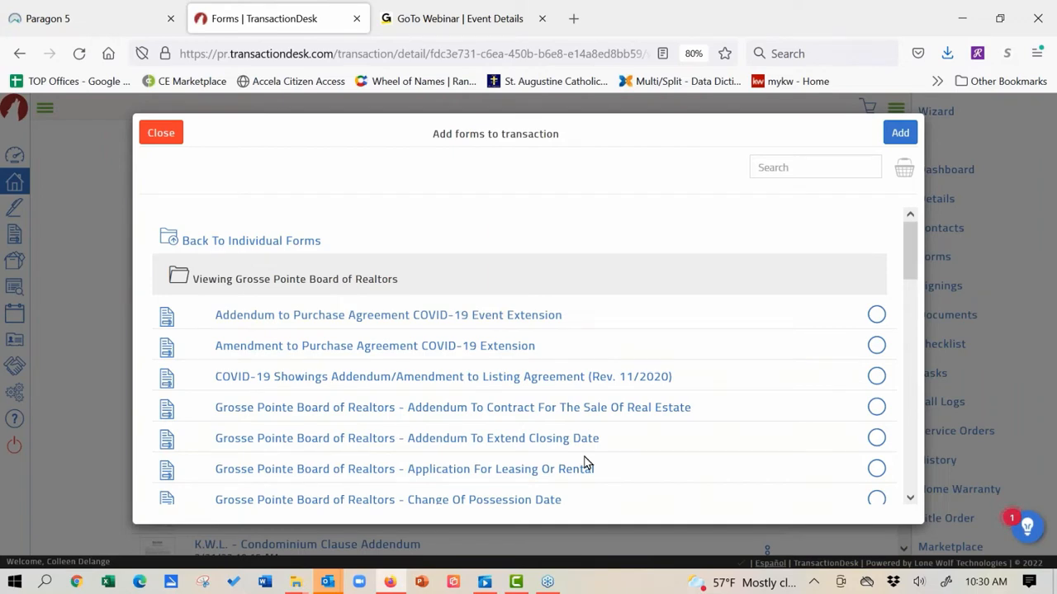
{"action": "left_click", "coordinate": [163, 133]}
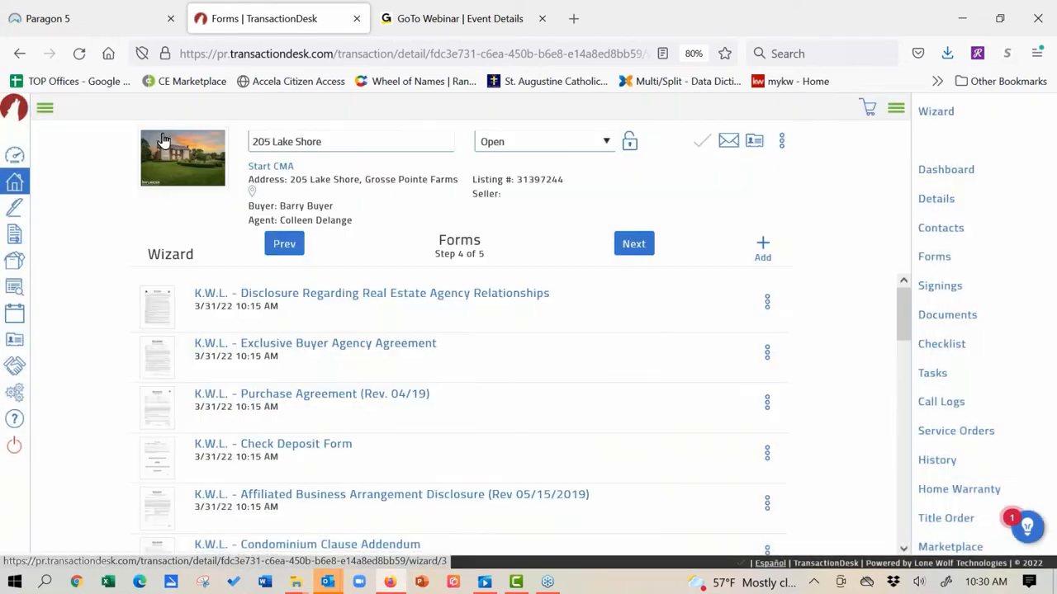
{"action": "left_click", "coordinate": [633, 244]}
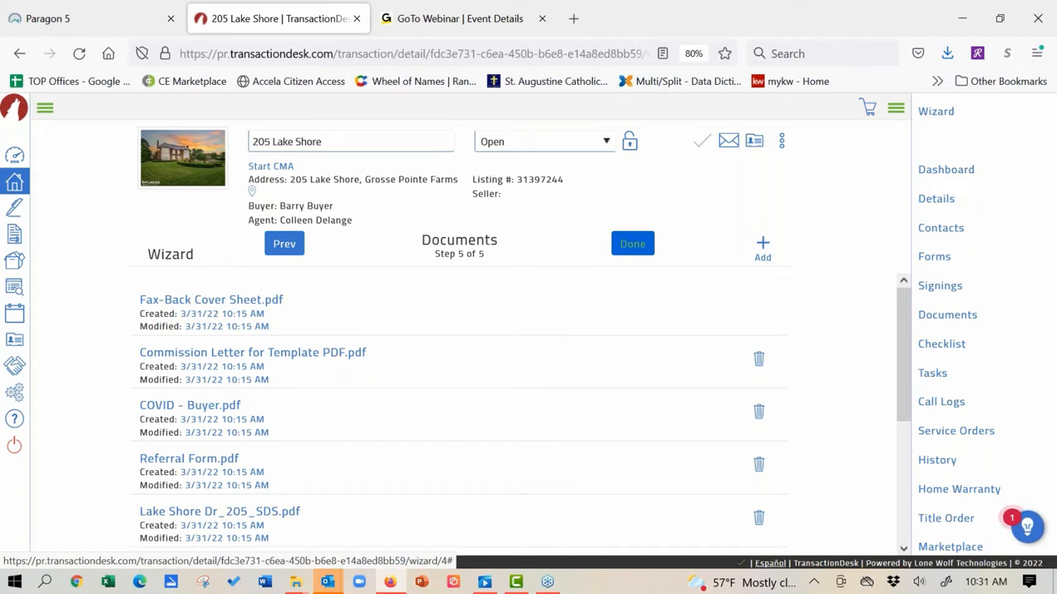
{"action": "mouse_move", "coordinate": [901, 310]}
{"action": "left_mouse_down"}
{"action": "mouse_move", "coordinate": [912, 441]}
{"action": "mouse_move", "coordinate": [899, 410]}
{"action": "mouse_move", "coordinate": [891, 306]}
{"action": "left_mouse_up"}
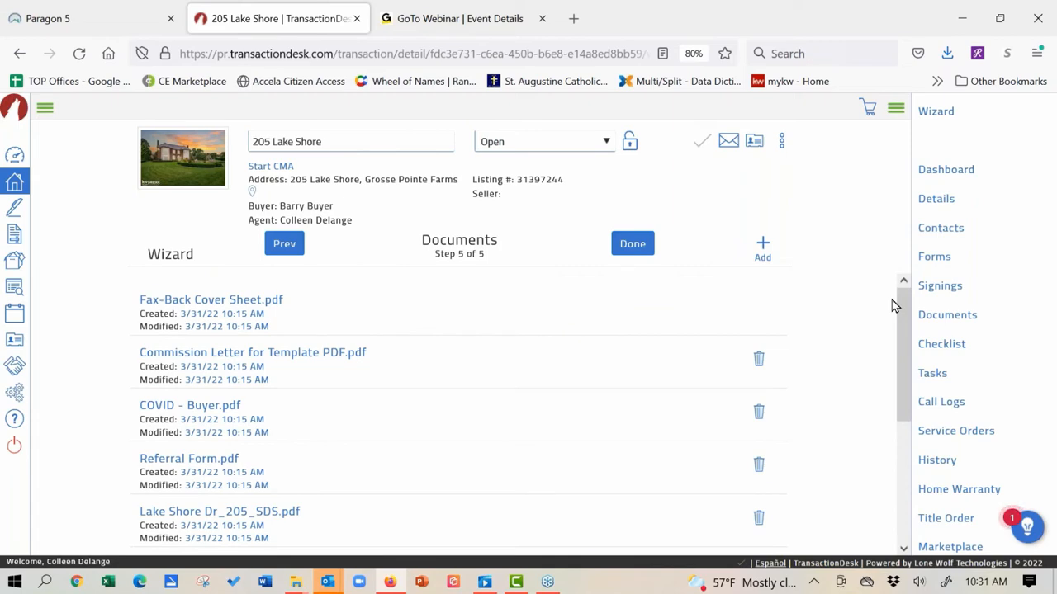
{"action": "left_click", "coordinate": [68, 18]}
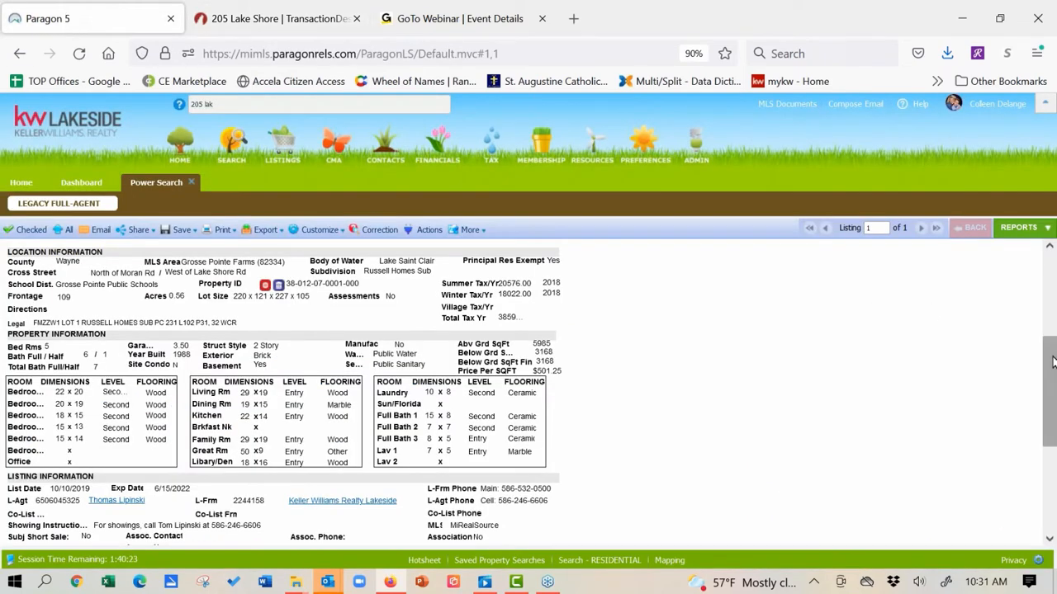
{"action": "scroll", "coordinate": [1053, 360], "scroll_direction": "up", "scroll_amount": 5}
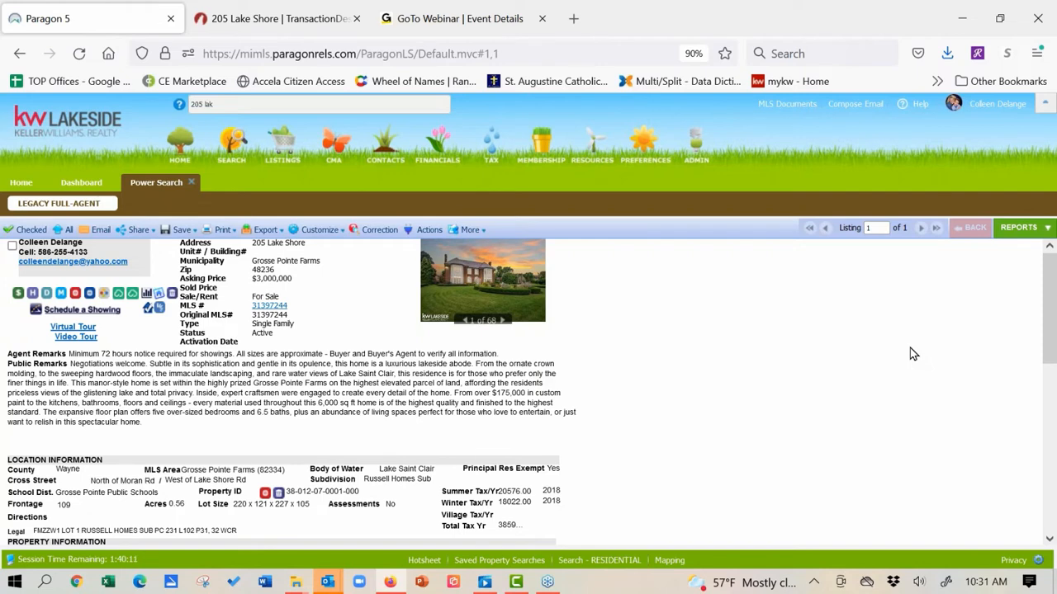
{"action": "left_click", "coordinate": [47, 295]}
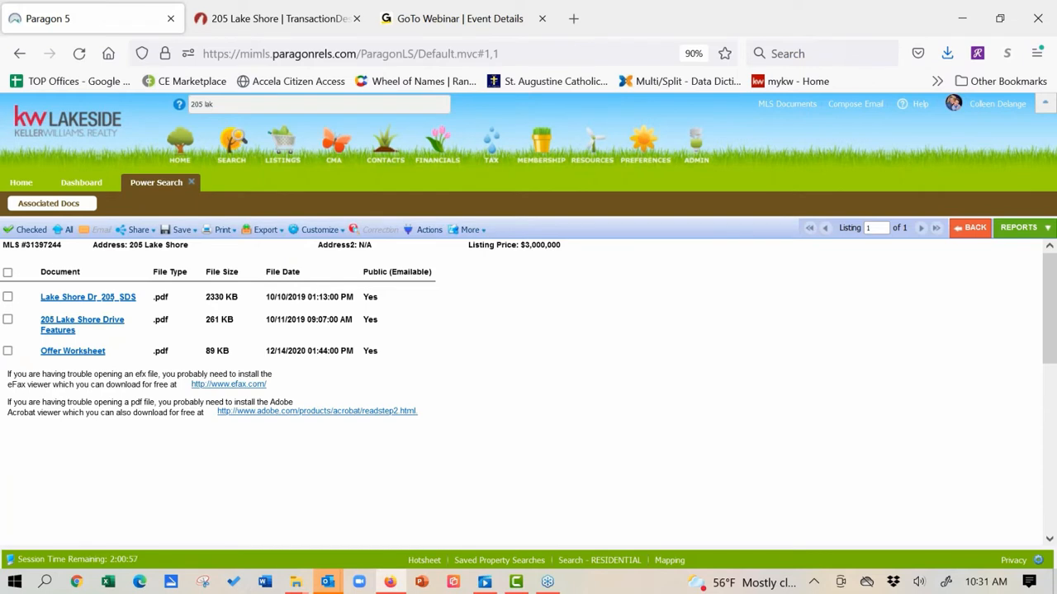
{"action": "left_click", "coordinate": [81, 299]}
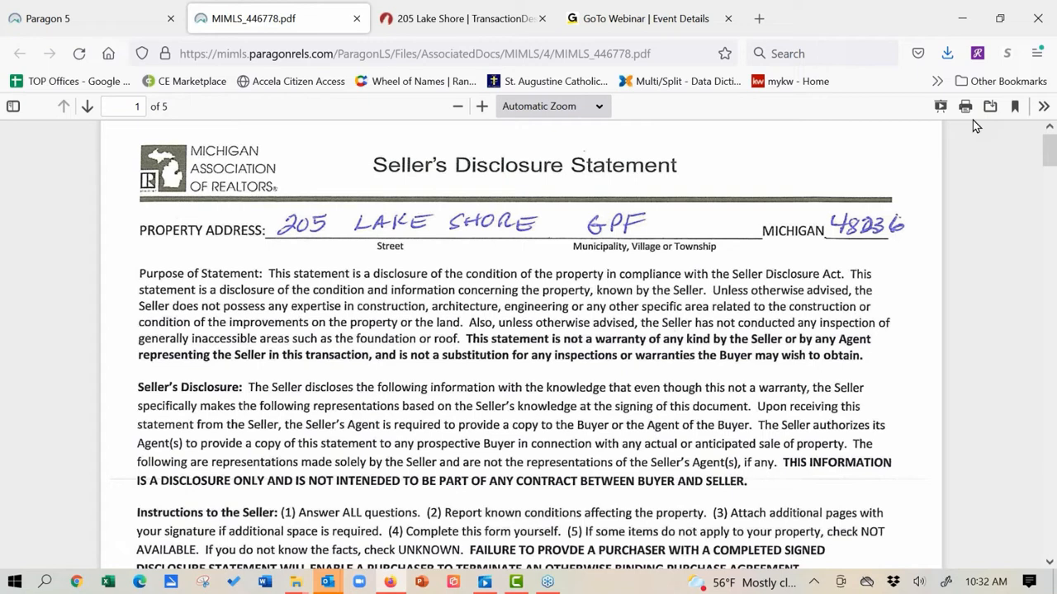
{"action": "left_click", "coordinate": [358, 18]}
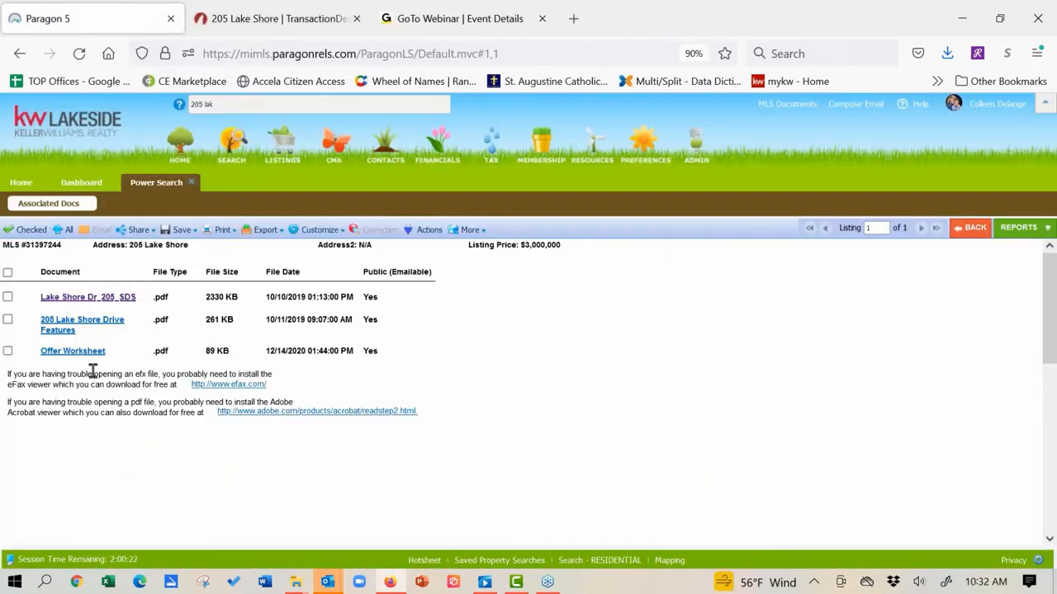
{"action": "left_click", "coordinate": [243, 20]}
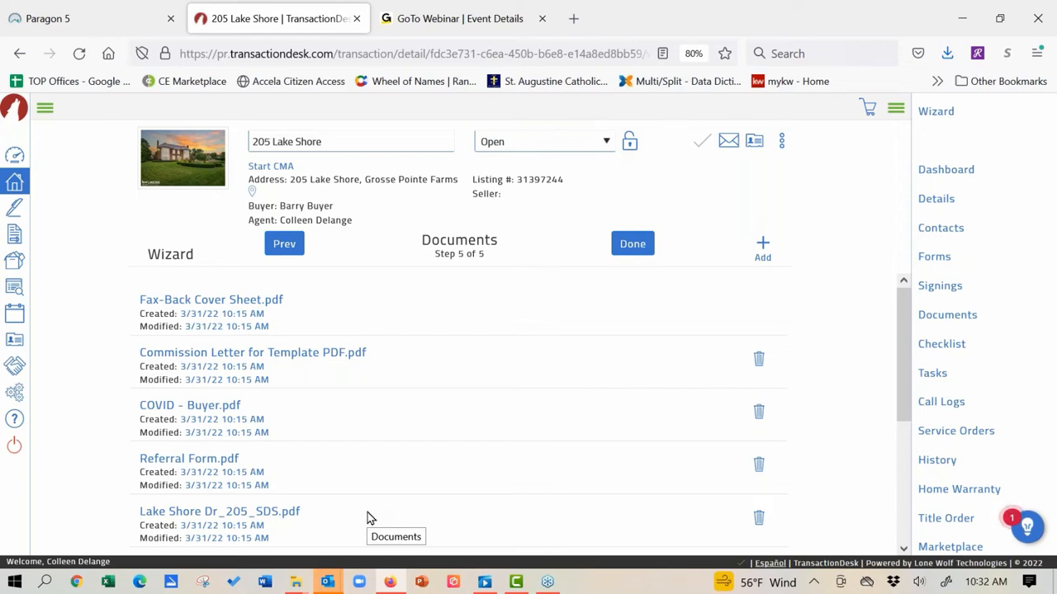
{"action": "left_click_drag", "start_coordinate": [903, 356], "coordinate": [905, 421]}
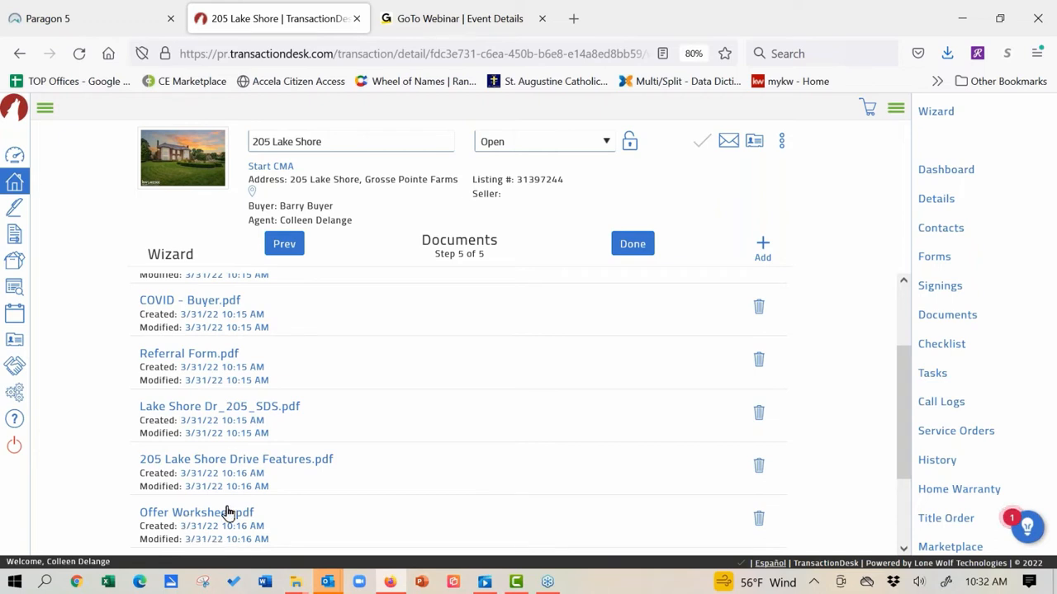
{"action": "left_click", "coordinate": [210, 459]}
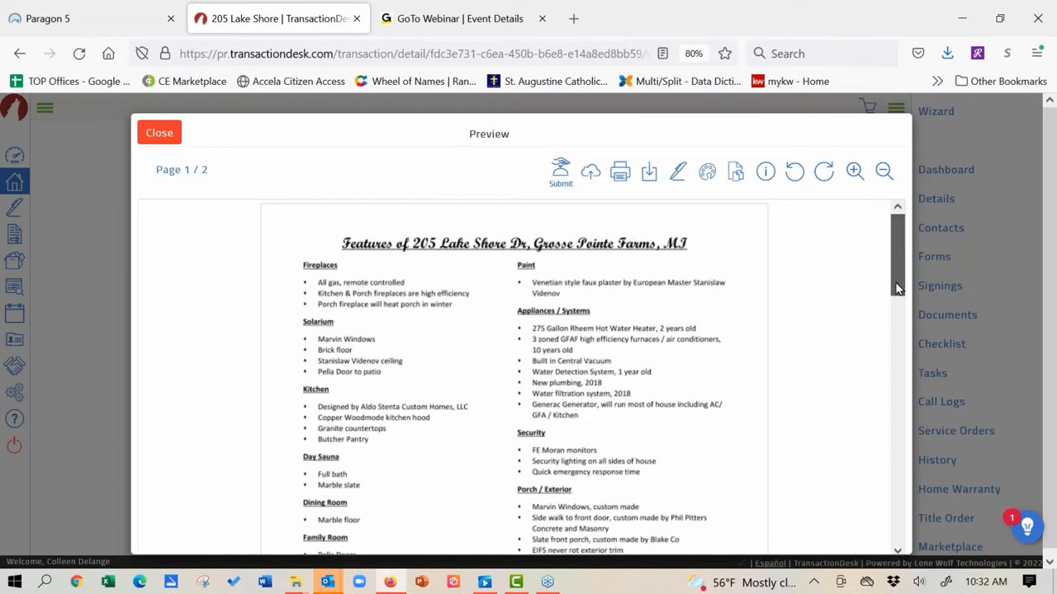
{"action": "mouse_move", "coordinate": [898, 260]}
{"action": "left_mouse_down"}
{"action": "mouse_move", "coordinate": [897, 501]}
{"action": "mouse_move", "coordinate": [897, 488]}
{"action": "left_mouse_up"}
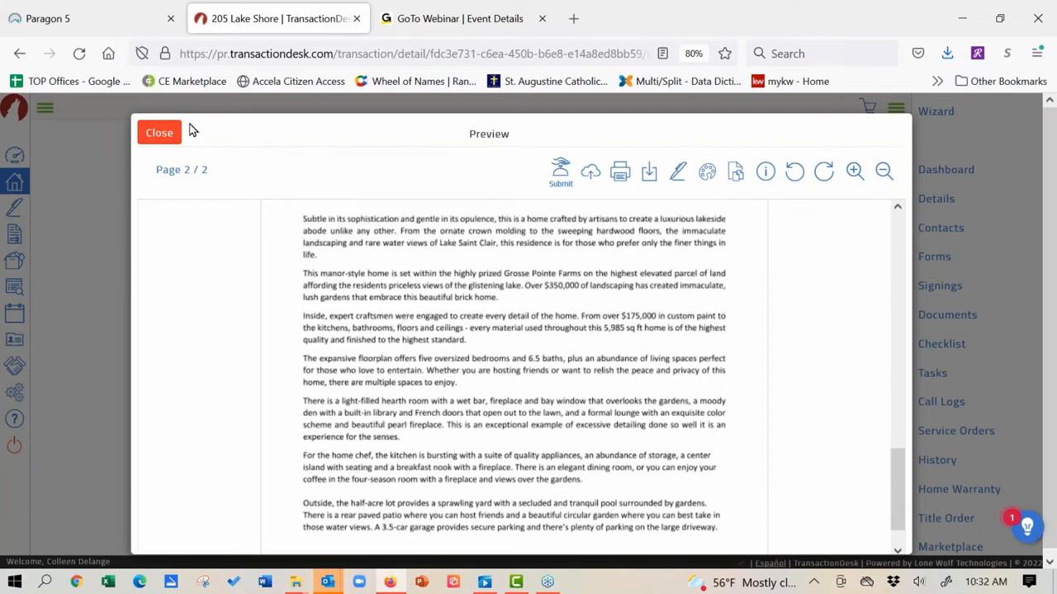
{"action": "left_click", "coordinate": [165, 134]}
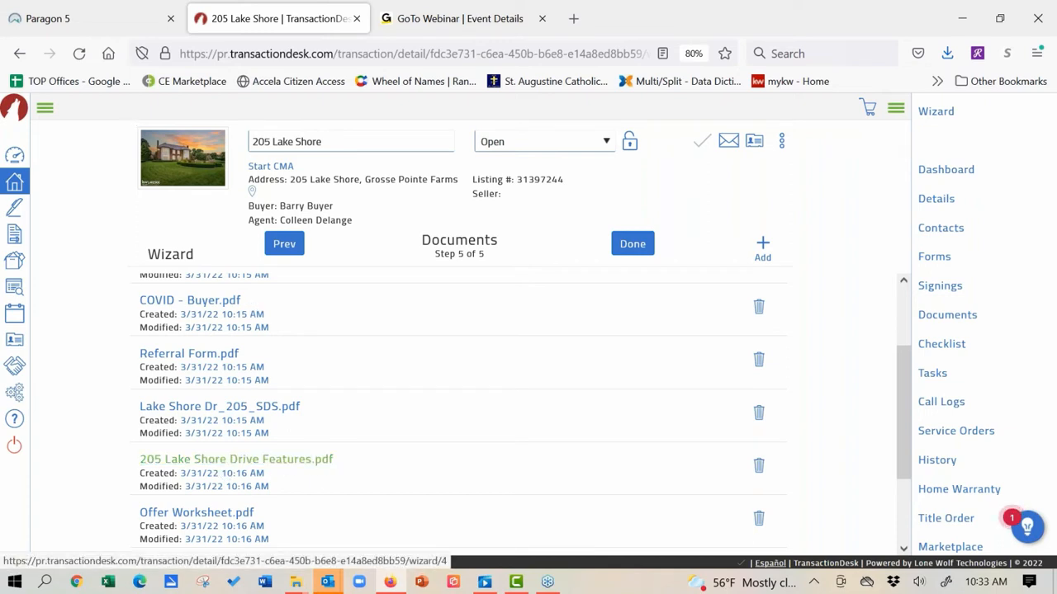
Step: Glance at the Paragon associated docs, then return to TransactionDesk and start adding a new document
{"action": "left_click", "coordinate": [85, 19]}
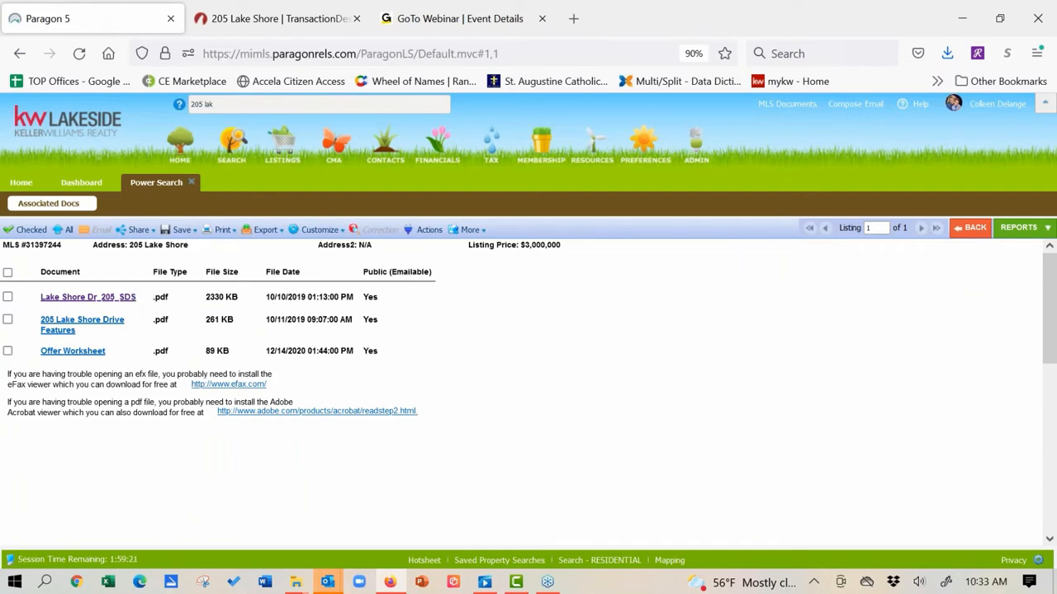
{"action": "left_click", "coordinate": [317, 19]}
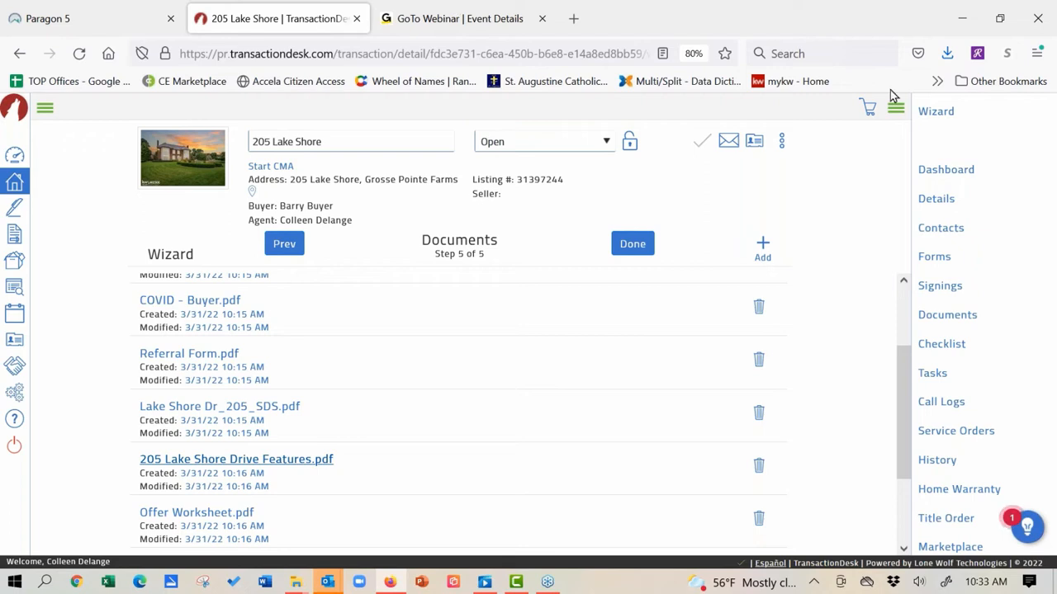
{"action": "left_click", "coordinate": [763, 248]}
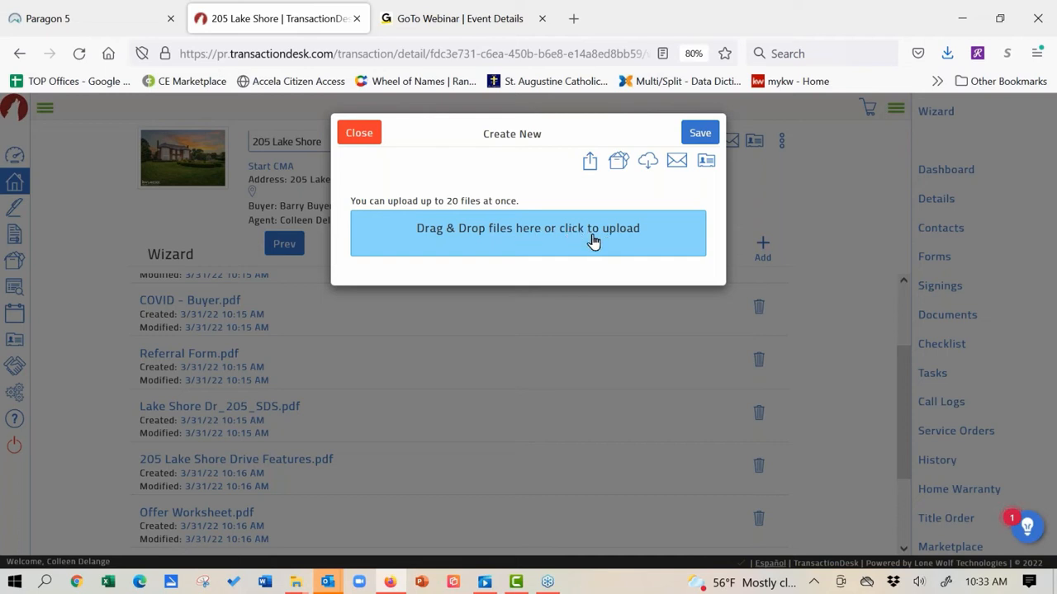
{"action": "left_click", "coordinate": [947, 54]}
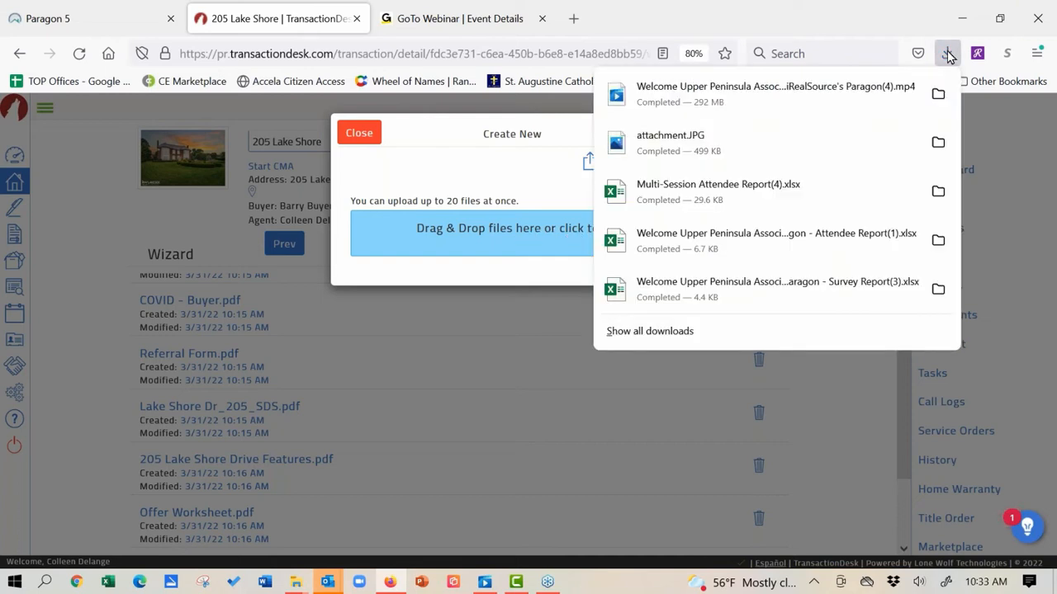
{"action": "left_click", "coordinate": [670, 334]}
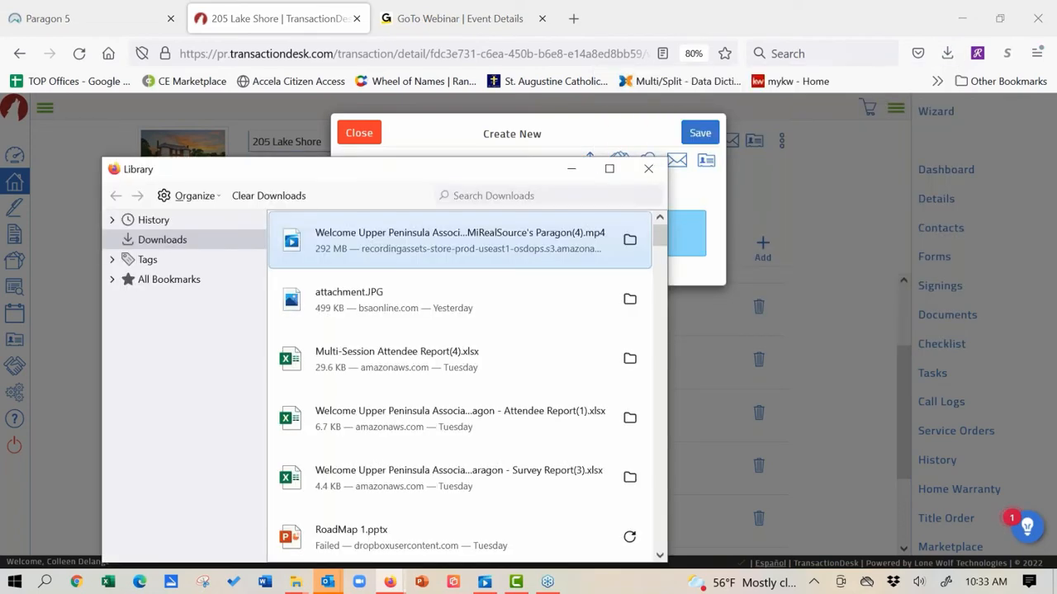
{"action": "left_click_drag", "start_coordinate": [663, 237], "coordinate": [661, 251]}
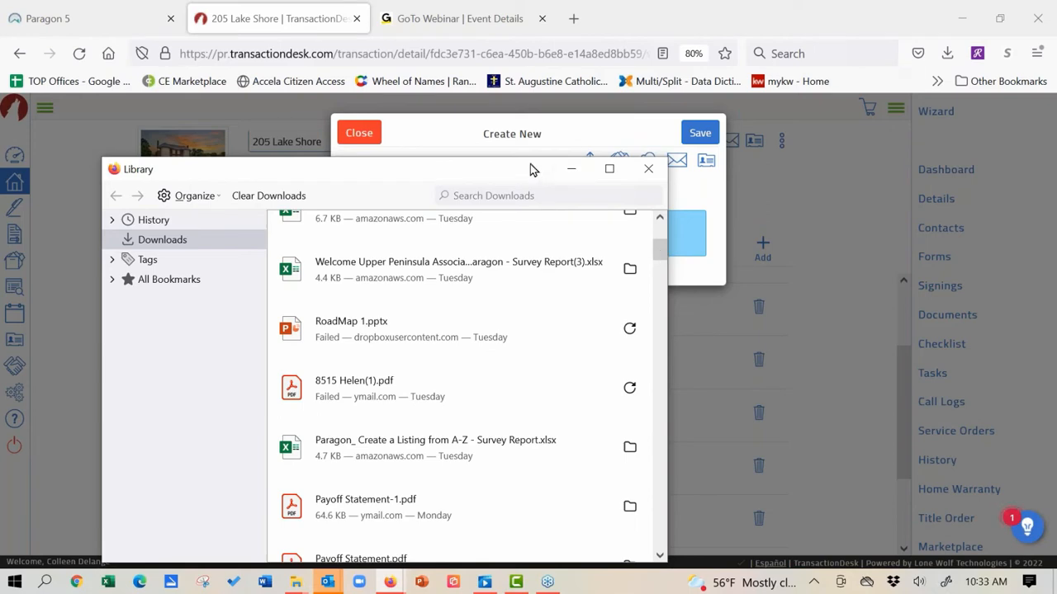
{"action": "left_click_drag", "start_coordinate": [532, 168], "coordinate": [1031, 43]}
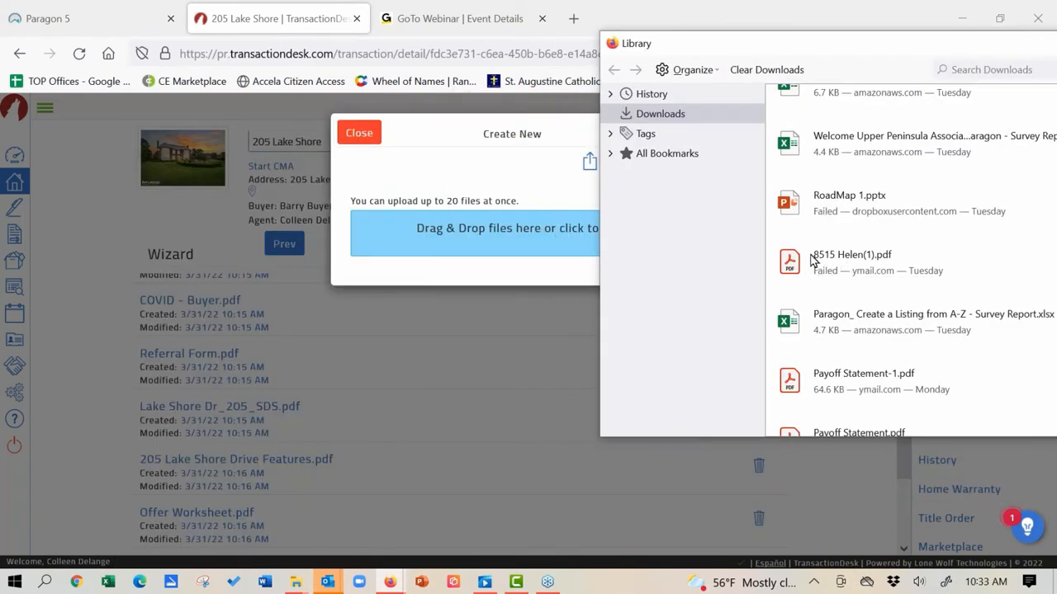
{"action": "left_click_drag", "start_coordinate": [812, 260], "coordinate": [430, 233]}
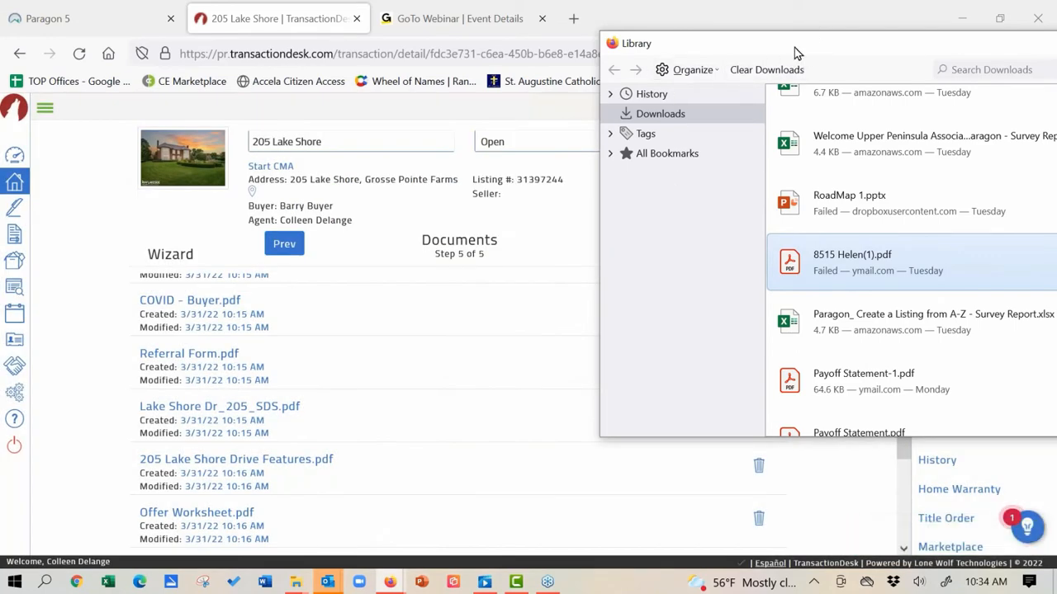
{"action": "left_click_drag", "start_coordinate": [795, 47], "coordinate": [642, 93]}
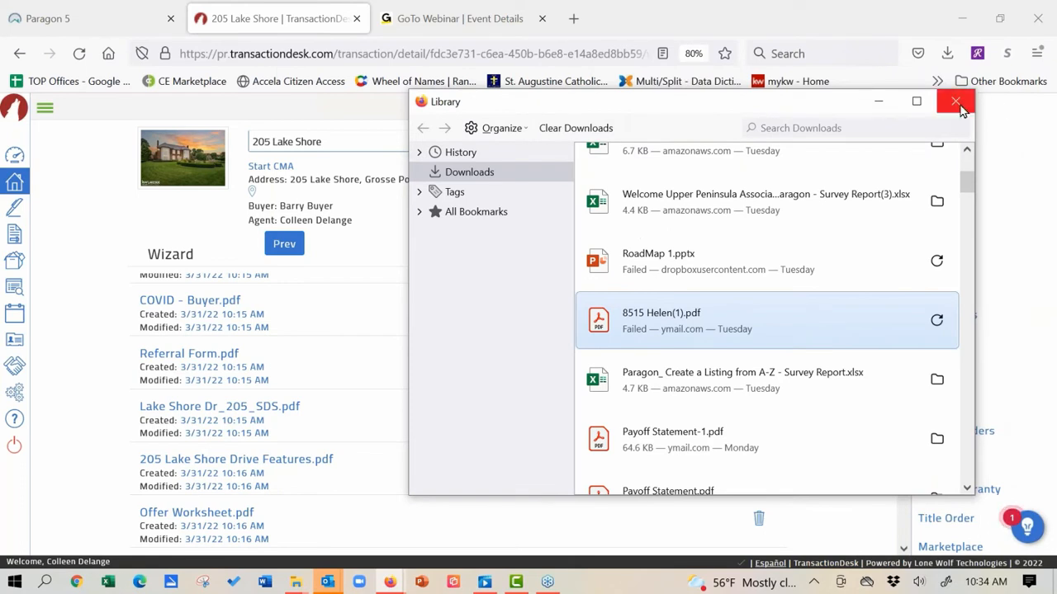
{"action": "left_click", "coordinate": [954, 102]}
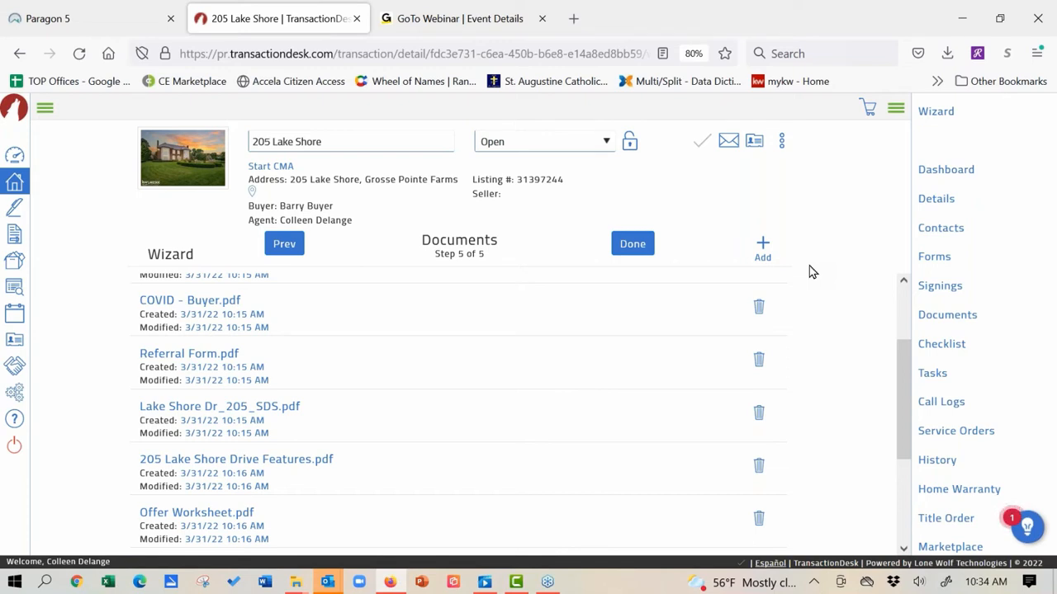
Step: Upload the Cloud CMA Adding PDF, Handout Full Version and Lead Gen files from Class Handouts
{"action": "left_click", "coordinate": [762, 247]}
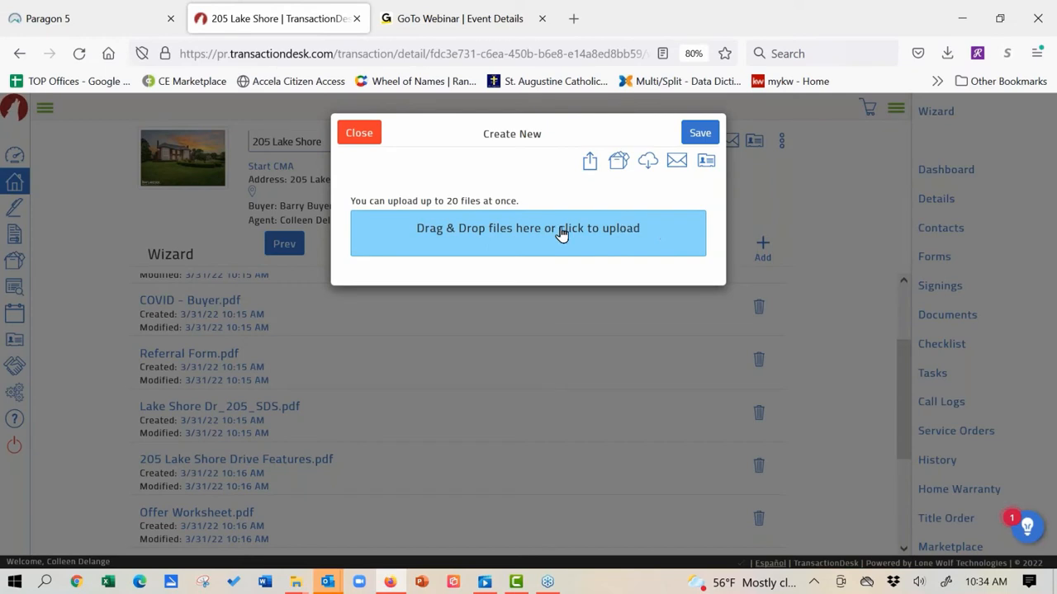
{"action": "left_click", "coordinate": [512, 233]}
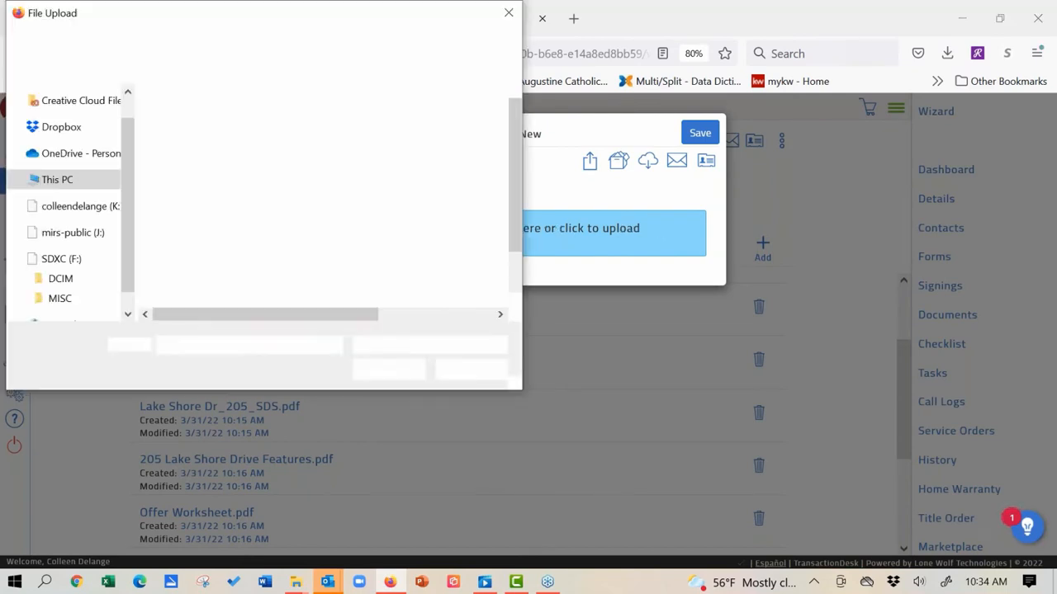
{"action": "left_click", "coordinate": [248, 193]}
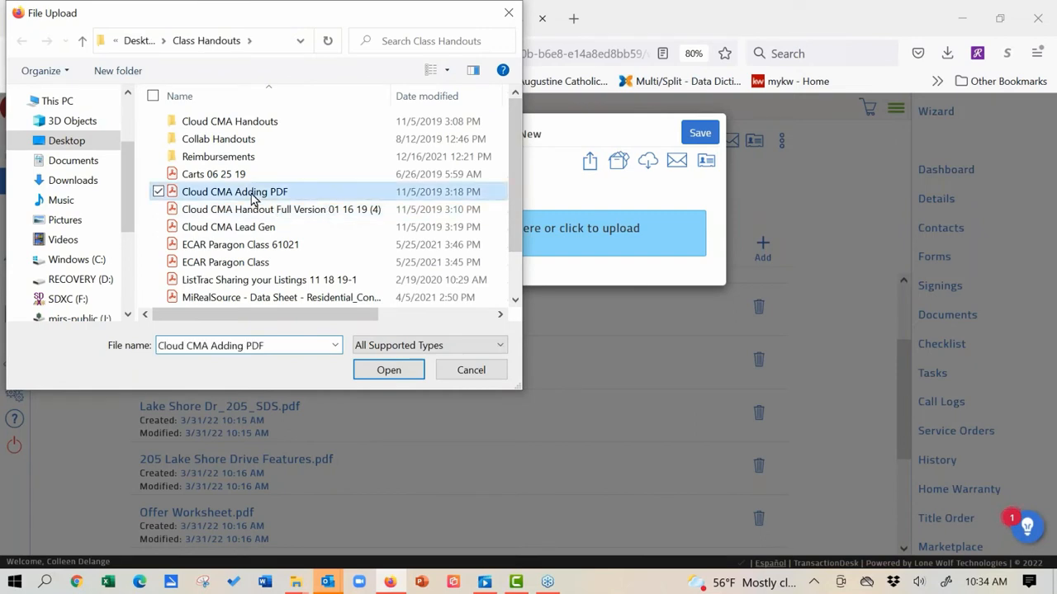
{"action": "left_click", "coordinate": [247, 210], "text": "ctrl"}
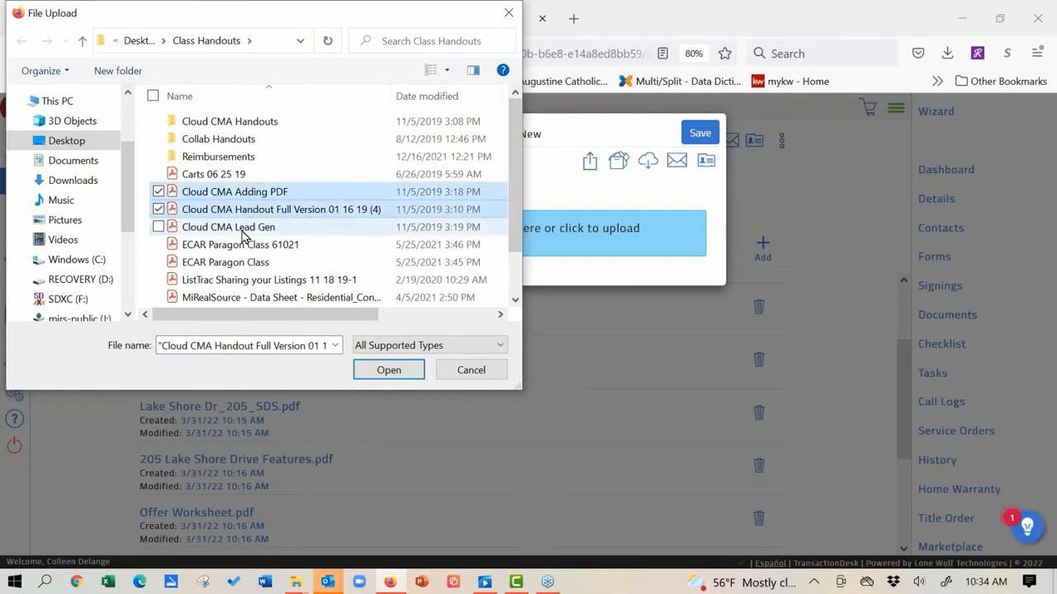
{"action": "left_click", "coordinate": [246, 227], "text": "ctrl"}
{"action": "left_click", "coordinate": [387, 372]}
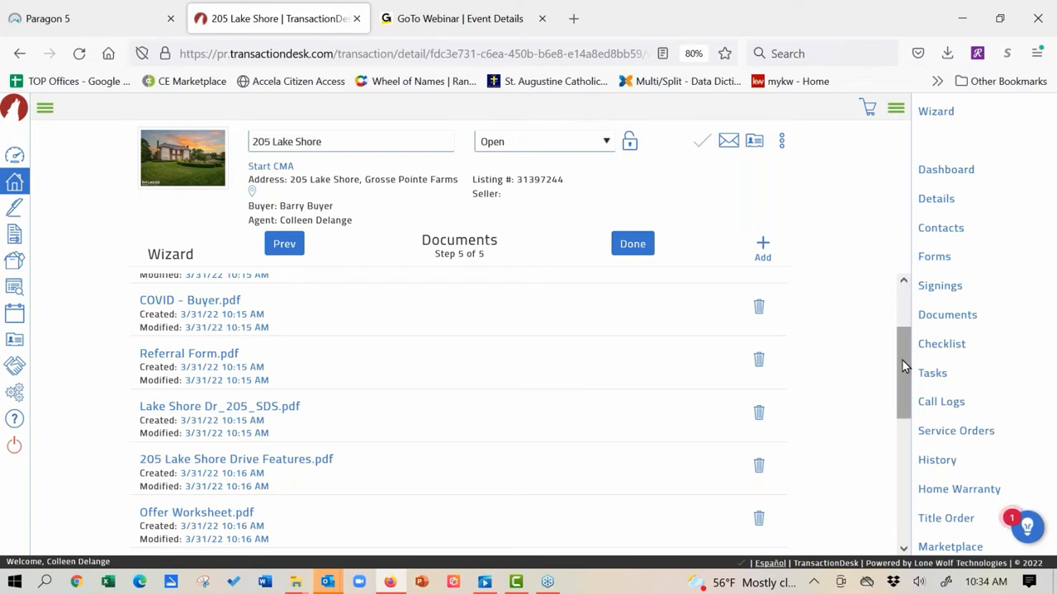
{"action": "left_click_drag", "start_coordinate": [902, 360], "coordinate": [900, 312]}
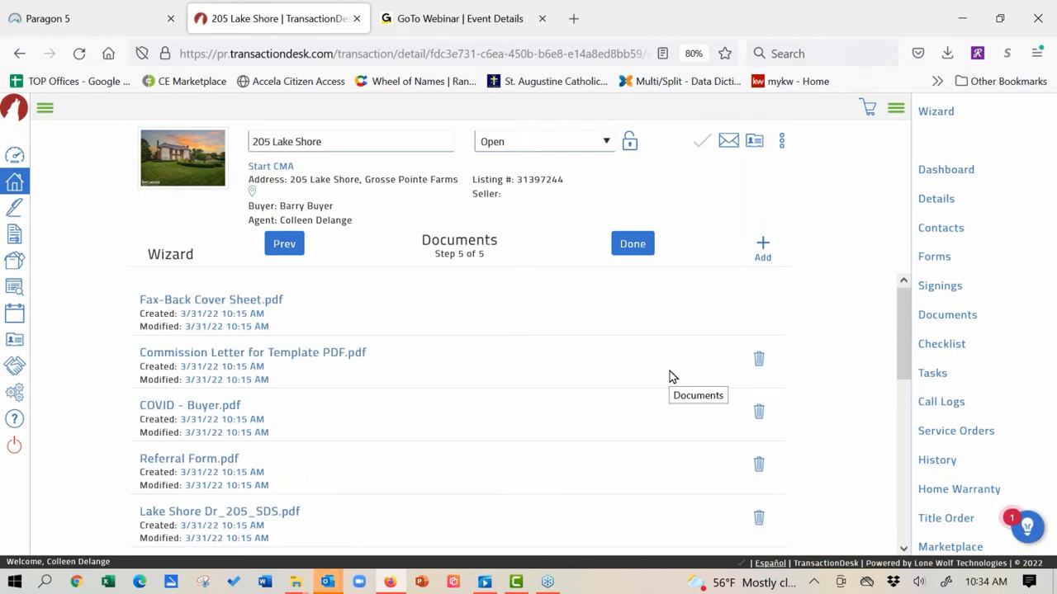
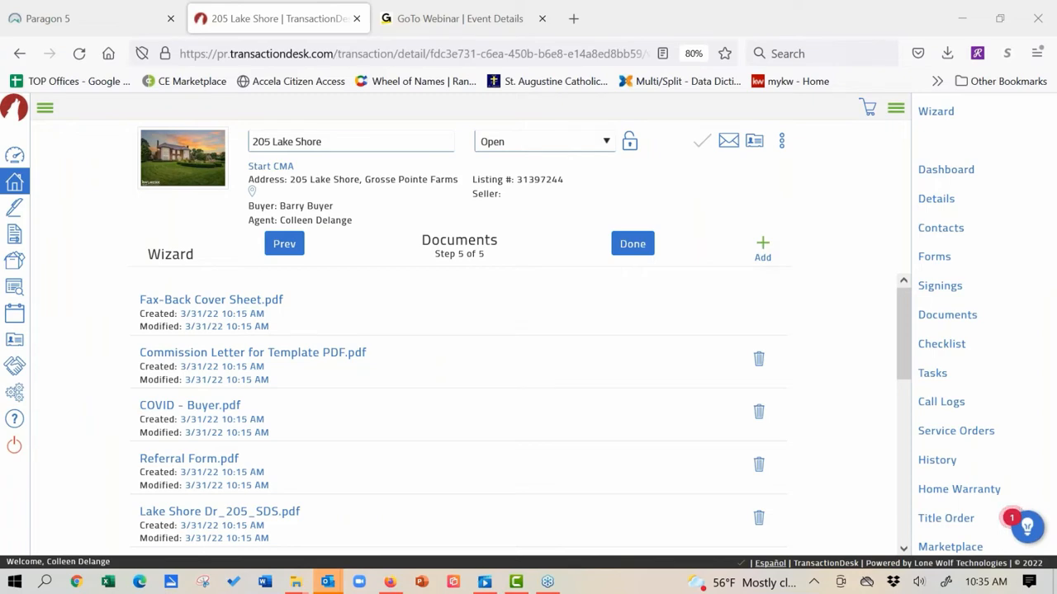
Step: Go back to the Forms step and preview the K.W.L. Purchase Agreement (Rev. 04/19)
{"action": "left_click", "coordinate": [291, 250]}
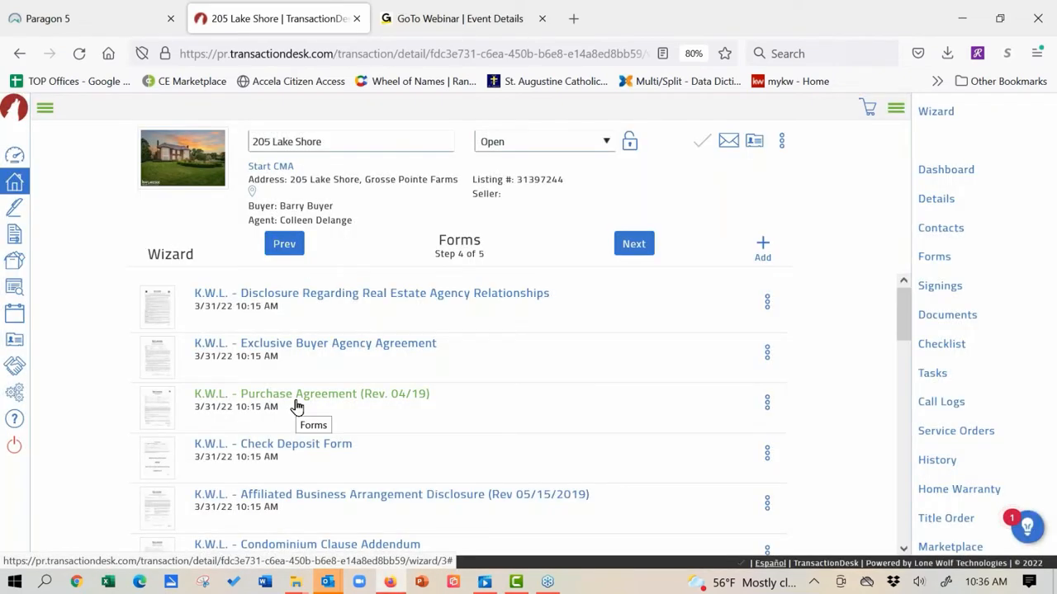
{"action": "left_click", "coordinate": [767, 403]}
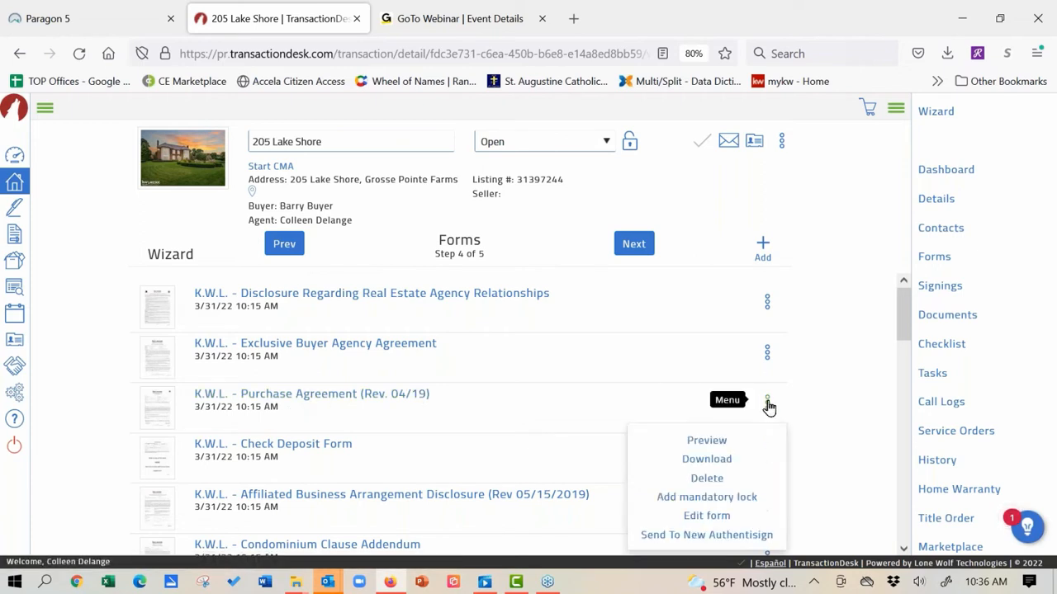
{"action": "left_click", "coordinate": [707, 443]}
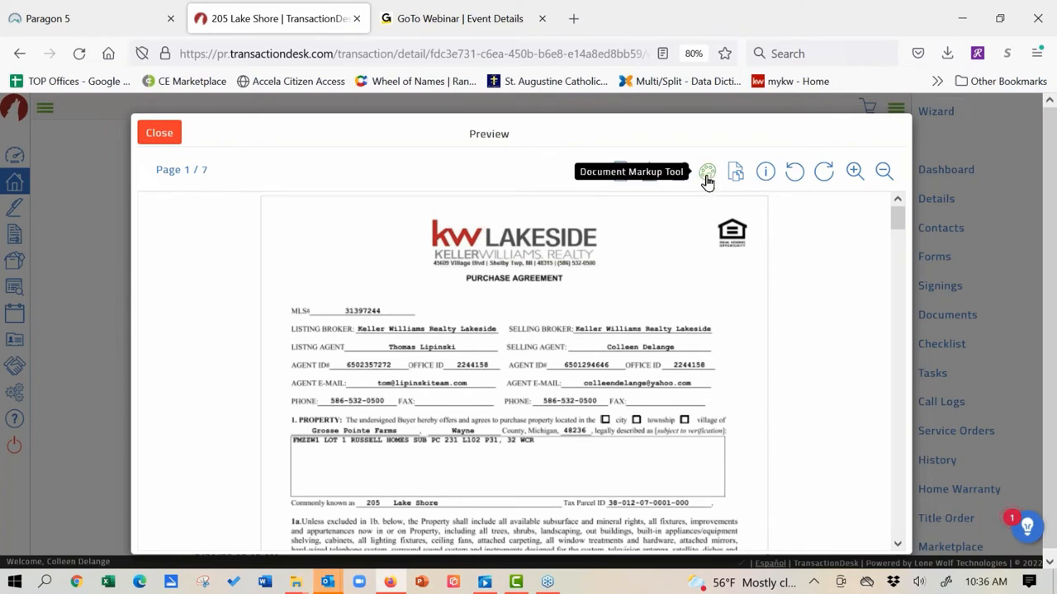
Step: Open the Purchase Agreement in Document Markup, zoom in twice and scroll down to the PRICE section
{"action": "left_click", "coordinate": [707, 173]}
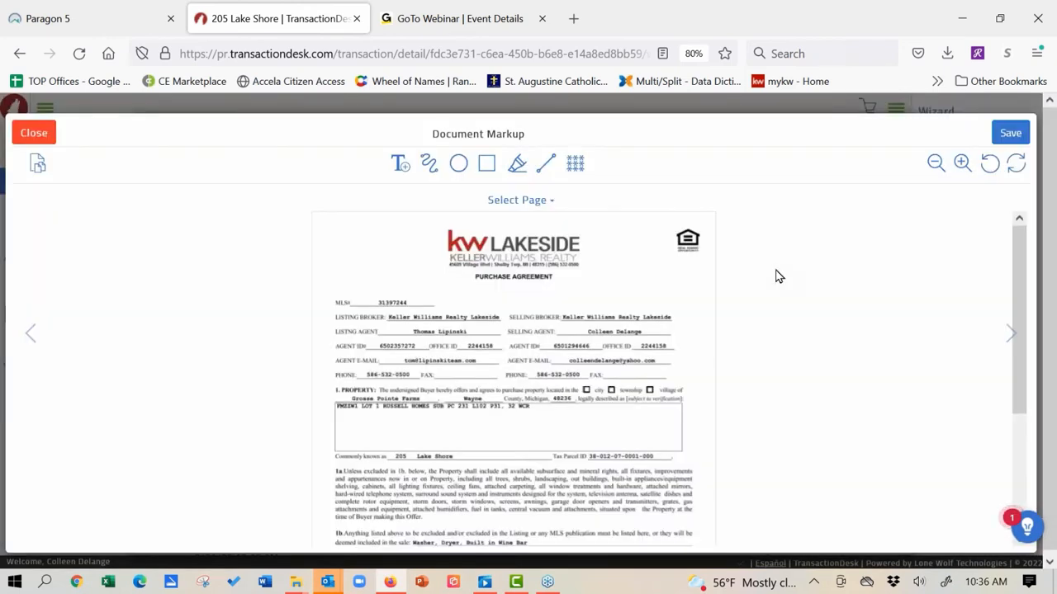
{"action": "left_click", "coordinate": [962, 164]}
{"action": "left_click", "coordinate": [962, 163]}
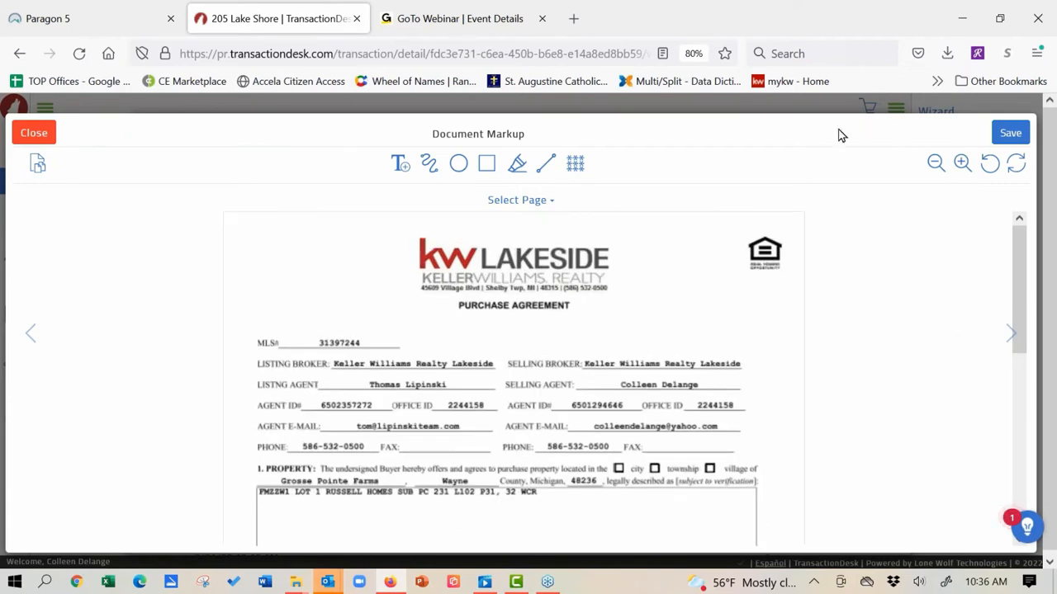
{"action": "left_click_drag", "start_coordinate": [838, 128], "coordinate": [838, 88]}
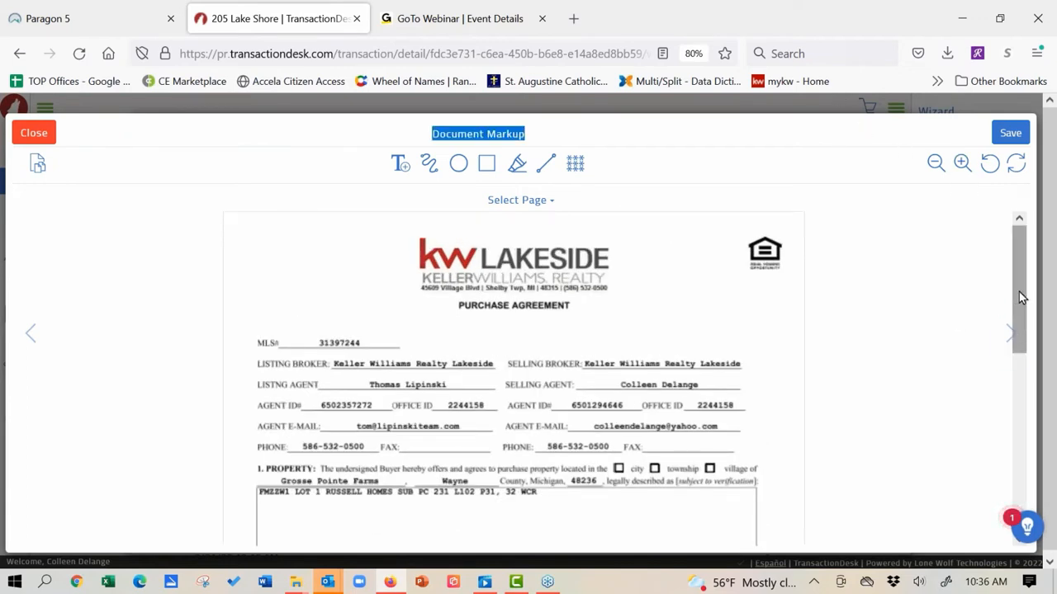
{"action": "left_click_drag", "start_coordinate": [1019, 292], "coordinate": [1021, 396]}
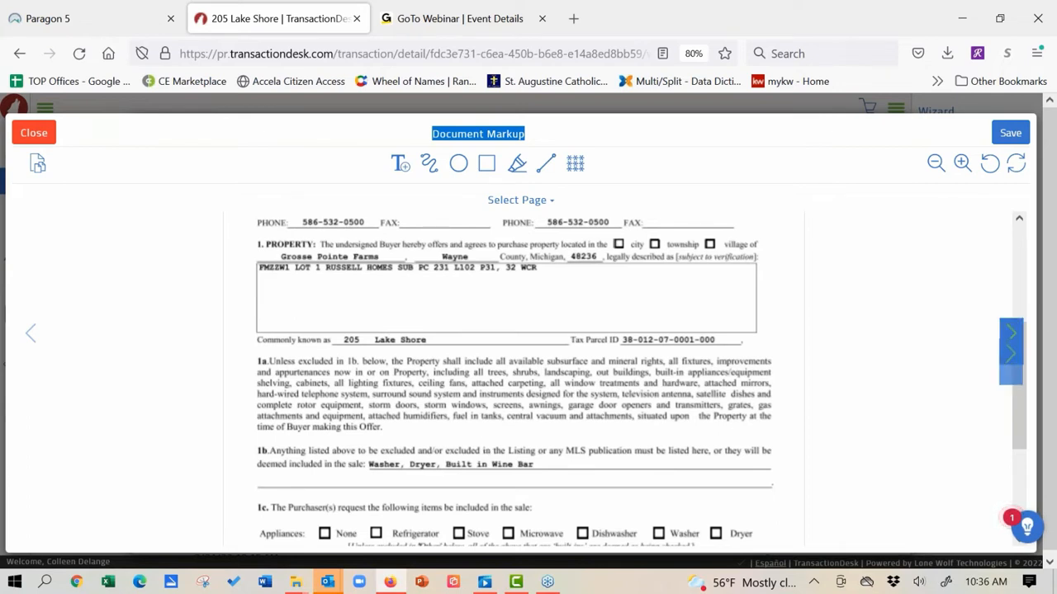
{"action": "left_click_drag", "start_coordinate": [1018, 385], "coordinate": [1018, 477]}
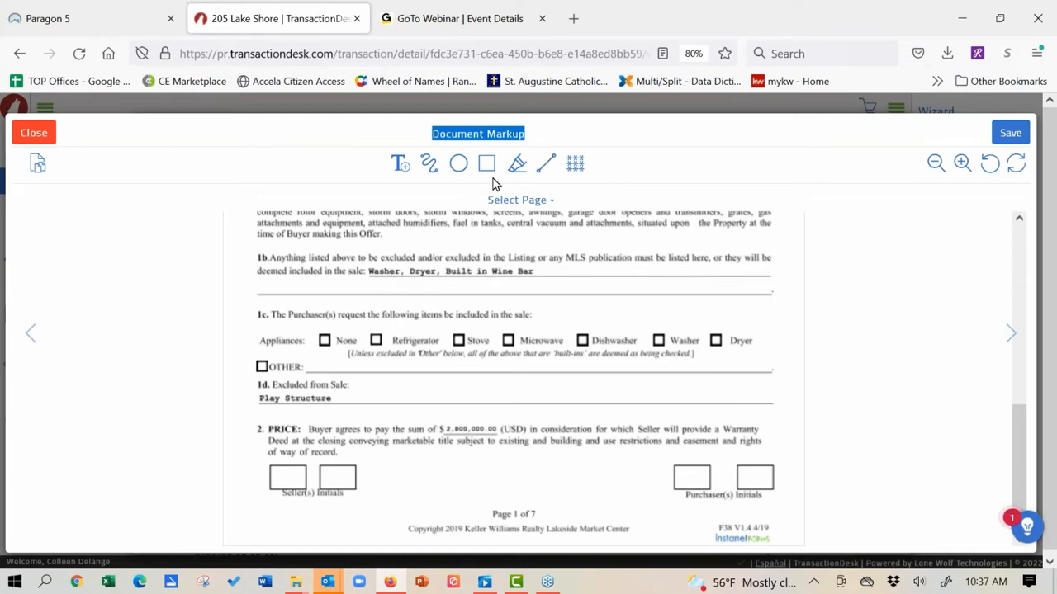
Step: Line out 'Washer, Dryer, Built in Wine Bar' in 1b, and delete the stray line over the price
{"action": "left_click", "coordinate": [545, 164]}
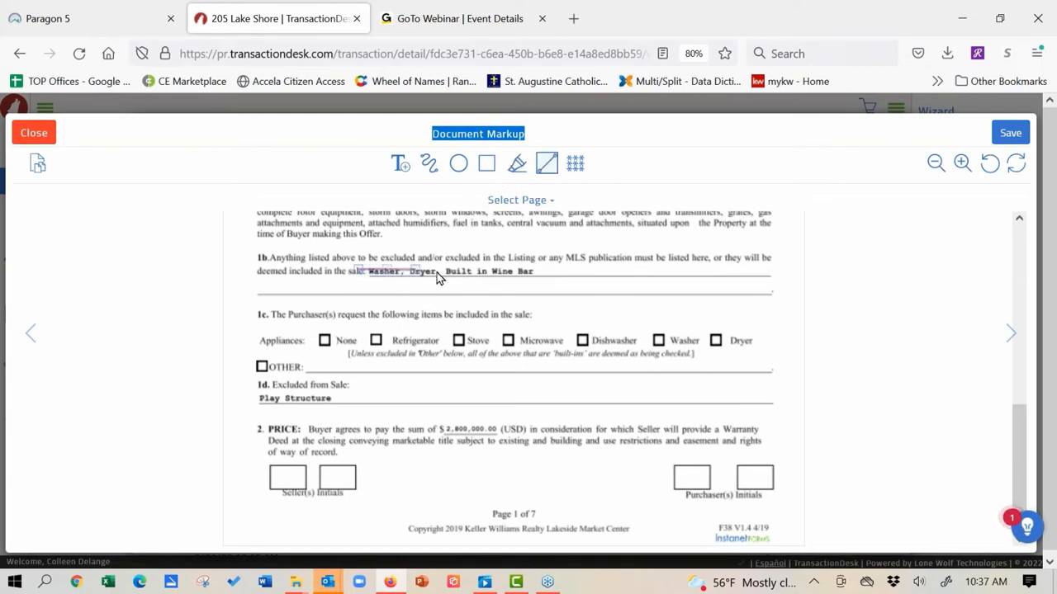
{"action": "left_click_drag", "start_coordinate": [437, 272], "coordinate": [586, 271]}
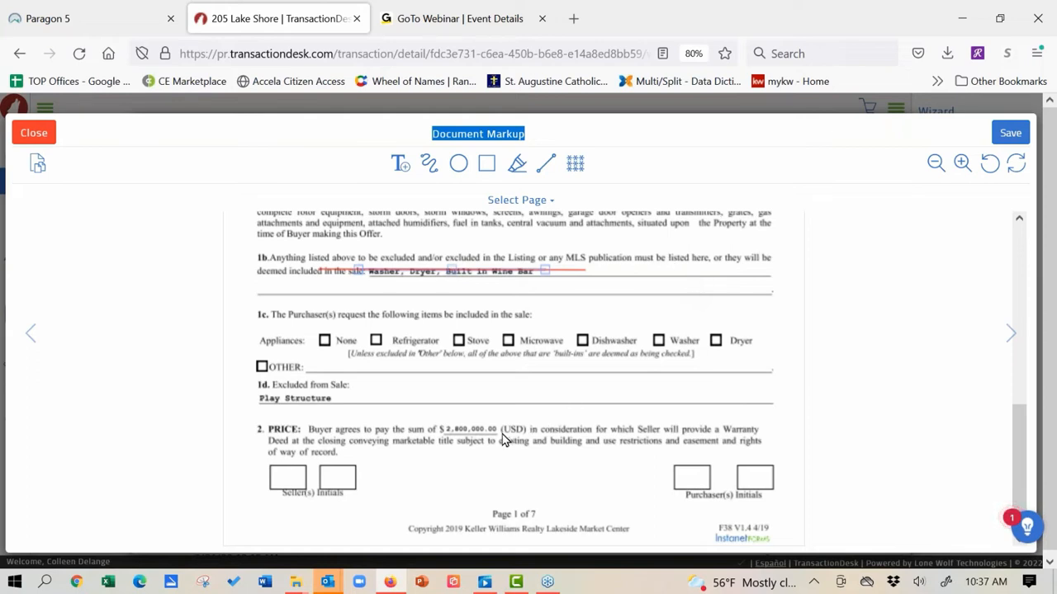
{"action": "left_click", "coordinate": [552, 168]}
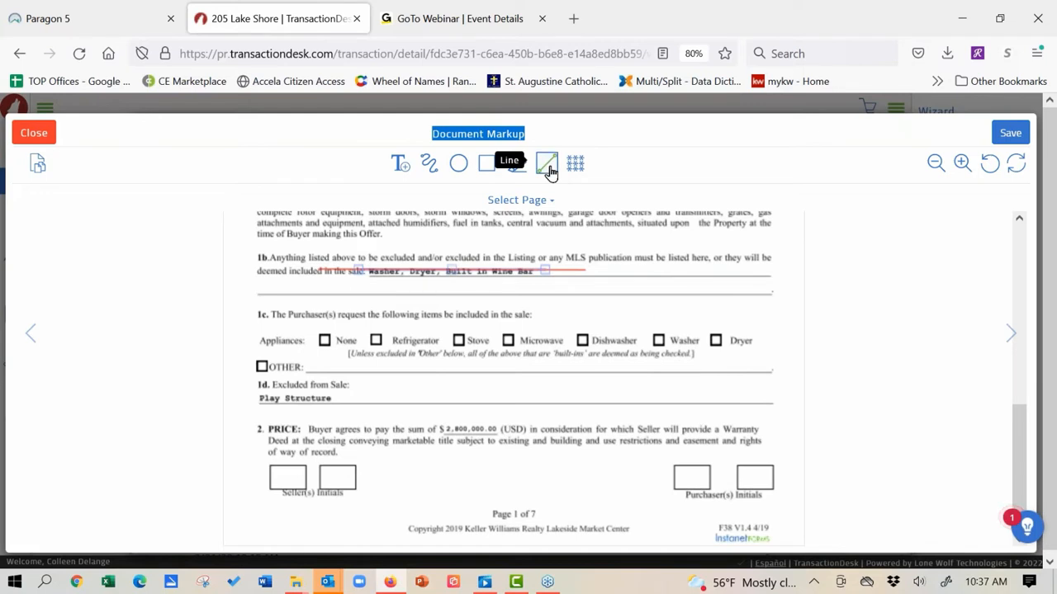
{"action": "left_click_drag", "start_coordinate": [441, 430], "coordinate": [501, 430]}
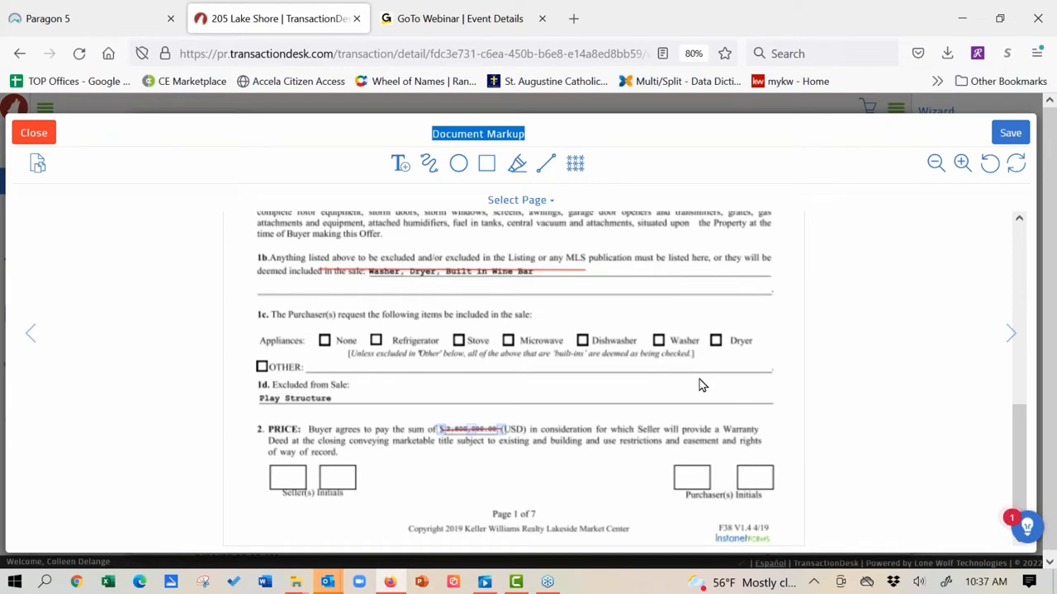
{"action": "left_click", "coordinate": [501, 430]}
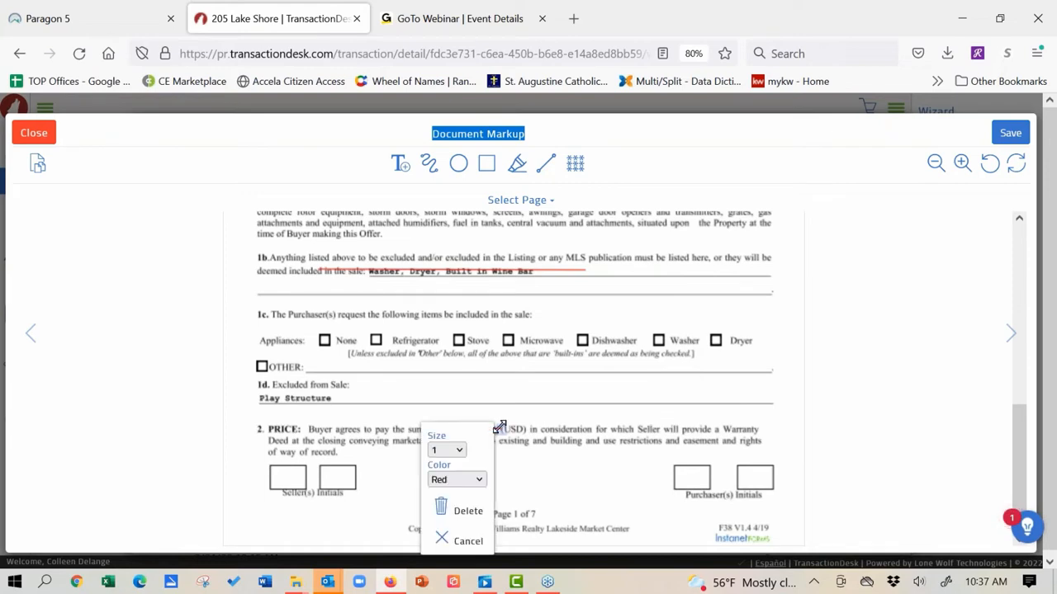
{"action": "left_click", "coordinate": [466, 509]}
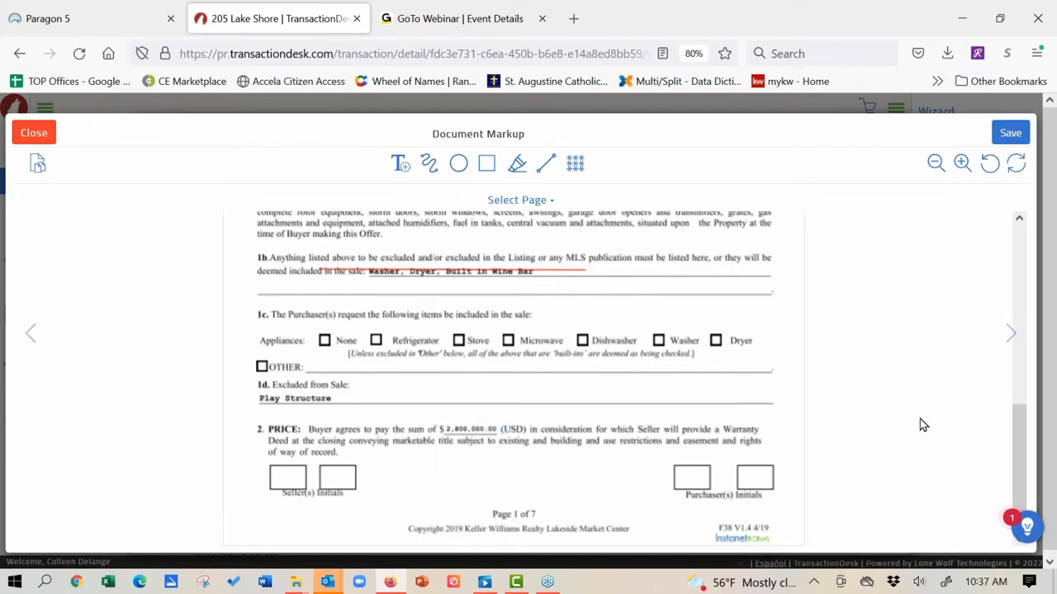
{"action": "left_click", "coordinate": [962, 165]}
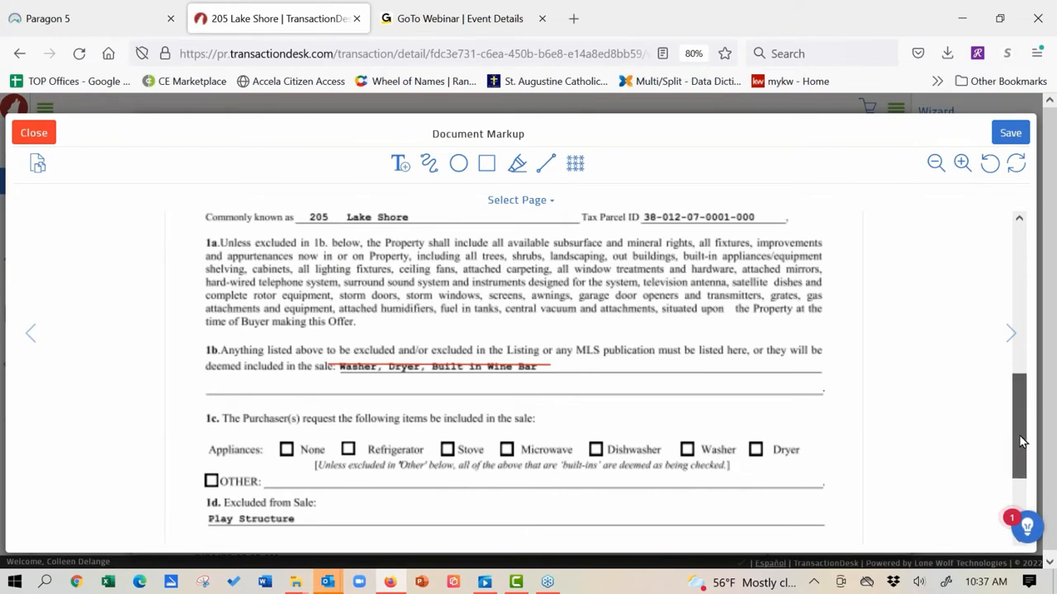
Step: Draw a text box beside the 1d Excluded from Sale line and type $3,000,000
{"action": "scroll", "coordinate": [1020, 446], "scroll_direction": "down", "scroll_amount": 3}
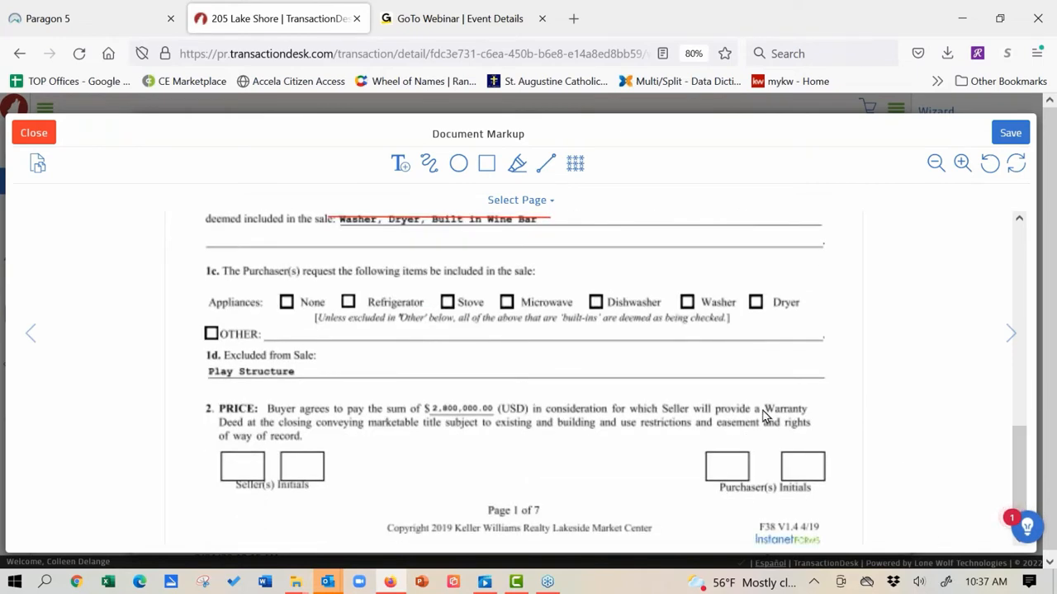
{"action": "left_click", "coordinate": [400, 168]}
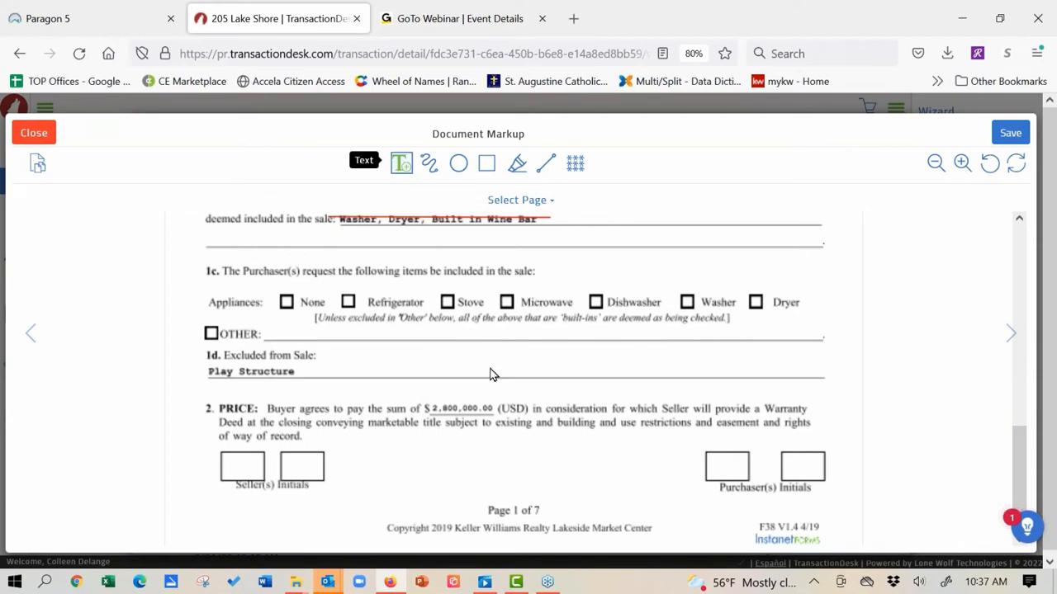
{"action": "left_click", "coordinate": [548, 342]}
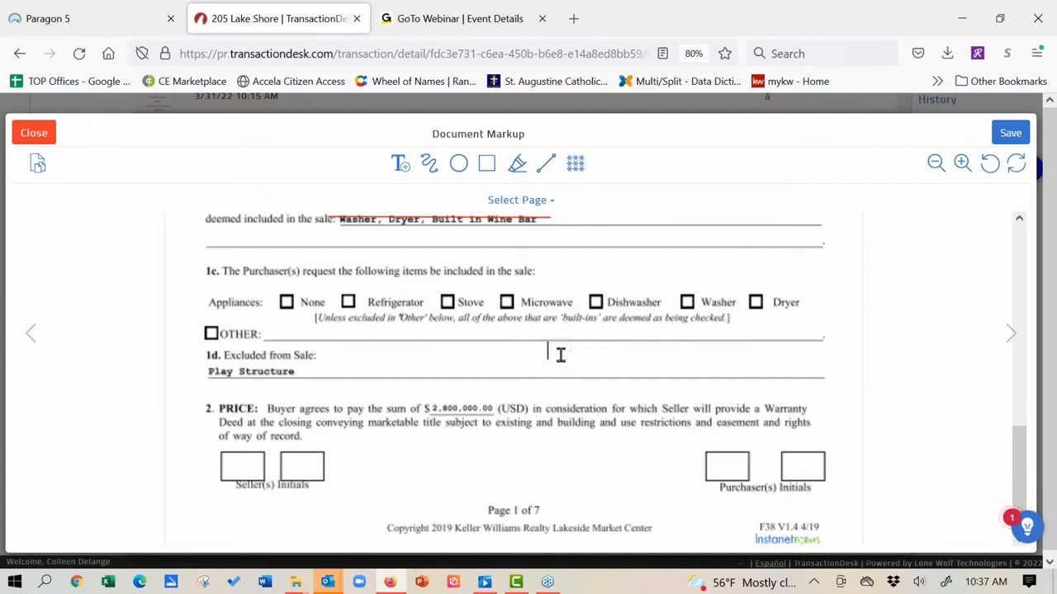
{"action": "left_click", "coordinate": [400, 168]}
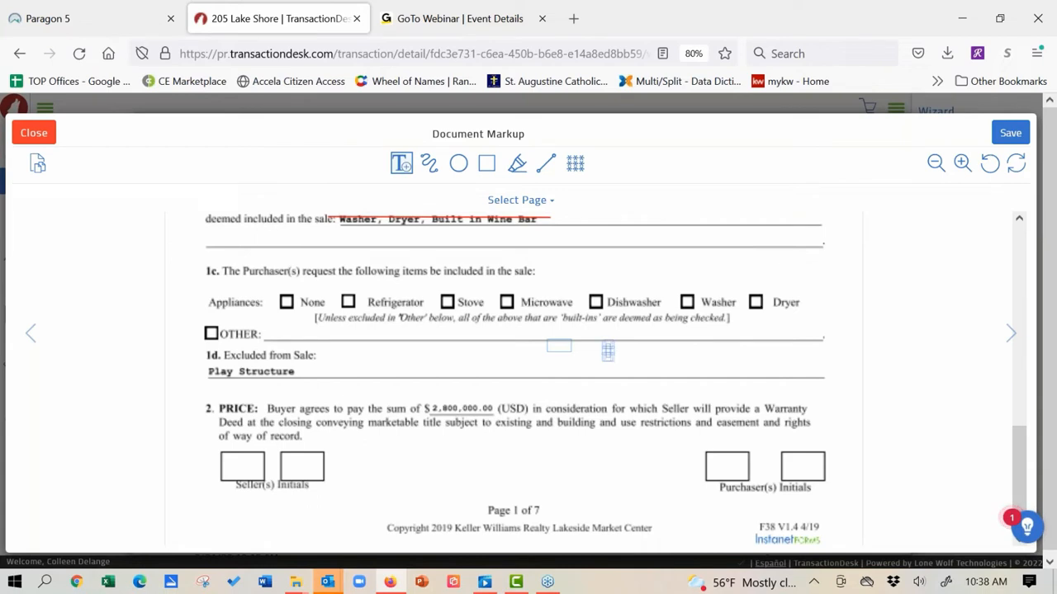
{"action": "left_click_drag", "start_coordinate": [608, 351], "coordinate": [796, 369]}
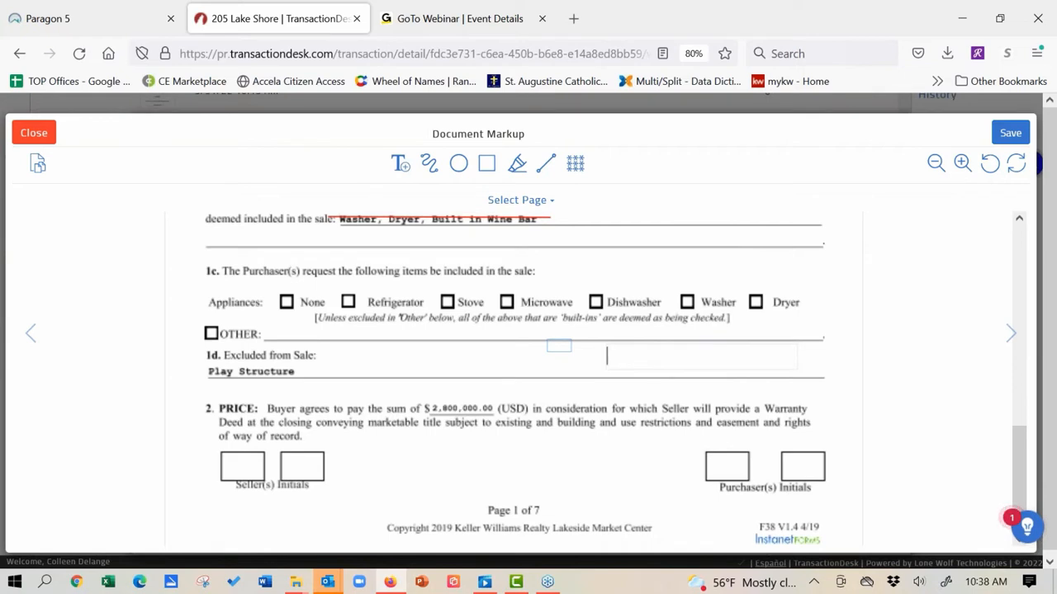
{"action": "type", "text": "$3,000,000"}
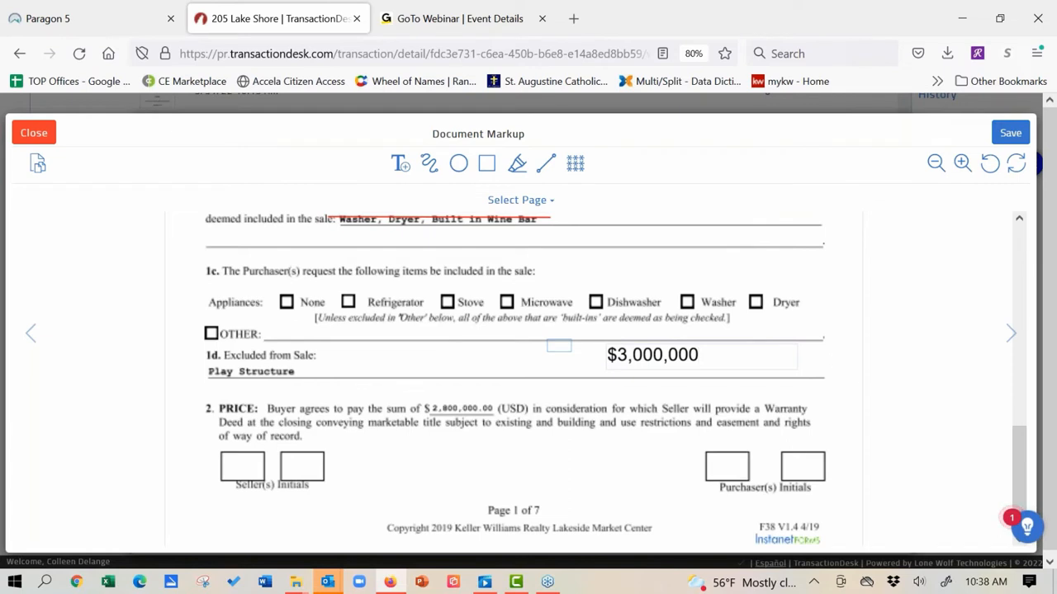
Step: Keep the $3,000,000 text on the 1d line and set its font size to 8
{"action": "left_click_drag", "start_coordinate": [696, 365], "coordinate": [492, 415]}
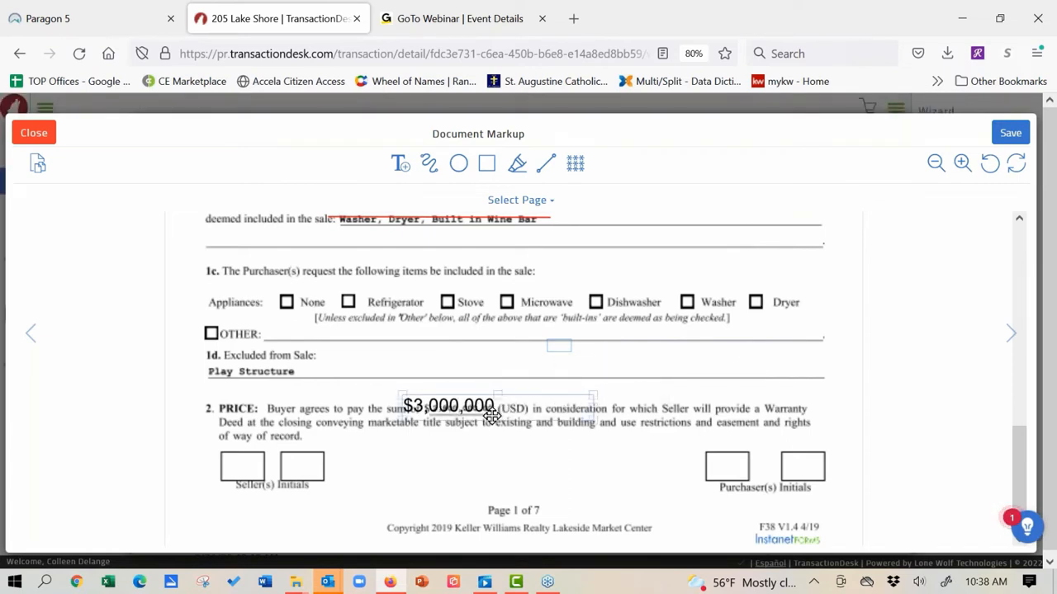
{"action": "left_click_drag", "start_coordinate": [492, 415], "coordinate": [589, 374]}
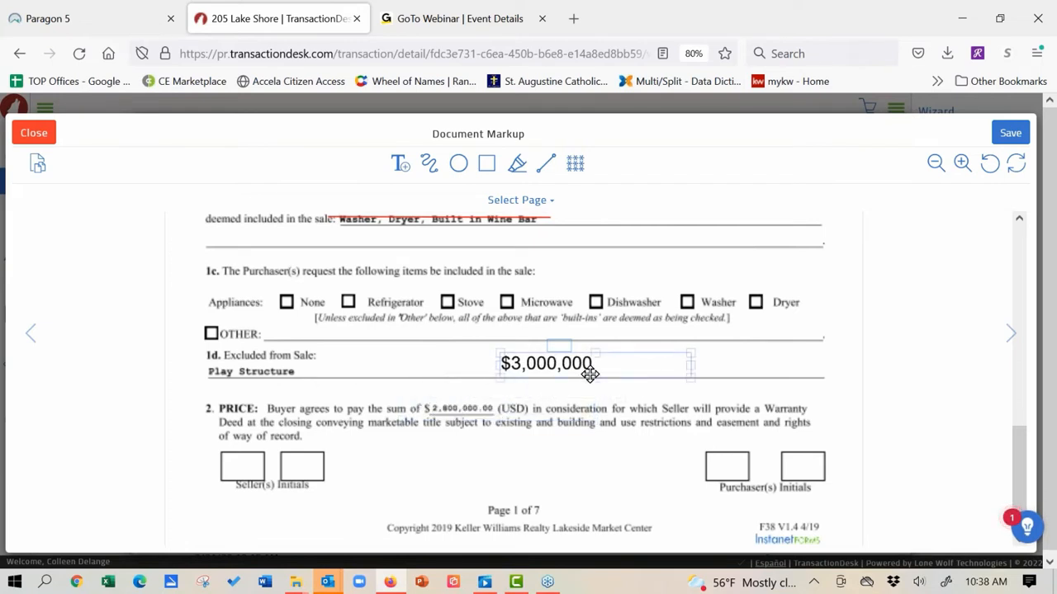
{"action": "left_click", "coordinate": [636, 360]}
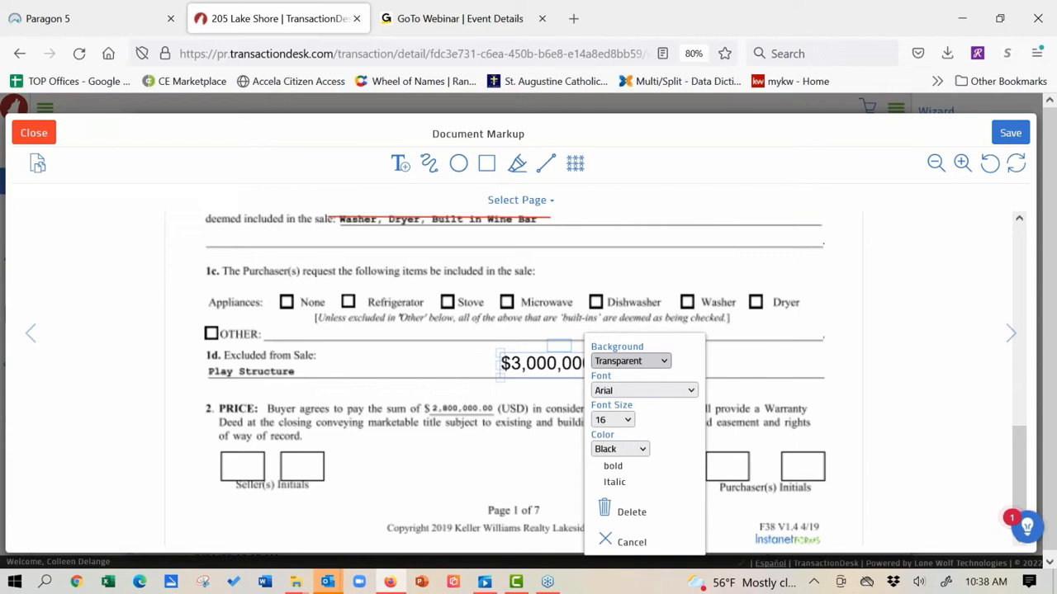
{"action": "left_click", "coordinate": [628, 421]}
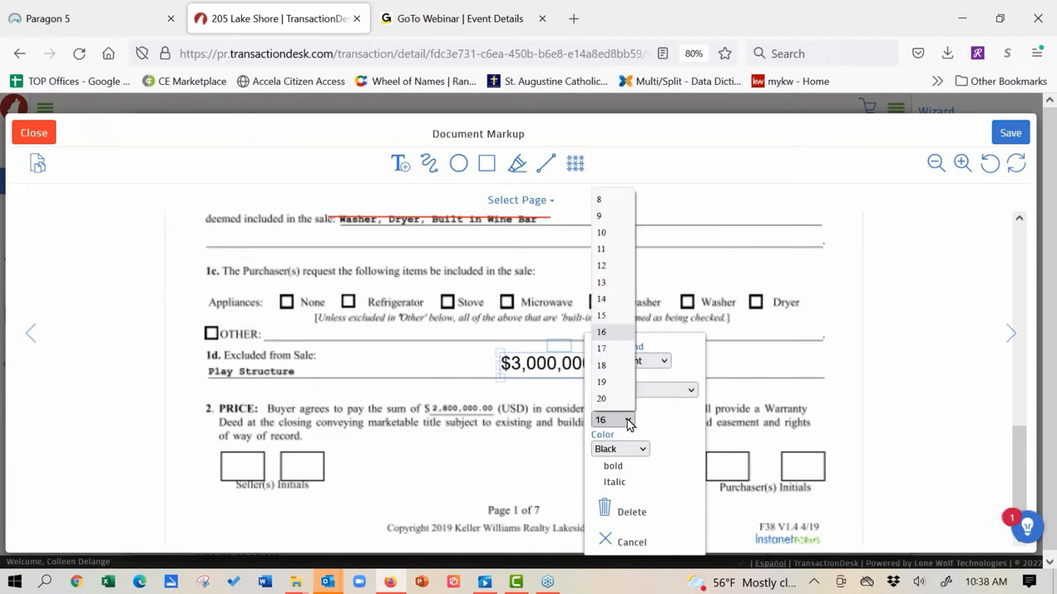
{"action": "left_click", "coordinate": [613, 204]}
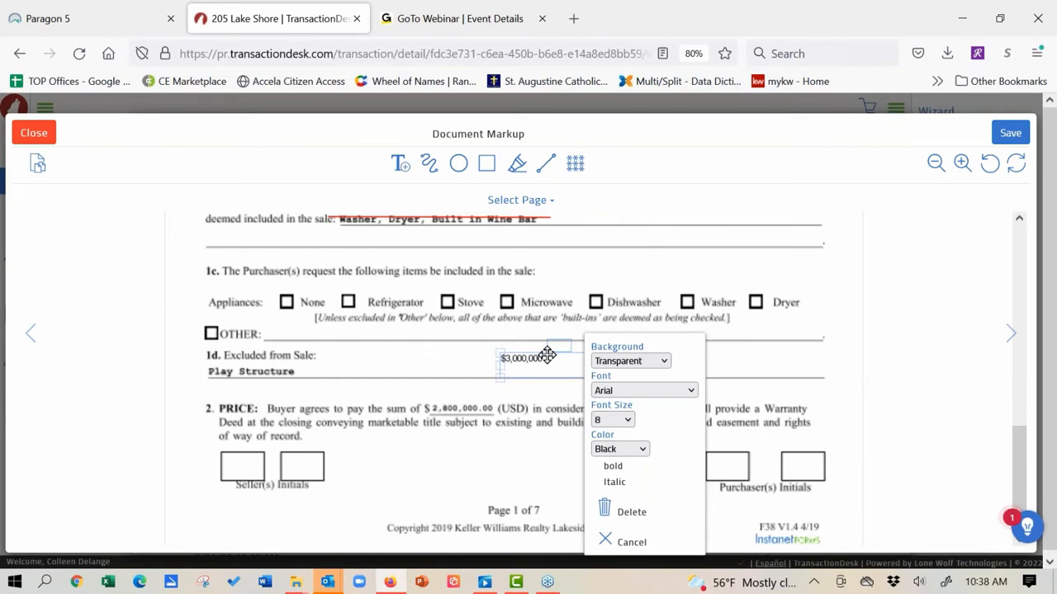
{"action": "left_click", "coordinate": [634, 391]}
{"action": "left_click", "coordinate": [631, 391]}
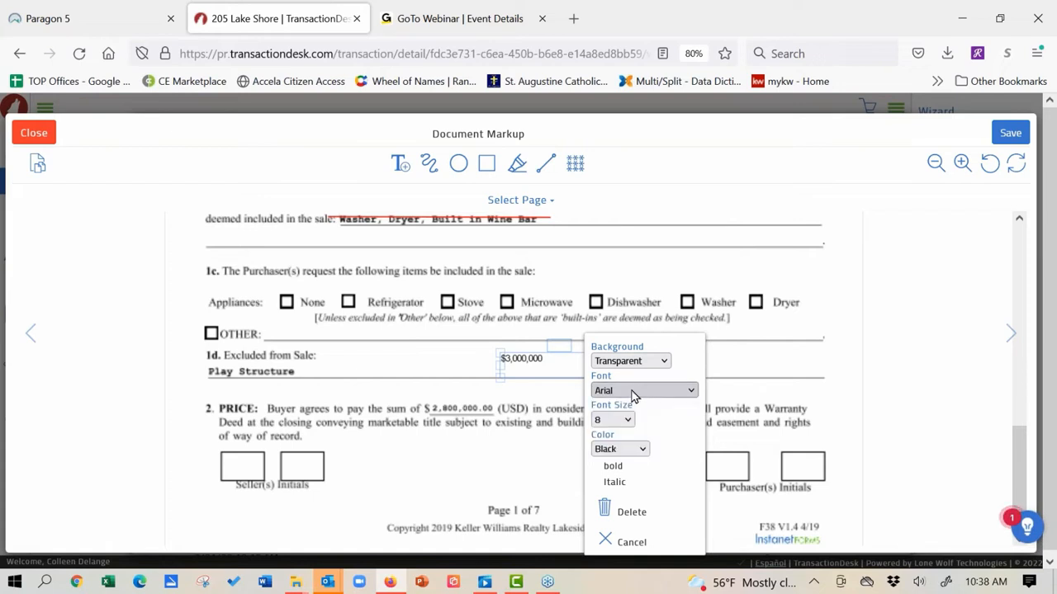
{"action": "left_click", "coordinate": [759, 358]}
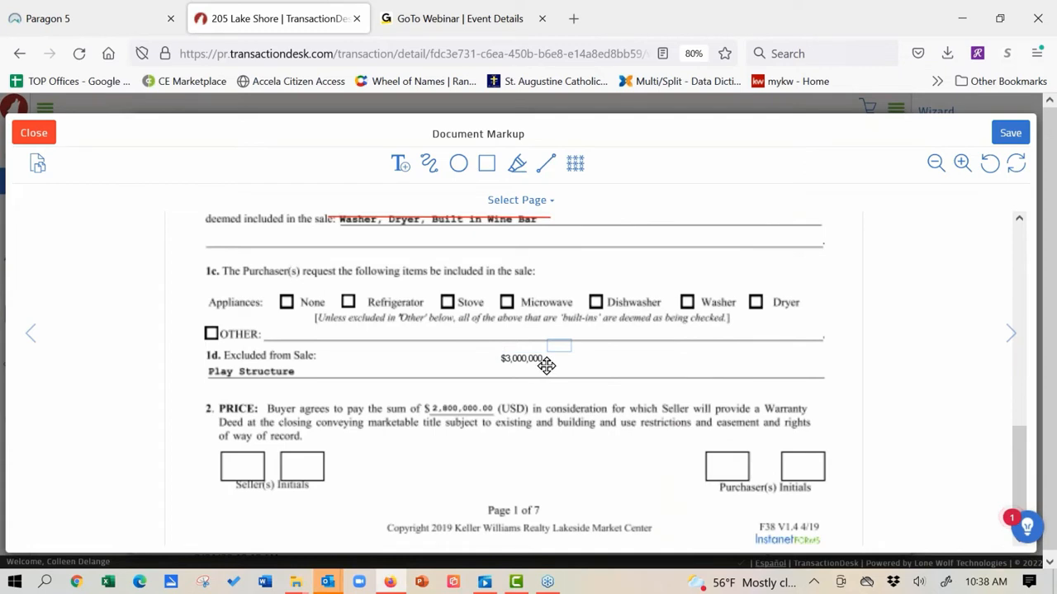
Step: Move the $3,000,000 note onto the $2,800,000.00 price and give it a white background
{"action": "left_click_drag", "start_coordinate": [544, 366], "coordinate": [463, 413]}
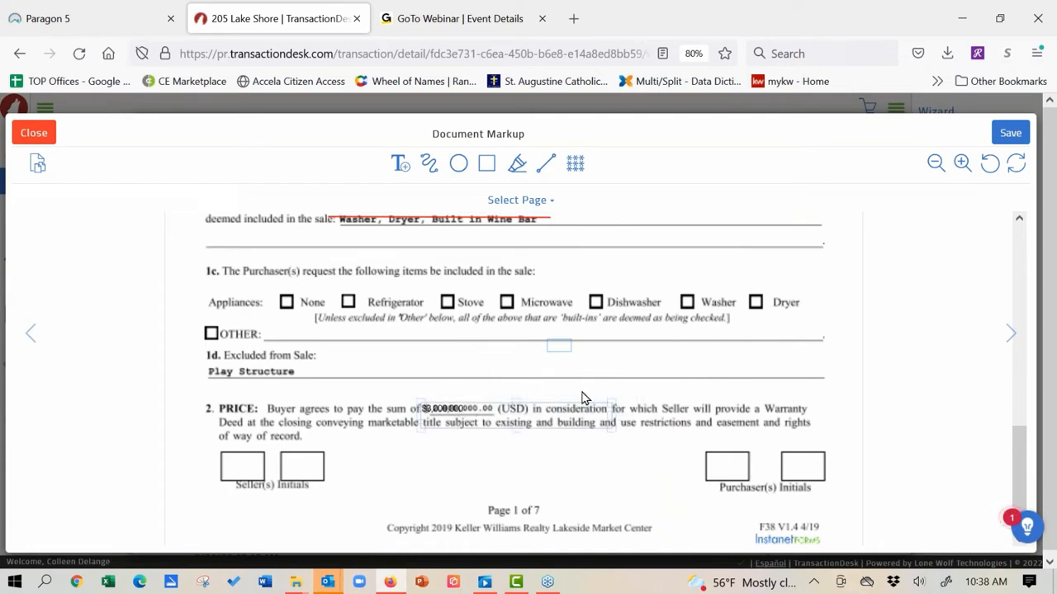
{"action": "mouse_move", "coordinate": [565, 409]}
{"action": "left_mouse_down"}
{"action": "mouse_move", "coordinate": [565, 368]}
{"action": "mouse_move", "coordinate": [593, 385]}
{"action": "mouse_move", "coordinate": [479, 371]}
{"action": "mouse_move", "coordinate": [483, 381]}
{"action": "left_mouse_up"}
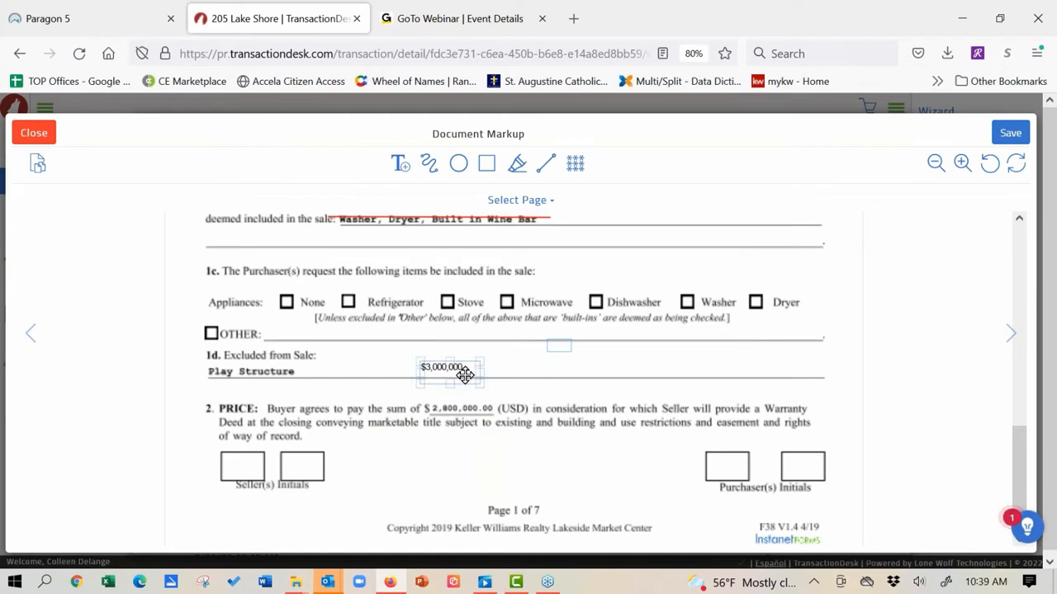
{"action": "left_click_drag", "start_coordinate": [464, 374], "coordinate": [465, 407]}
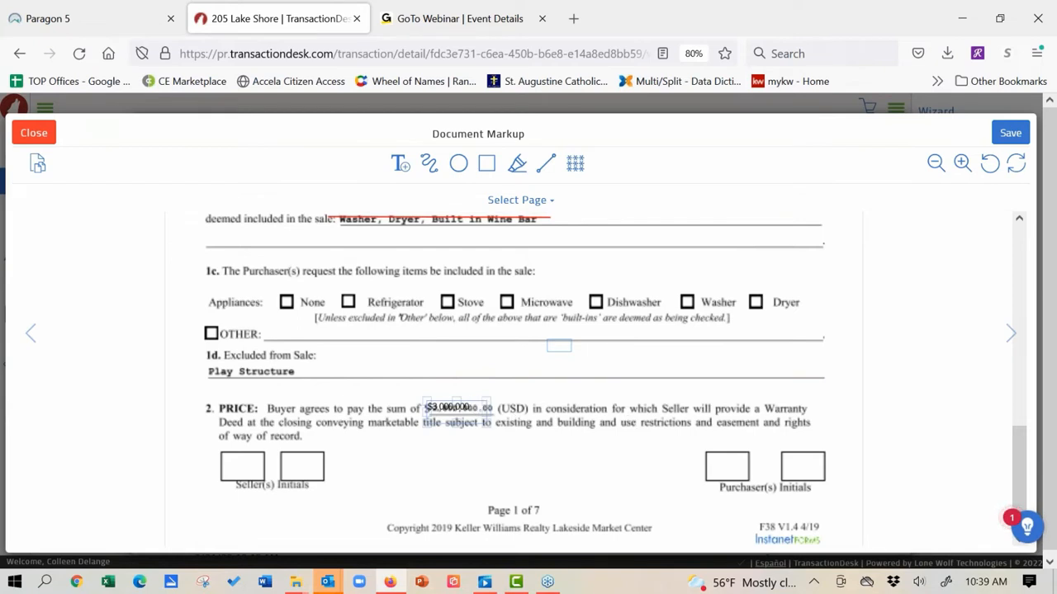
{"action": "right_click", "coordinate": [450, 408]}
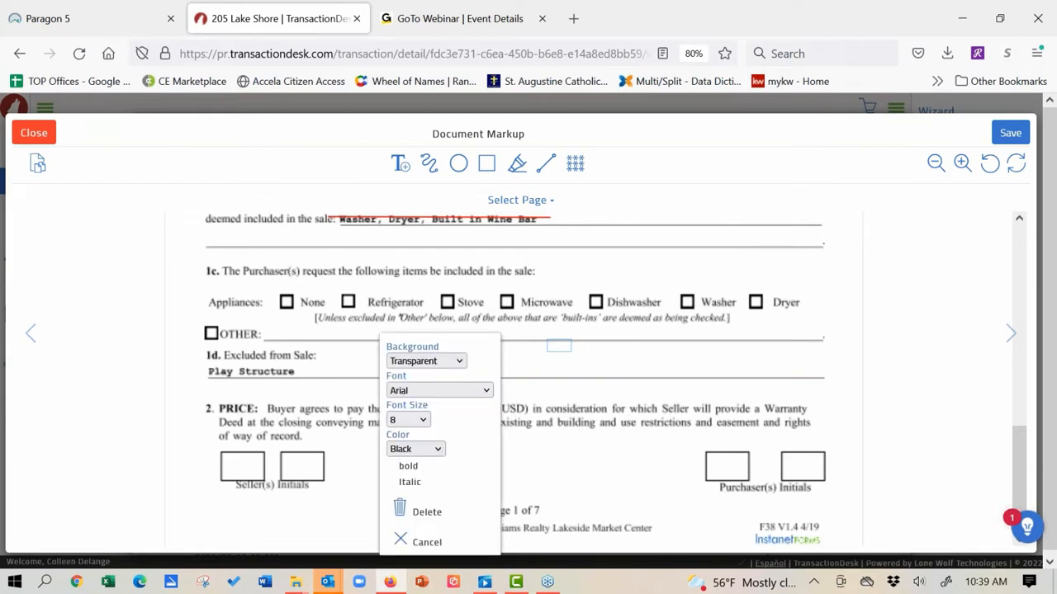
{"action": "left_click", "coordinate": [460, 361]}
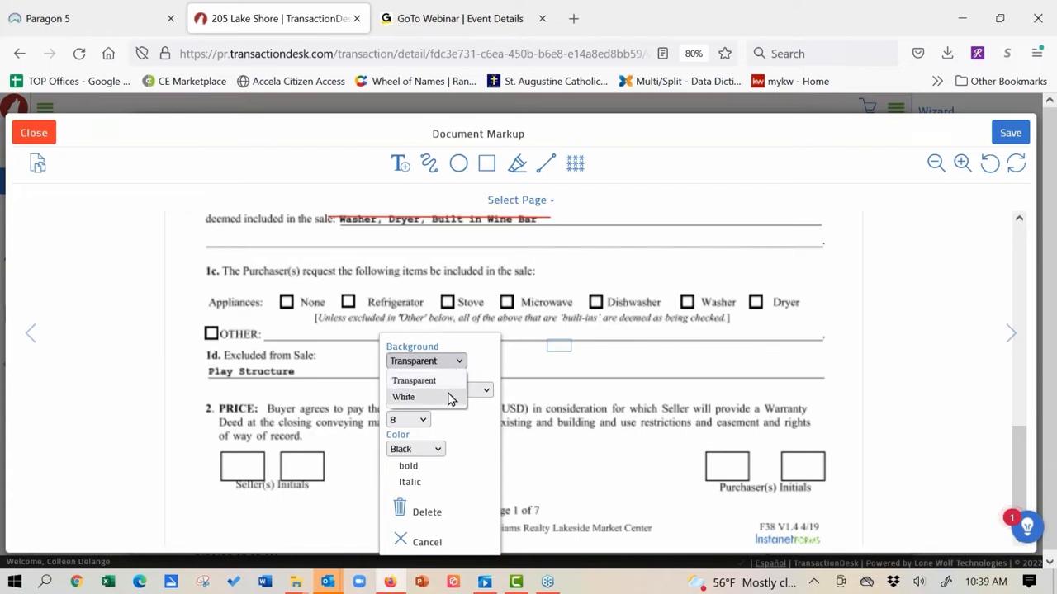
{"action": "left_click", "coordinate": [451, 398]}
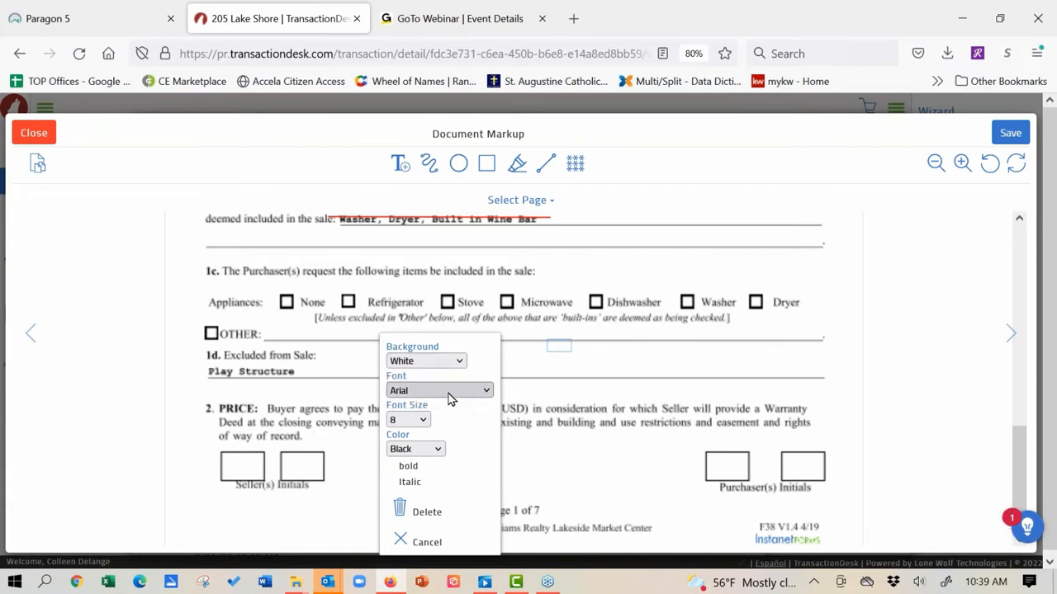
{"action": "left_click", "coordinate": [622, 360]}
Step: Fit the note over the old price with black text, then highlight the 1c purchaser request line
{"action": "left_click_drag", "start_coordinate": [462, 402], "coordinate": [483, 346]}
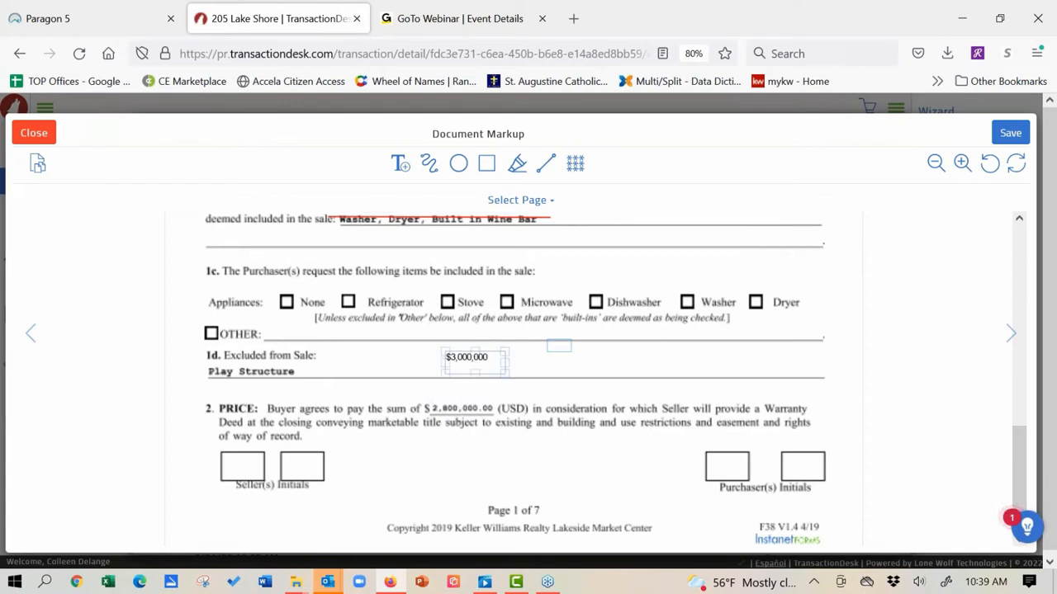
{"action": "left_click_drag", "start_coordinate": [504, 371], "coordinate": [497, 360]}
{"action": "left_click", "coordinate": [559, 347]}
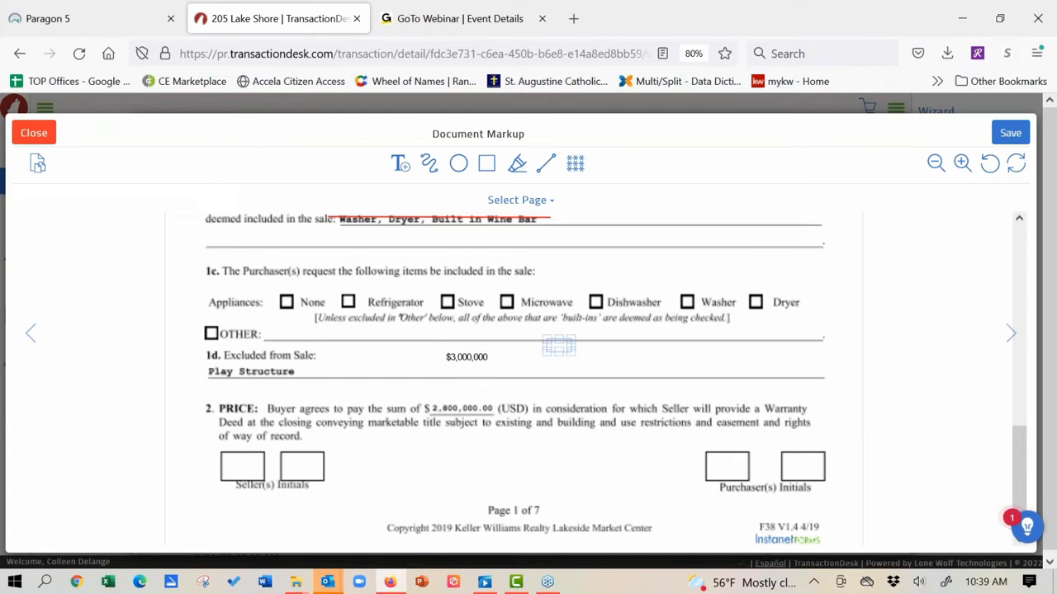
{"action": "left_click", "coordinate": [469, 355]}
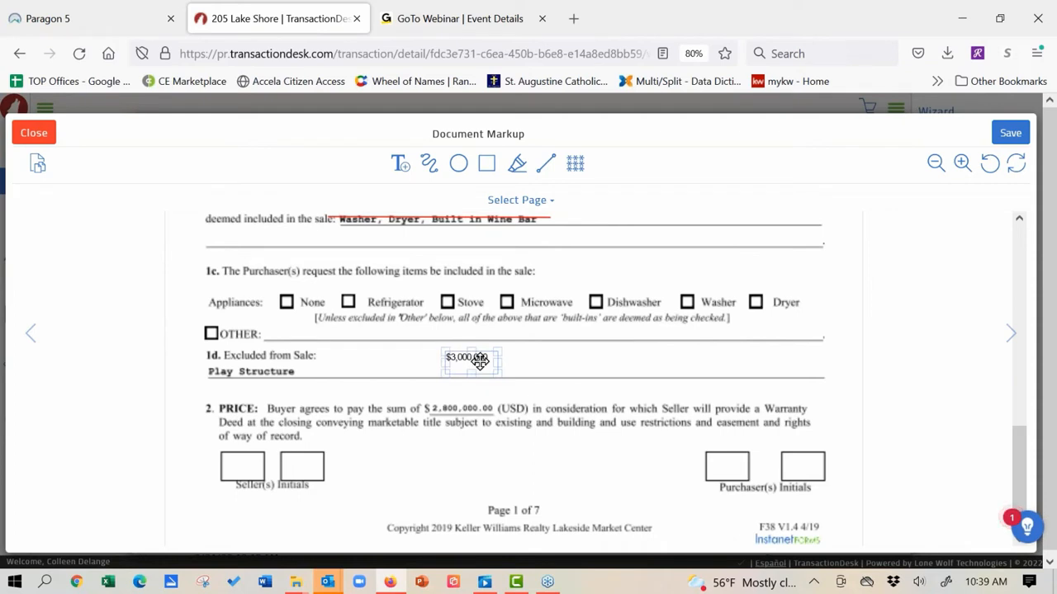
{"action": "left_click_drag", "start_coordinate": [479, 358], "coordinate": [494, 402]}
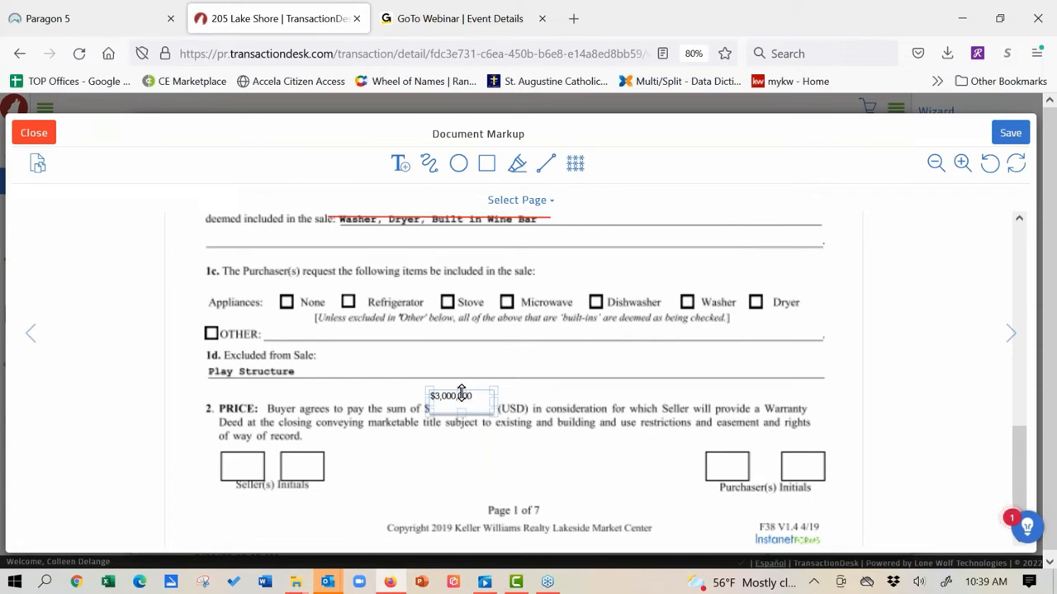
{"action": "left_click_drag", "start_coordinate": [462, 392], "coordinate": [463, 394]}
{"action": "left_click", "coordinate": [462, 403]}
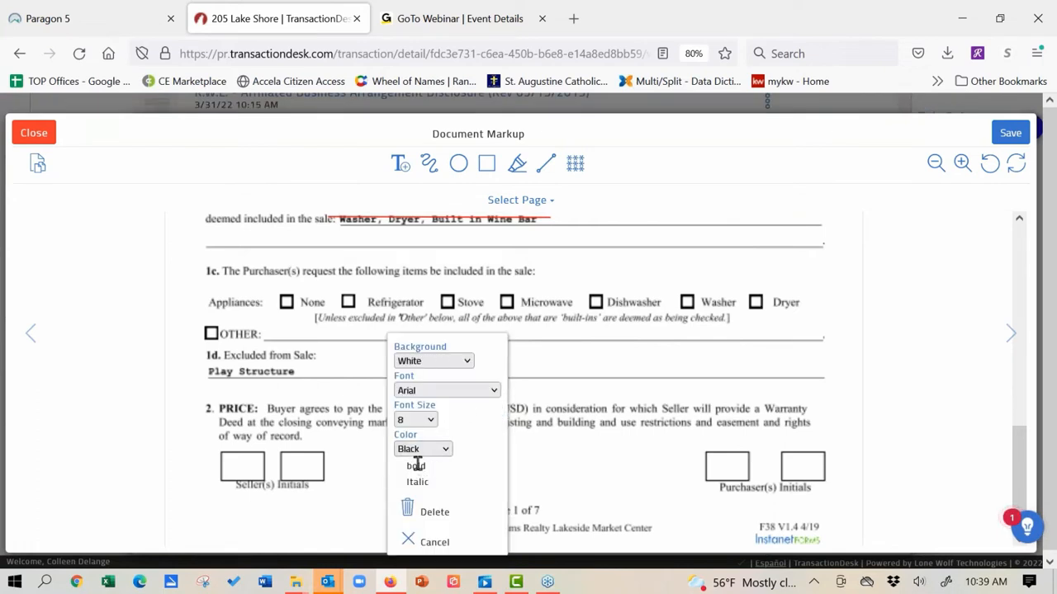
{"action": "left_click", "coordinate": [444, 454]}
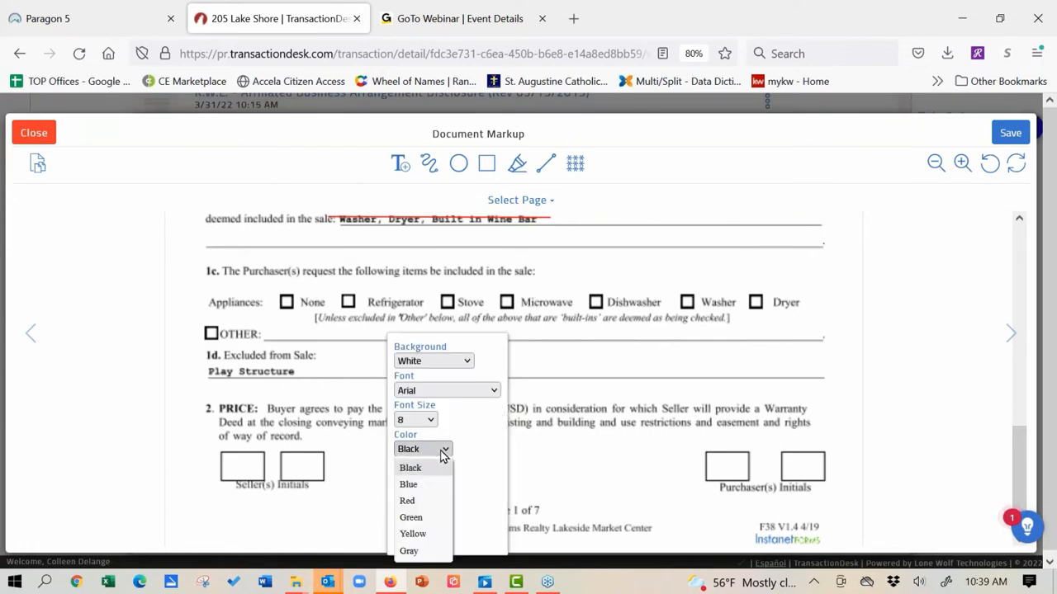
{"action": "left_click", "coordinate": [505, 374]}
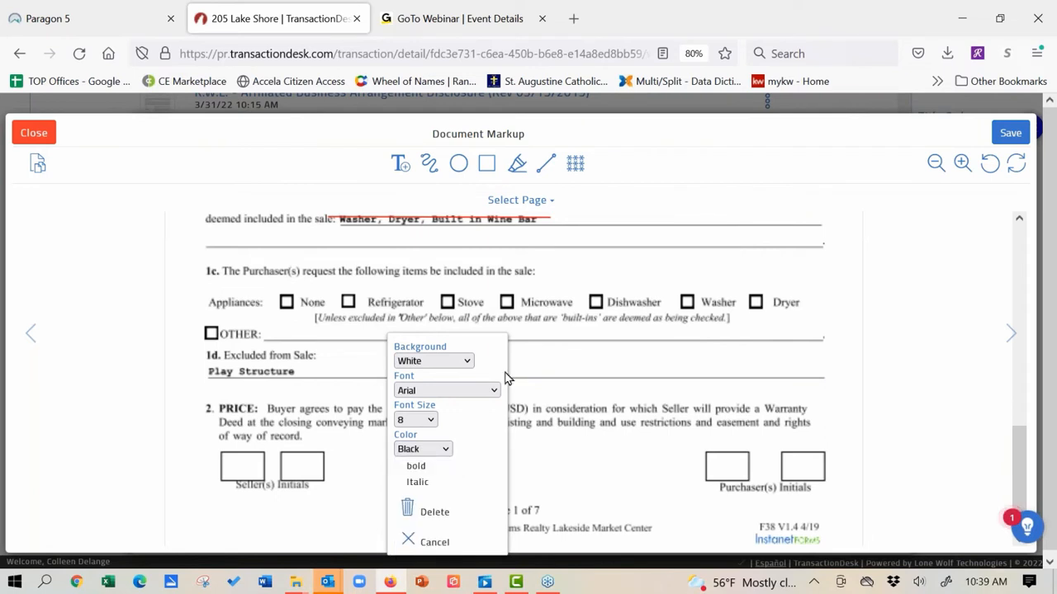
{"action": "left_click", "coordinate": [558, 335]}
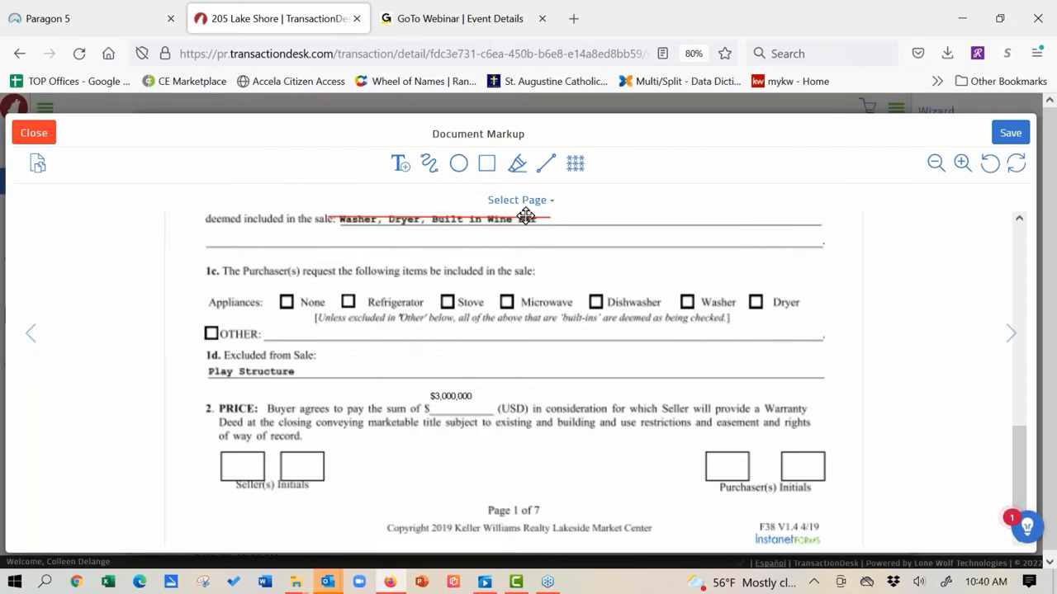
{"action": "left_click", "coordinate": [522, 169]}
{"action": "left_click_drag", "start_coordinate": [212, 263], "coordinate": [558, 286]}
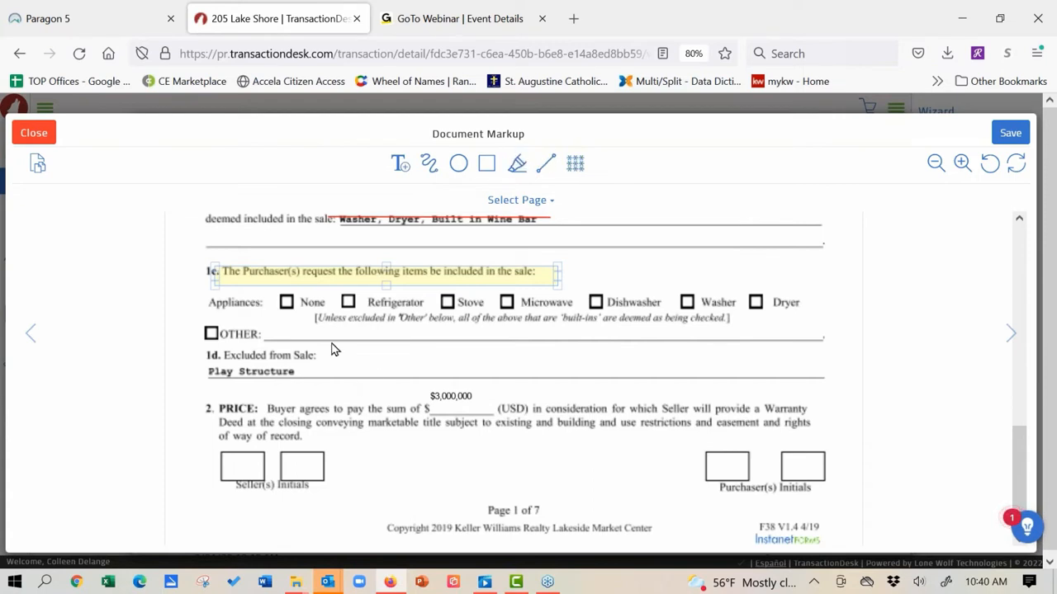
Step: Place a redaction box on the 1c OTHER line, shifted left next to the label
{"action": "left_click", "coordinate": [577, 167]}
{"action": "left_click_drag", "start_coordinate": [295, 324], "coordinate": [374, 339]}
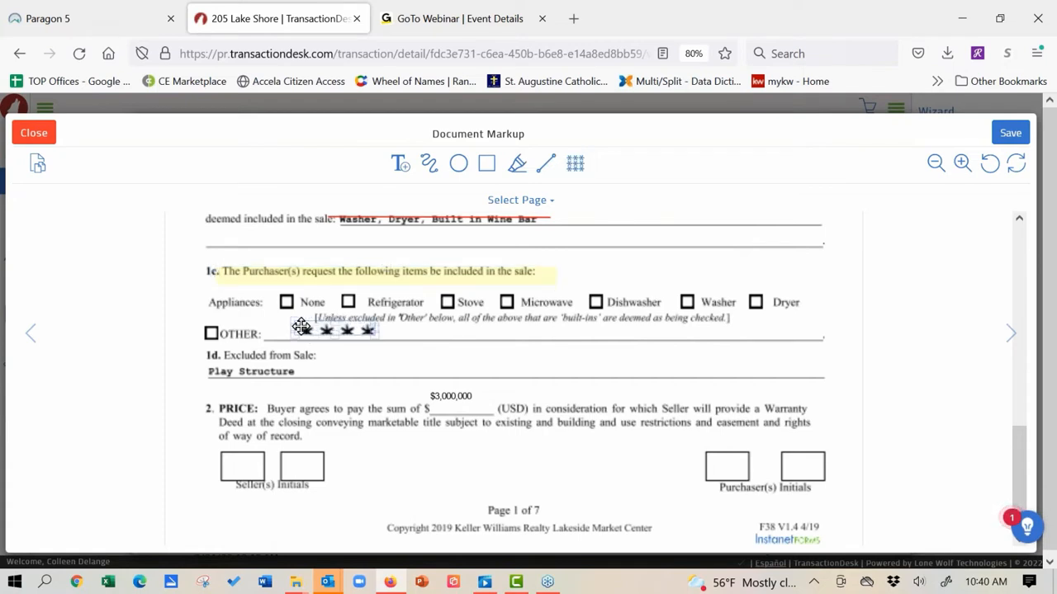
{"action": "left_click_drag", "start_coordinate": [302, 326], "coordinate": [268, 329]}
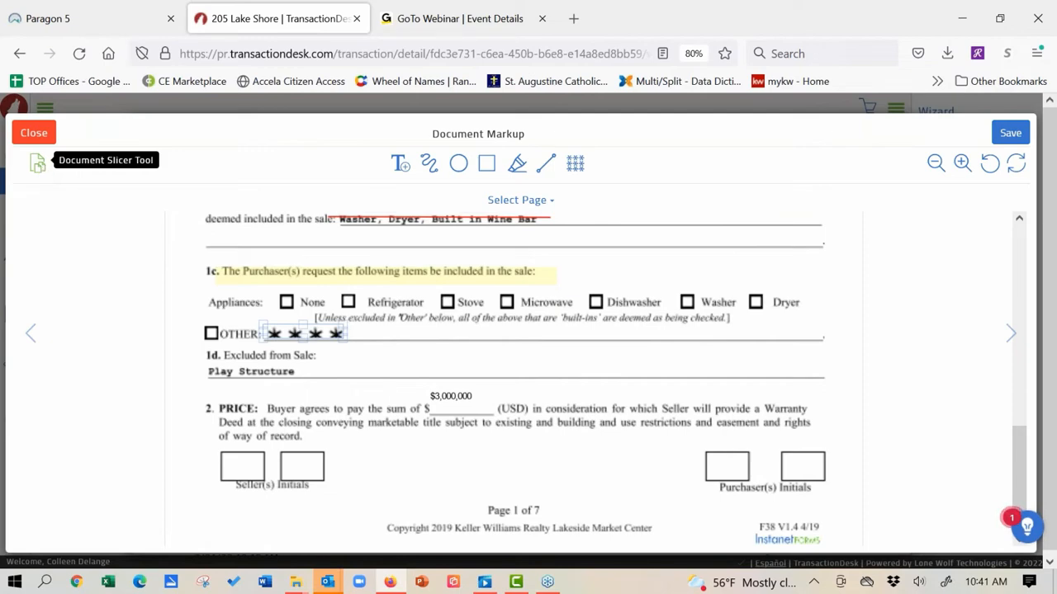
Step: Switch to the Document Slicer, answering Yes to save the markup changes
{"action": "left_click", "coordinate": [37, 162]}
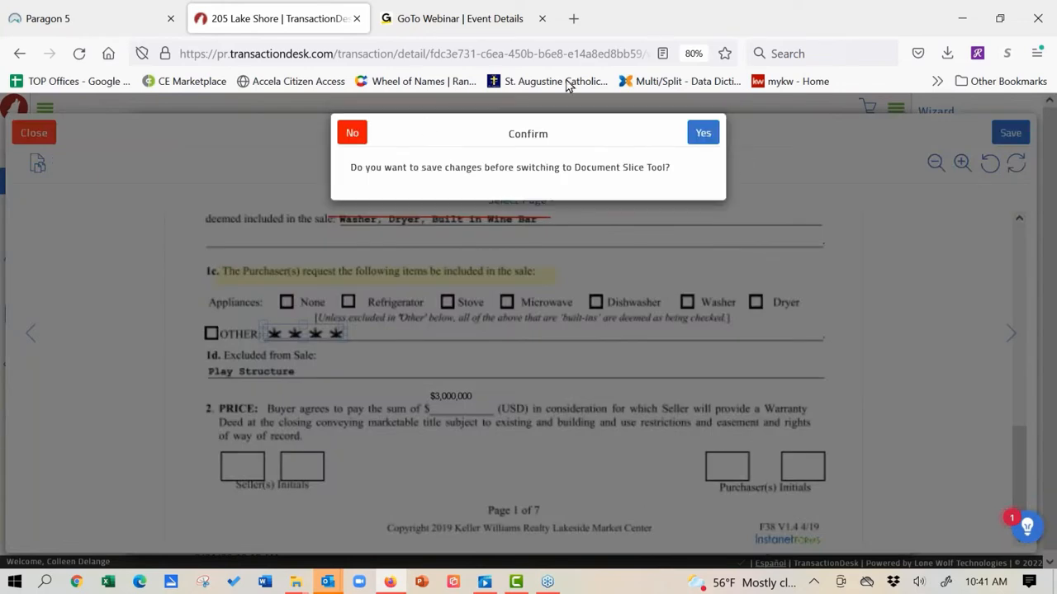
{"action": "left_click", "coordinate": [701, 134]}
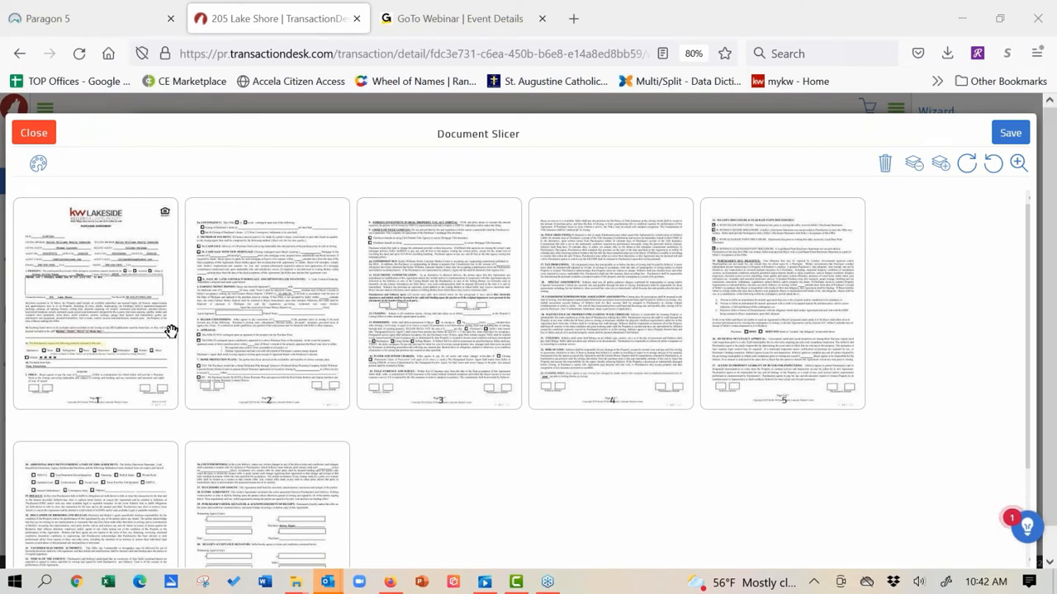
Step: Select page thumbnails 1 through 5 of the Purchase Agreement
{"action": "left_click", "coordinate": [120, 324]}
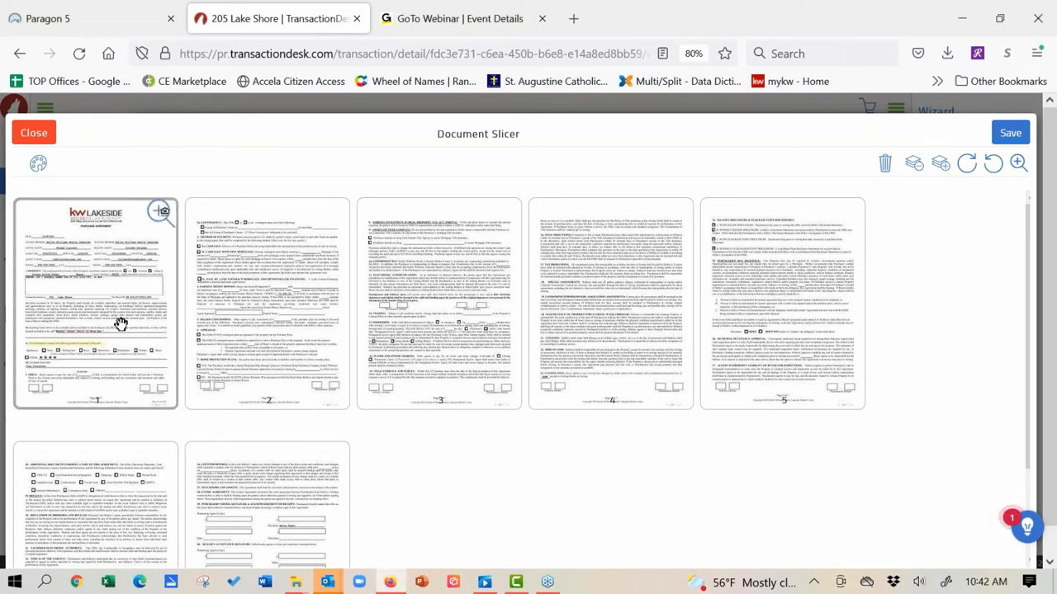
{"action": "left_click", "coordinate": [256, 330]}
{"action": "left_click", "coordinate": [440, 336]}
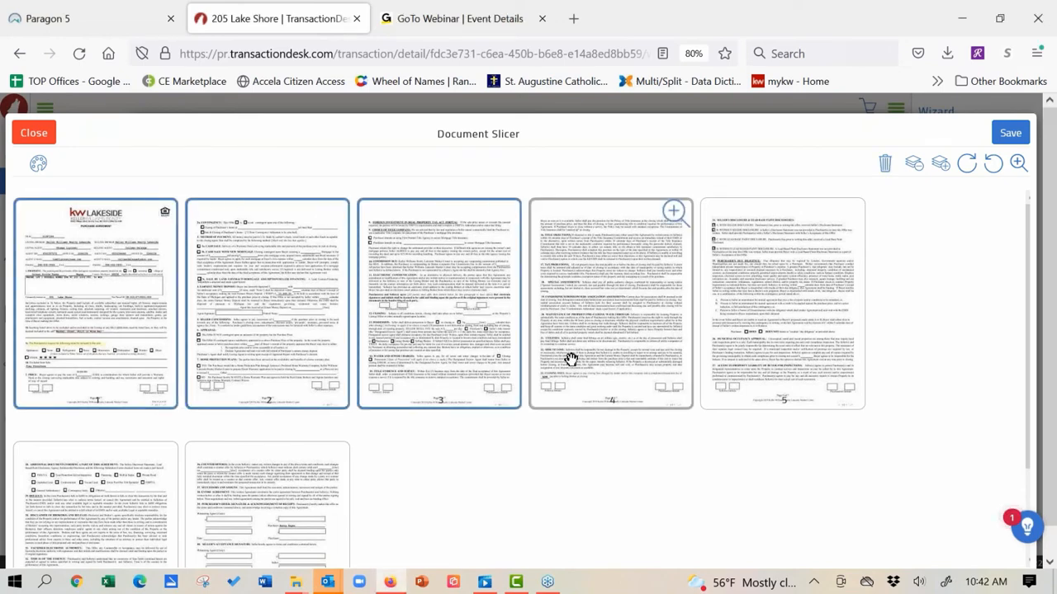
{"action": "left_click", "coordinate": [568, 359]}
{"action": "left_click", "coordinate": [754, 351]}
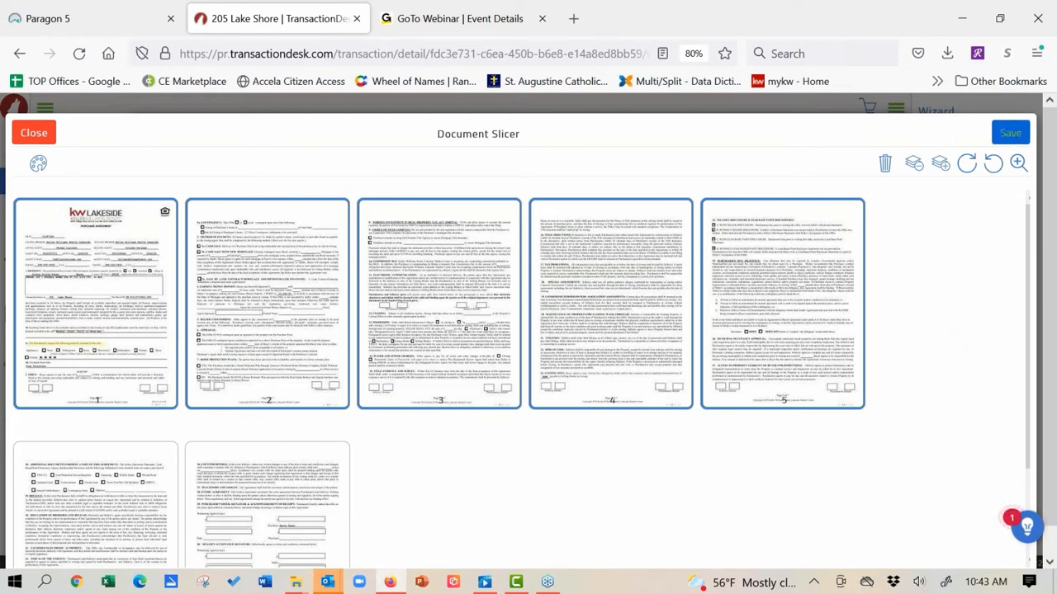
Step: Save the selected pages as a new counter document named for the client, then close the slicer, saving changes
{"action": "left_click", "coordinate": [1010, 132]}
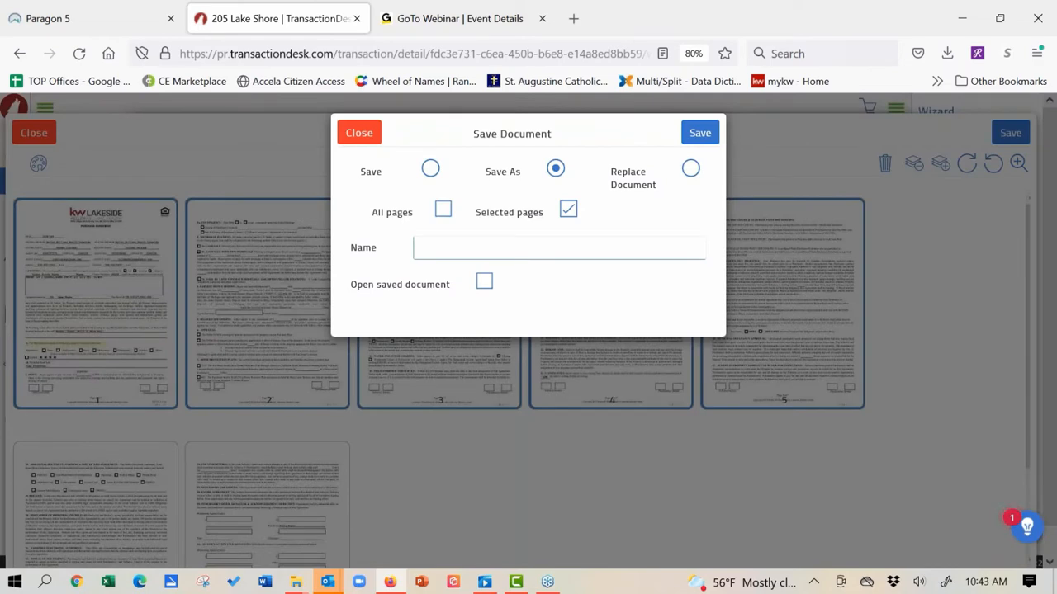
{"action": "left_click", "coordinate": [597, 250]}
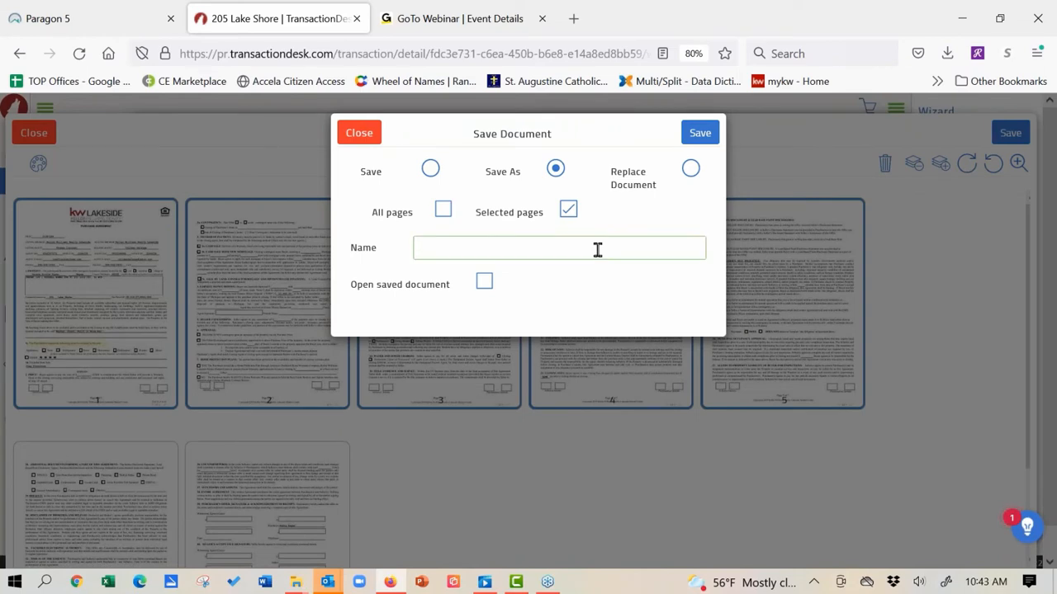
{"action": "type", "text": "Count"}
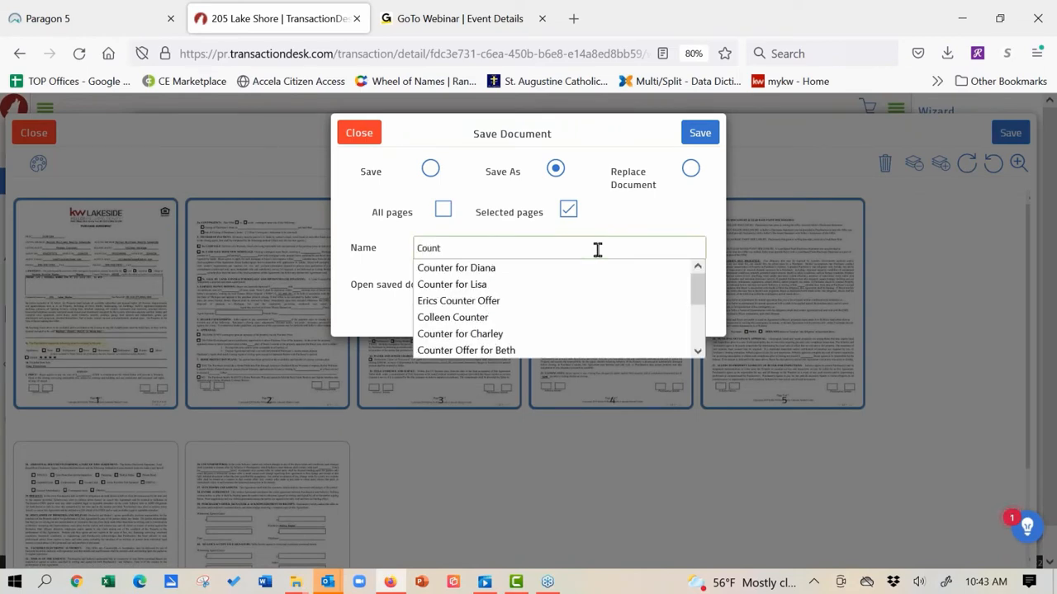
{"action": "type", "text": "er for"}
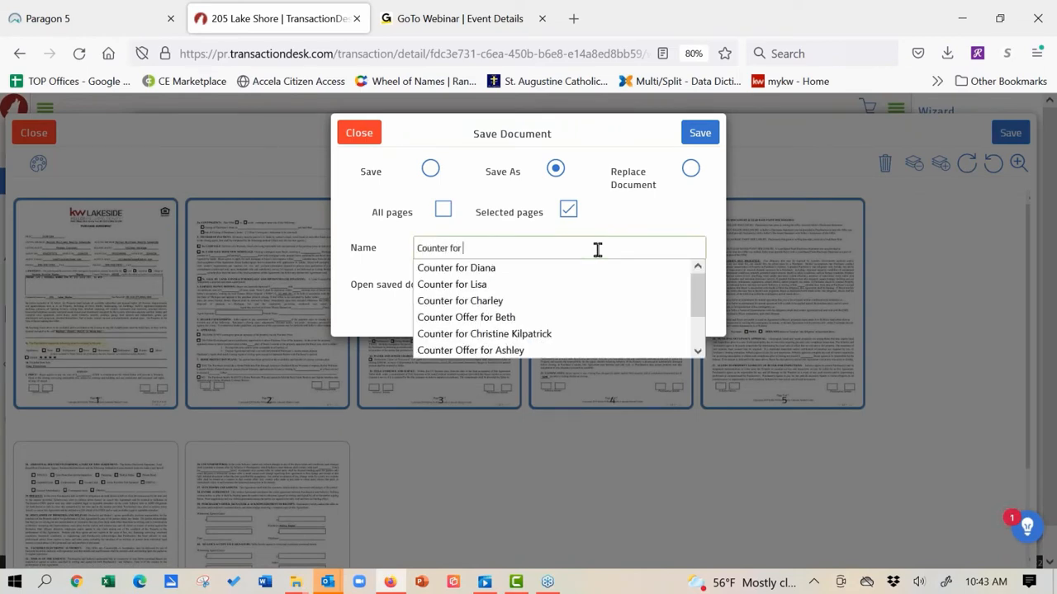
{"action": "type", "text": " Colleen"}
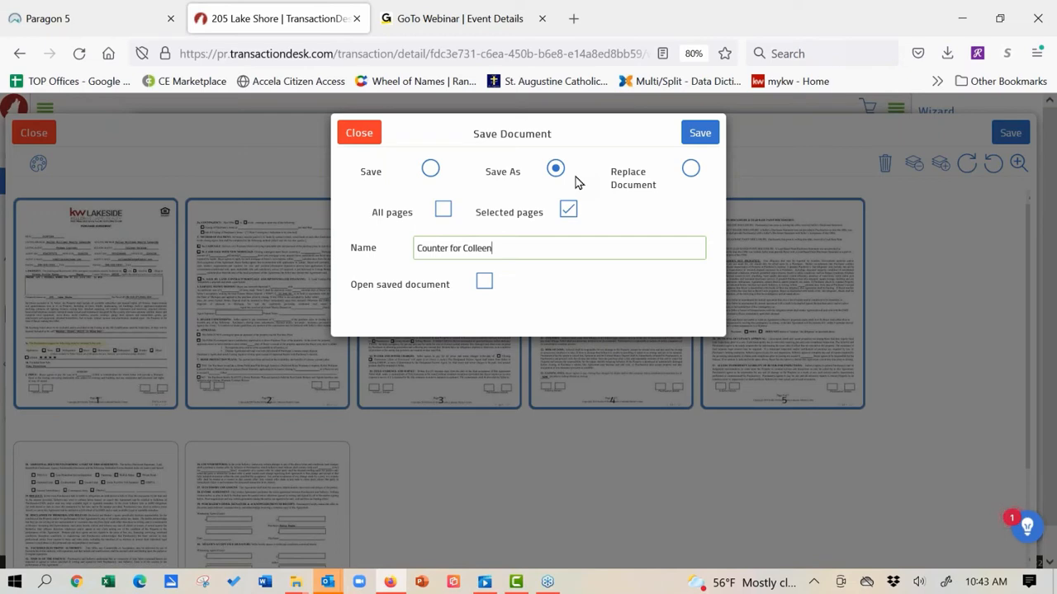
{"action": "left_click", "coordinate": [700, 135]}
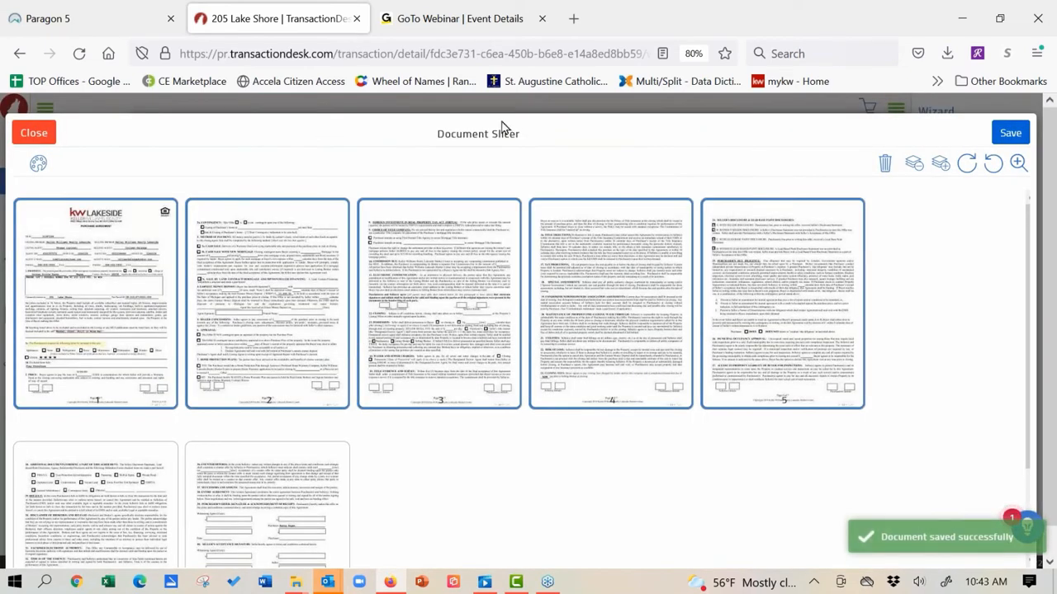
{"action": "left_click", "coordinate": [47, 139]}
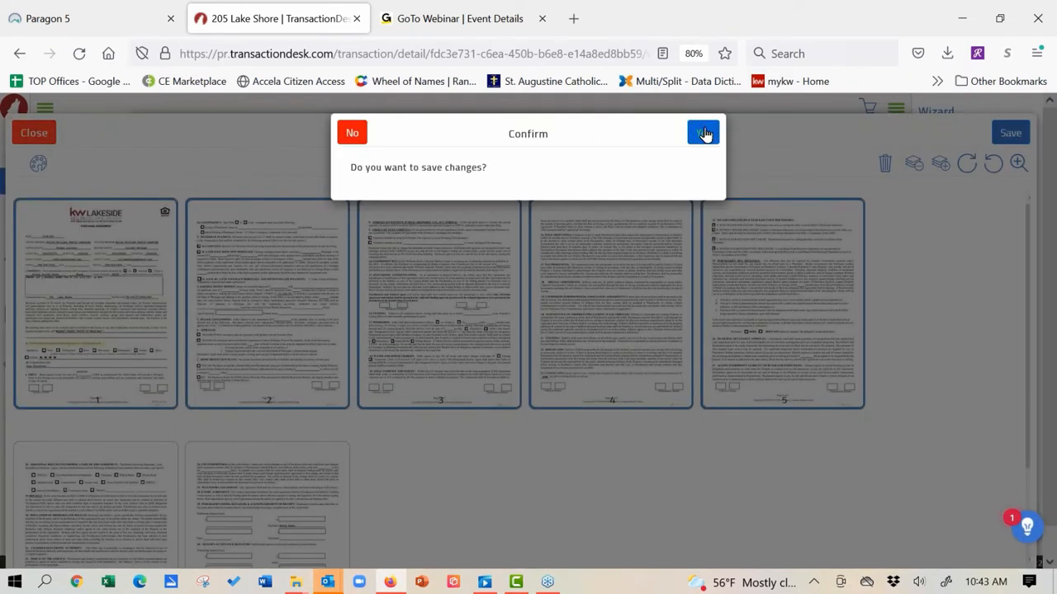
{"action": "left_click", "coordinate": [703, 133]}
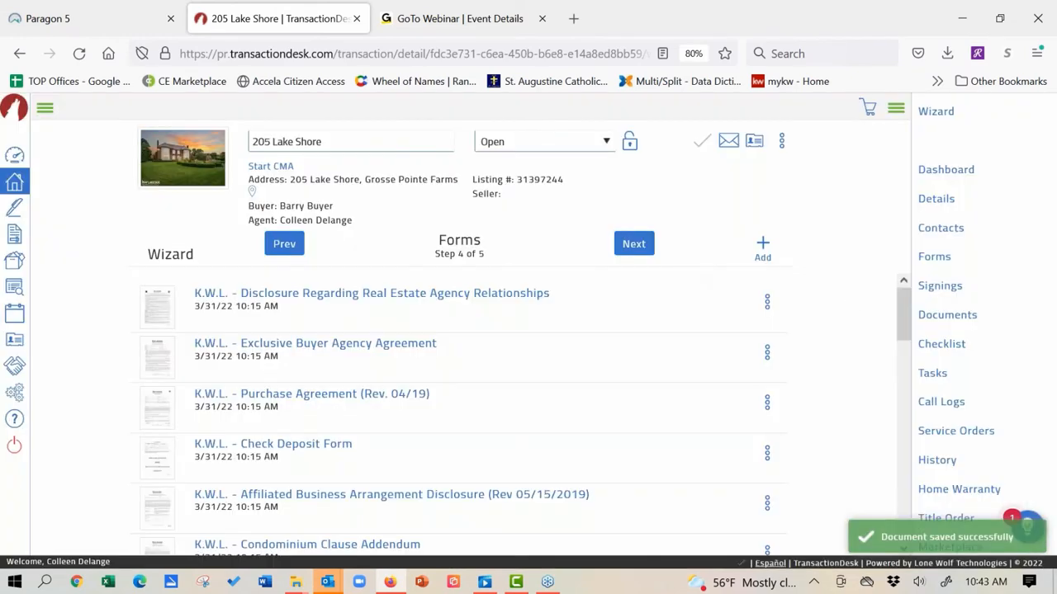
Step: Advance to Step 5 Documents, preview the newest counter PDF, then finish the wizard with Done
{"action": "left_click_drag", "start_coordinate": [903, 309], "coordinate": [919, 512]}
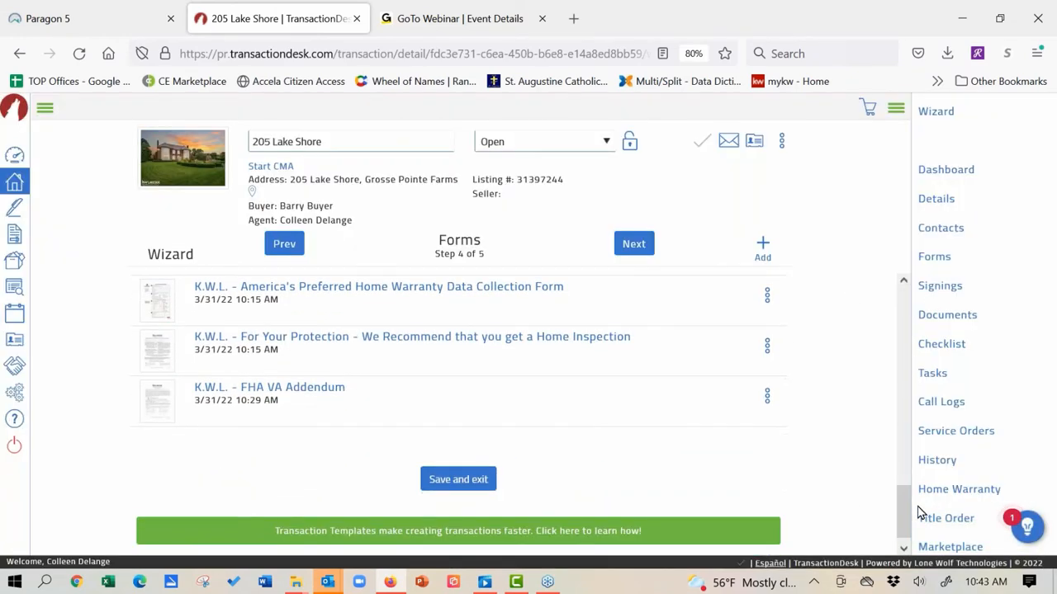
{"action": "left_click", "coordinate": [635, 244]}
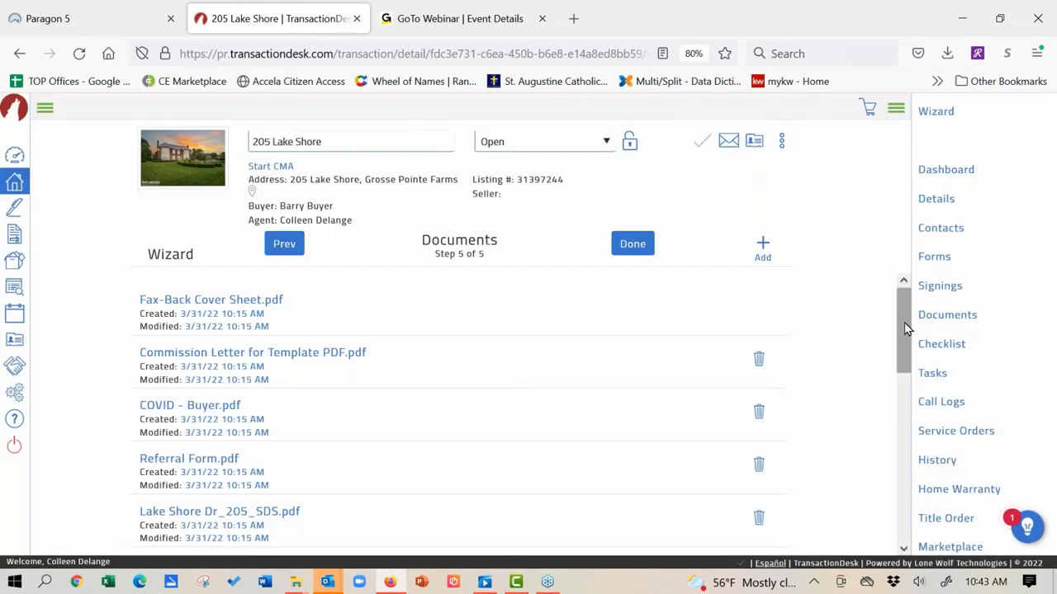
{"action": "left_click_drag", "start_coordinate": [906, 329], "coordinate": [913, 491]}
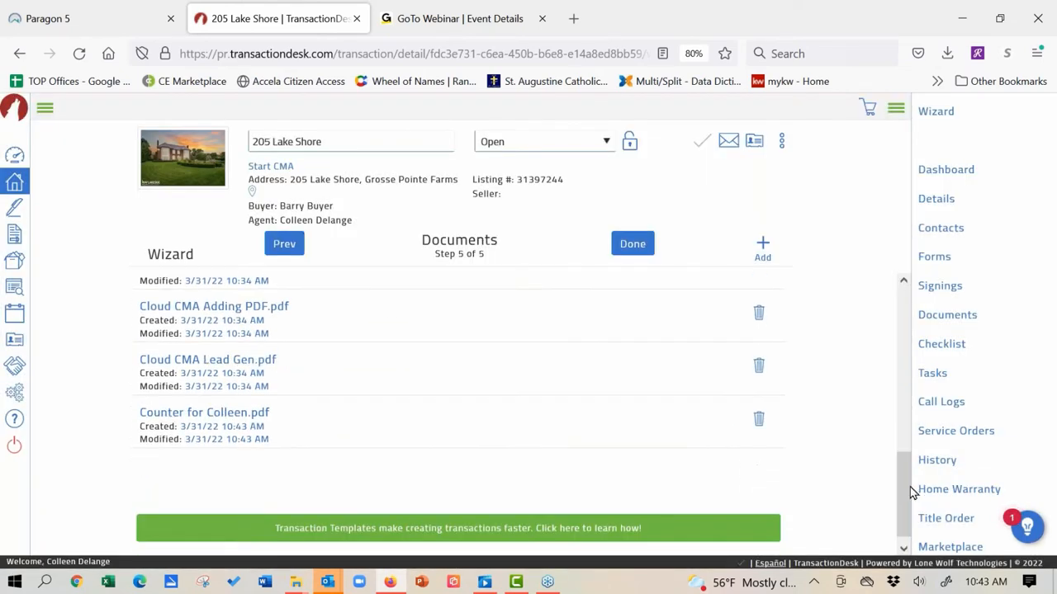
{"action": "left_click", "coordinate": [204, 413]}
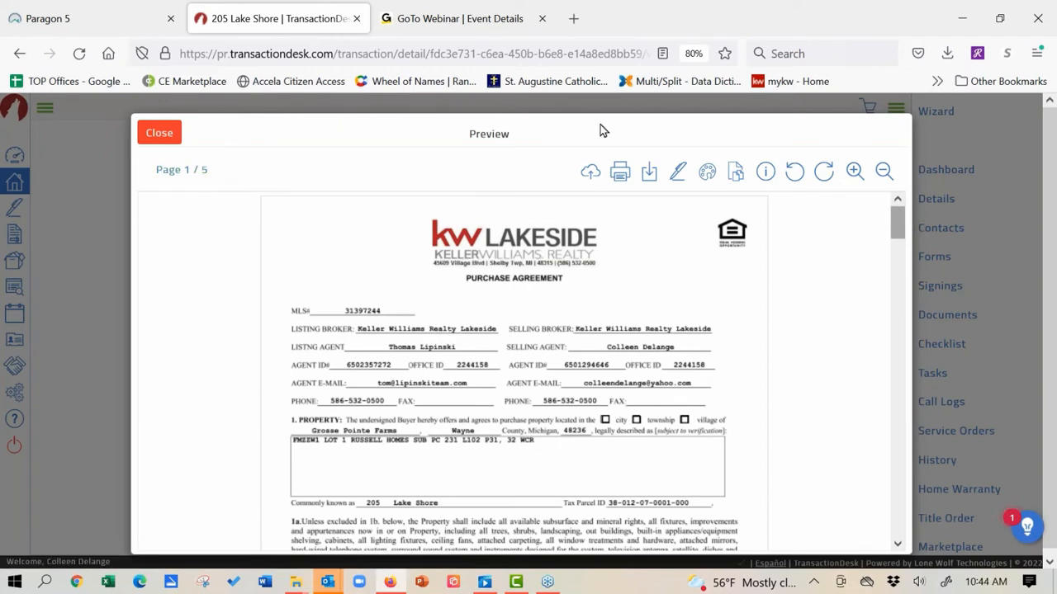
{"action": "left_click", "coordinate": [165, 139]}
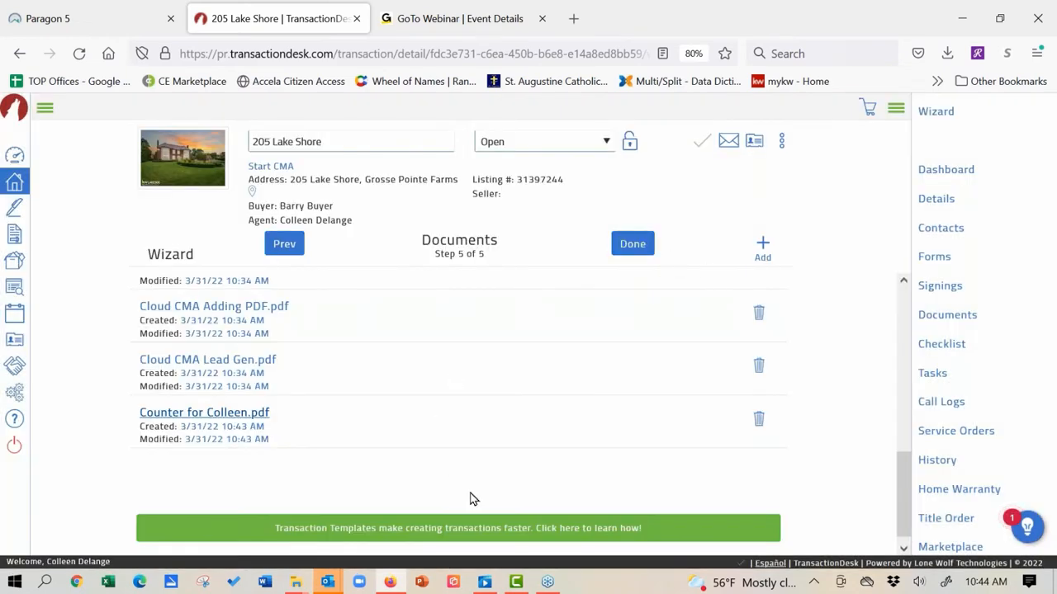
{"action": "left_click", "coordinate": [641, 251]}
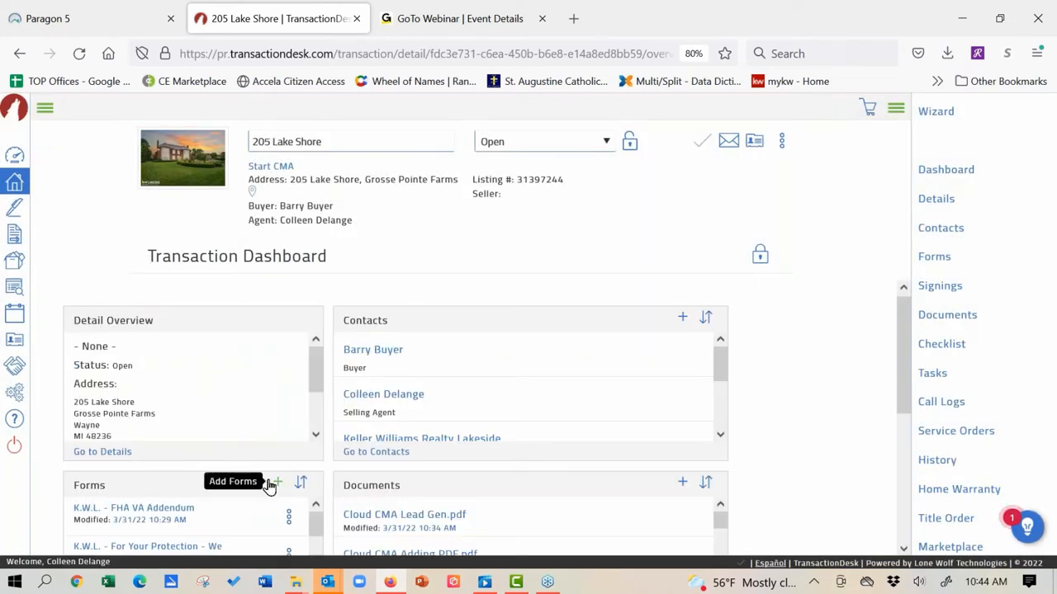
Step: Open the FHA VA Addendum, then switch to the Purchase Agreement (Rev. 04/19) form
{"action": "left_click", "coordinate": [145, 509]}
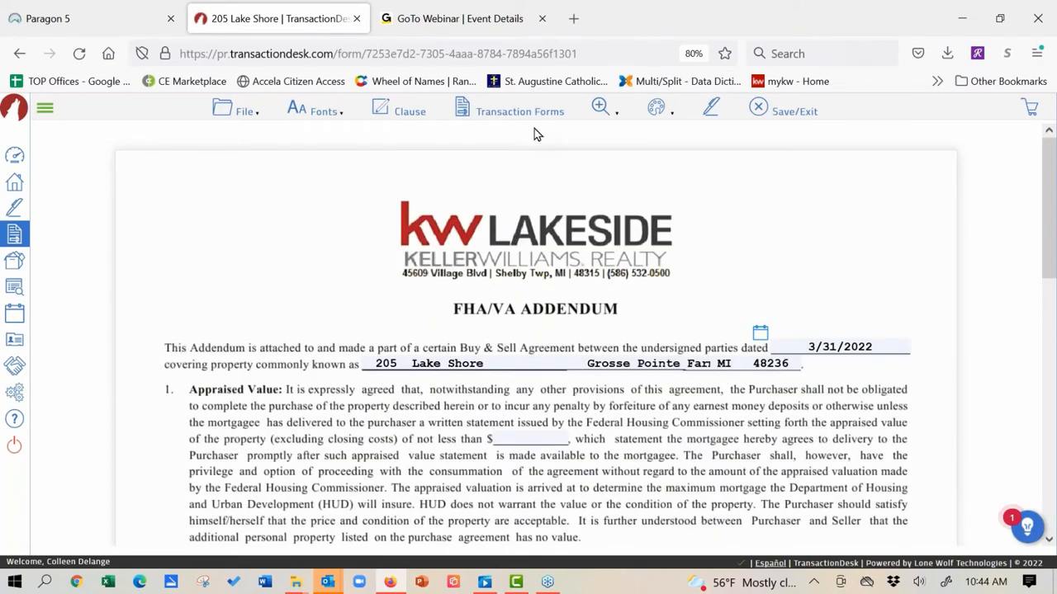
{"action": "left_click", "coordinate": [529, 117]}
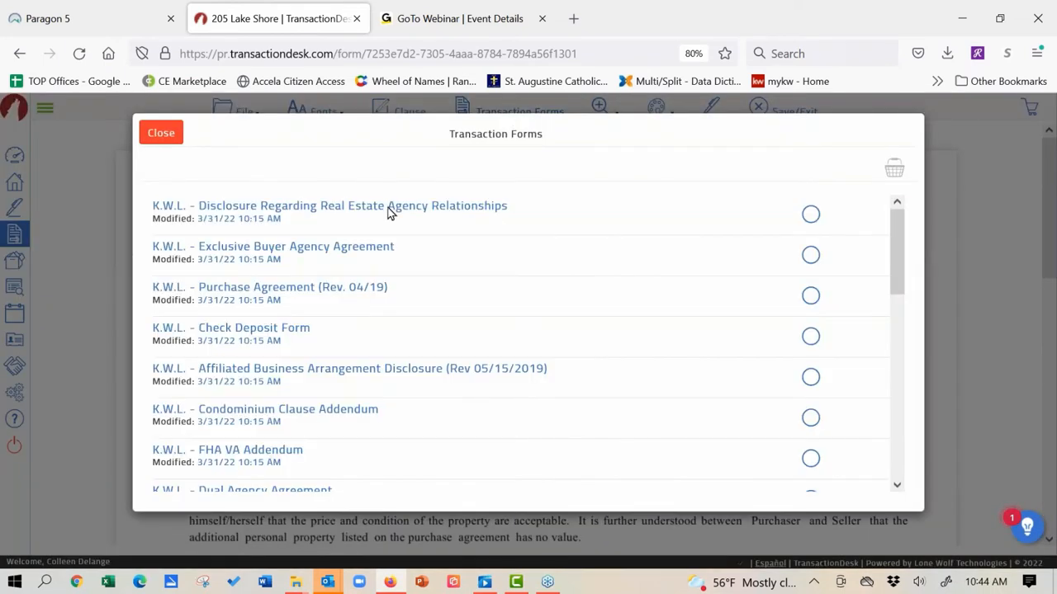
{"action": "left_click", "coordinate": [269, 287]}
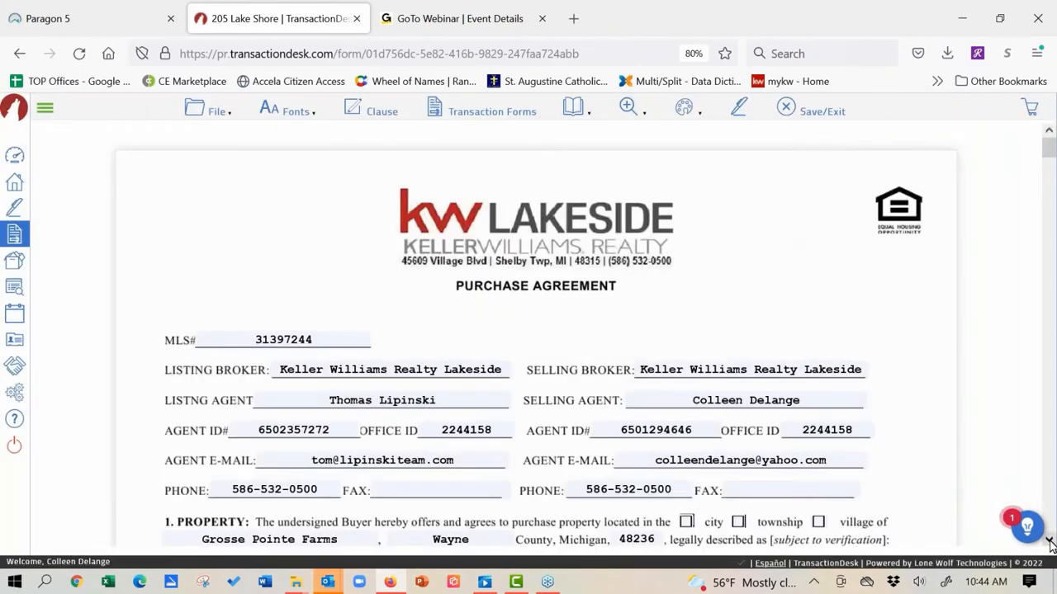
Step: Scroll through the Purchase Agreement from the legal description down to the payment method sections
{"action": "left_click", "coordinate": [1049, 541]}
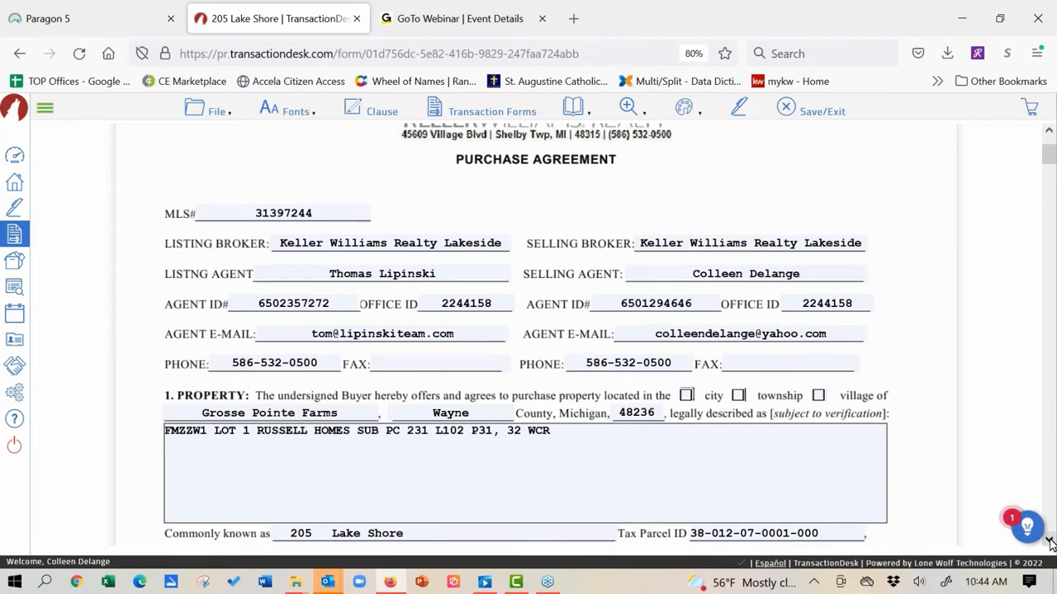
{"action": "left_click", "coordinate": [1050, 542]}
{"action": "left_click", "coordinate": [1050, 542]}
{"action": "left_click", "coordinate": [1050, 542]}
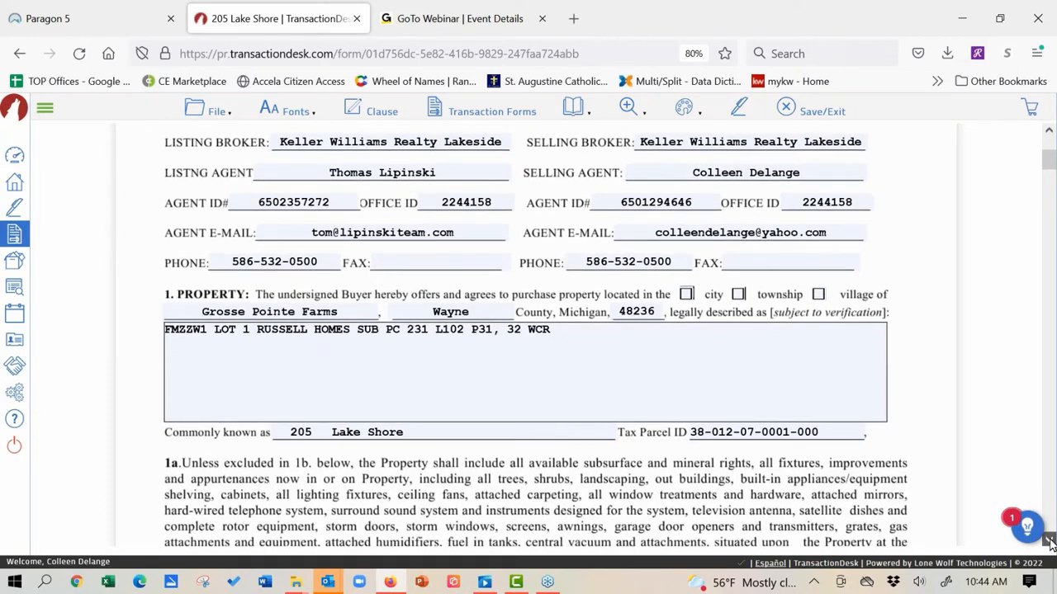
{"action": "left_click", "coordinate": [1049, 542]}
{"action": "left_click", "coordinate": [1049, 541]}
{"action": "left_click", "coordinate": [1050, 541]}
{"action": "left_click", "coordinate": [1049, 542]}
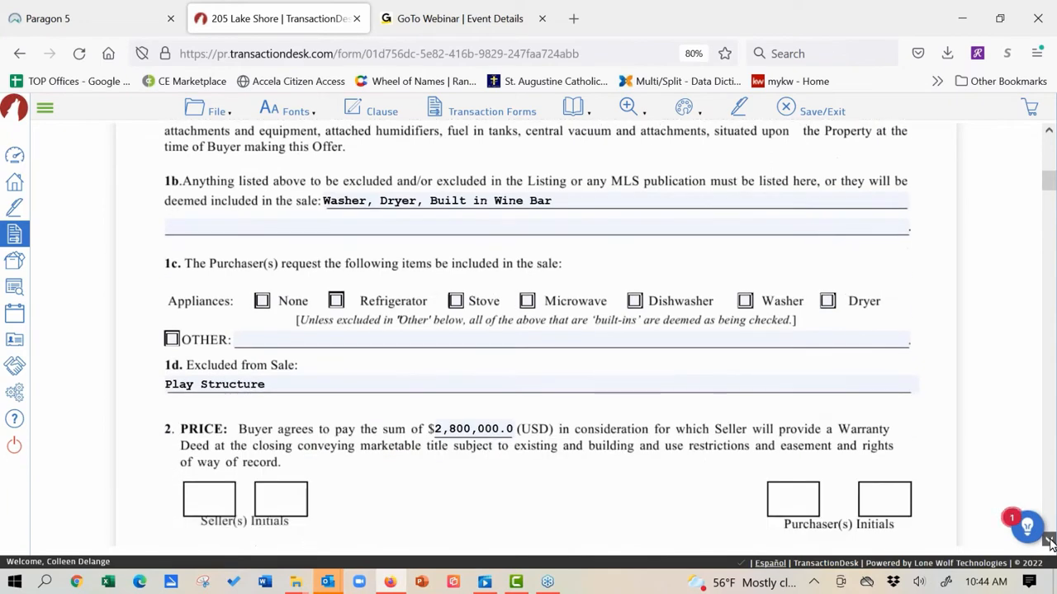
{"action": "left_click", "coordinate": [1049, 542]}
{"action": "left_click", "coordinate": [1049, 542]}
{"action": "left_click", "coordinate": [1050, 541]}
{"action": "left_click", "coordinate": [1050, 541]}
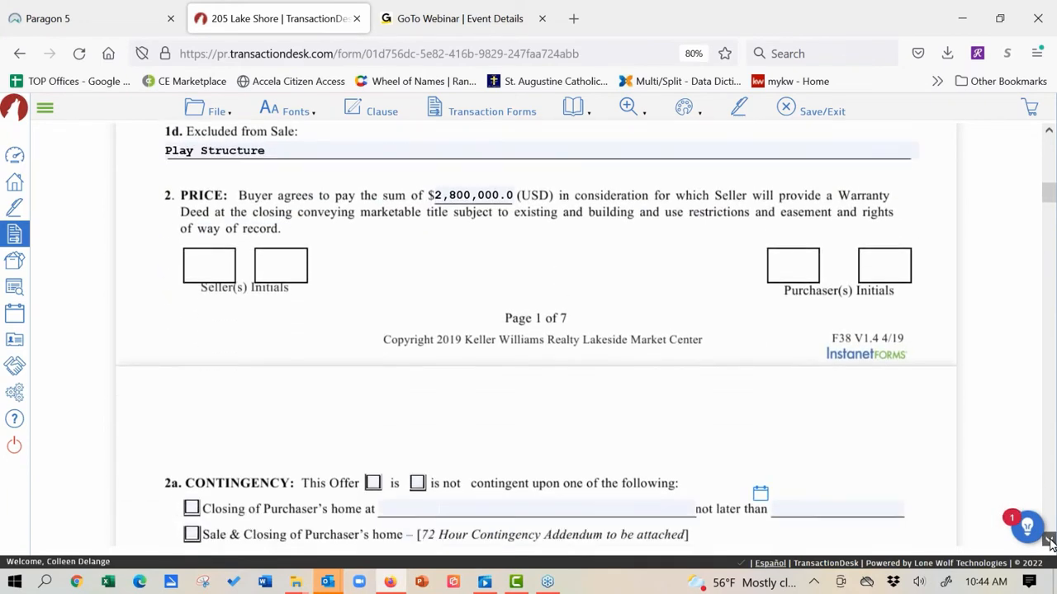
{"action": "left_click", "coordinate": [1050, 542]}
{"action": "left_click", "coordinate": [1050, 542]}
{"action": "scroll", "coordinate": [944, 291], "scroll_direction": "down", "scroll_amount": 3}
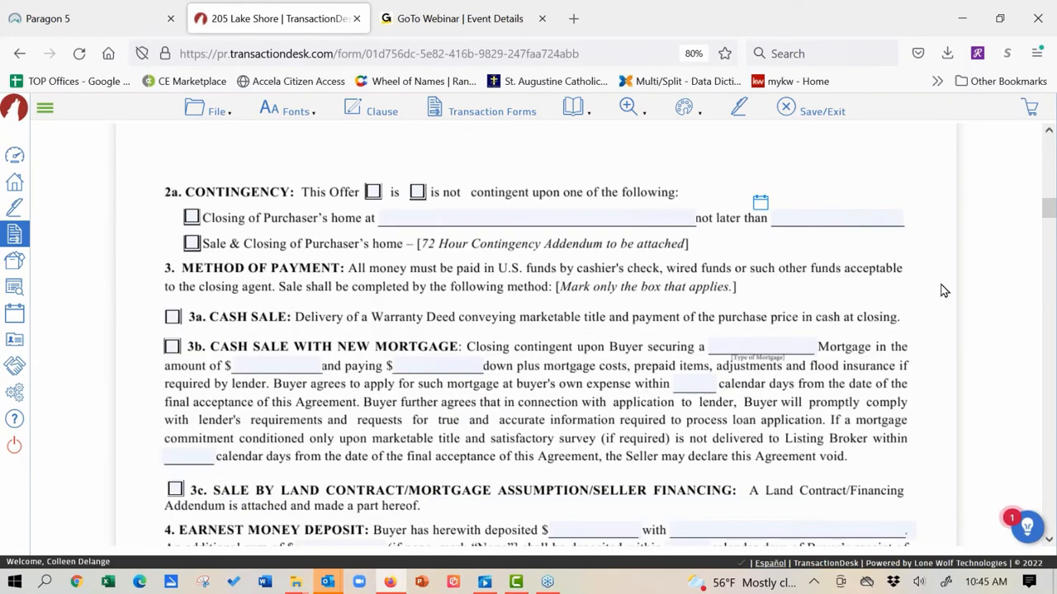
{"action": "scroll", "coordinate": [426, 381], "scroll_direction": "up", "scroll_amount": 15}
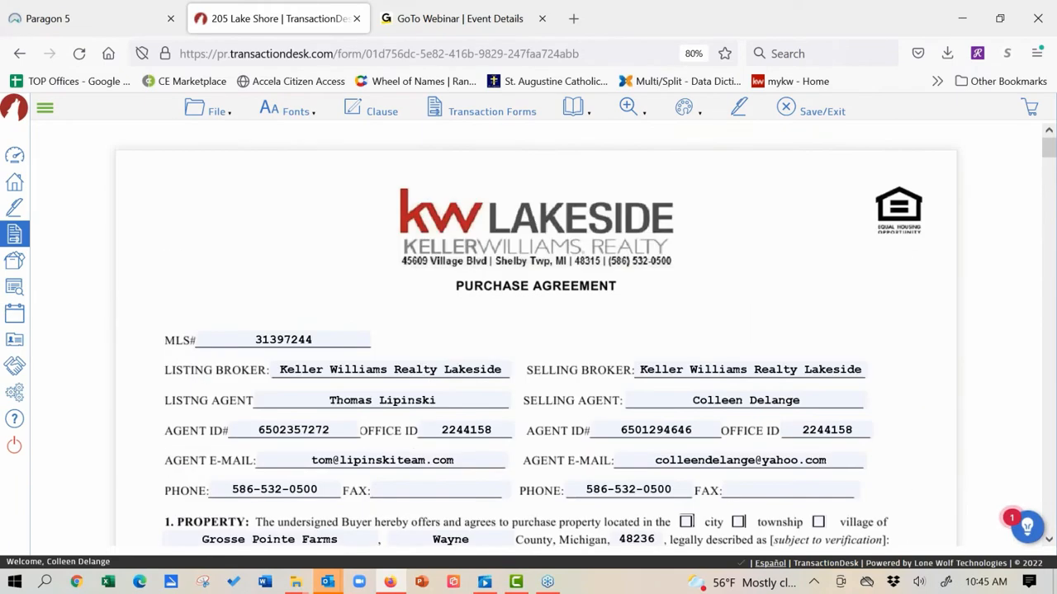
{"action": "left_click", "coordinate": [231, 116]}
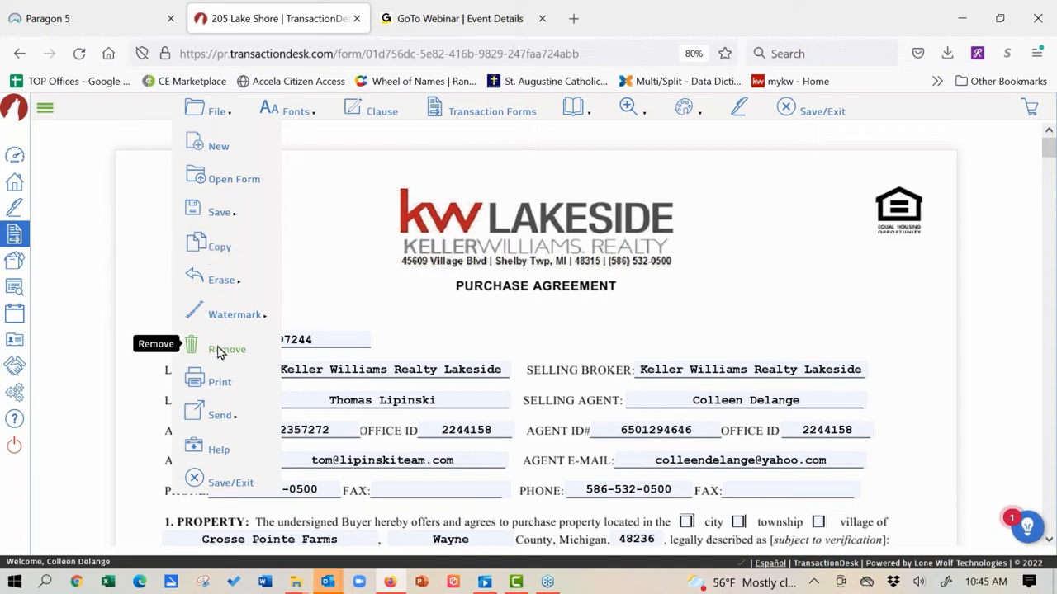
{"action": "mouse_move", "coordinate": [229, 413]}
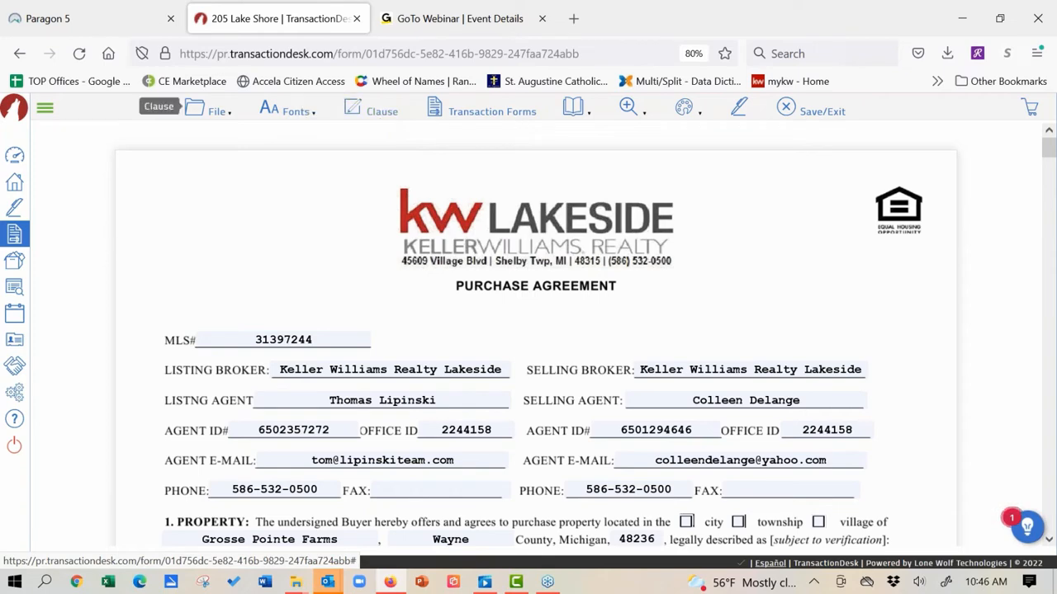
Step: Open the K.W.L. - General Amendment to Purchase Agreement from the transaction's forms list
{"action": "left_click", "coordinate": [519, 112]}
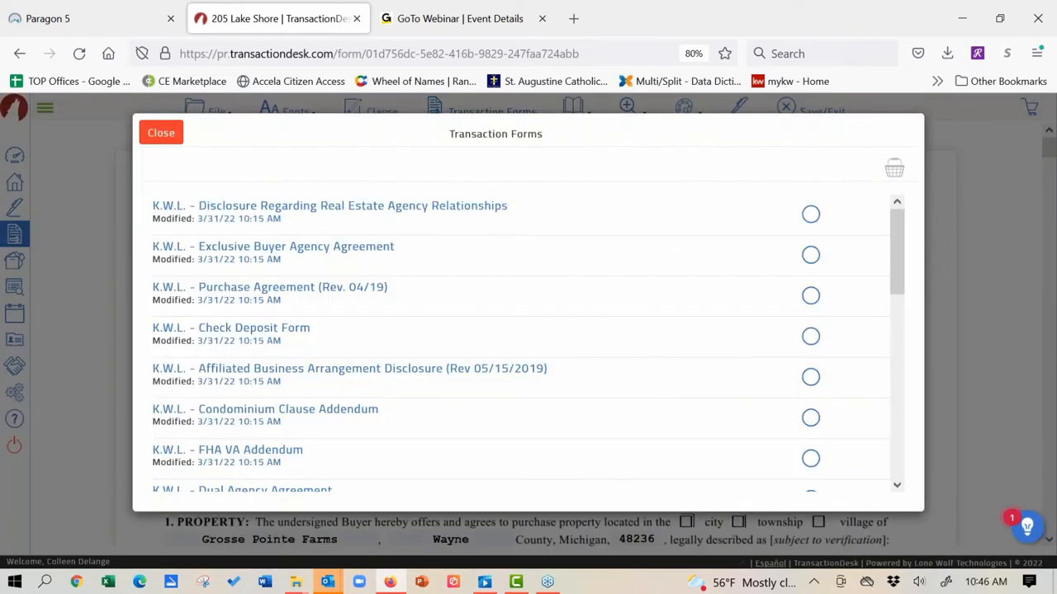
{"action": "left_click_drag", "start_coordinate": [896, 245], "coordinate": [895, 307]}
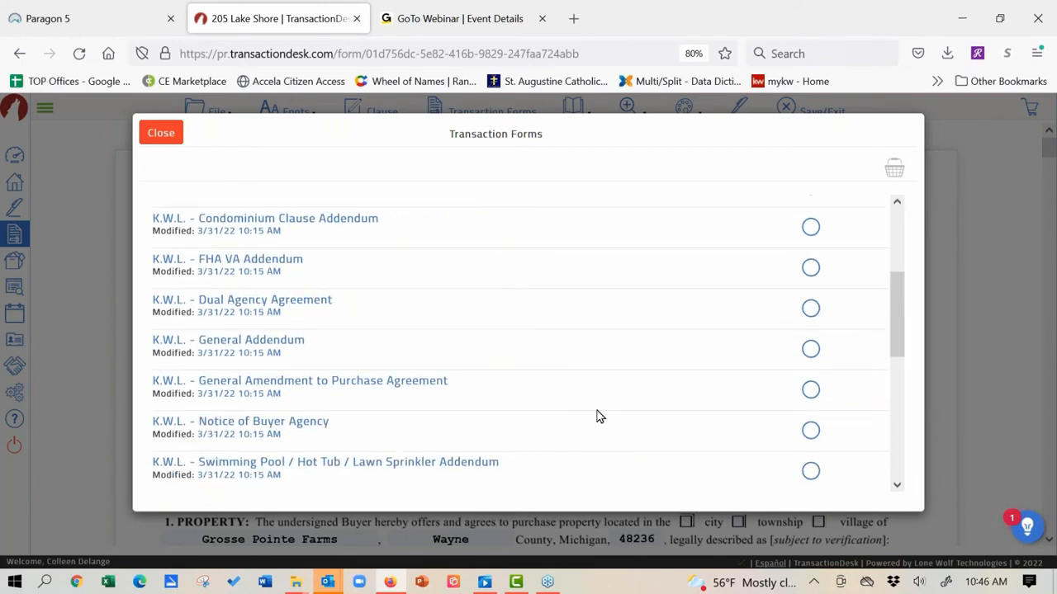
{"action": "left_click", "coordinate": [396, 386]}
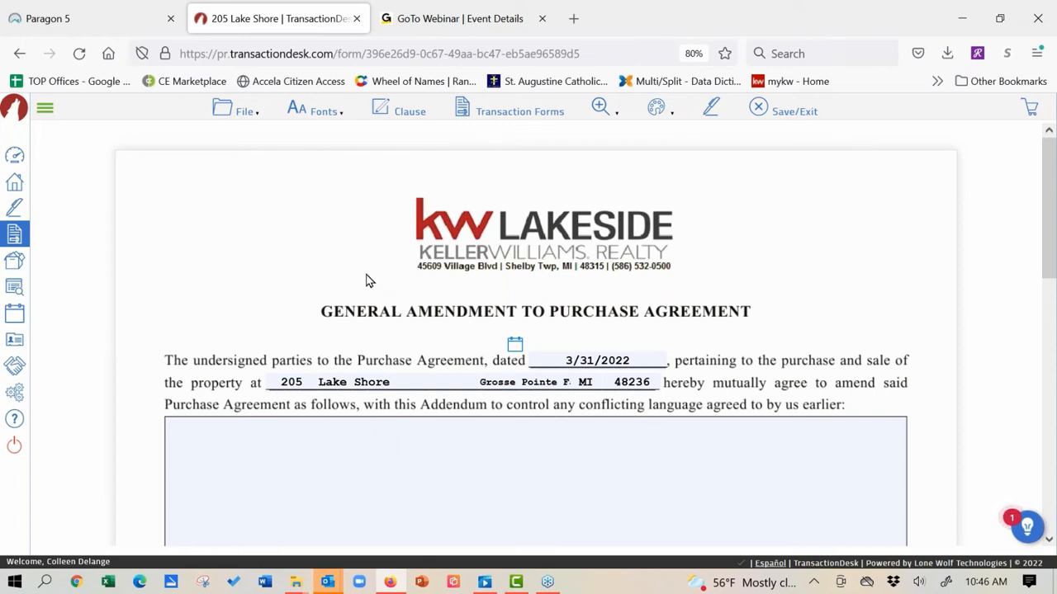
Step: Focus the blank amendment-terms text box below the amendment paragraph
{"action": "left_click", "coordinate": [345, 501]}
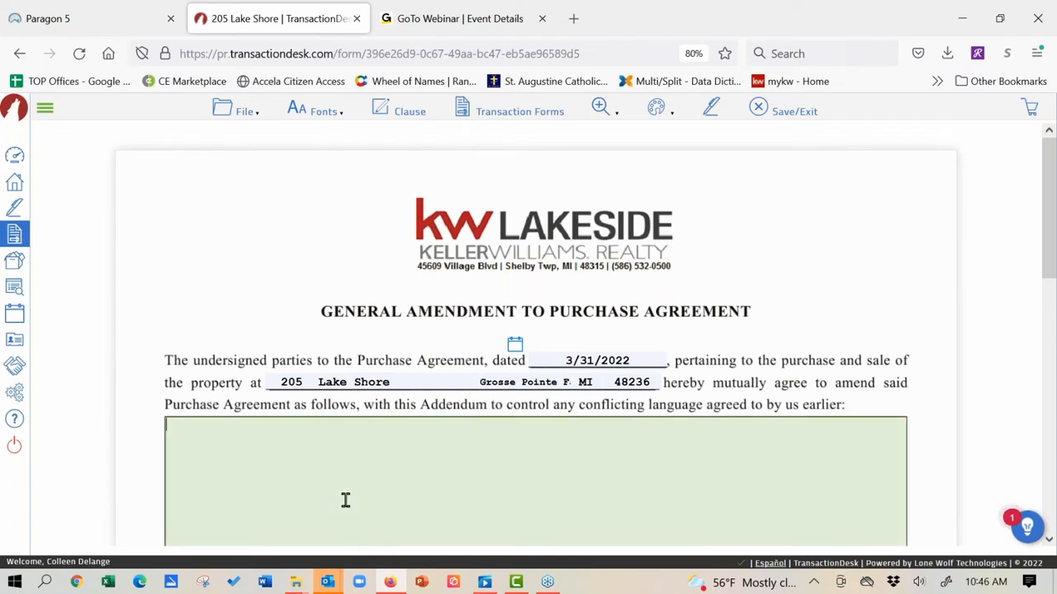
Step: From personal clauses, insert All Appliances to stay, $400 Home Warranty, and Seller Concession clauses
{"action": "left_click", "coordinate": [396, 116]}
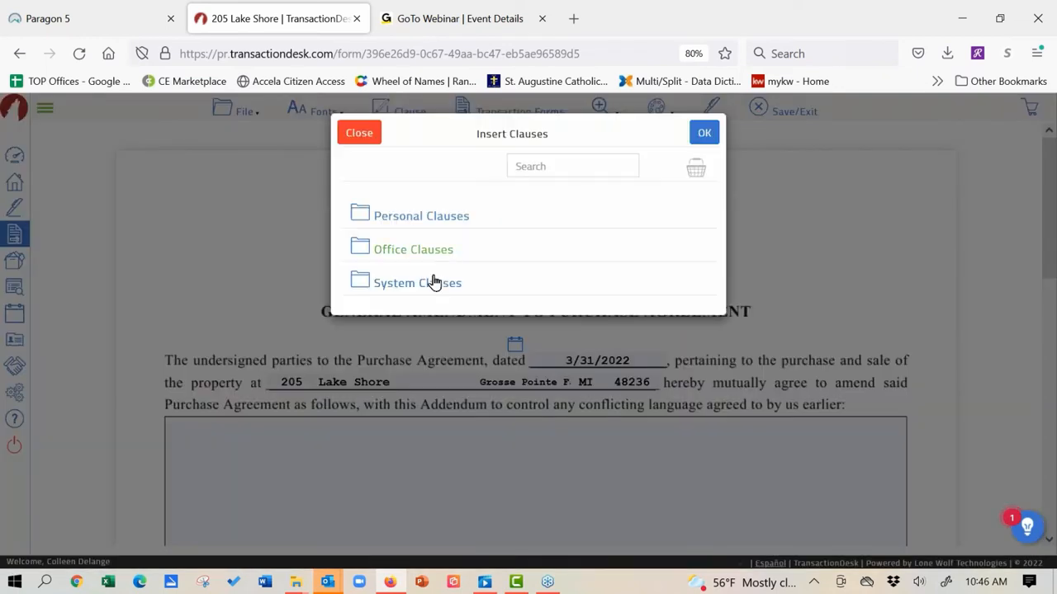
{"action": "left_click", "coordinate": [412, 217]}
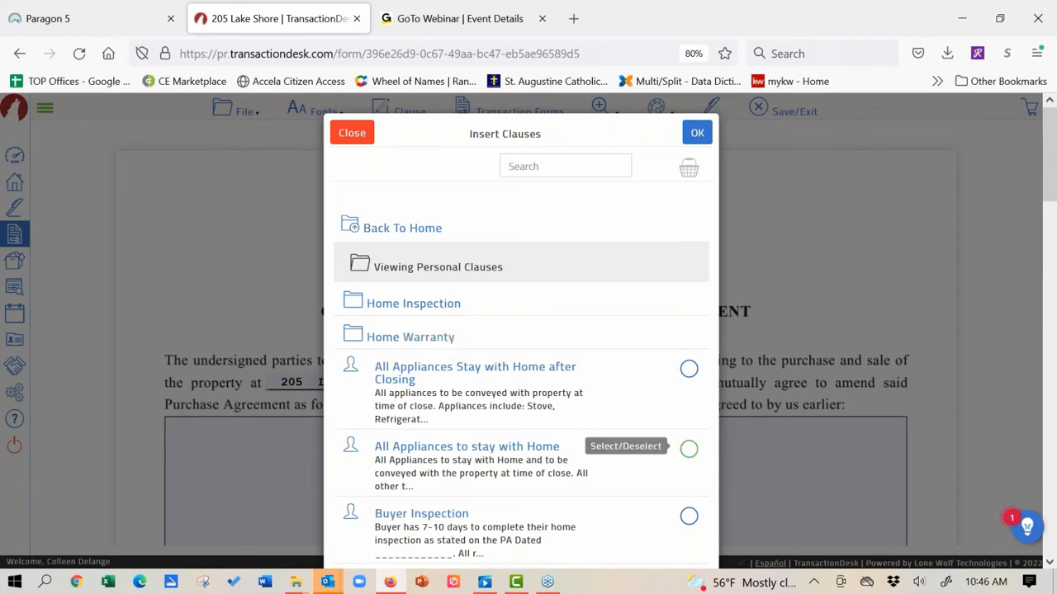
{"action": "left_click", "coordinate": [688, 451]}
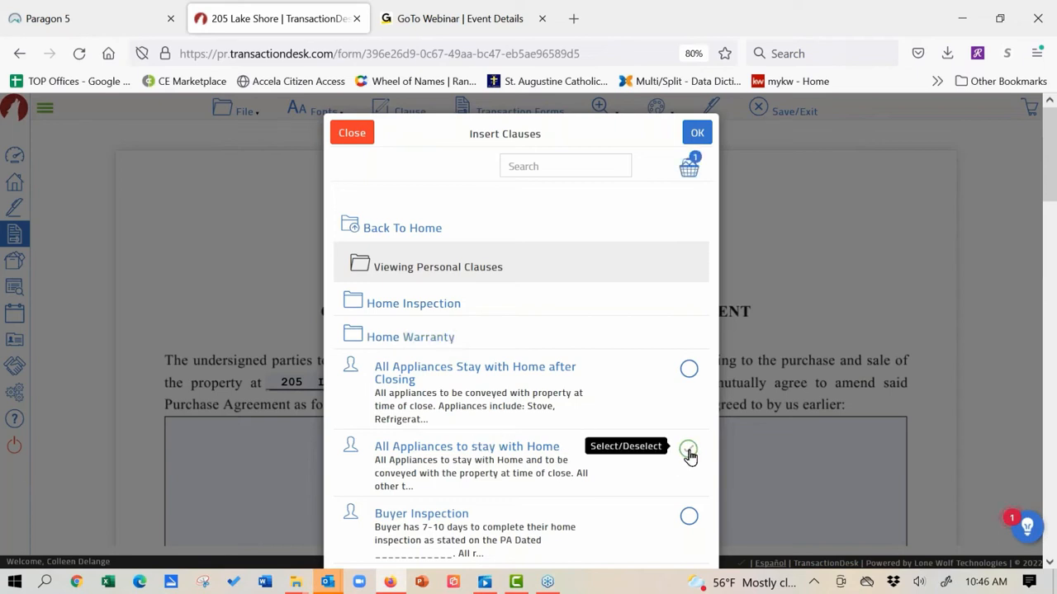
{"action": "scroll", "coordinate": [690, 457], "scroll_direction": "down", "scroll_amount": 15}
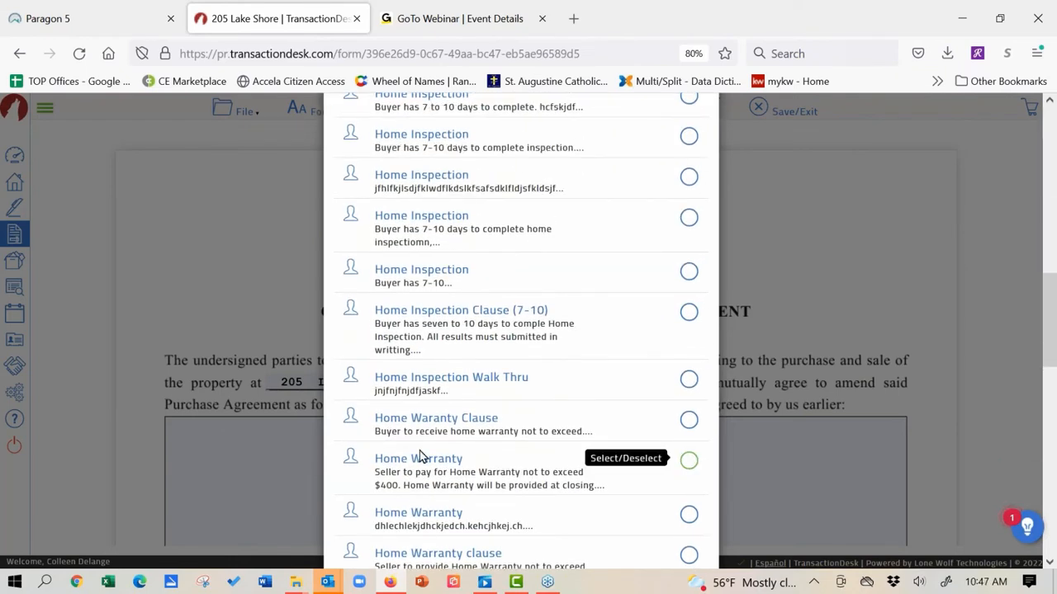
{"action": "scroll", "coordinate": [427, 294], "scroll_direction": "down", "scroll_amount": 1}
{"action": "scroll", "coordinate": [426, 281], "scroll_direction": "down", "scroll_amount": 2}
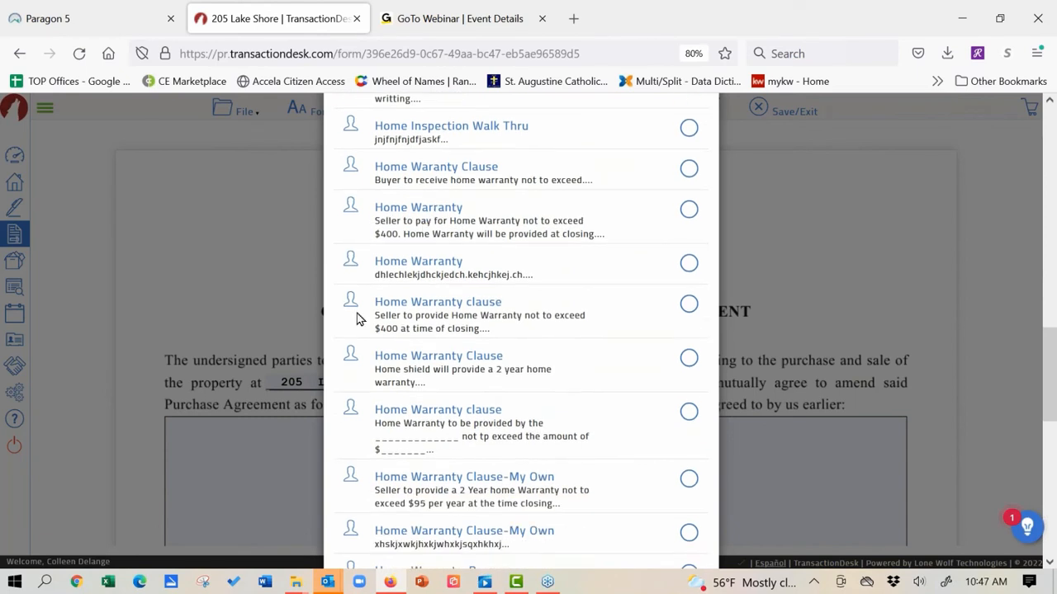
{"action": "left_click", "coordinate": [690, 306]}
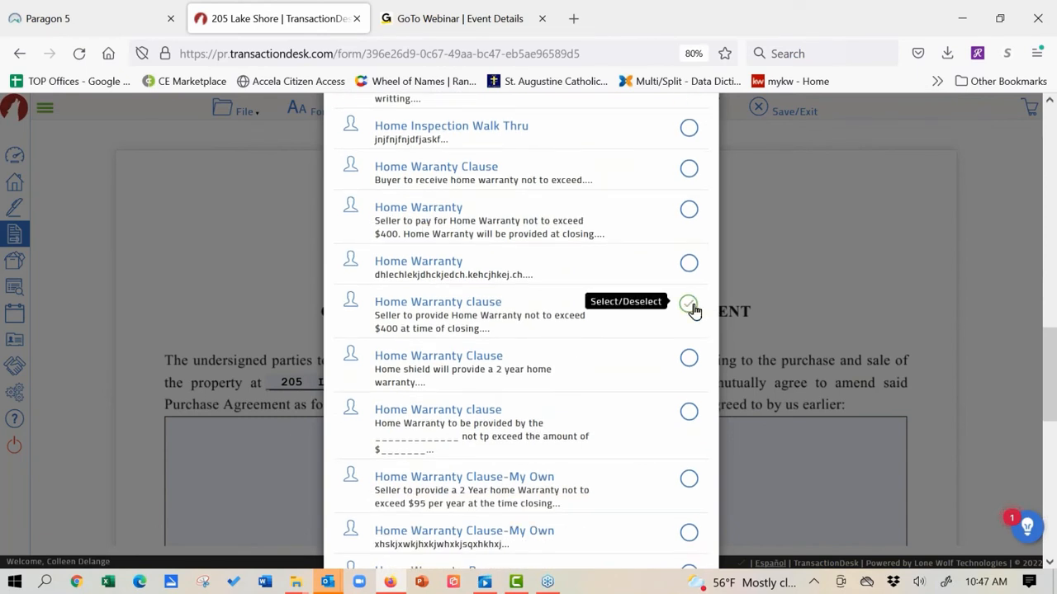
{"action": "scroll", "coordinate": [378, 373], "scroll_direction": "down", "scroll_amount": 4}
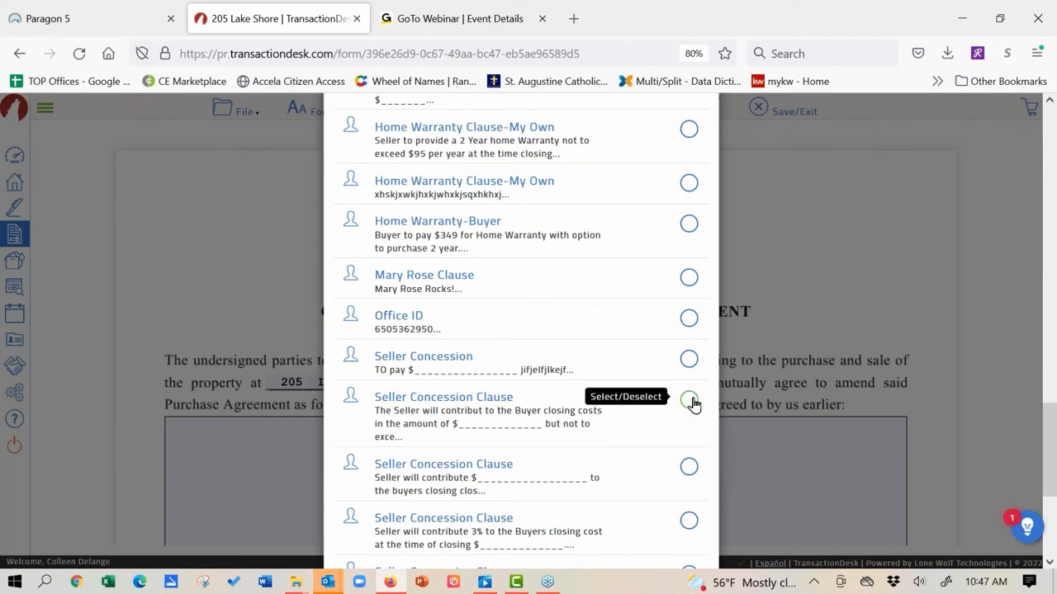
{"action": "left_click", "coordinate": [690, 402]}
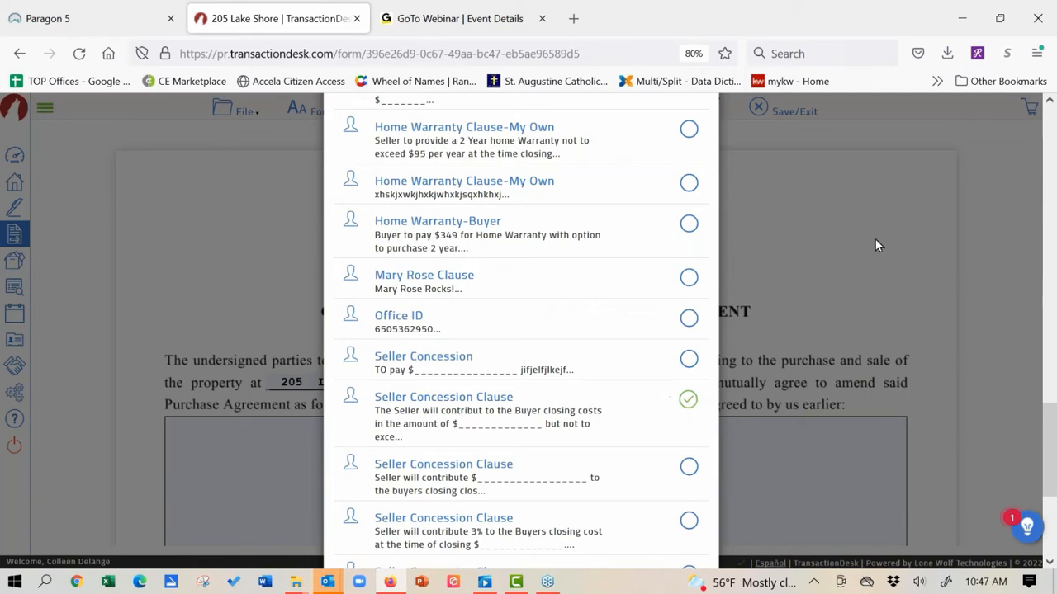
{"action": "scroll", "coordinate": [484, 467], "scroll_direction": "up", "scroll_amount": 10}
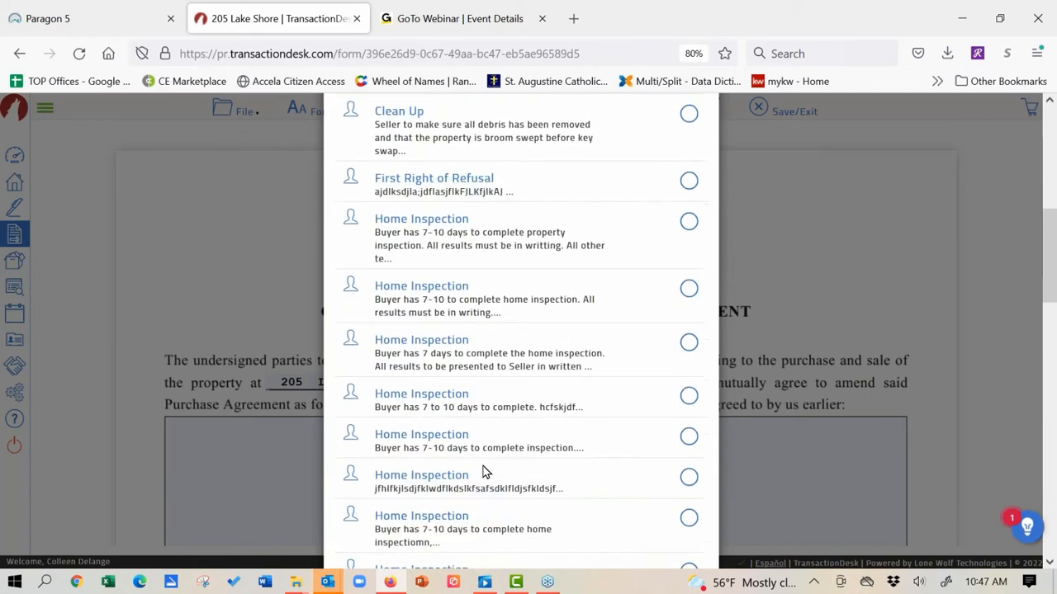
{"action": "scroll", "coordinate": [492, 397], "scroll_direction": "up", "scroll_amount": 2}
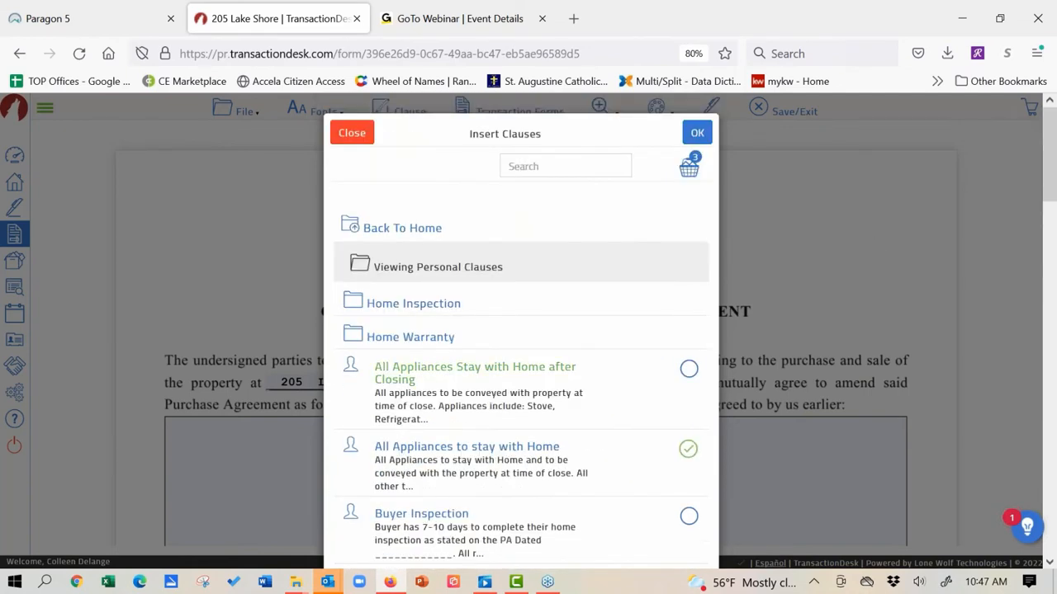
{"action": "left_click", "coordinate": [697, 135]}
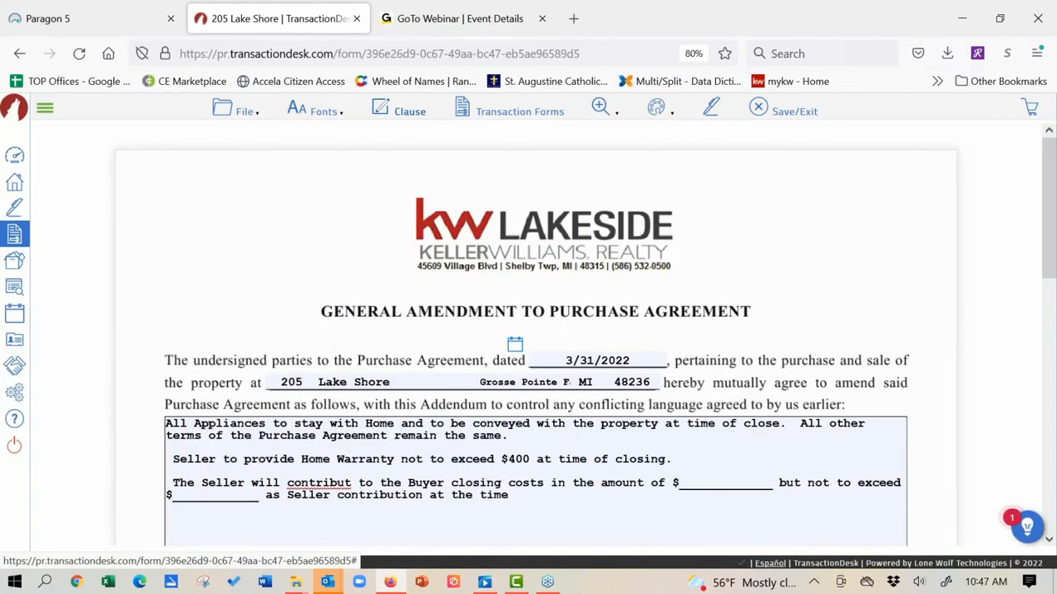
Step: Edit the inserted clause text, check the Markups options, and bring up the File menu
{"action": "left_click", "coordinate": [689, 476]}
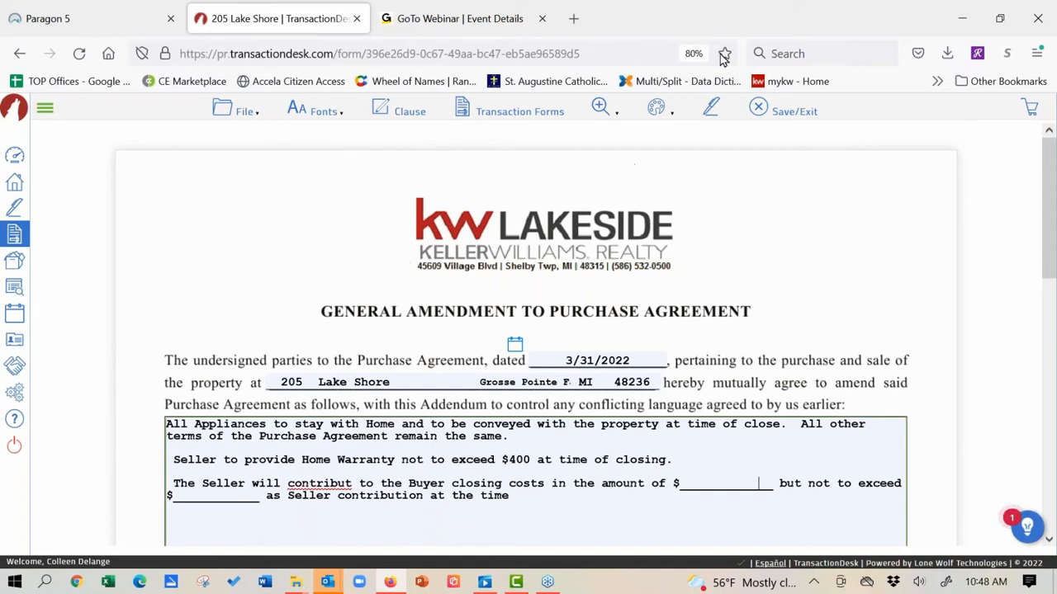
{"action": "left_click", "coordinate": [662, 109]}
{"action": "left_click", "coordinate": [245, 118]}
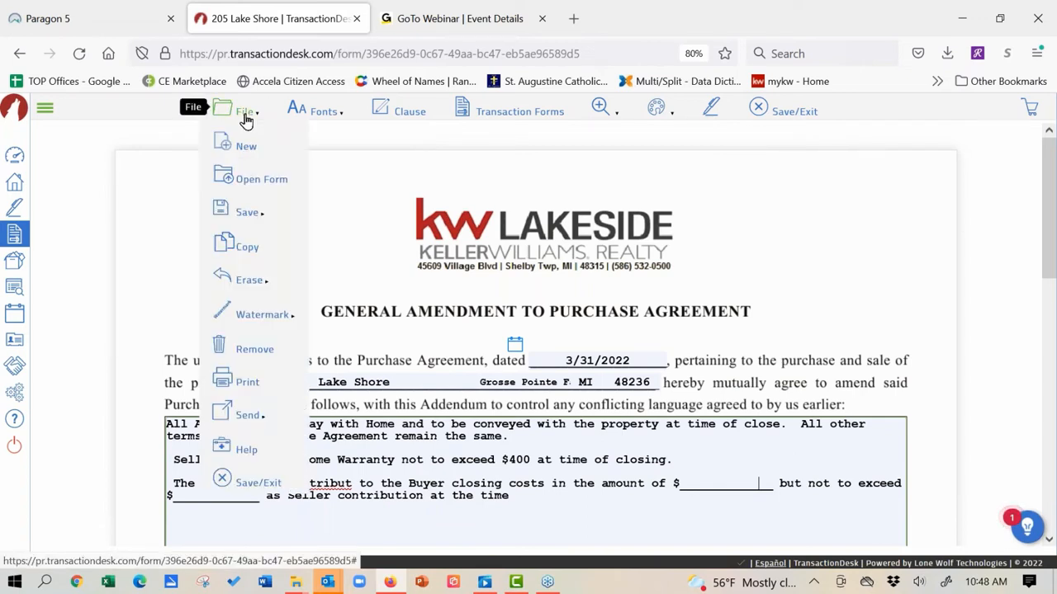
{"action": "left_click", "coordinate": [234, 483]}
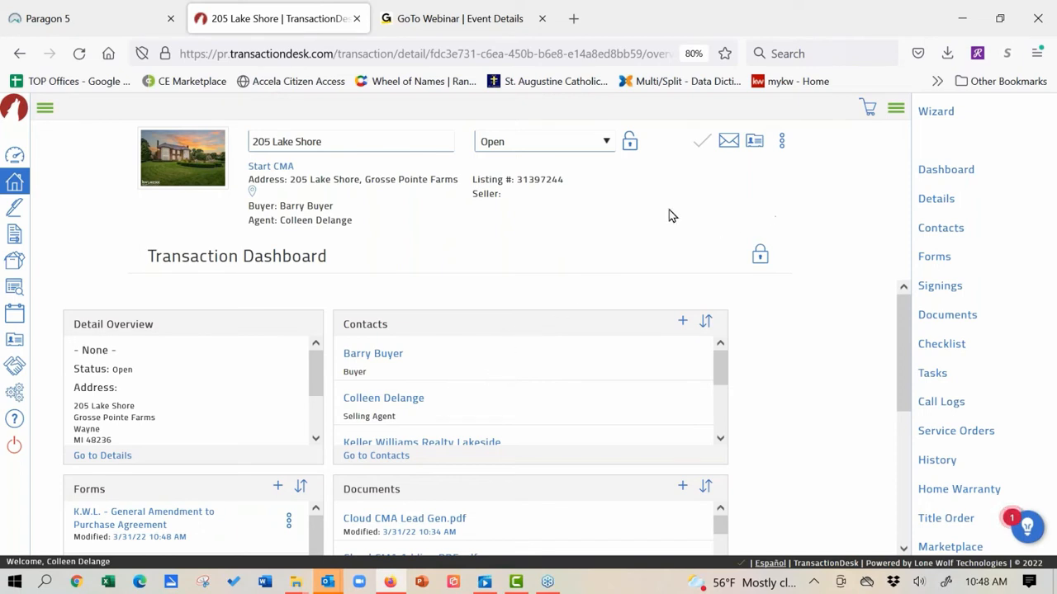
Step: Start a new transaction contact and set its type to Buyer
{"action": "left_click", "coordinate": [683, 322]}
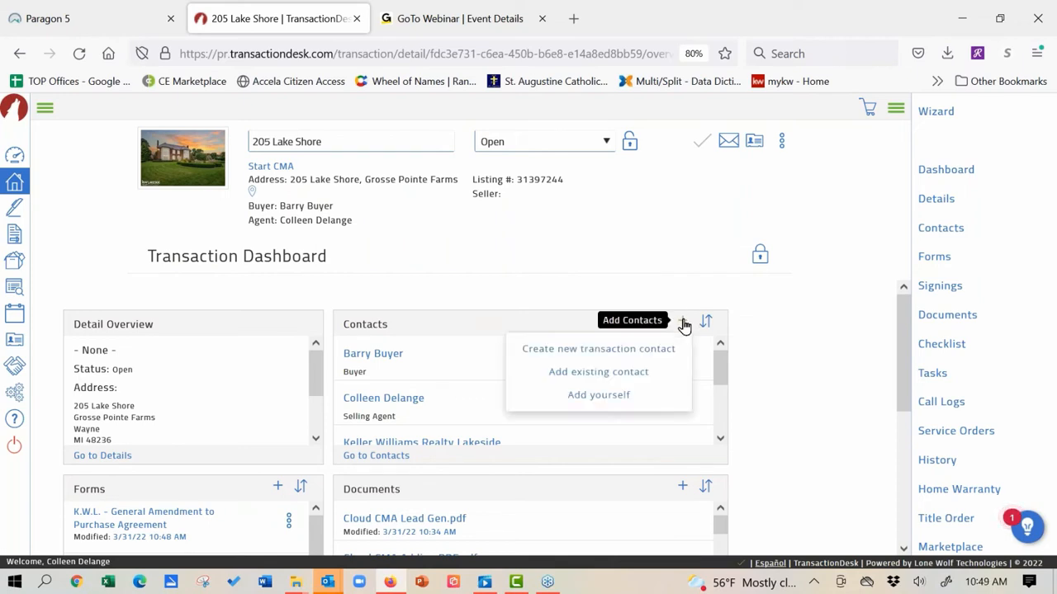
{"action": "left_click", "coordinate": [640, 350]}
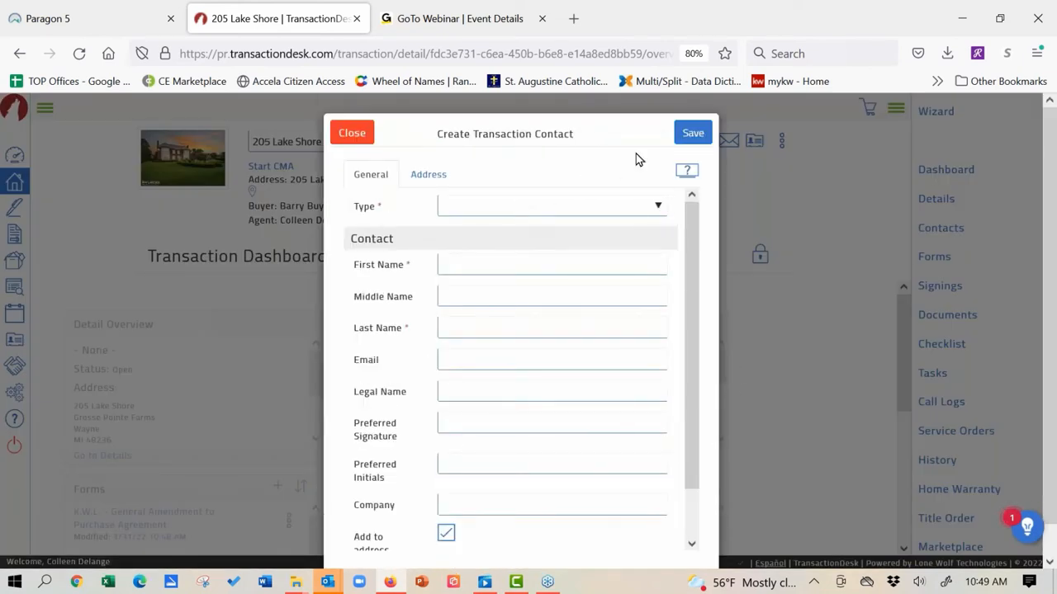
{"action": "left_click", "coordinate": [658, 208]}
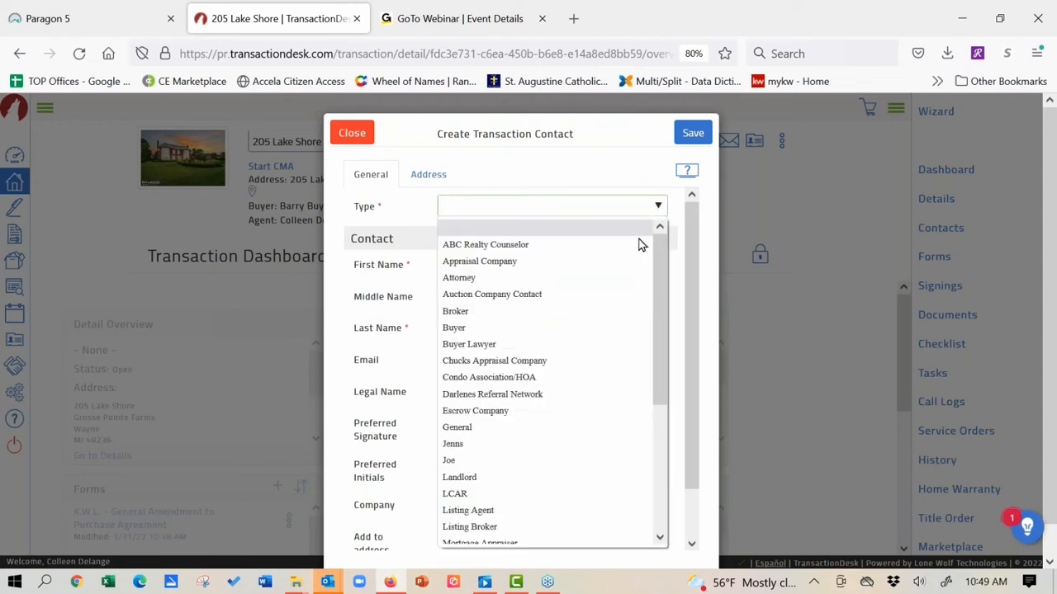
{"action": "left_click", "coordinate": [602, 330]}
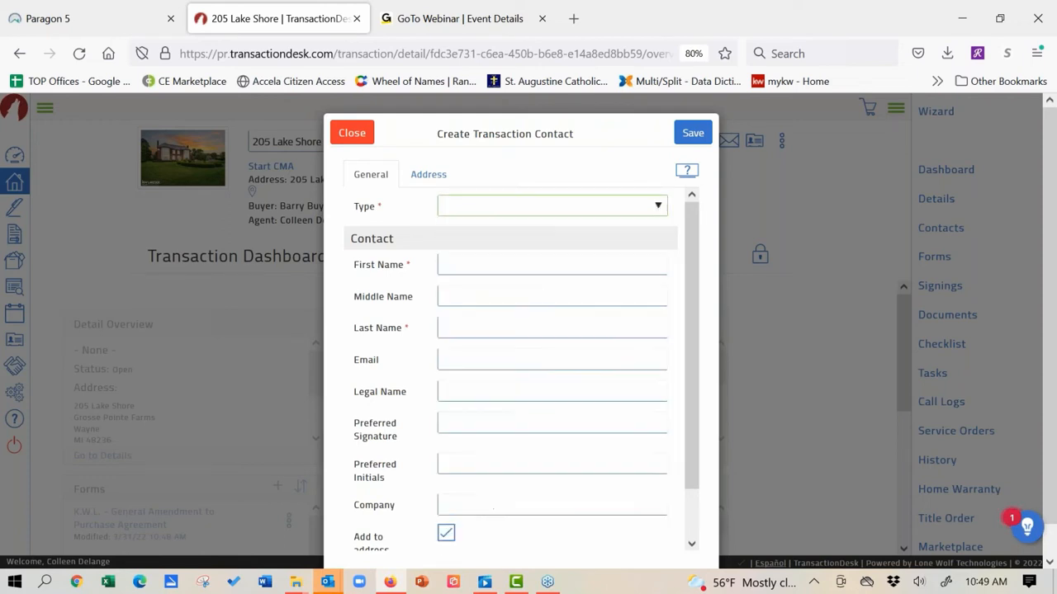
Step: Enter the buyer's first name, last name and e-mail, then save the contact
{"action": "left_click", "coordinate": [539, 258]}
{"action": "type", "text": "B"}
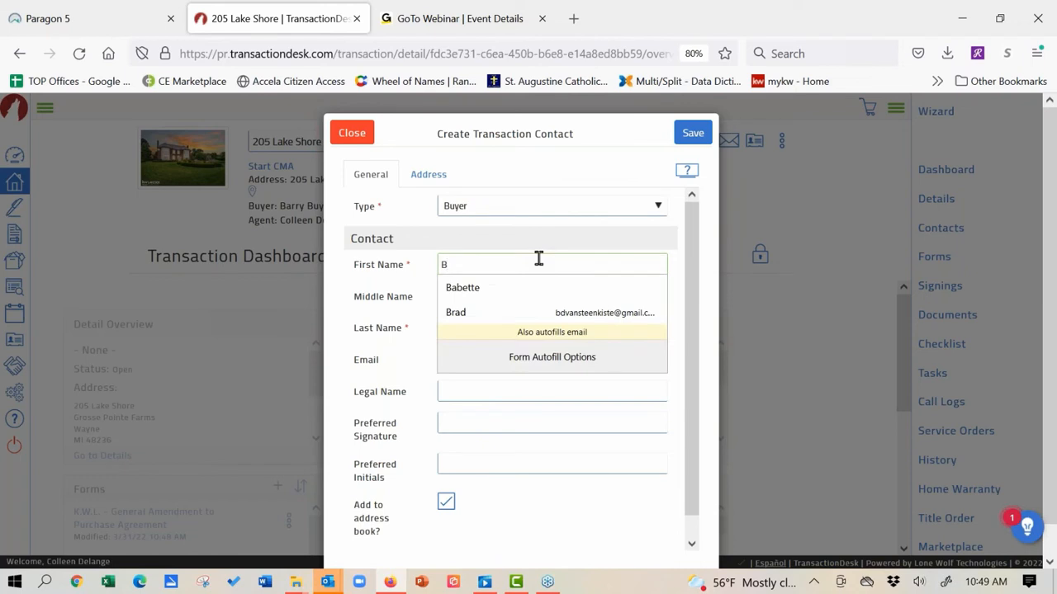
{"action": "type", "text": "ertha"}
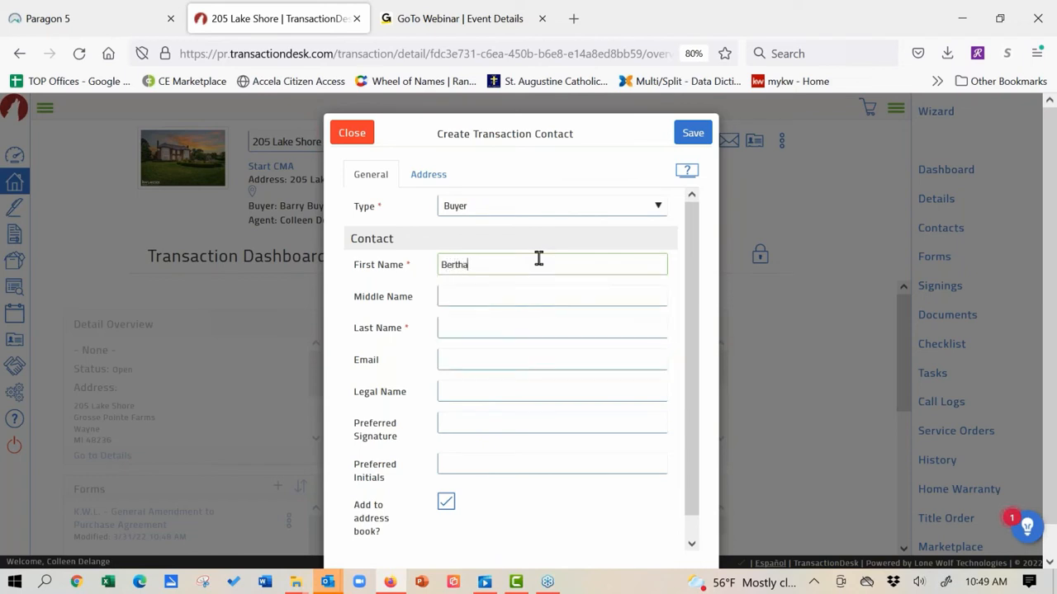
{"action": "left_click", "coordinate": [491, 326]}
{"action": "type", "text": "B"}
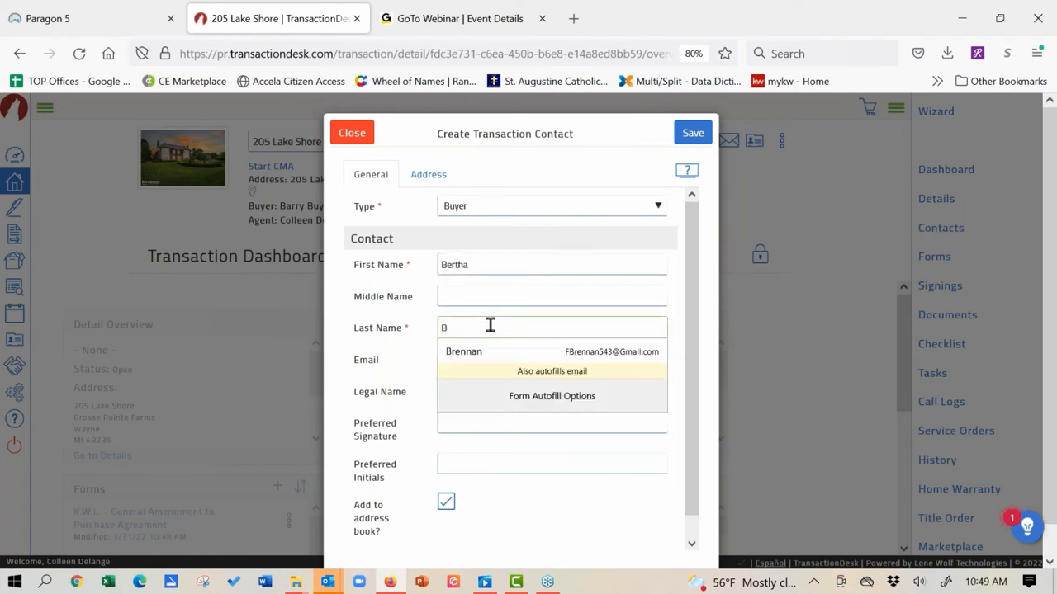
{"action": "type", "text": "uyer"}
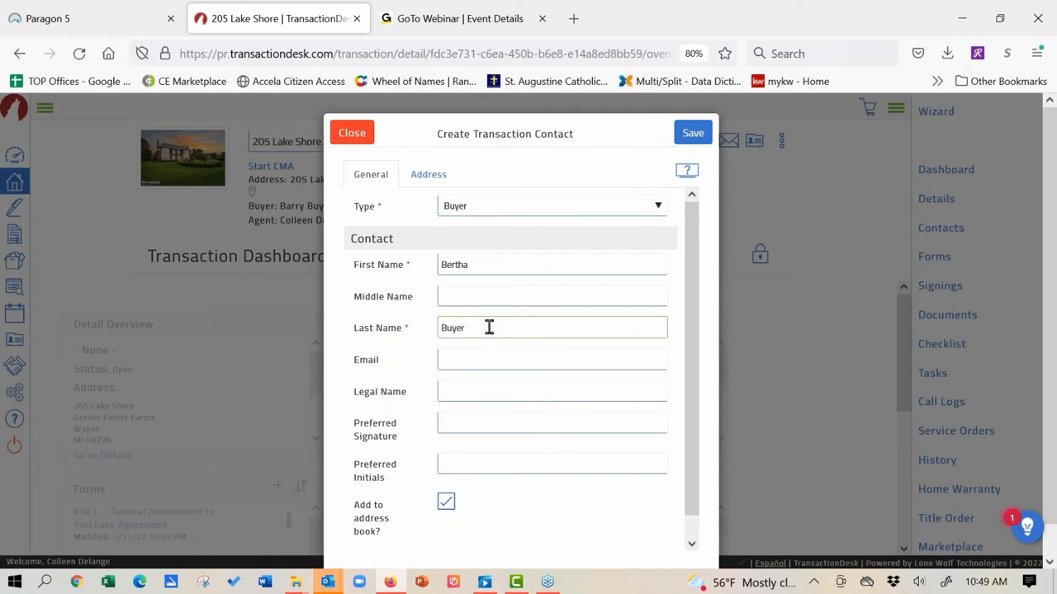
{"action": "left_click", "coordinate": [477, 358]}
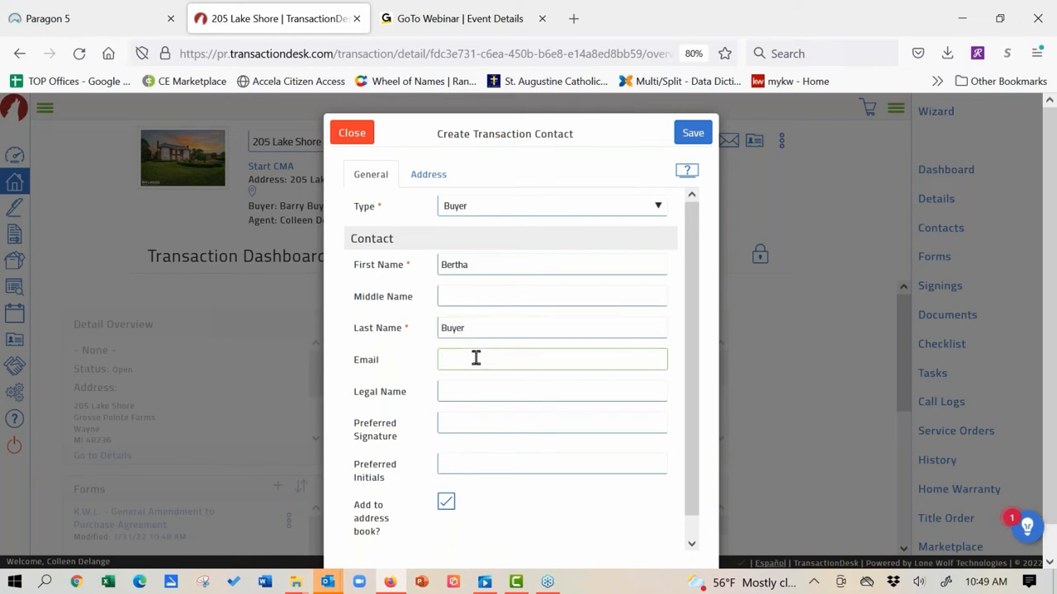
{"action": "type", "text": "cde"}
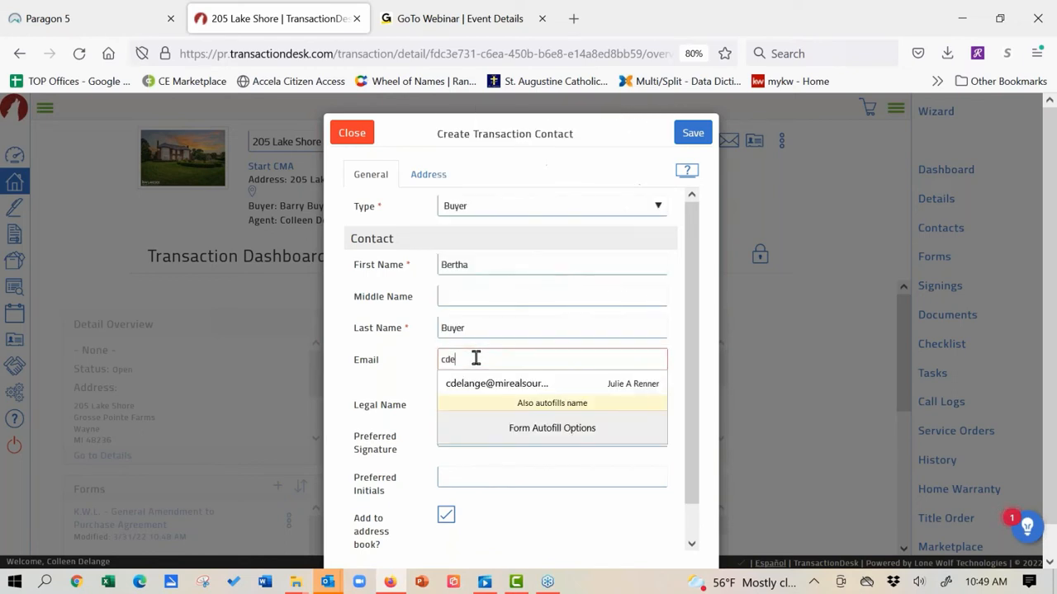
{"action": "left_click", "coordinate": [487, 388]}
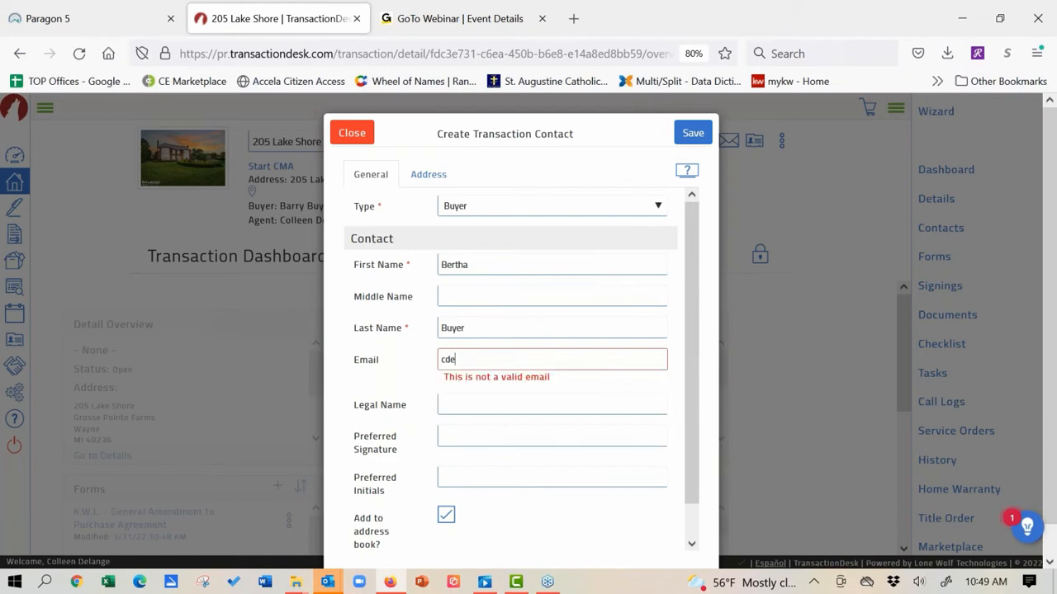
{"action": "left_click", "coordinate": [700, 140]}
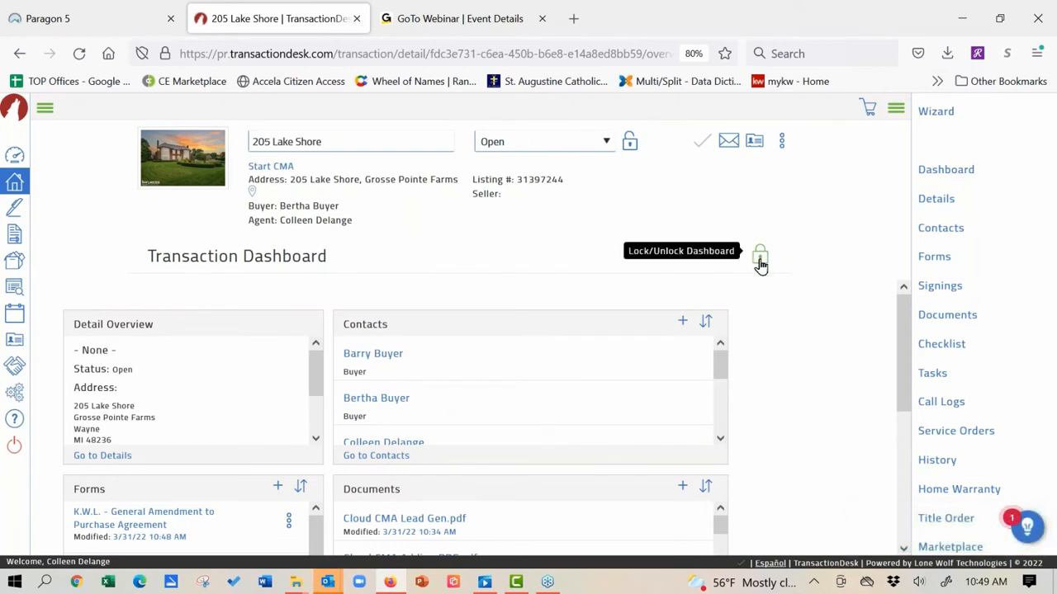
Step: Unlock the dashboard, try adding a Checklists panel, then remove the checklist status panel
{"action": "left_click", "coordinate": [759, 261]}
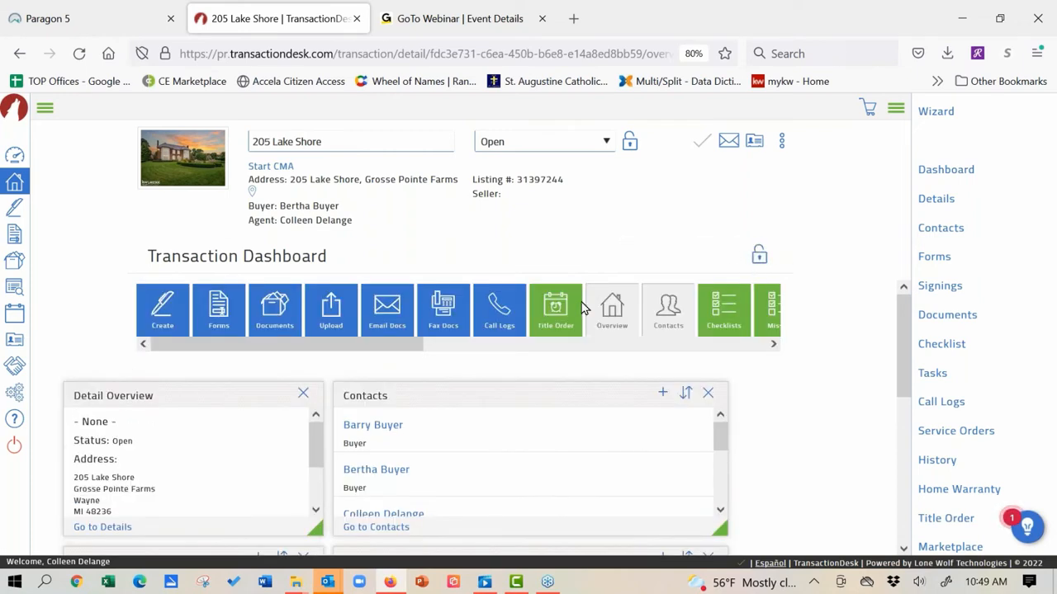
{"action": "left_click_drag", "start_coordinate": [722, 315], "coordinate": [808, 407]}
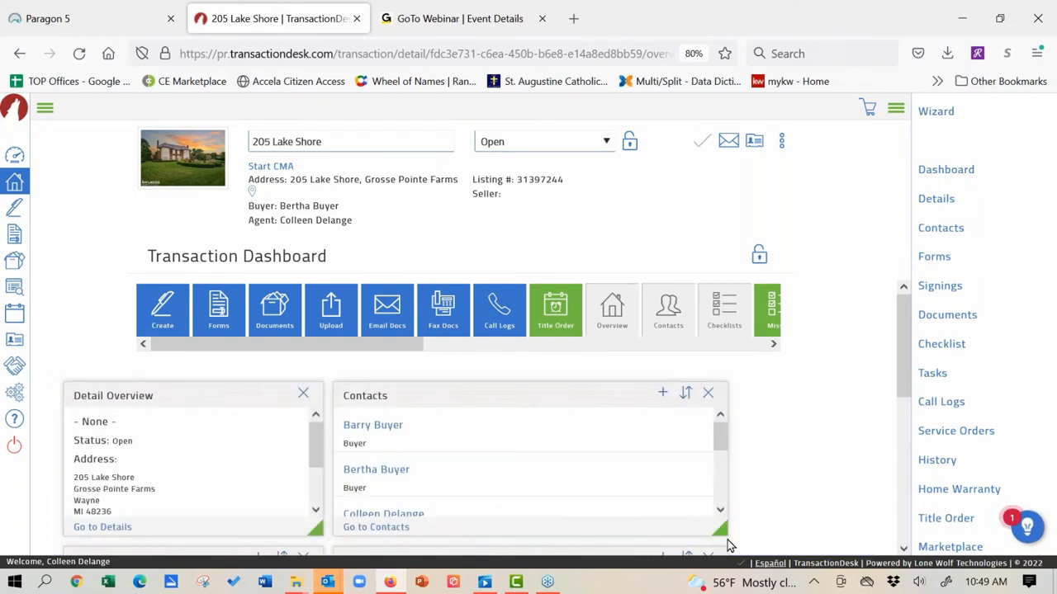
{"action": "mouse_move", "coordinate": [720, 530]}
{"action": "left_mouse_down"}
{"action": "mouse_move", "coordinate": [653, 490]}
{"action": "mouse_move", "coordinate": [720, 528]}
{"action": "left_mouse_up"}
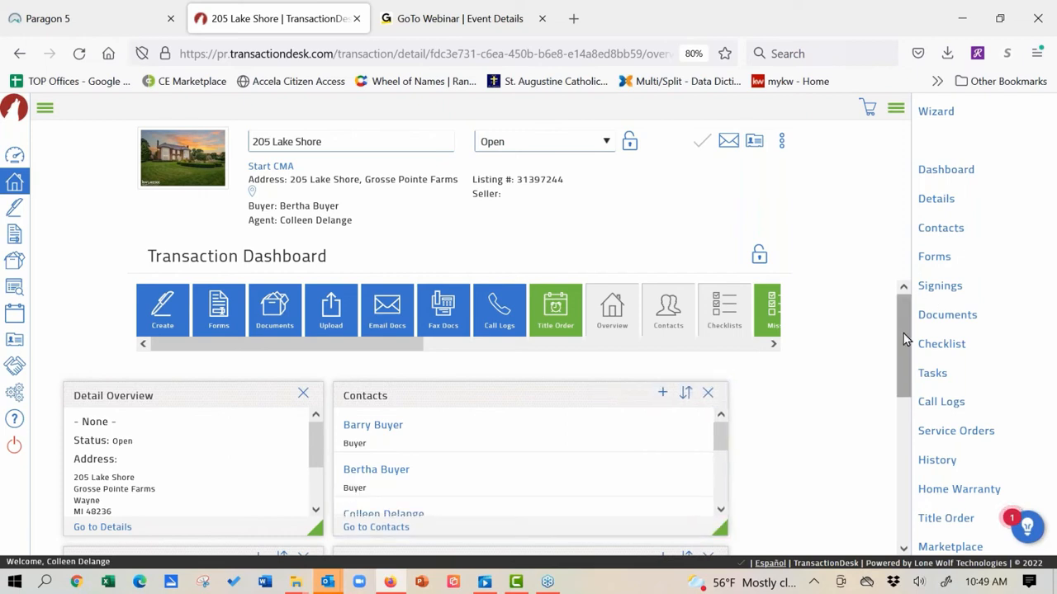
{"action": "left_click_drag", "start_coordinate": [903, 333], "coordinate": [908, 483]}
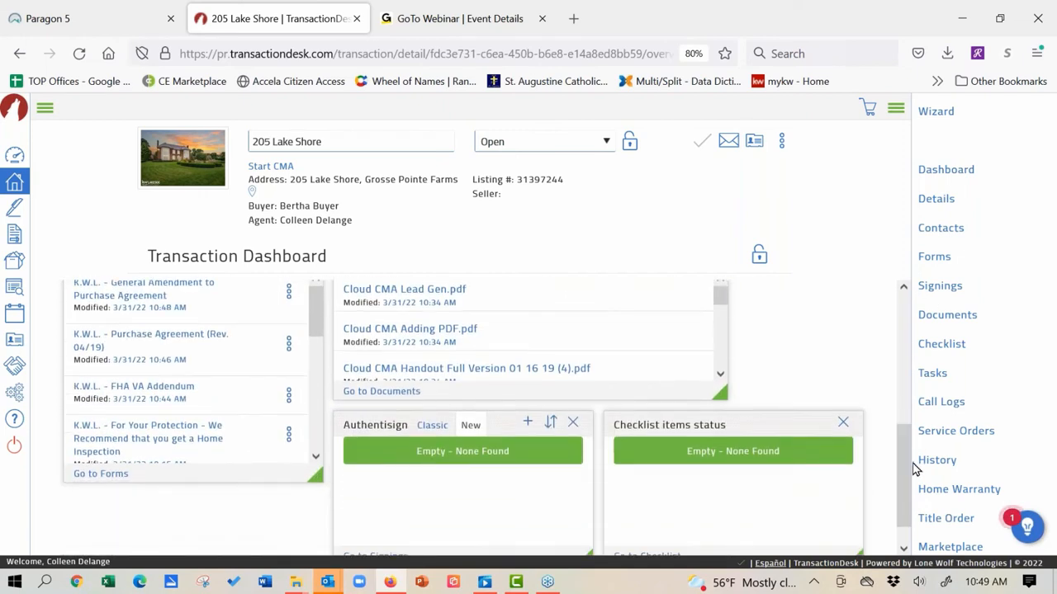
{"action": "left_click", "coordinate": [843, 425]}
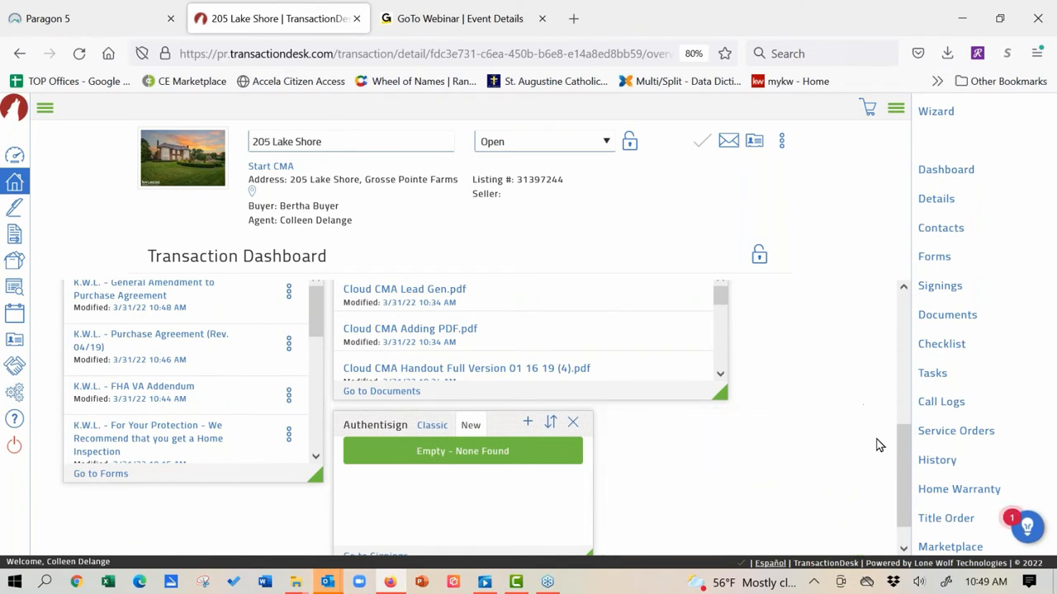
{"action": "left_click_drag", "start_coordinate": [908, 451], "coordinate": [884, 339]}
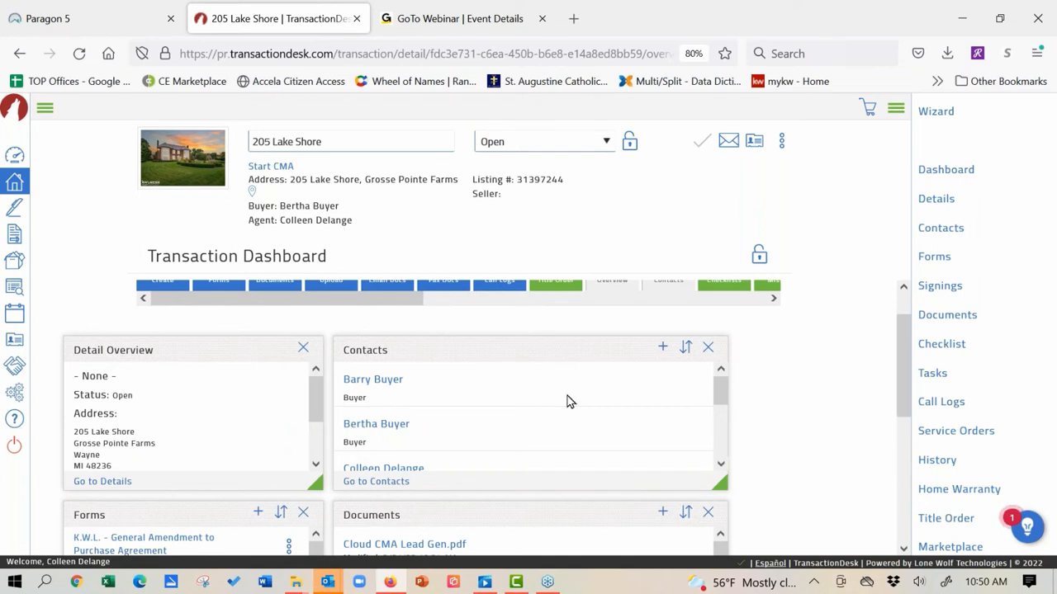
{"action": "left_click_drag", "start_coordinate": [911, 349], "coordinate": [908, 388]}
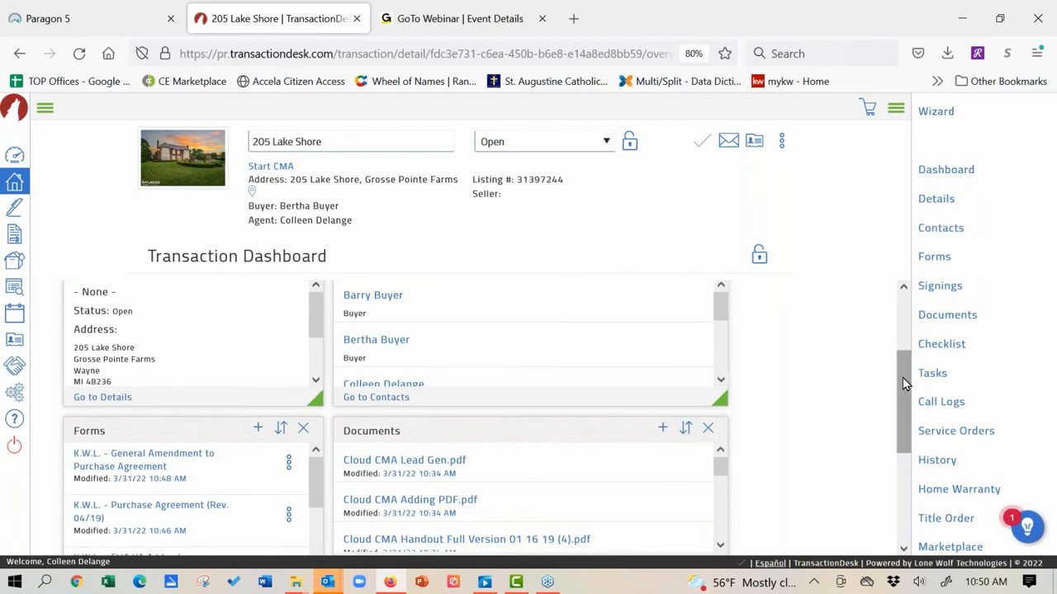
{"action": "left_click_drag", "start_coordinate": [902, 377], "coordinate": [911, 460]}
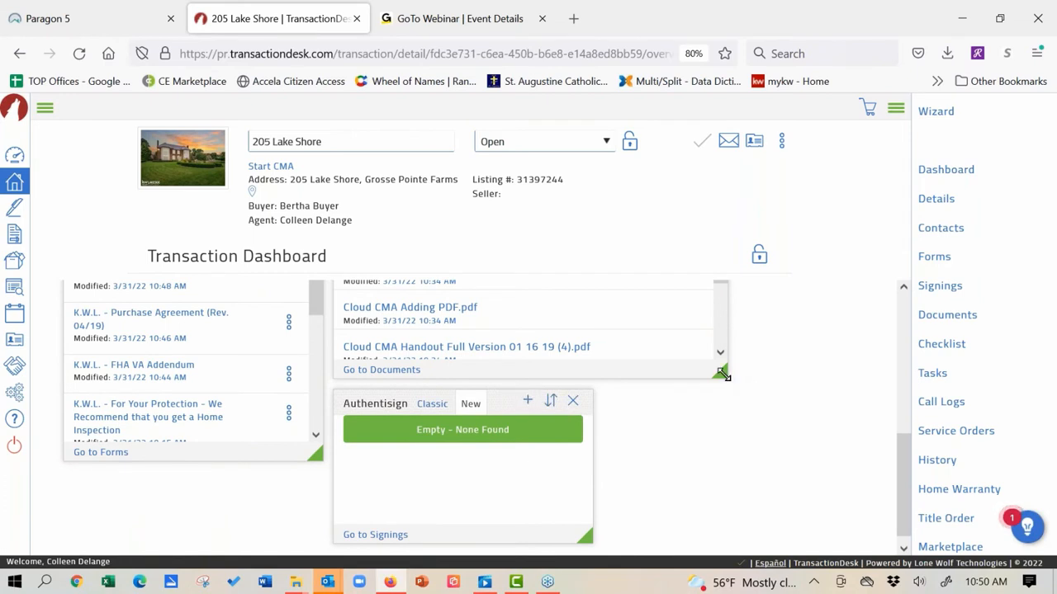
Step: Move the Authentisign panel to the upper right, widen the Signings panel, and lock the layout
{"action": "left_click_drag", "start_coordinate": [724, 375], "coordinate": [660, 337]}
{"action": "left_click_drag", "start_coordinate": [411, 402], "coordinate": [421, 251]}
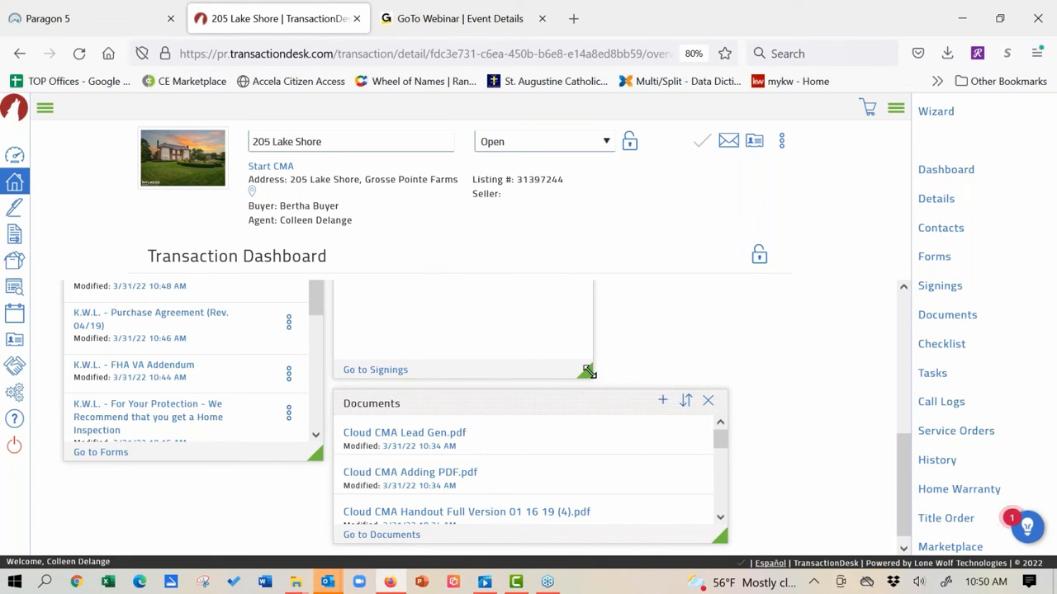
{"action": "left_click_drag", "start_coordinate": [588, 373], "coordinate": [725, 374]}
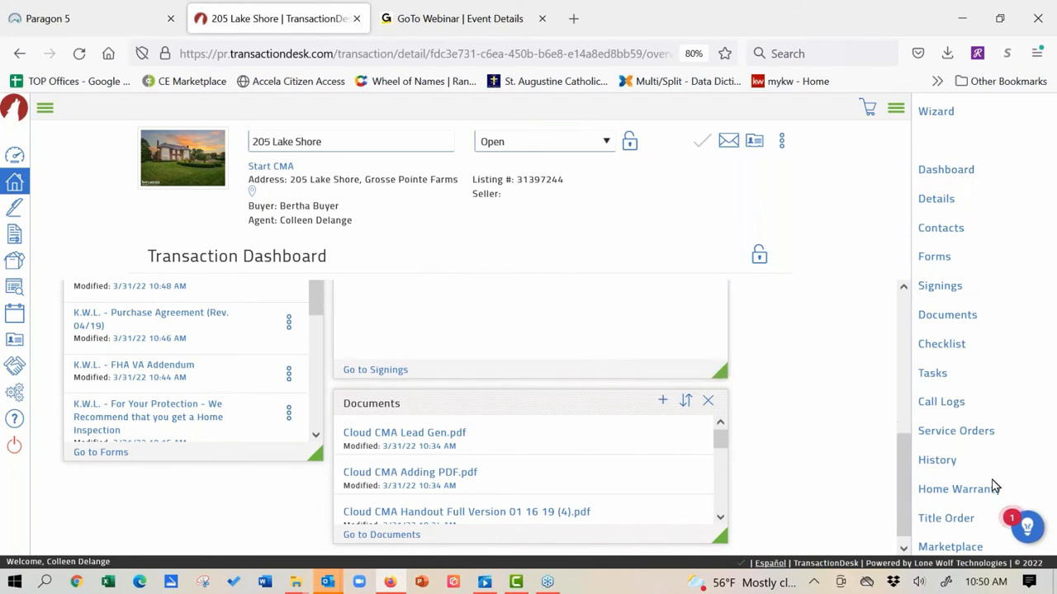
{"action": "left_click_drag", "start_coordinate": [899, 473], "coordinate": [897, 349]}
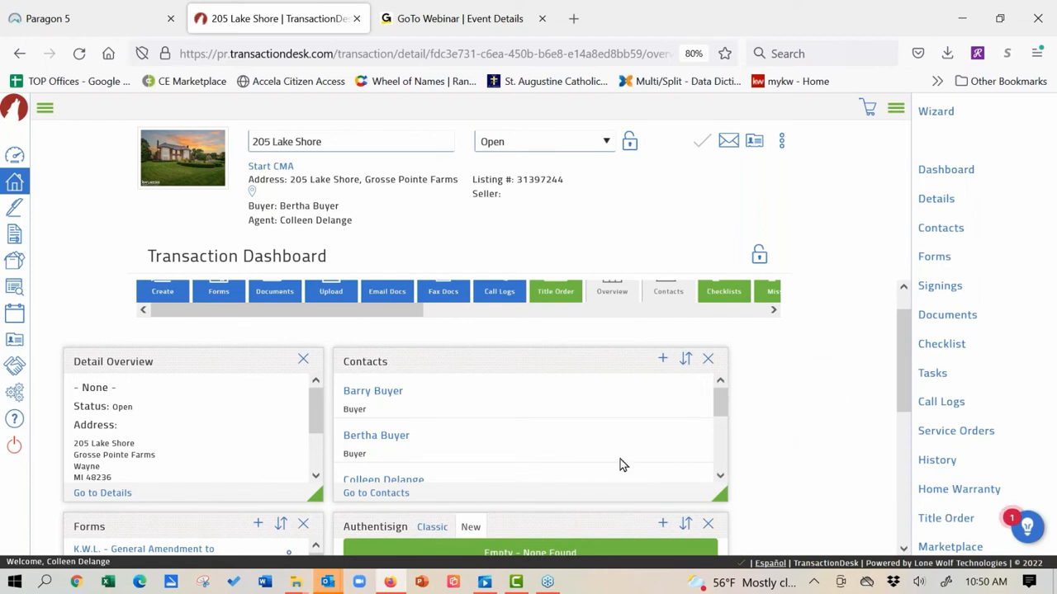
{"action": "left_click", "coordinate": [760, 258]}
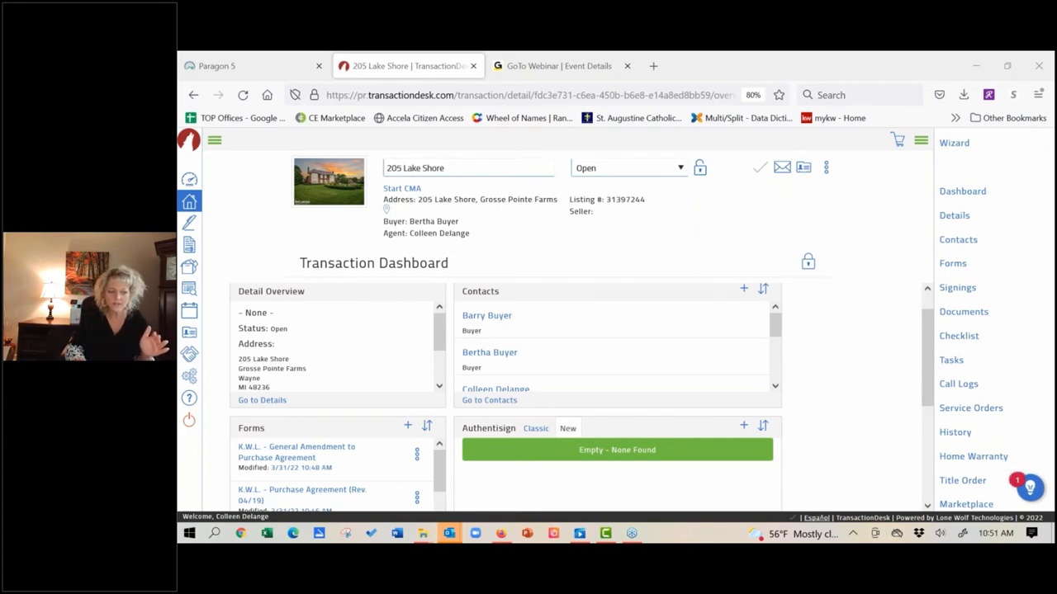
{"action": "left_click", "coordinate": [244, 67]}
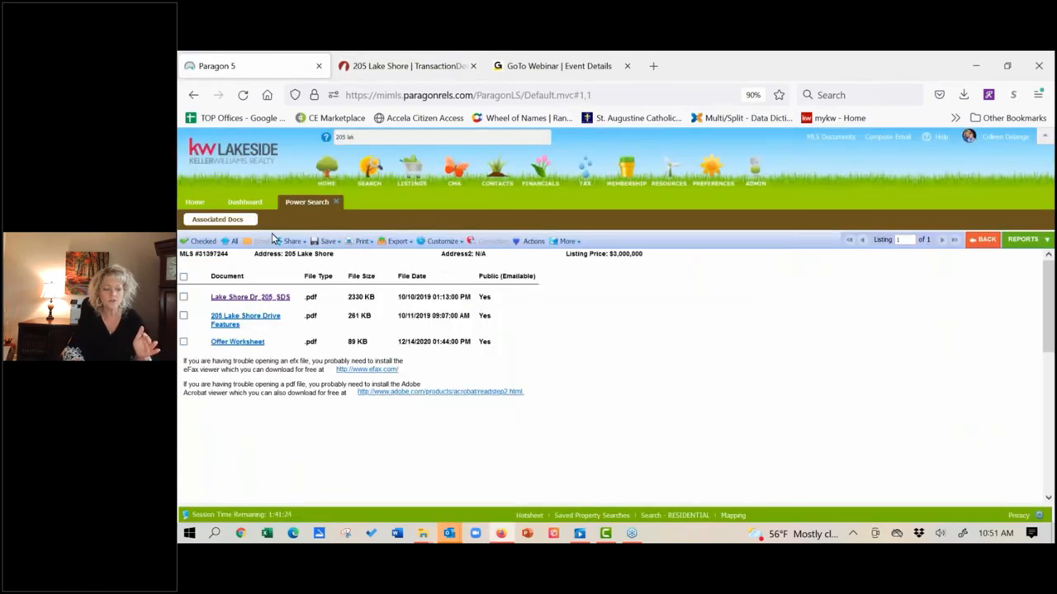
{"action": "left_click", "coordinate": [338, 202]}
{"action": "left_click", "coordinate": [193, 204]}
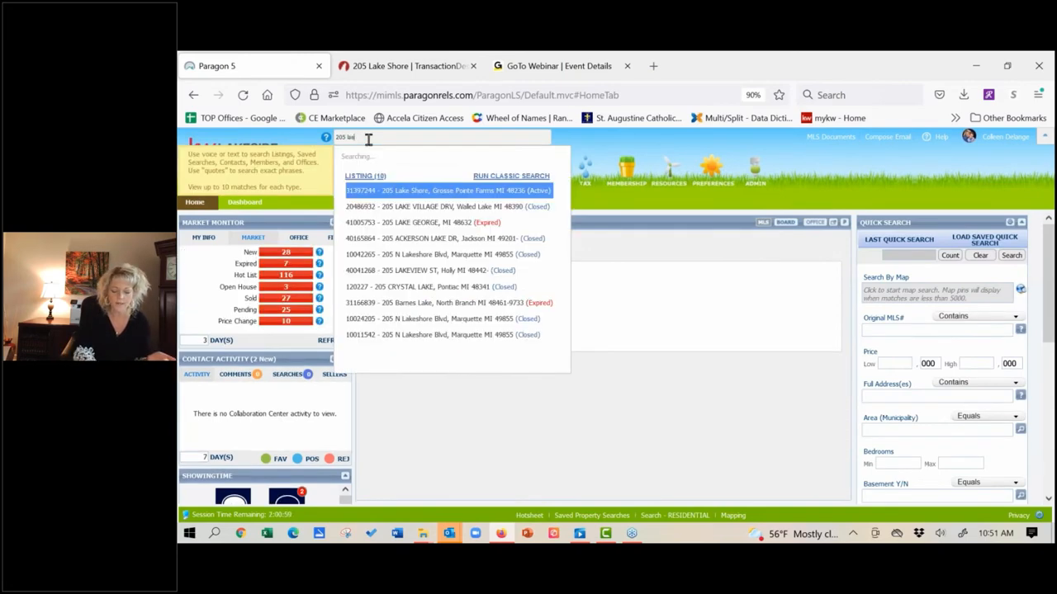
{"action": "left_click", "coordinate": [401, 192]}
{"action": "mouse_move", "coordinate": [403, 193]}
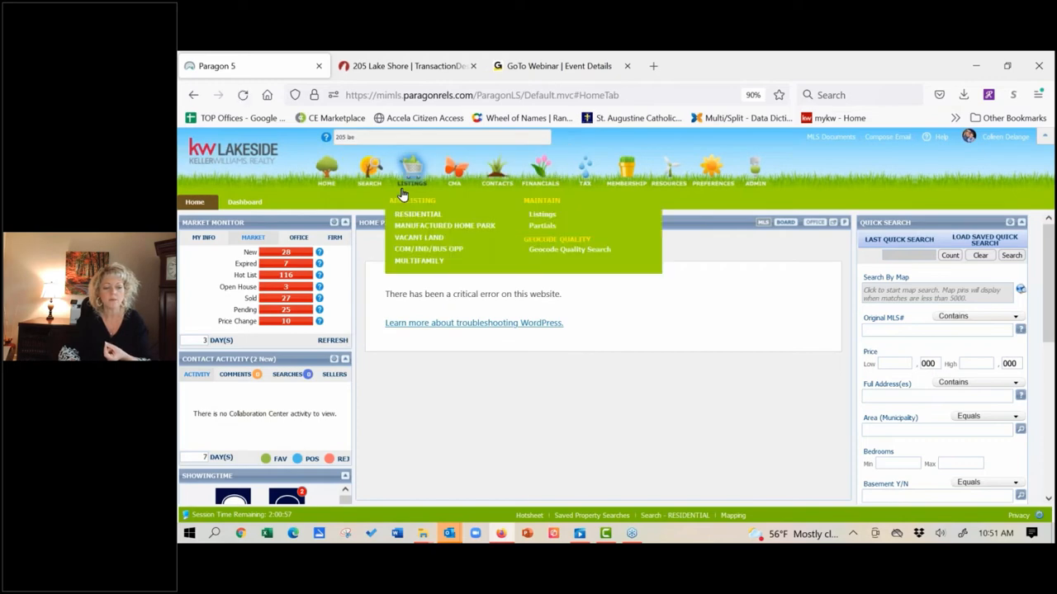
{"action": "left_click", "coordinate": [364, 137]}
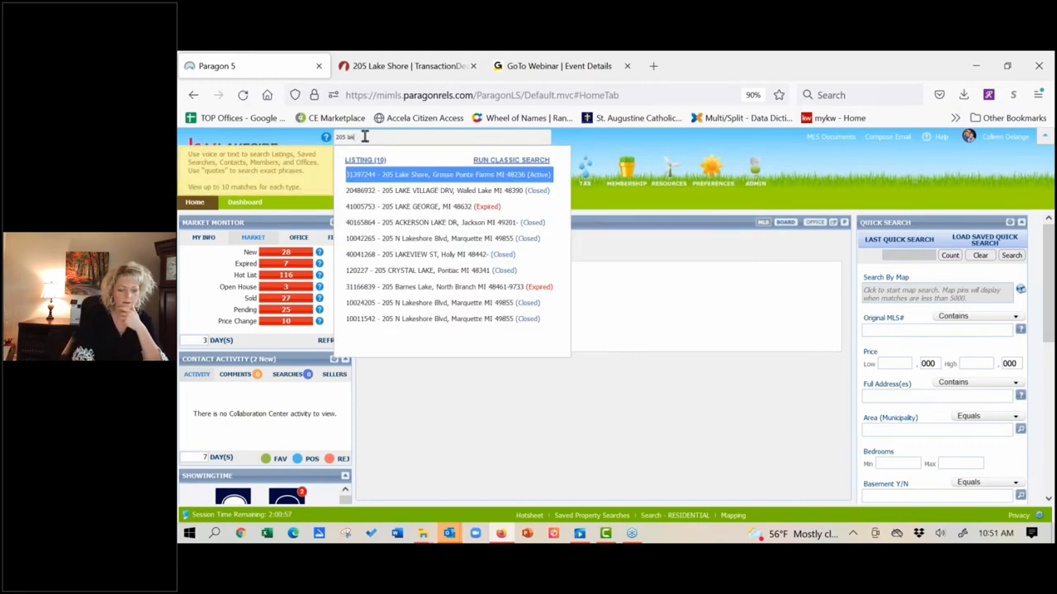
{"action": "left_click", "coordinate": [399, 178]}
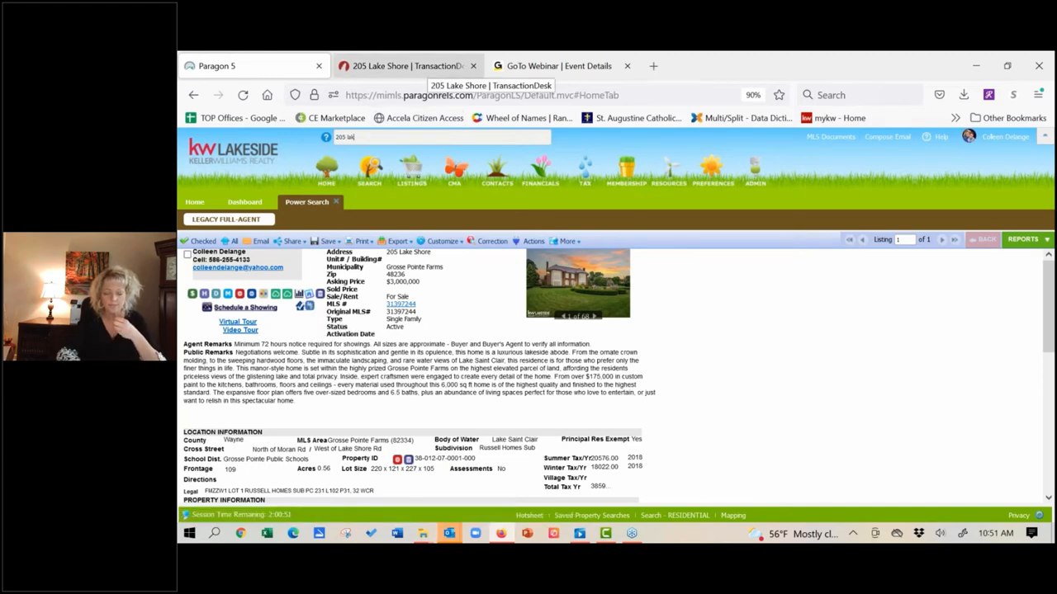
{"action": "left_click", "coordinate": [425, 68]}
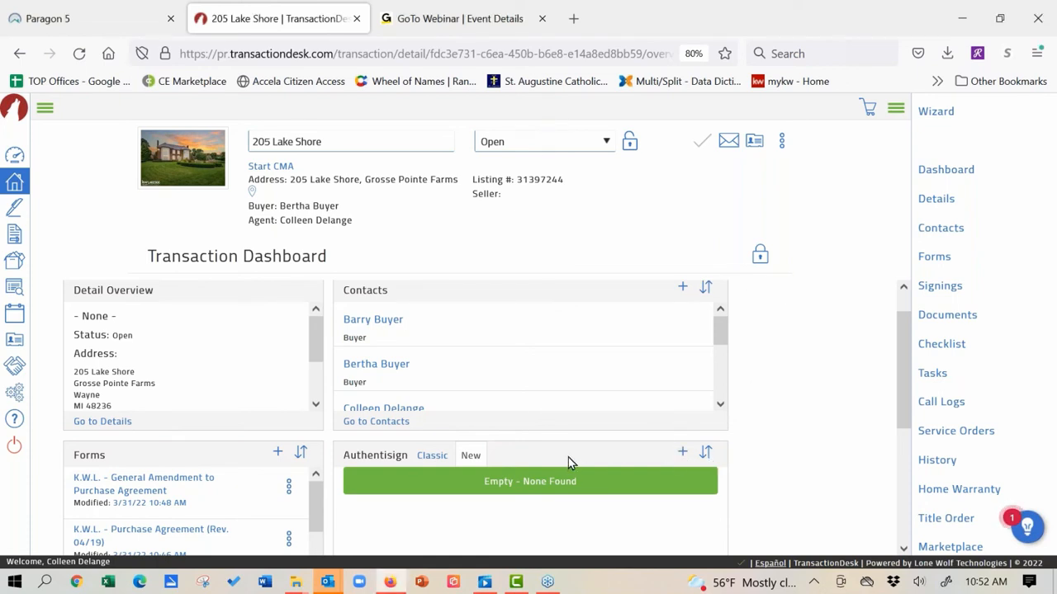
Step: Remove the Authentisign panel so Documents takes its place, leaving the dashboard unlocked
{"action": "left_click", "coordinate": [760, 255]}
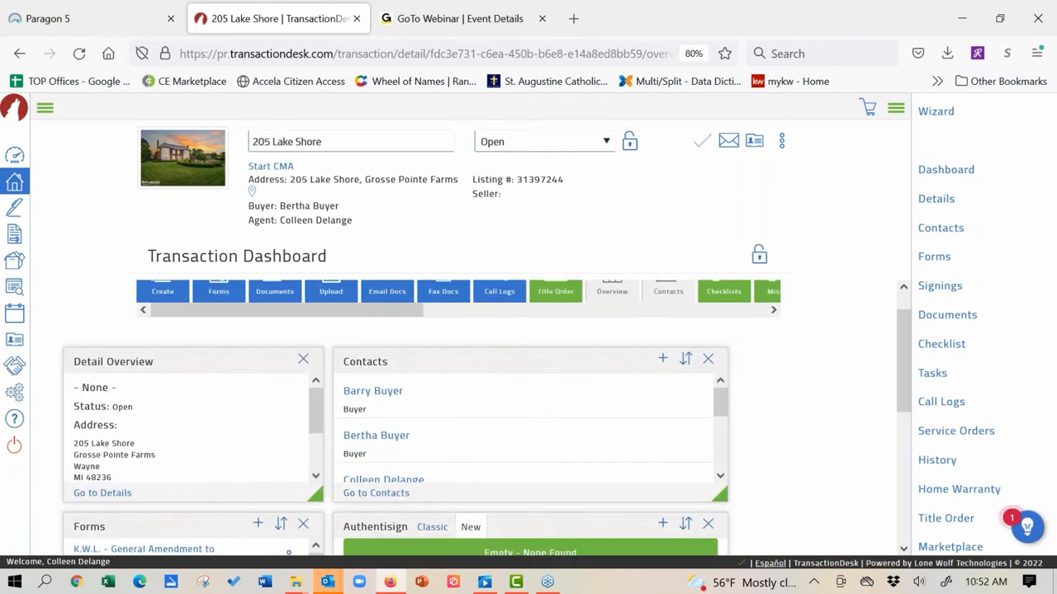
{"action": "left_click", "coordinate": [710, 526]}
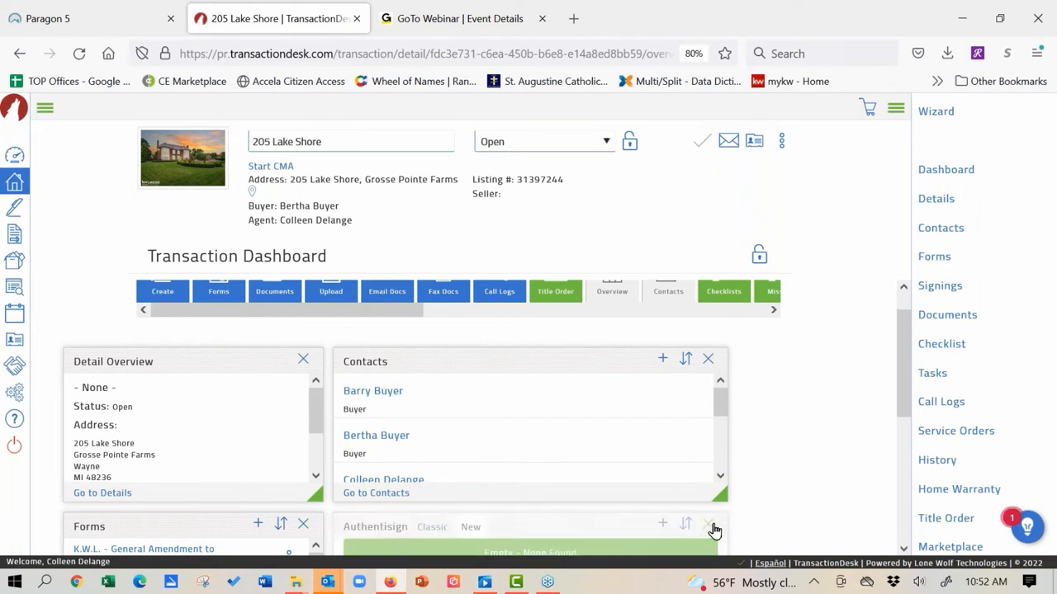
{"action": "left_click_drag", "start_coordinate": [912, 388], "coordinate": [767, 391]}
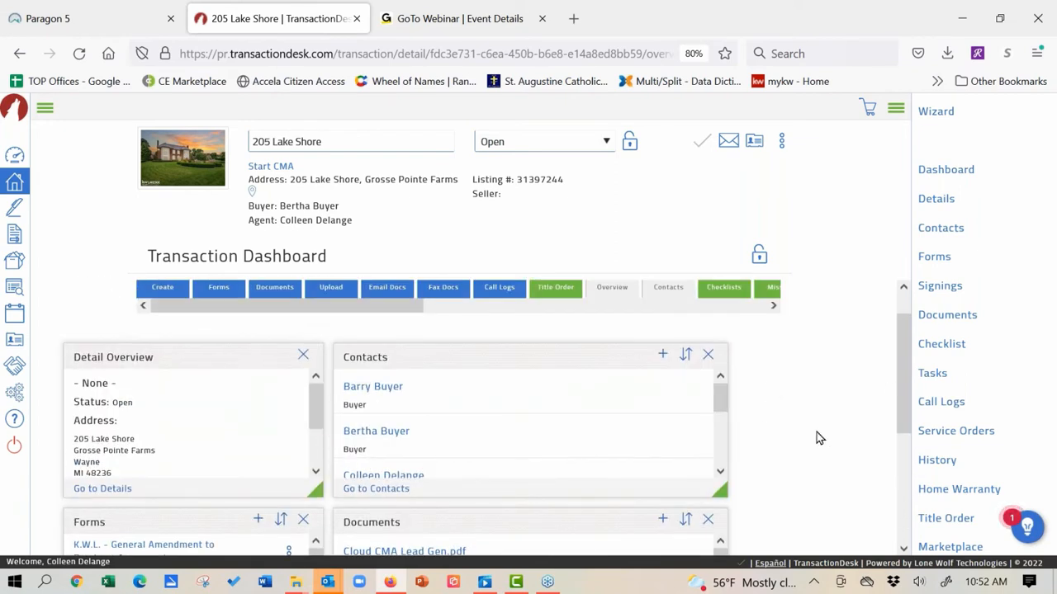
{"action": "left_click", "coordinate": [759, 256]}
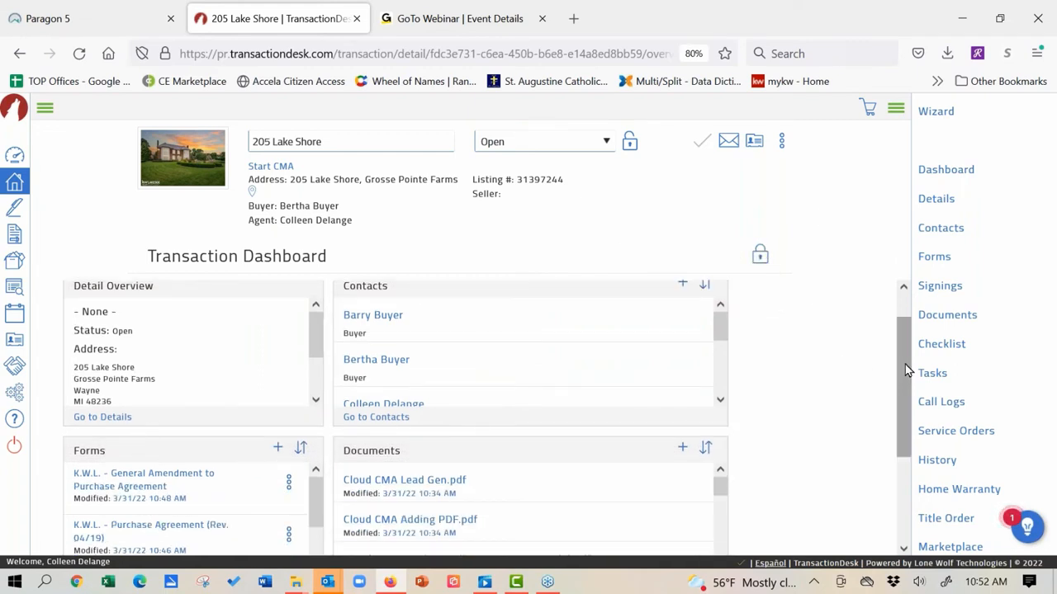
{"action": "left_click", "coordinate": [757, 256]}
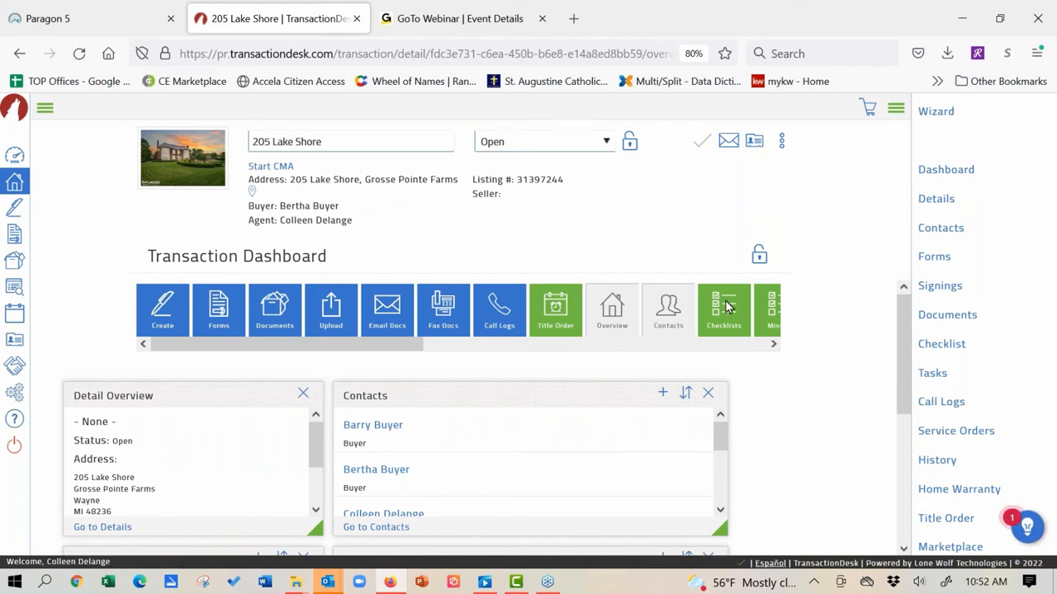
Step: Re-add the Authentisign panel below Documents, widen it, and lock the dashboard layout
{"action": "left_click", "coordinate": [774, 347]}
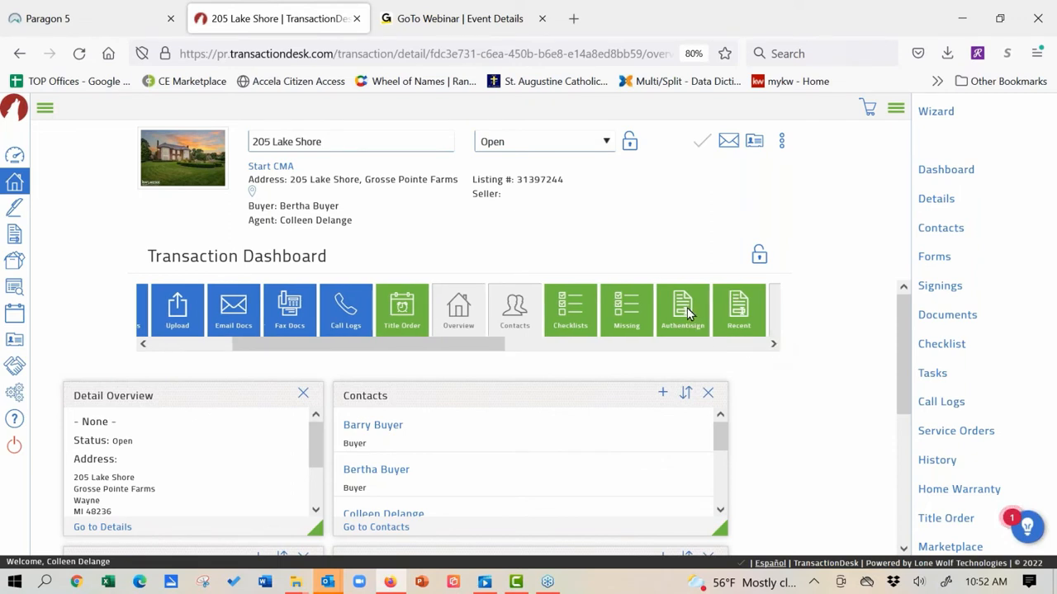
{"action": "left_click_drag", "start_coordinate": [688, 313], "coordinate": [778, 411]}
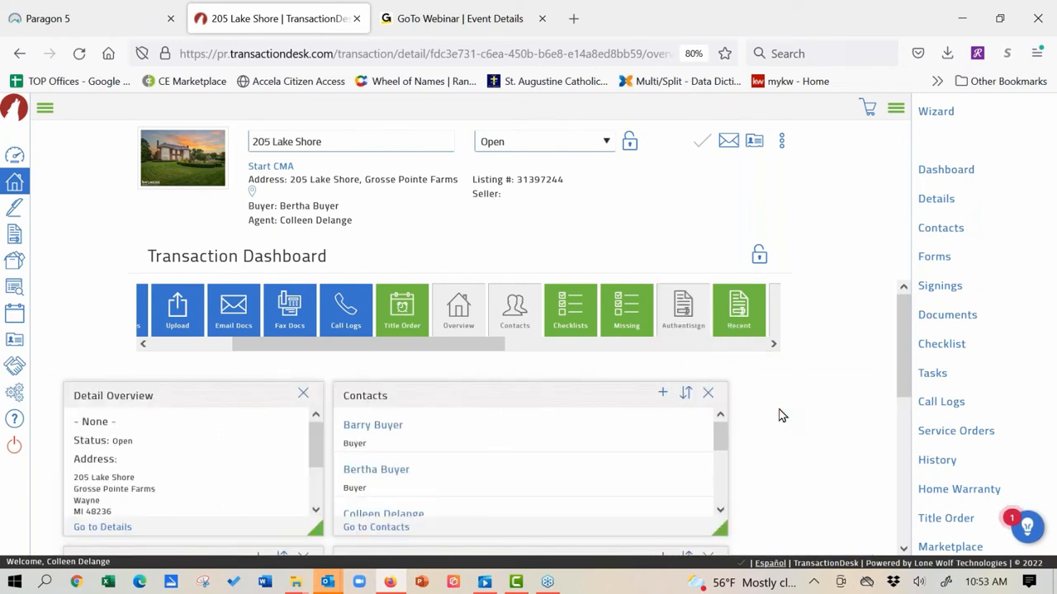
{"action": "left_click_drag", "start_coordinate": [911, 347], "coordinate": [901, 494]}
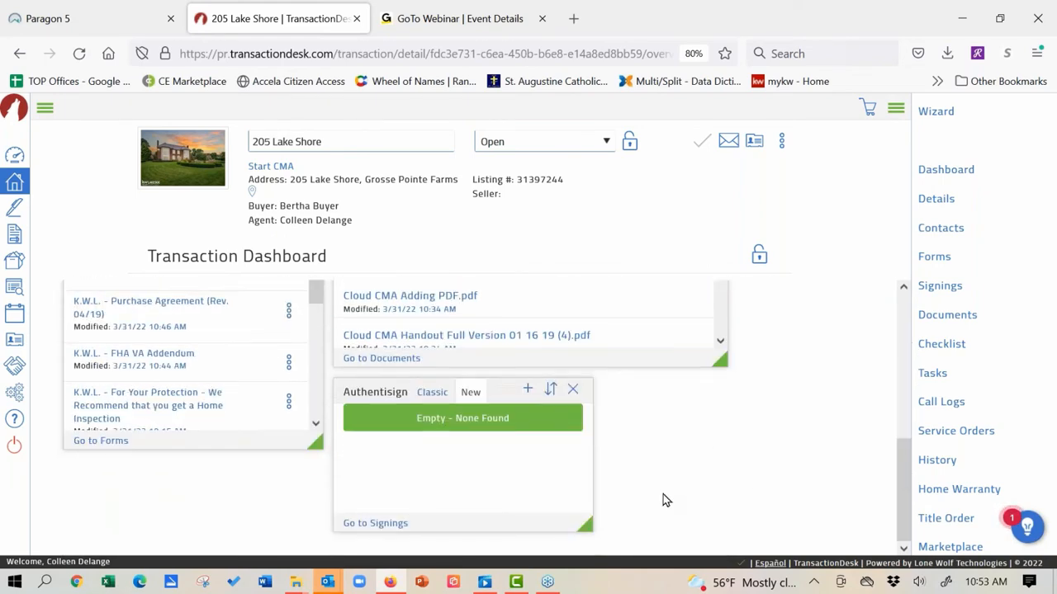
{"action": "left_click_drag", "start_coordinate": [589, 525], "coordinate": [725, 532]}
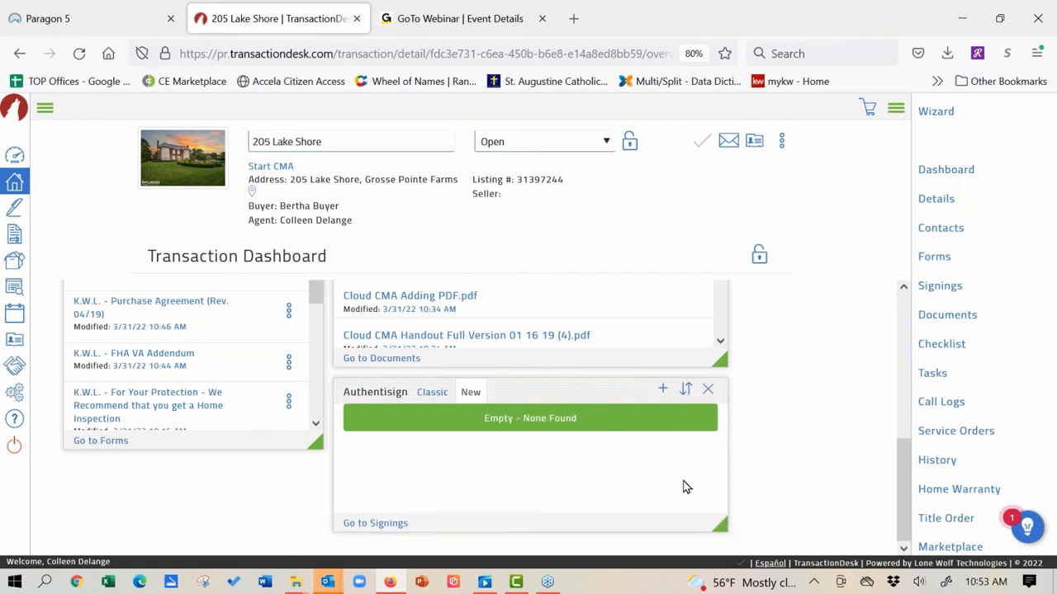
{"action": "left_click", "coordinate": [760, 255]}
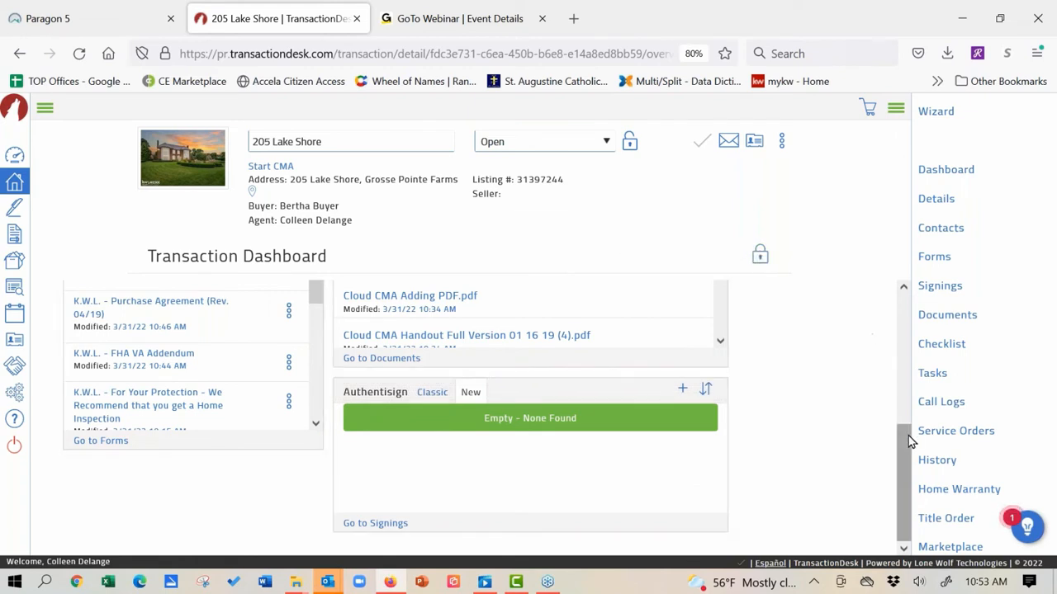
{"action": "left_click_drag", "start_coordinate": [901, 450], "coordinate": [900, 304]}
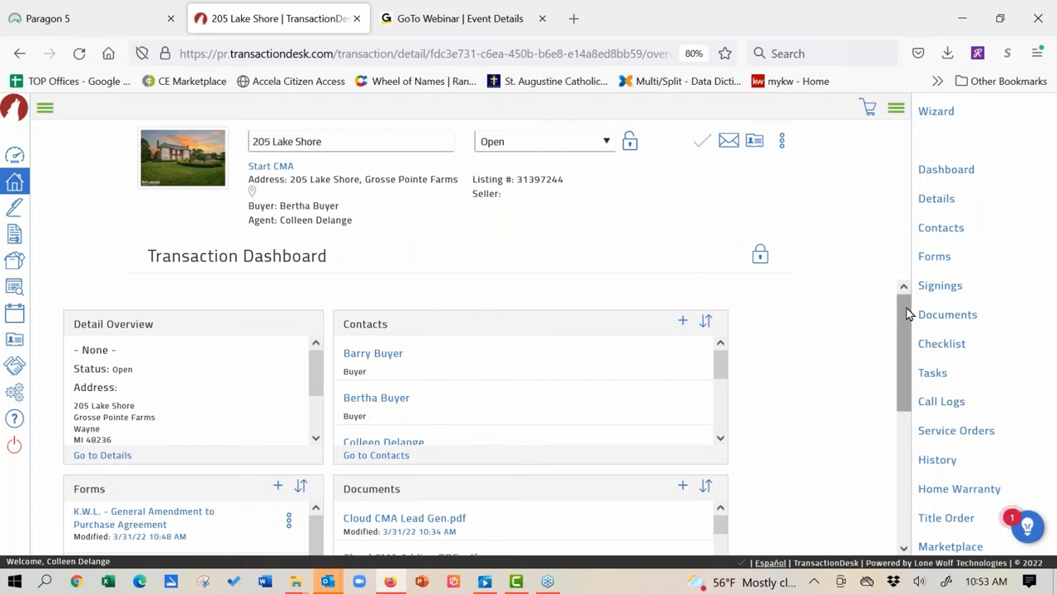
{"action": "mouse_move", "coordinate": [906, 313]}
{"action": "left_mouse_down"}
{"action": "mouse_move", "coordinate": [918, 455]}
{"action": "mouse_move", "coordinate": [890, 303]}
{"action": "left_mouse_up"}
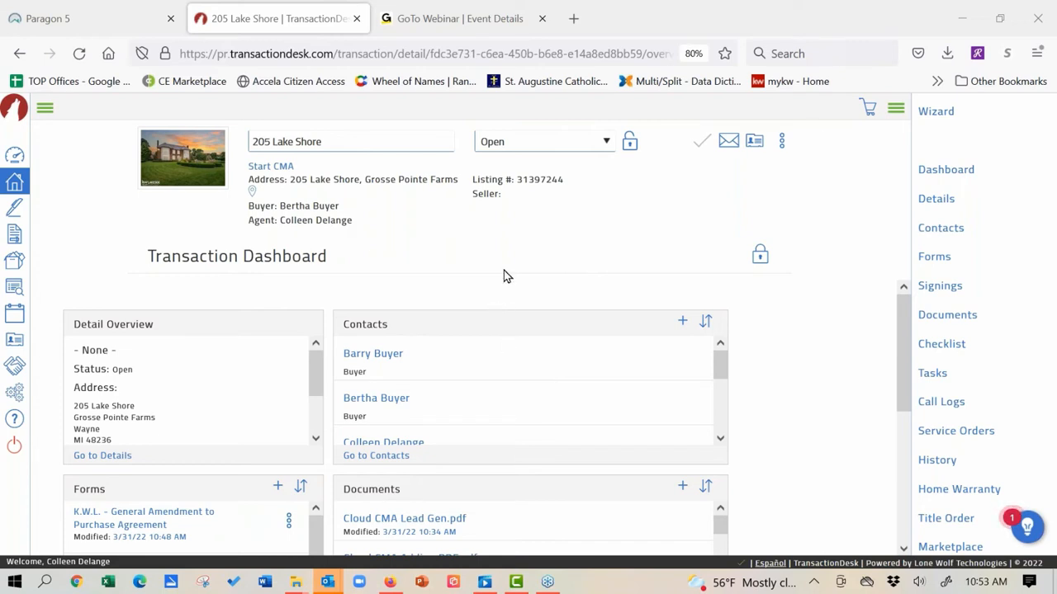
{"action": "left_click", "coordinate": [359, 18]}
{"action": "left_click", "coordinate": [102, 18]}
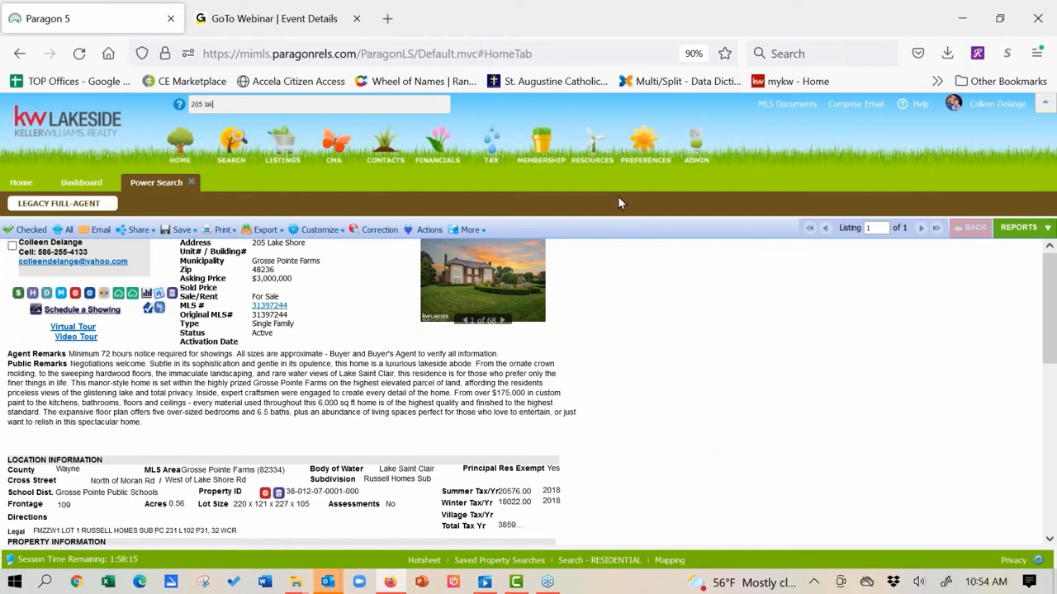
{"action": "mouse_move", "coordinate": [593, 144]}
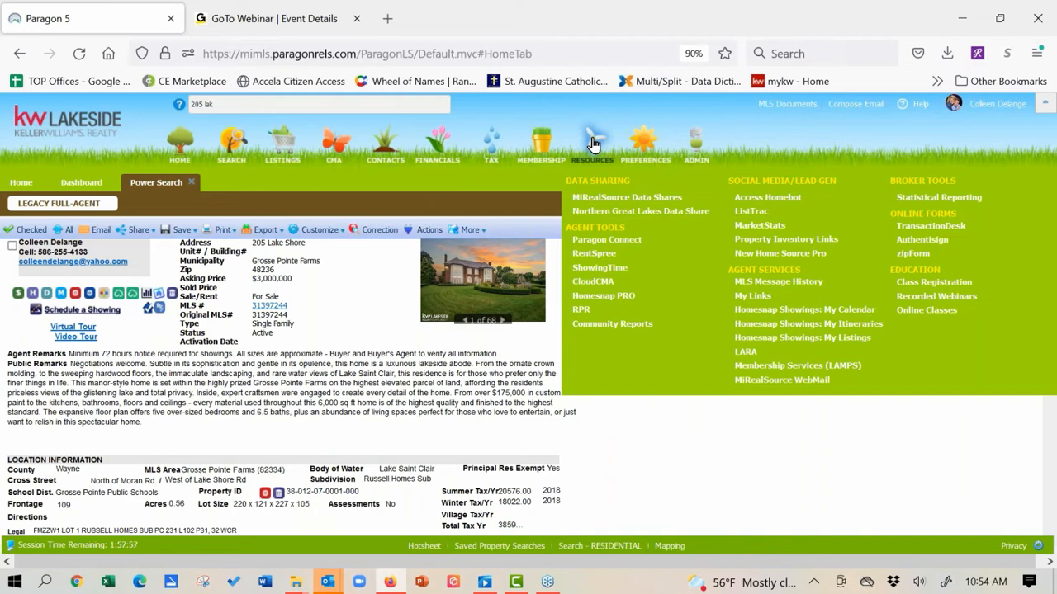
{"action": "left_click", "coordinate": [936, 235]}
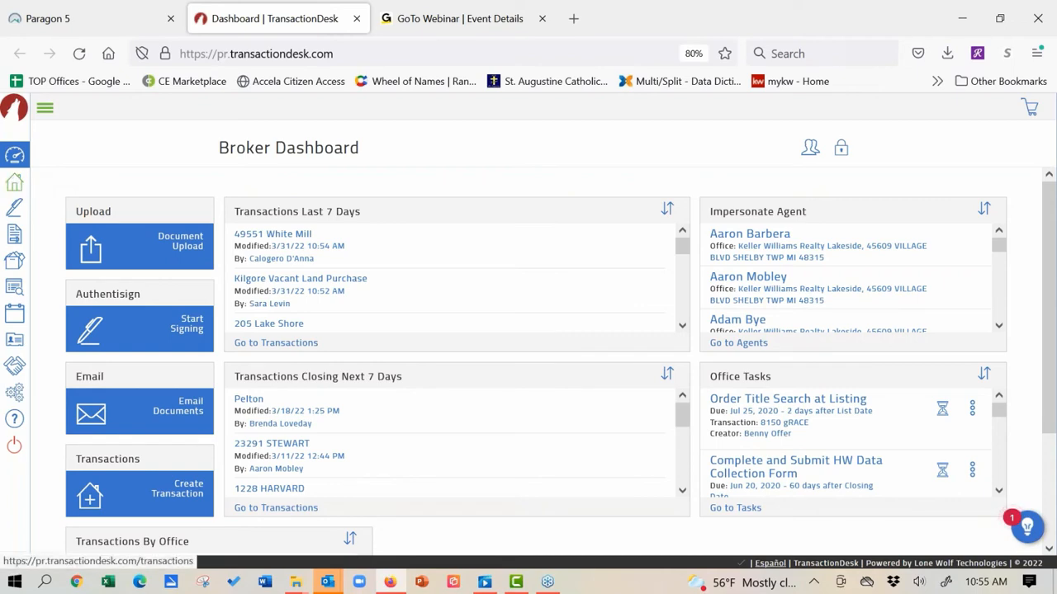
Step: Go to the Transactions list and start a new transaction with Create Transaction
{"action": "left_click", "coordinate": [14, 184]}
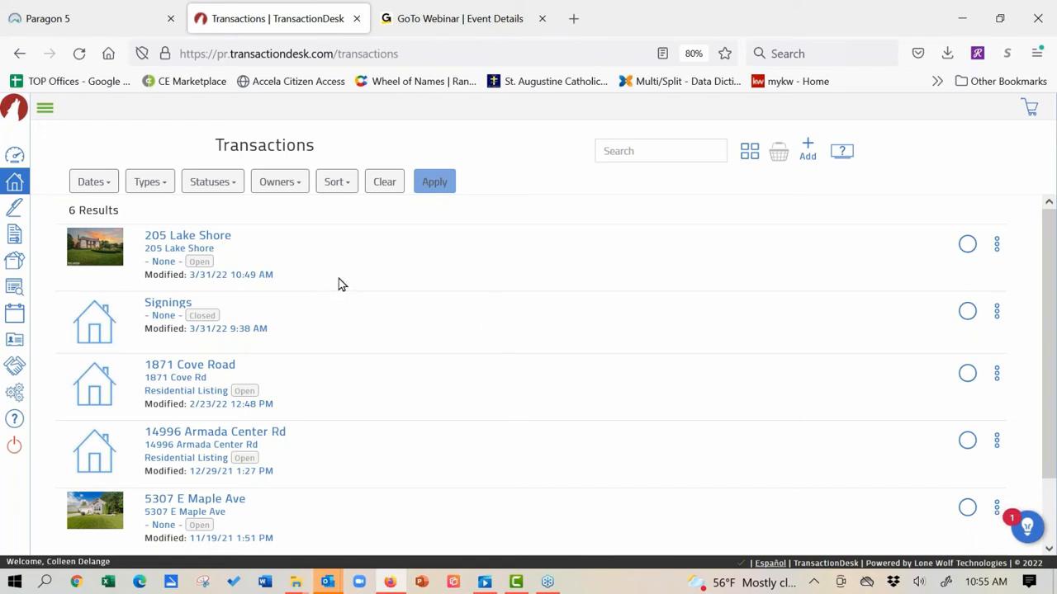
{"action": "left_click", "coordinate": [809, 152]}
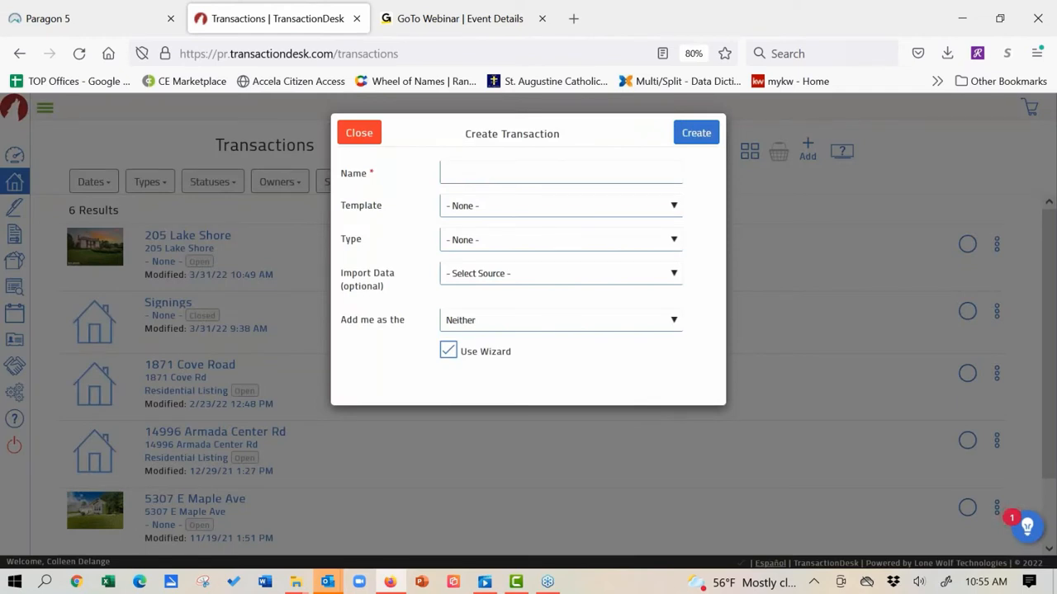
{"action": "left_click", "coordinate": [637, 175]}
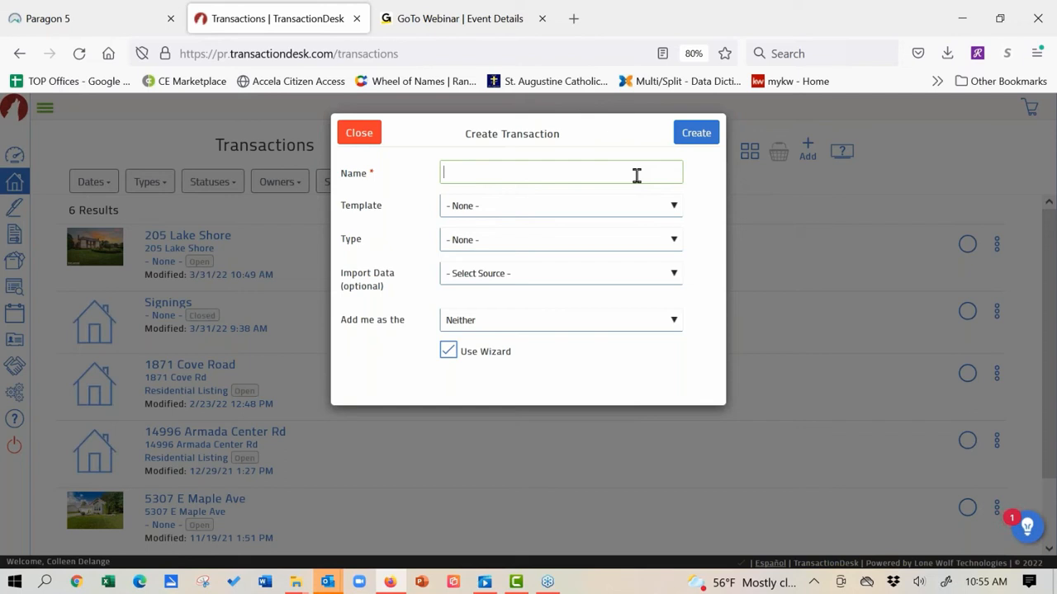
{"action": "type", "text": "4153"}
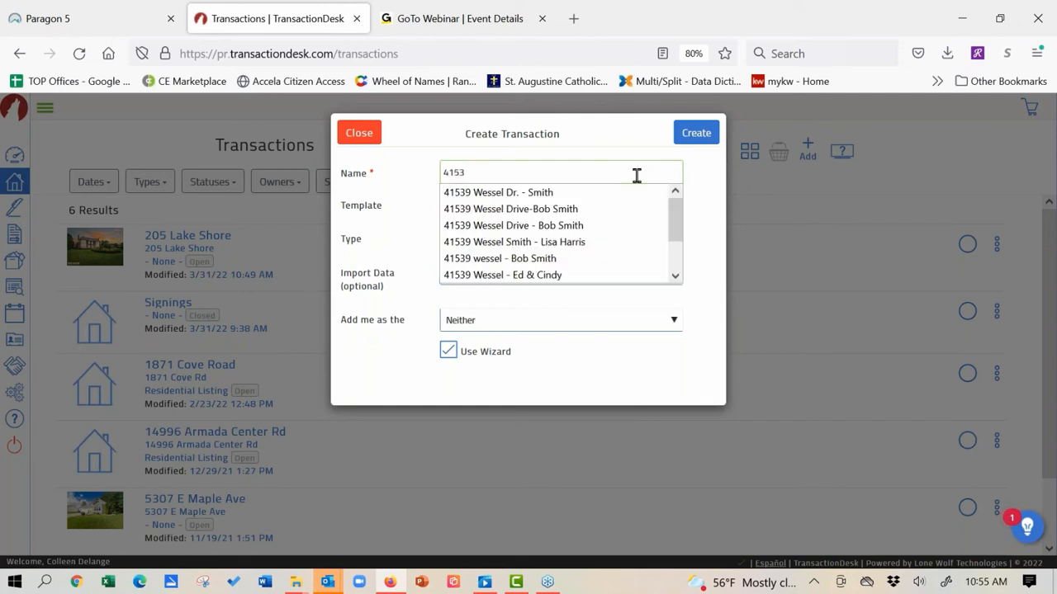
{"action": "left_click", "coordinate": [608, 196]}
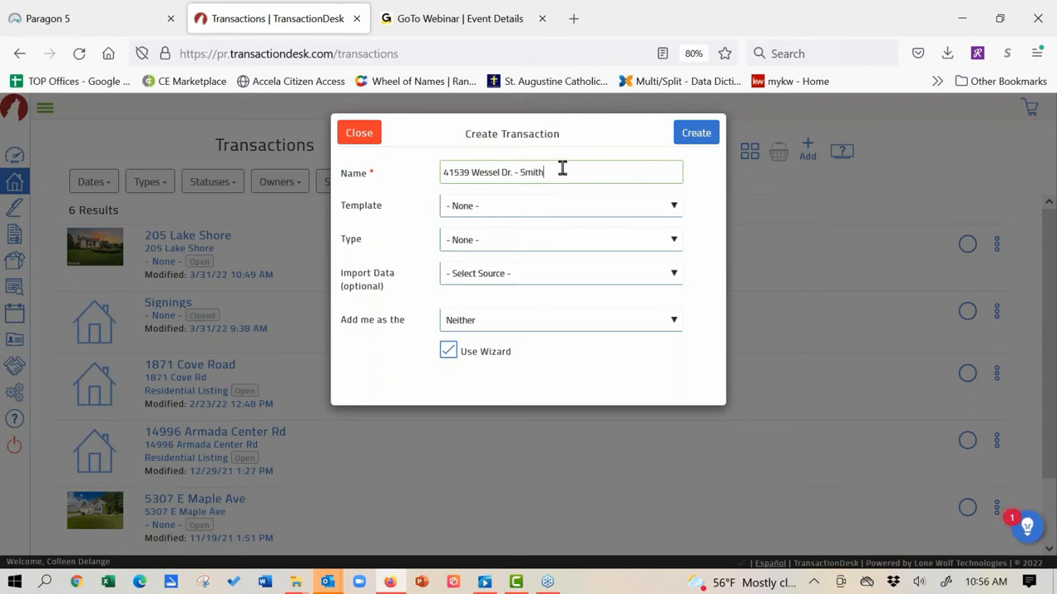
{"action": "left_click", "coordinate": [560, 212]}
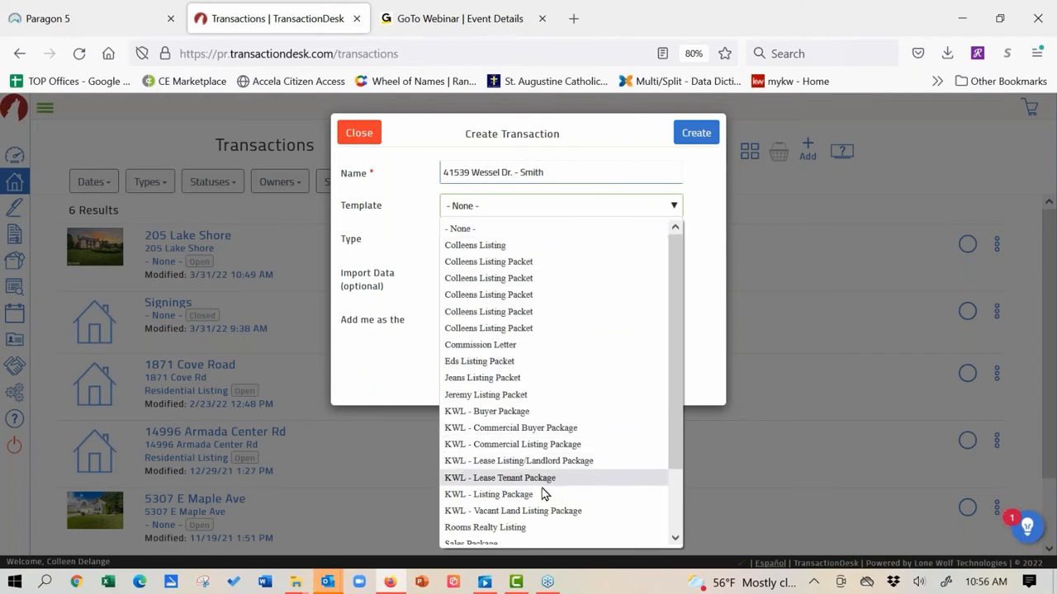
{"action": "left_click", "coordinate": [490, 500]}
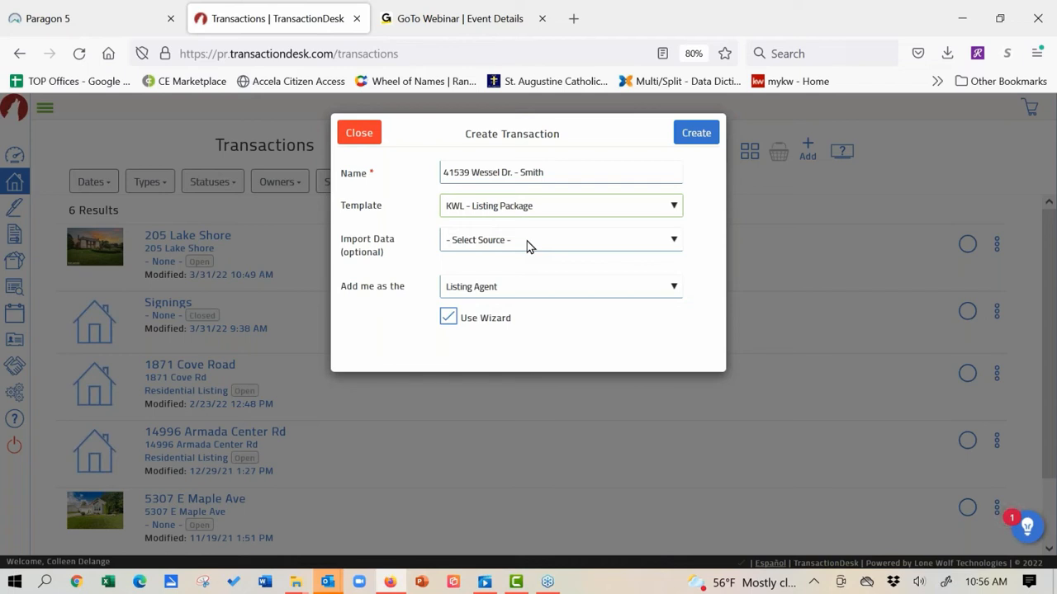
{"action": "left_click", "coordinate": [529, 241]}
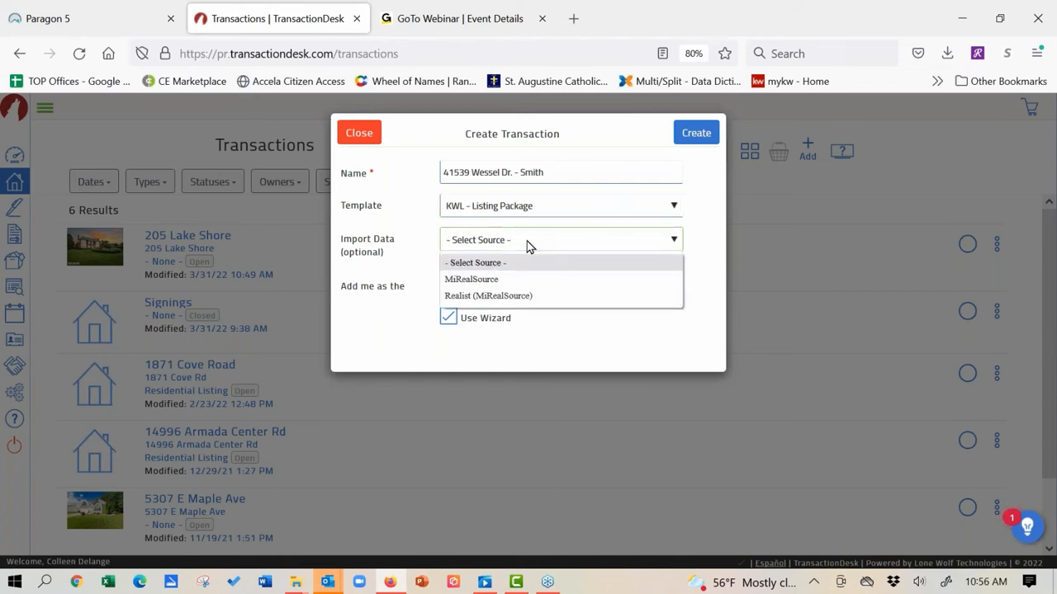
Step: Choose Realist (MiRealSource) as the import source and bring up the Tax ID search
{"action": "left_click", "coordinate": [474, 297]}
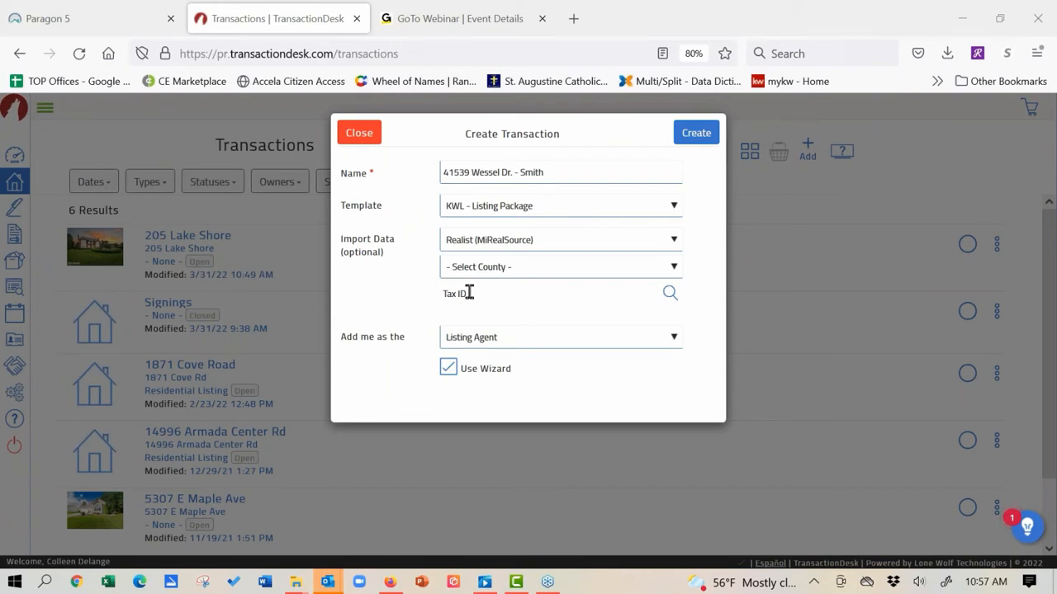
{"action": "left_click", "coordinate": [670, 294]}
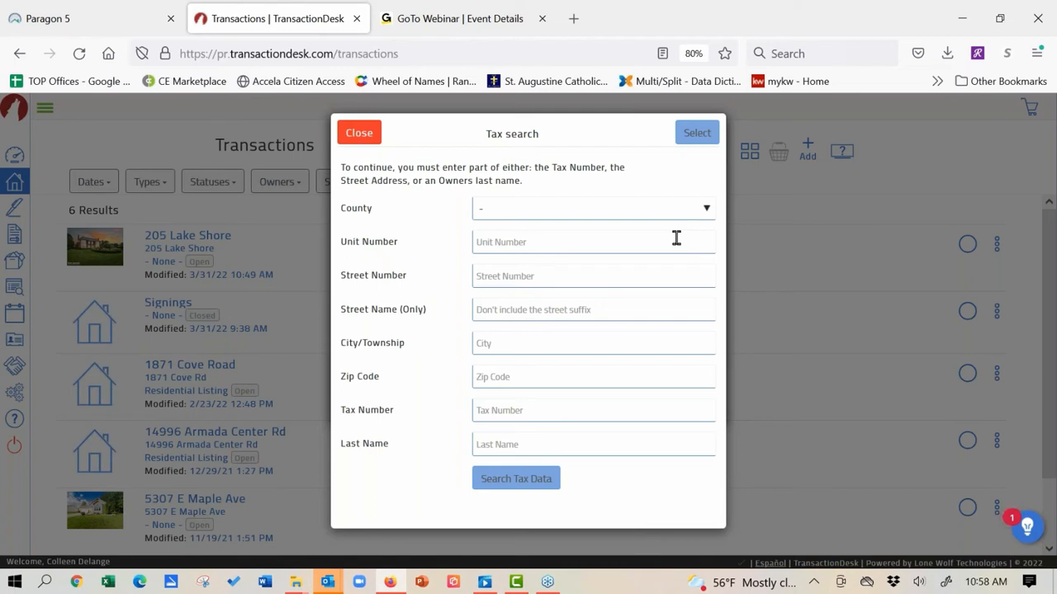
{"action": "left_click", "coordinate": [708, 211]}
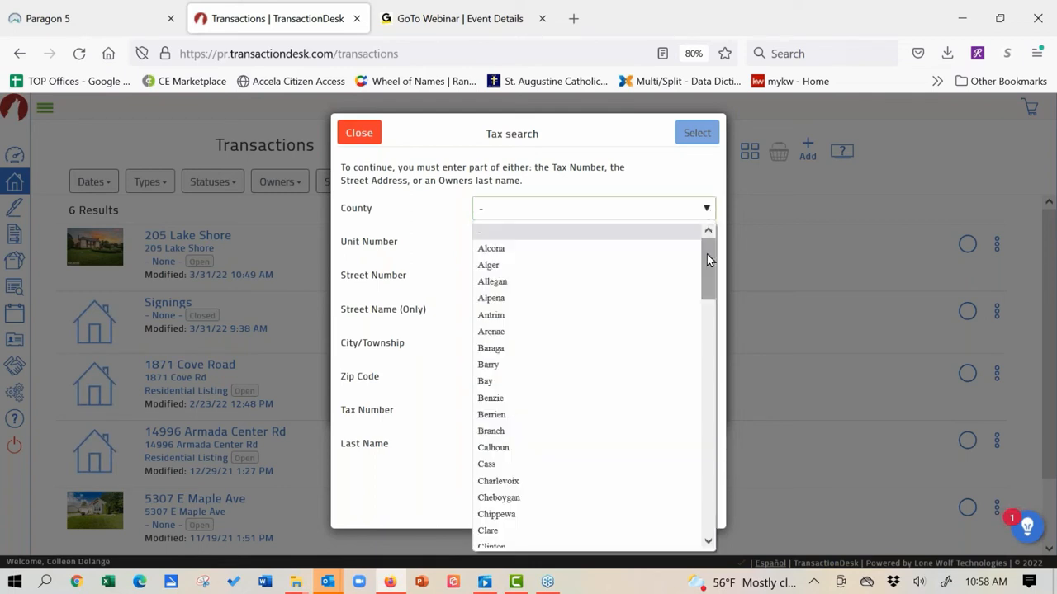
{"action": "left_click_drag", "start_coordinate": [707, 285], "coordinate": [720, 371]}
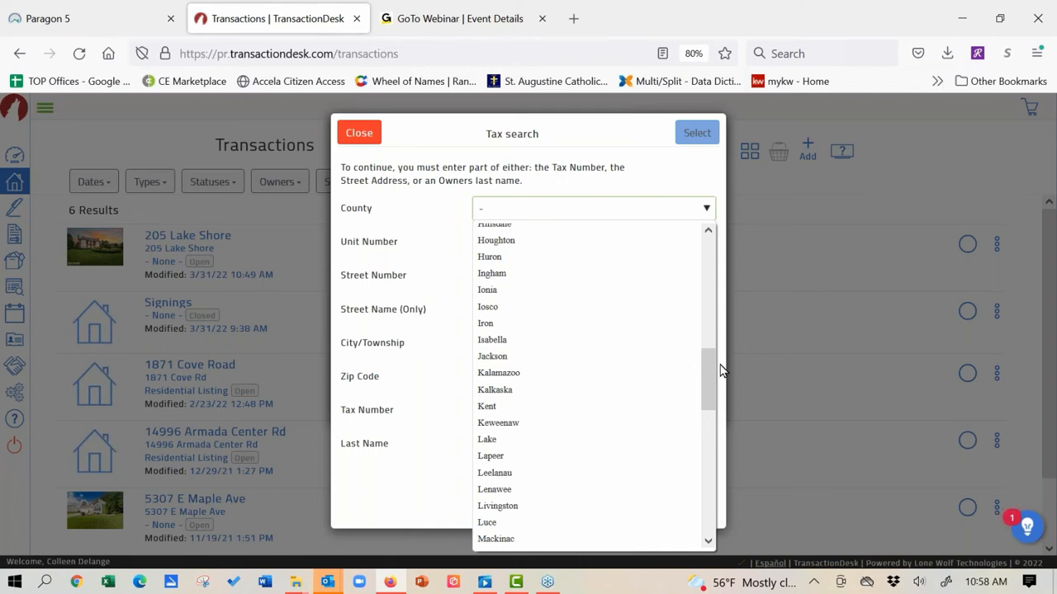
{"action": "left_click_drag", "start_coordinate": [706, 368], "coordinate": [708, 402]}
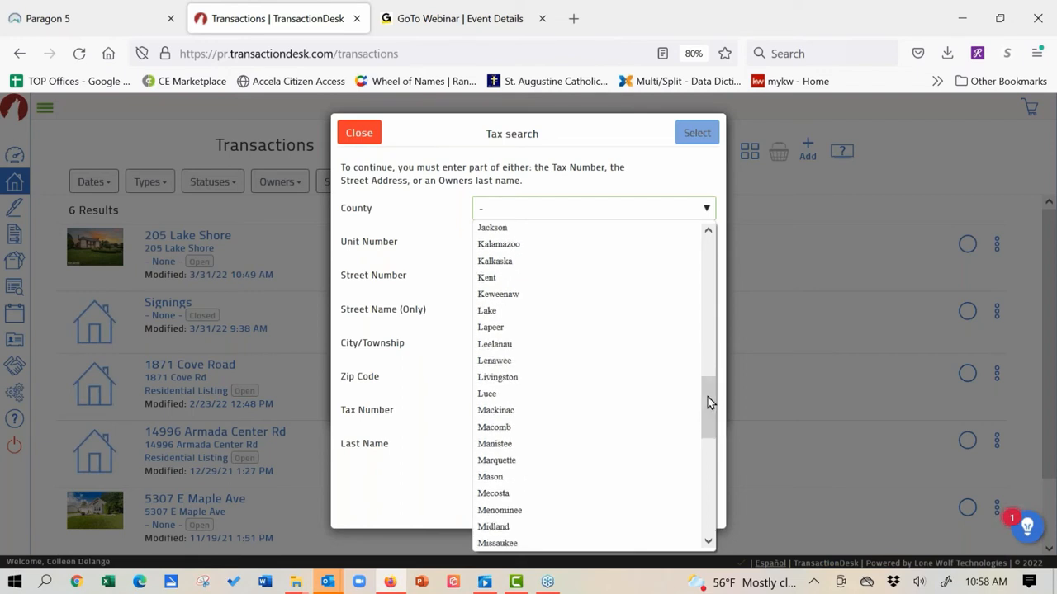
{"action": "left_click", "coordinate": [564, 433]}
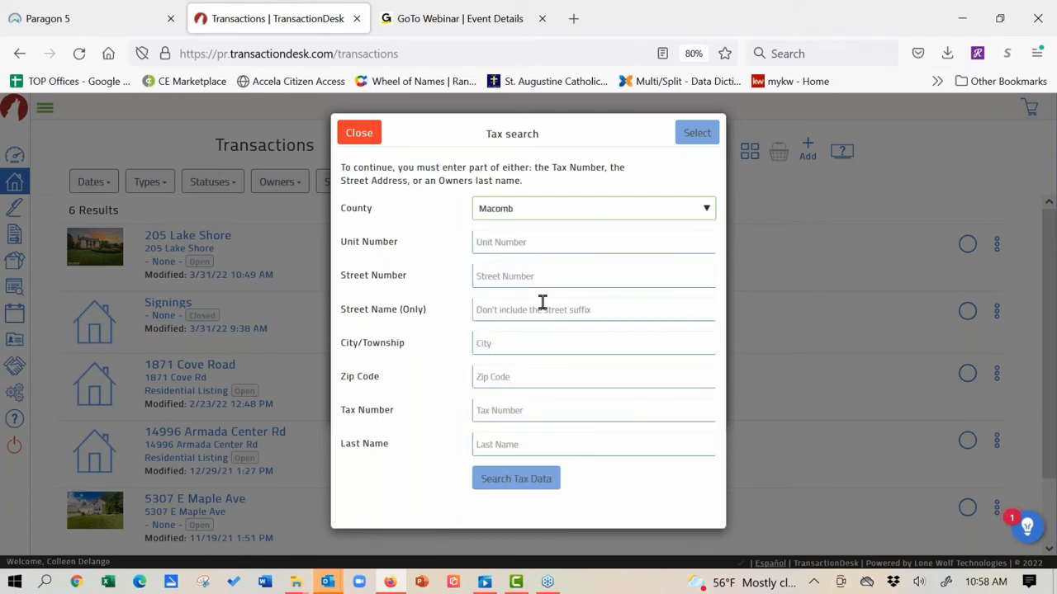
{"action": "left_click", "coordinate": [537, 274]}
{"action": "type", "text": "41"}
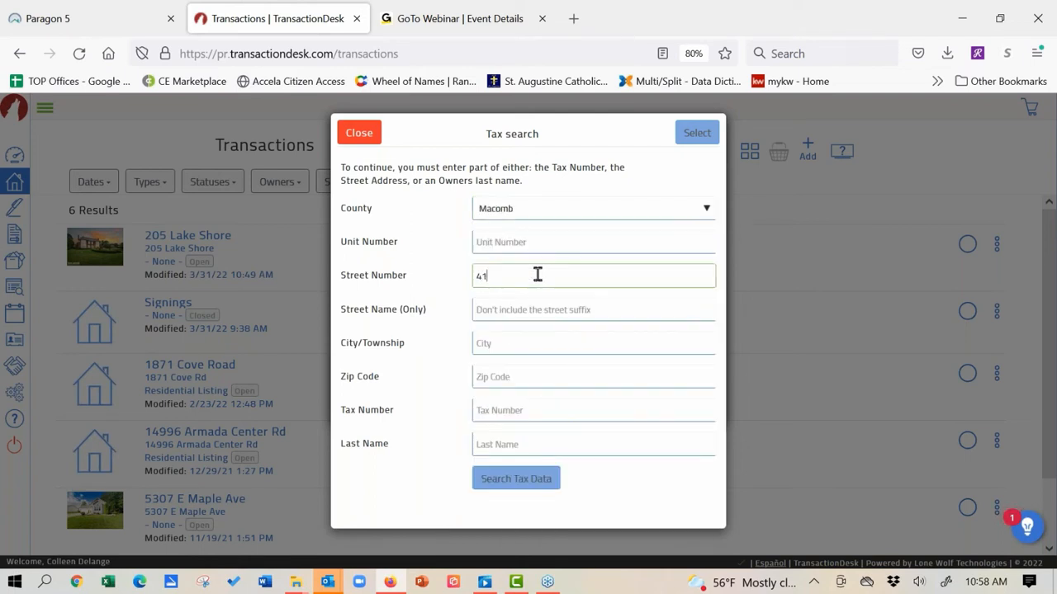
{"action": "type", "text": "539"}
{"action": "left_click", "coordinate": [529, 318]}
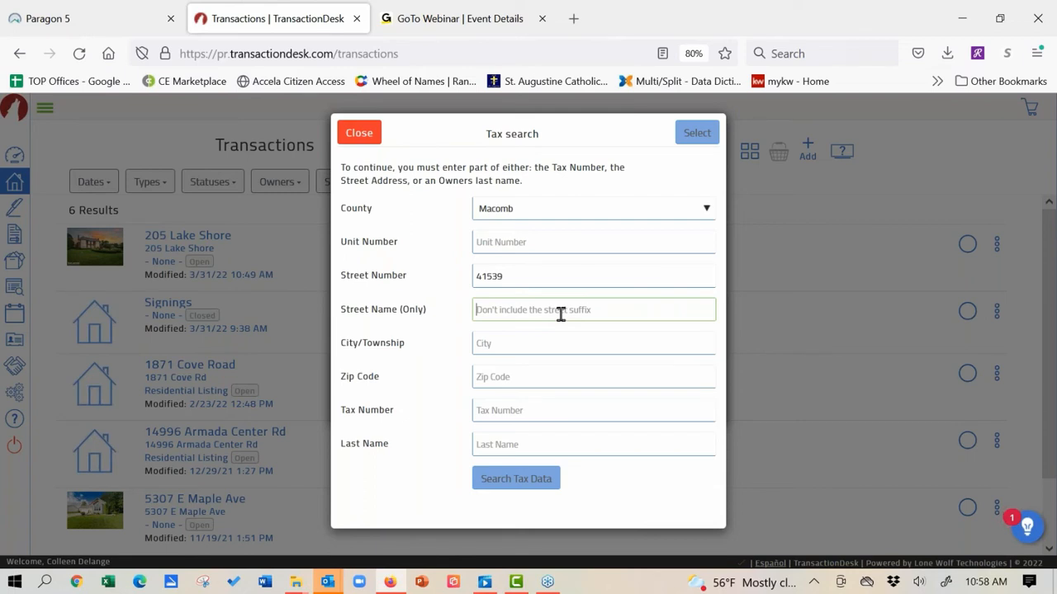
{"action": "type", "text": "wessel"}
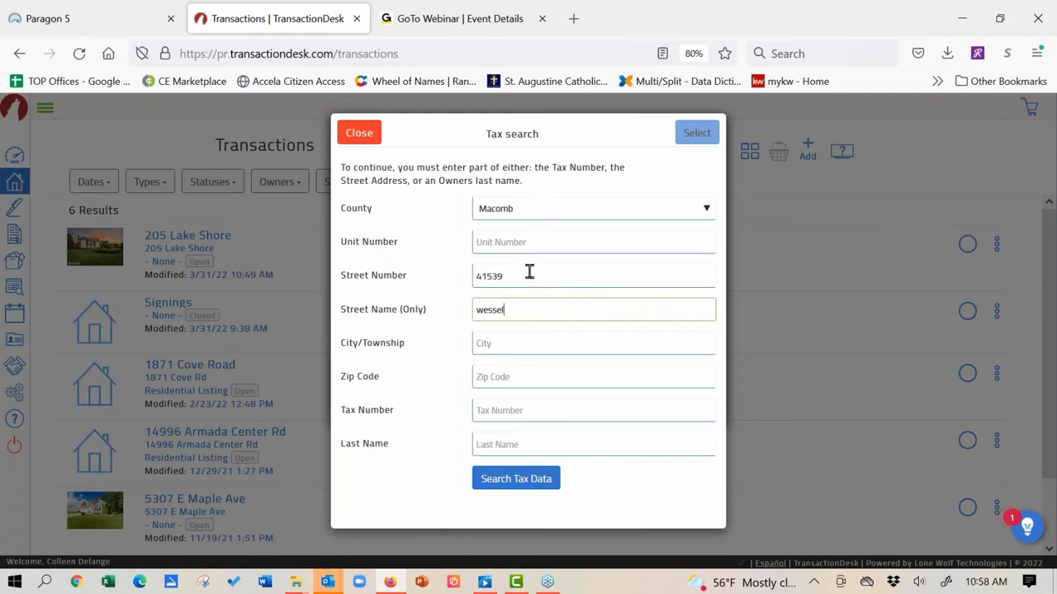
{"action": "left_click", "coordinate": [535, 486]}
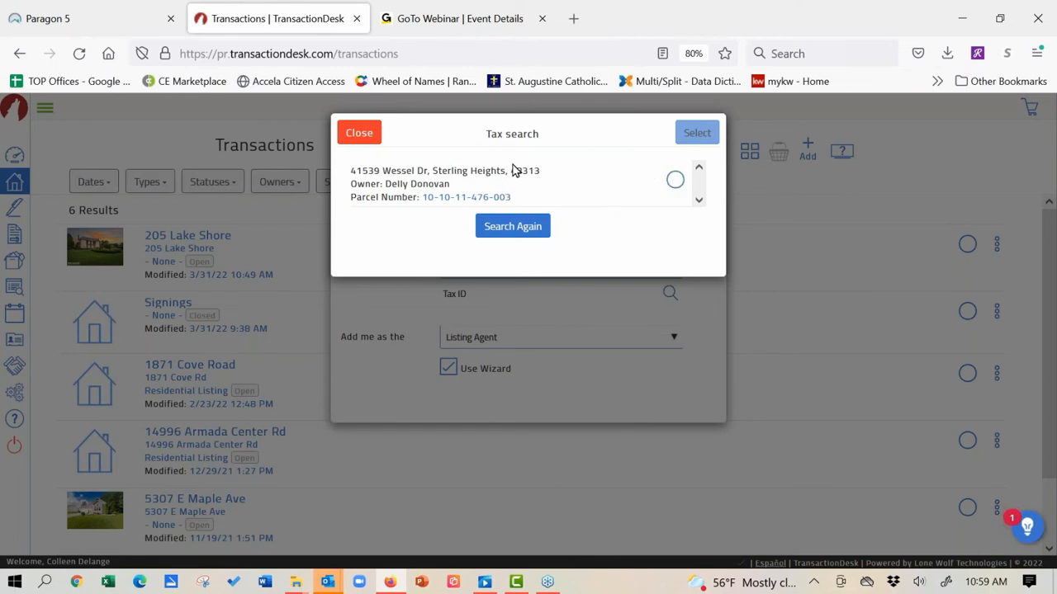
{"action": "left_click", "coordinate": [676, 183]}
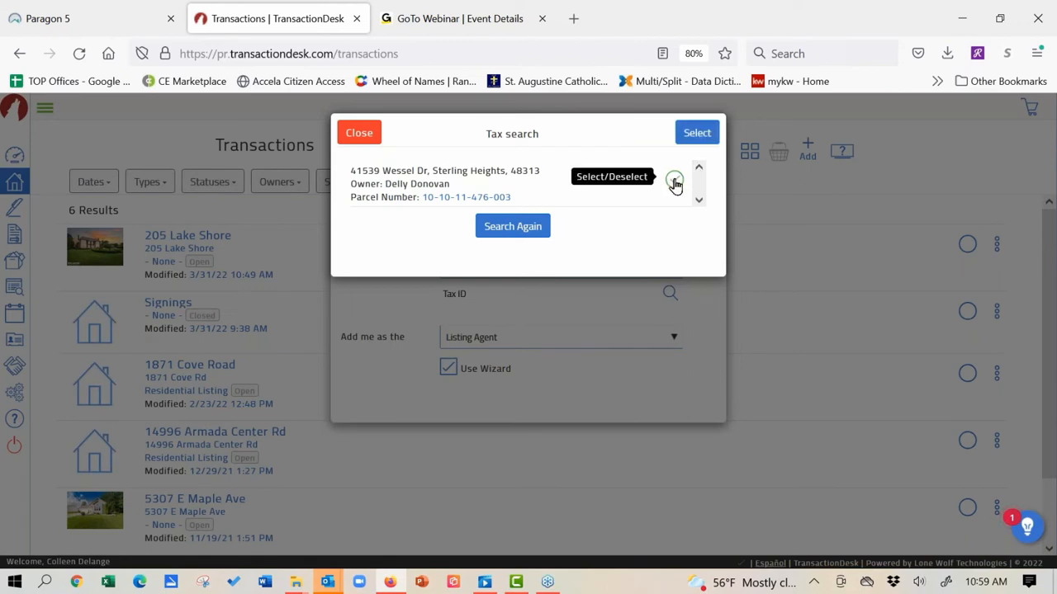
{"action": "left_click", "coordinate": [696, 134]}
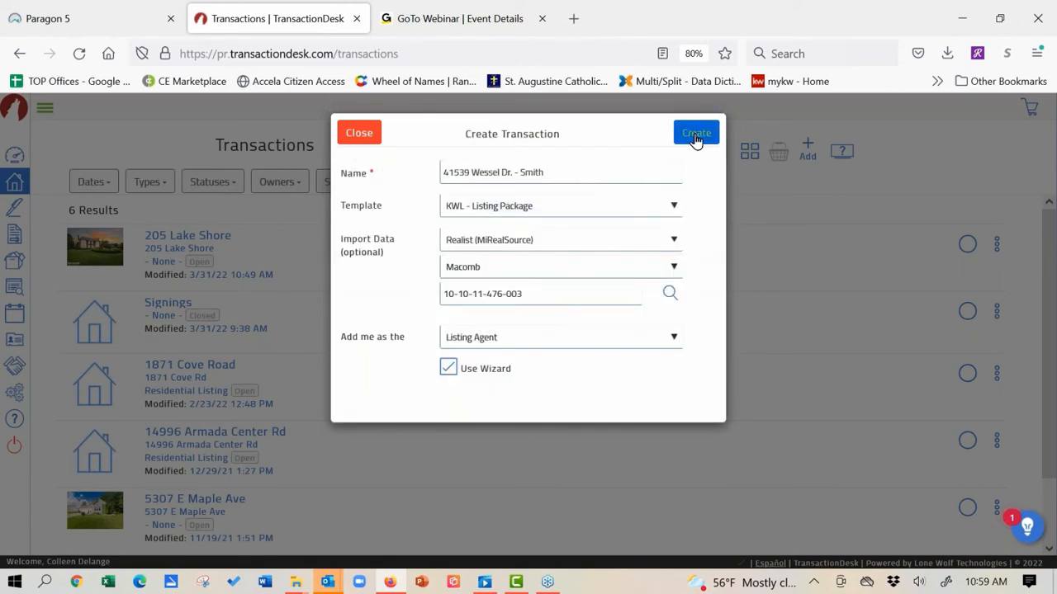
Step: Create the transaction and review the imported Details, such as the 1973 build year and subdivision
{"action": "left_click", "coordinate": [696, 136]}
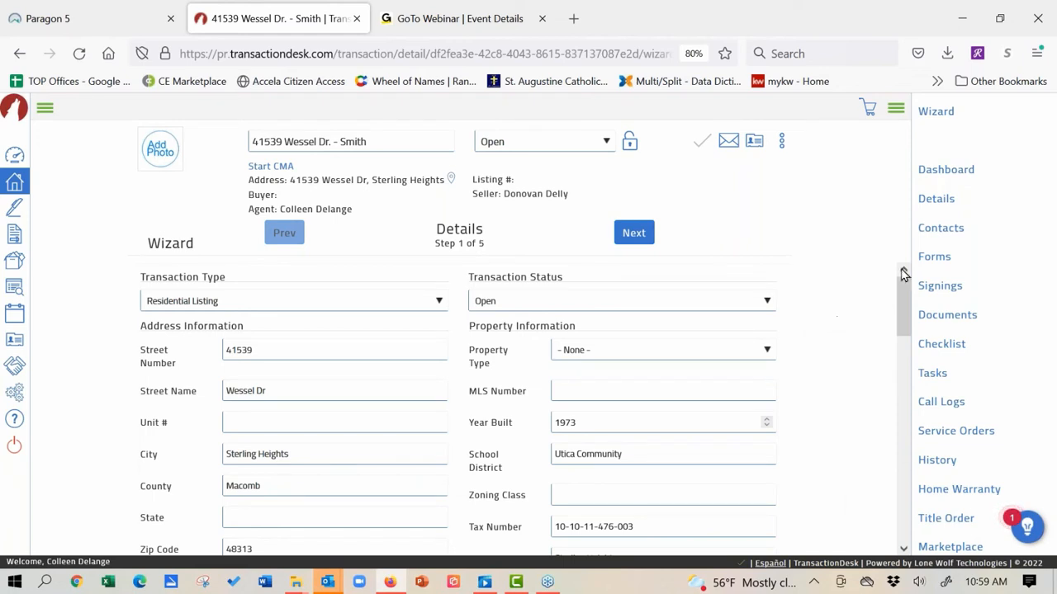
{"action": "left_click_drag", "start_coordinate": [904, 289], "coordinate": [904, 323]}
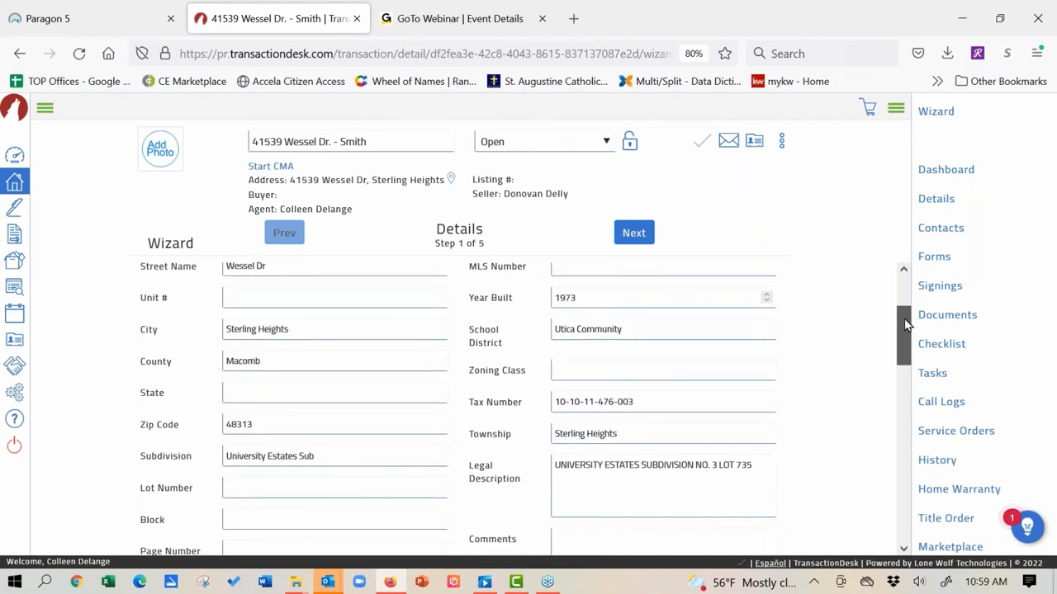
{"action": "left_click_drag", "start_coordinate": [903, 322], "coordinate": [903, 275]}
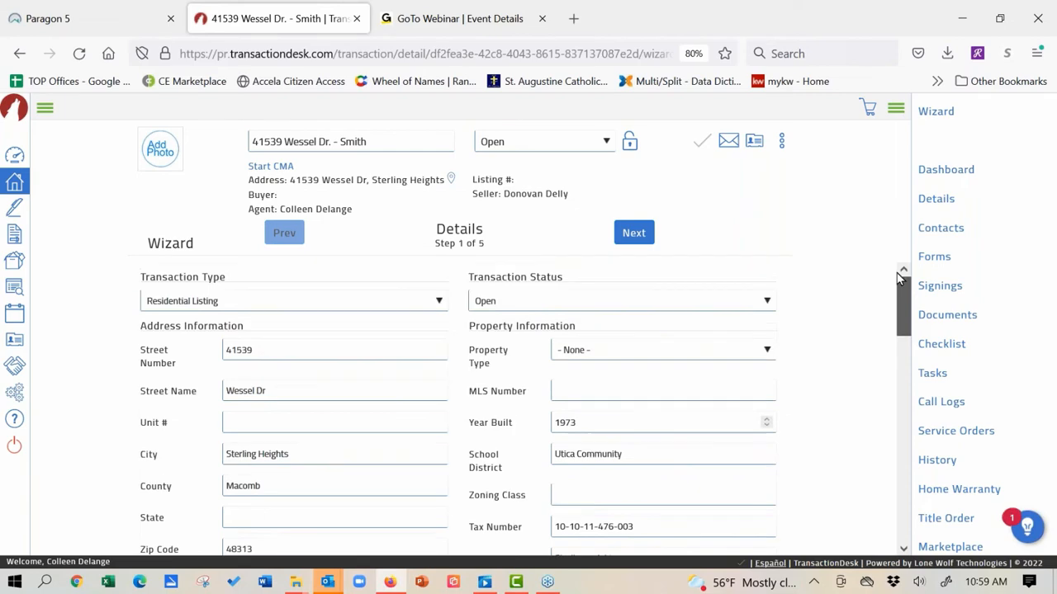
Step: Advance the wizard past Transaction Dates and Contacts to the Forms step
{"action": "left_click", "coordinate": [636, 235]}
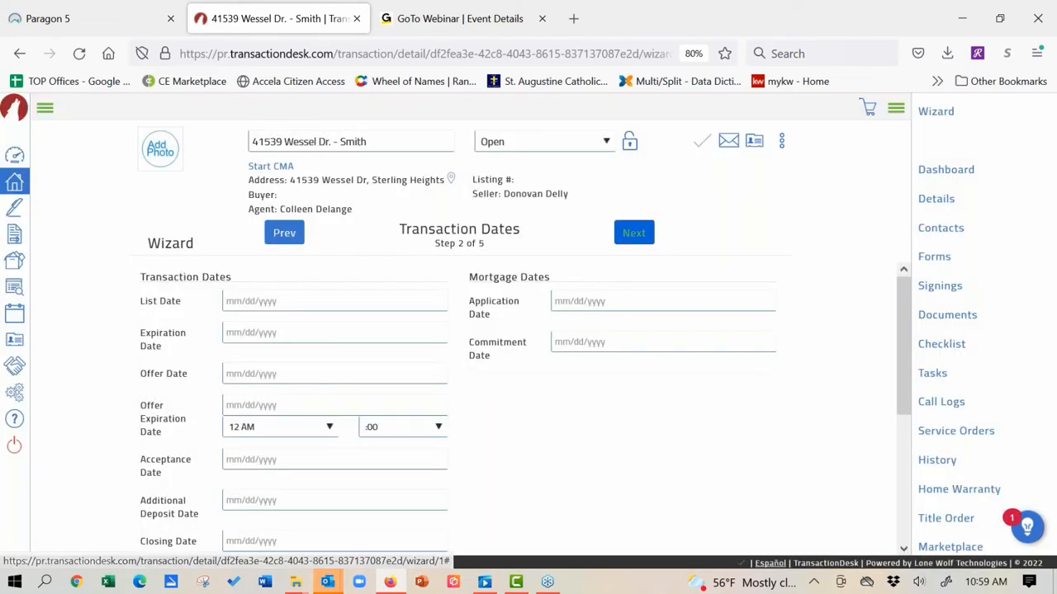
{"action": "left_click", "coordinate": [640, 239]}
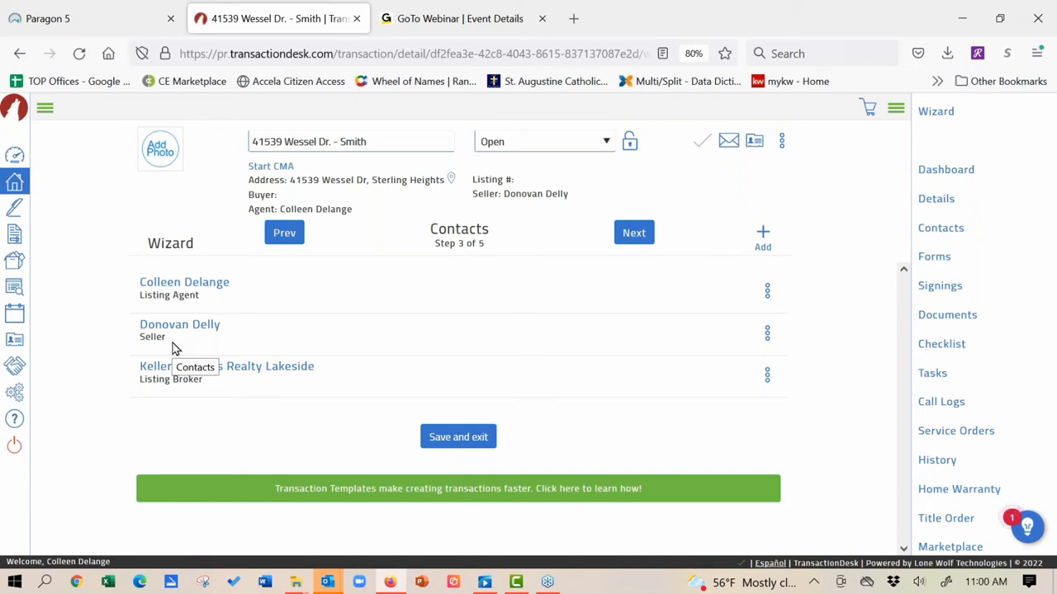
{"action": "left_click", "coordinate": [632, 233]}
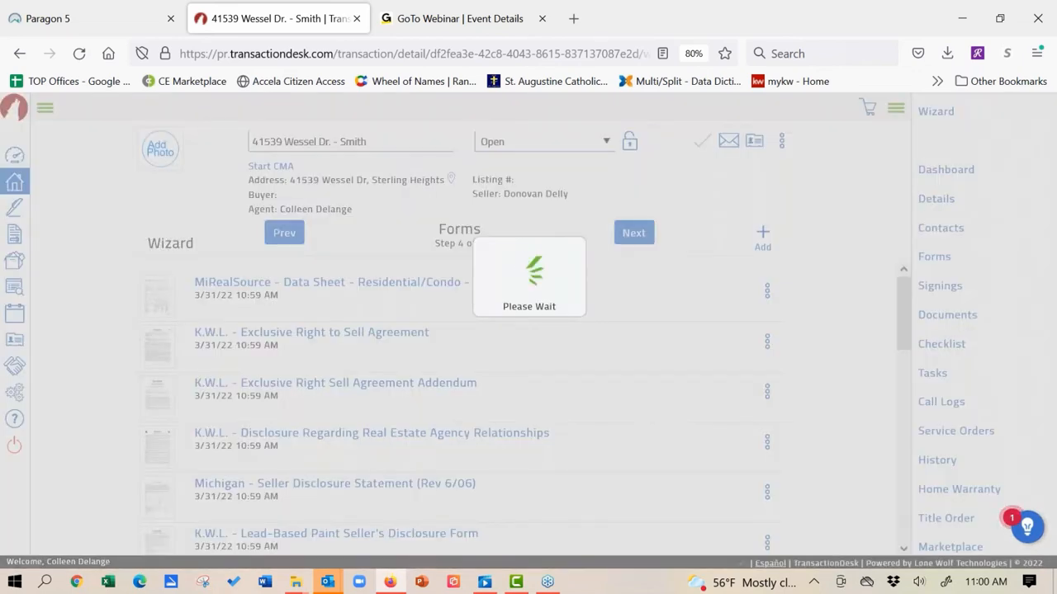
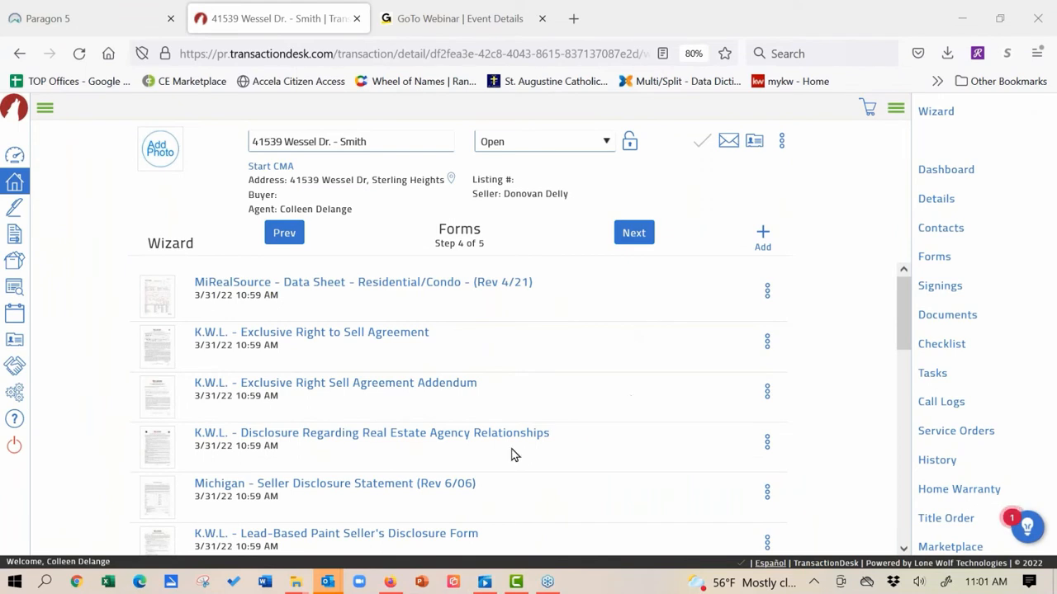
{"action": "left_click", "coordinate": [356, 489]}
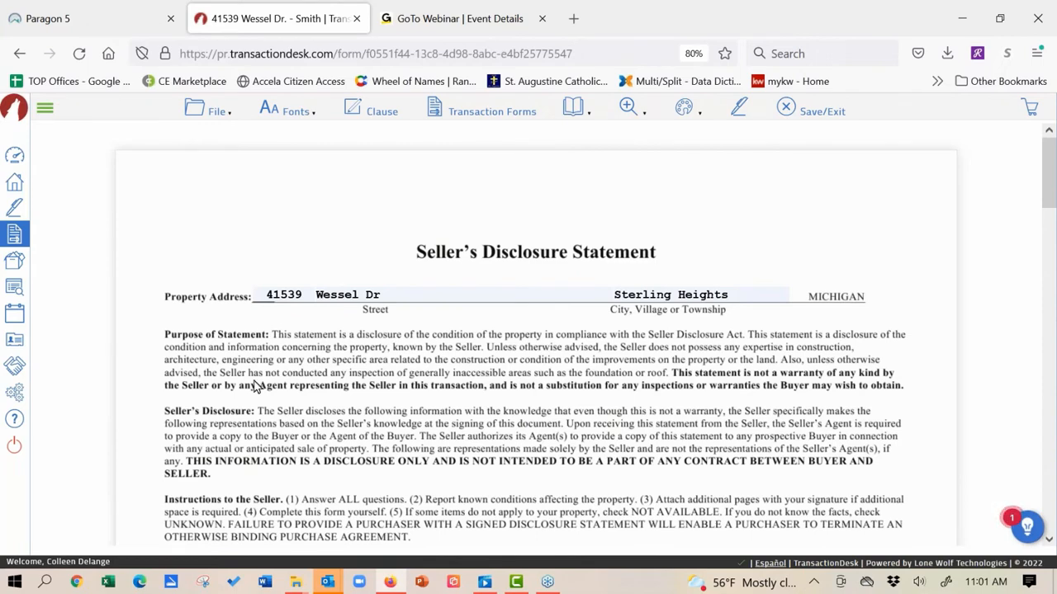
{"action": "scroll", "coordinate": [281, 409], "scroll_direction": "down", "scroll_amount": 5}
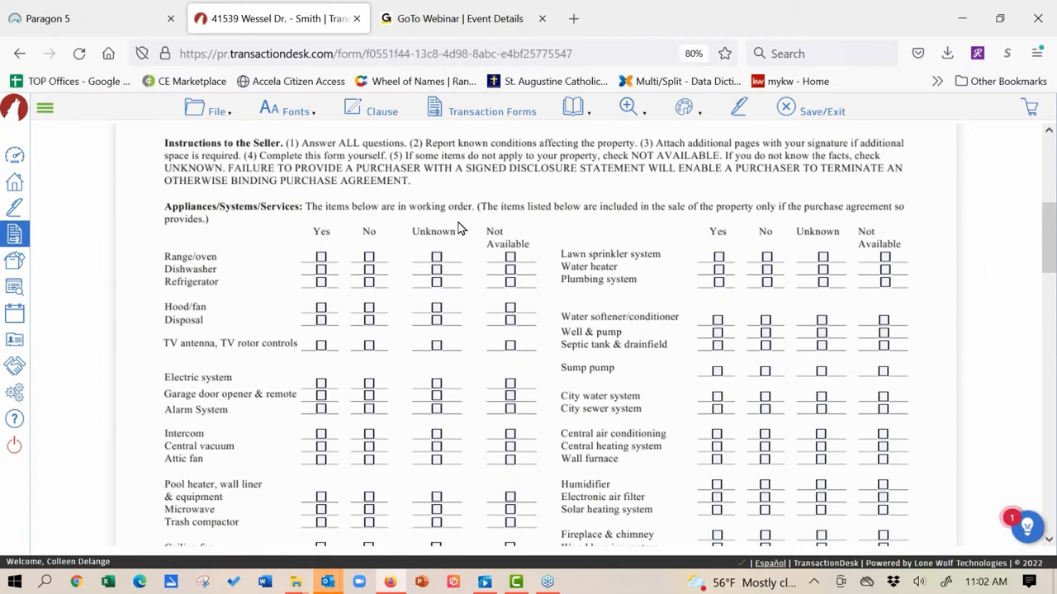
{"action": "scroll", "coordinate": [231, 377], "scroll_direction": "up", "scroll_amount": 5}
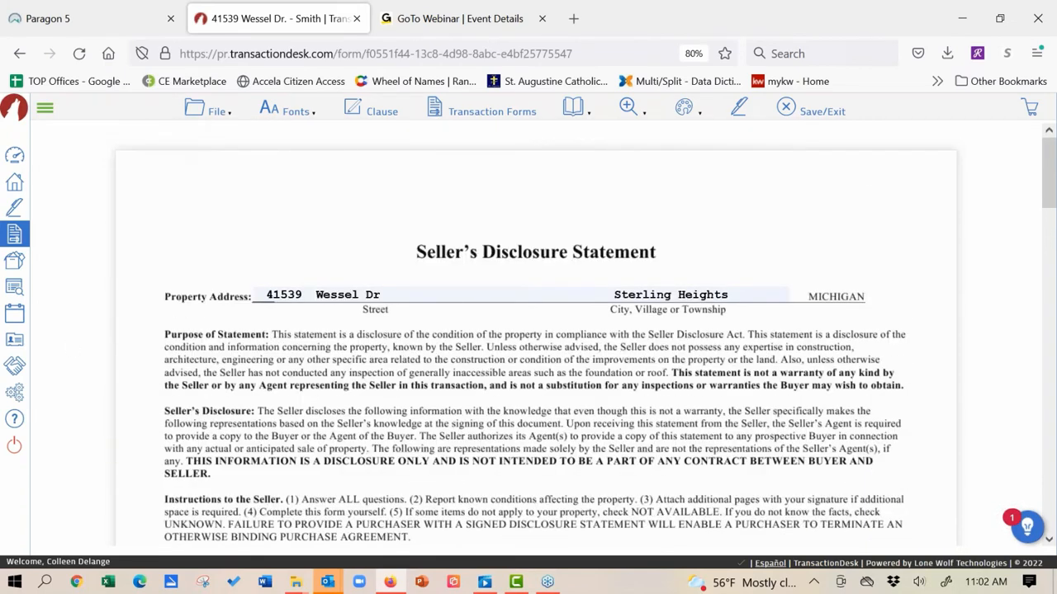
Step: Start emailing the Michigan - Seller Disclosure Statement through File > Send > Email
{"action": "left_click", "coordinate": [216, 110]}
{"action": "mouse_move", "coordinate": [221, 415]}
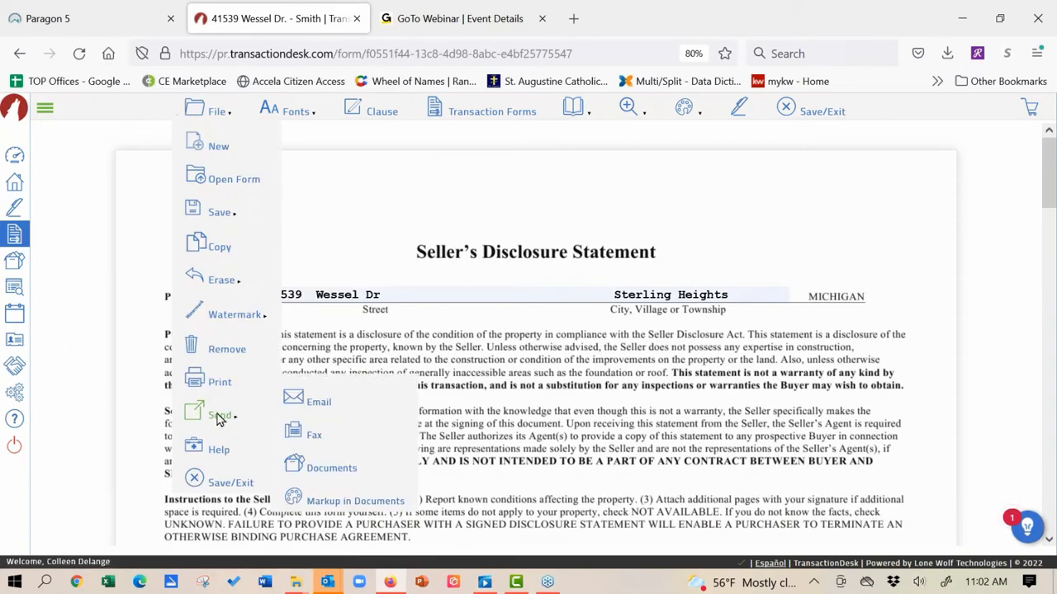
{"action": "left_click", "coordinate": [315, 403]}
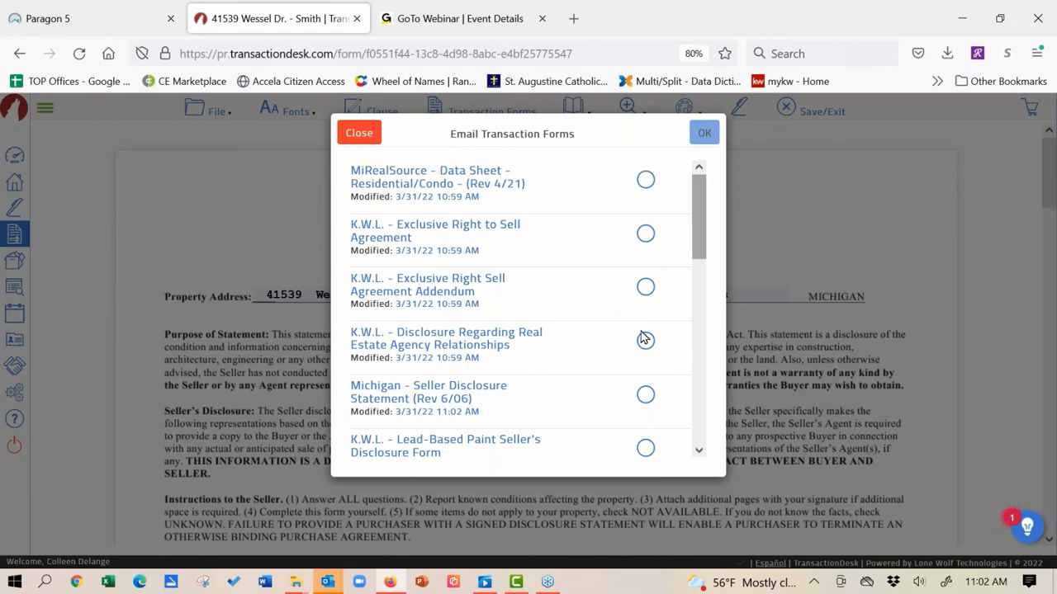
{"action": "left_click", "coordinate": [646, 402]}
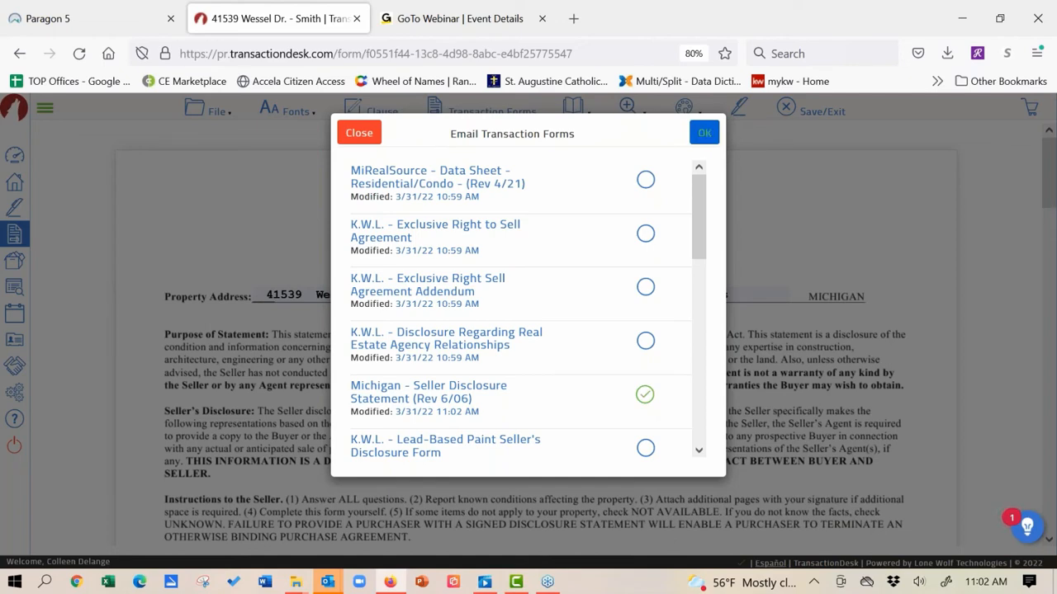
{"action": "left_click", "coordinate": [705, 133]}
{"action": "left_click", "coordinate": [512, 213]}
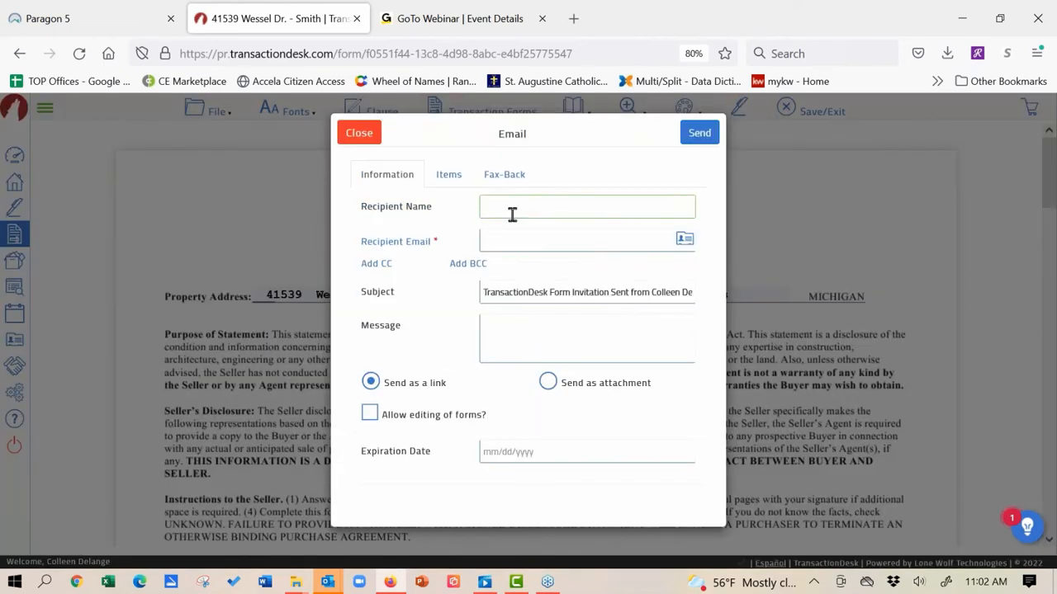
Step: Address the email to the seller's name and e-mail, with subject 'See you on friday'
{"action": "type", "text": "Sally D"}
{"action": "key", "text": "BackSpace"}
{"action": "type", "text": "Seller"}
{"action": "left_click", "coordinate": [516, 244]}
{"action": "type", "text": "col"}
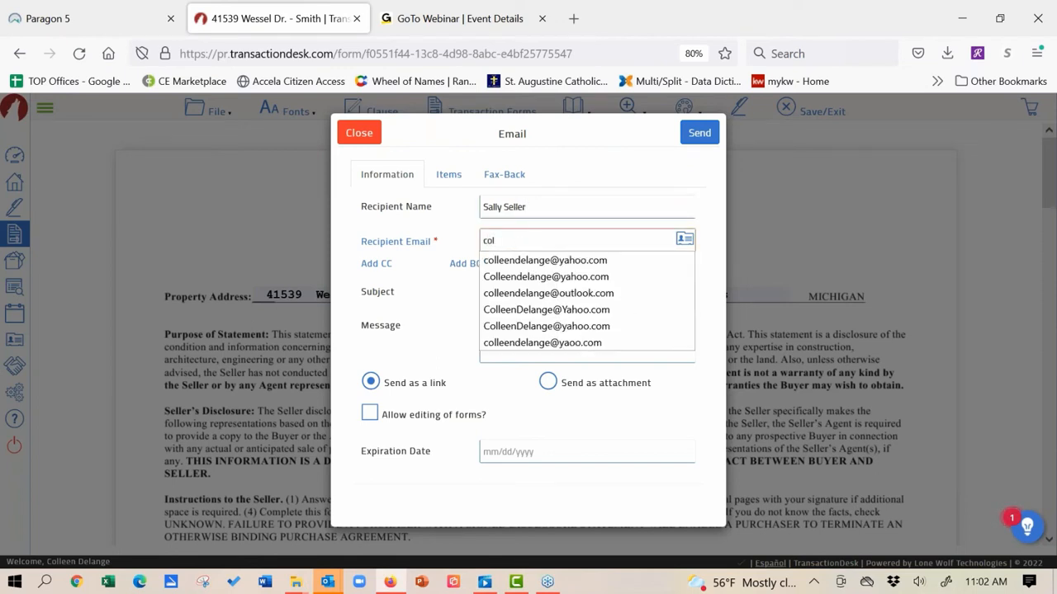
{"action": "left_click", "coordinate": [529, 261]}
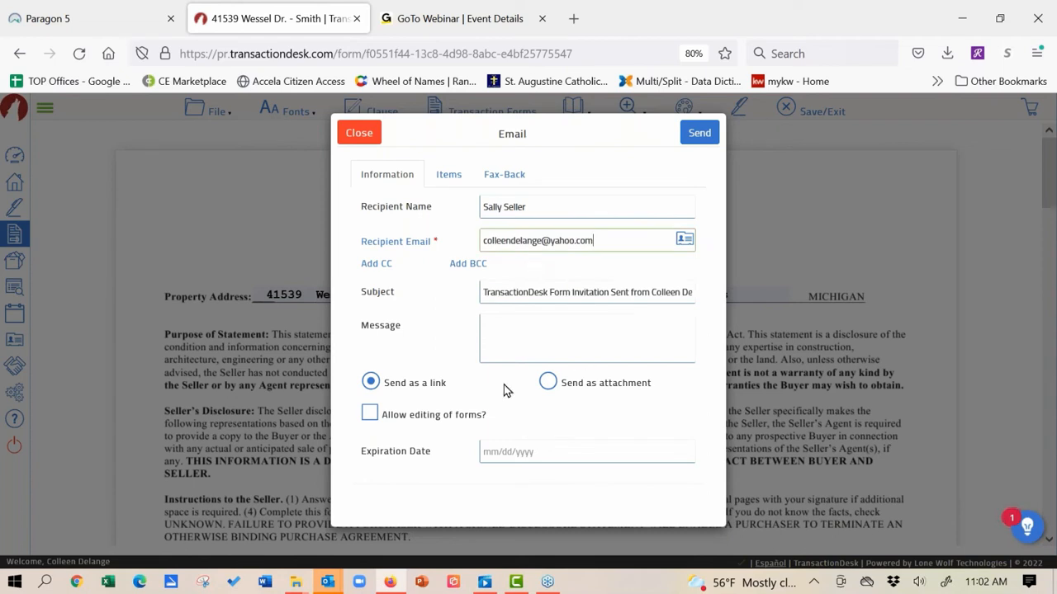
{"action": "key", "text": "Tab"}
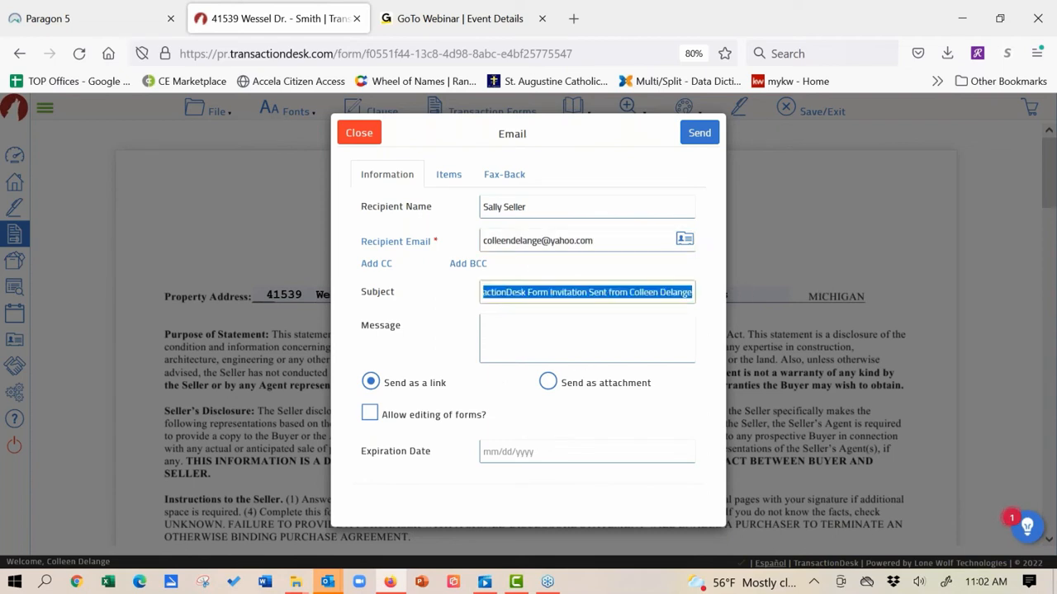
{"action": "key", "text": "BackSpace"}
{"action": "type", "text": "See "}
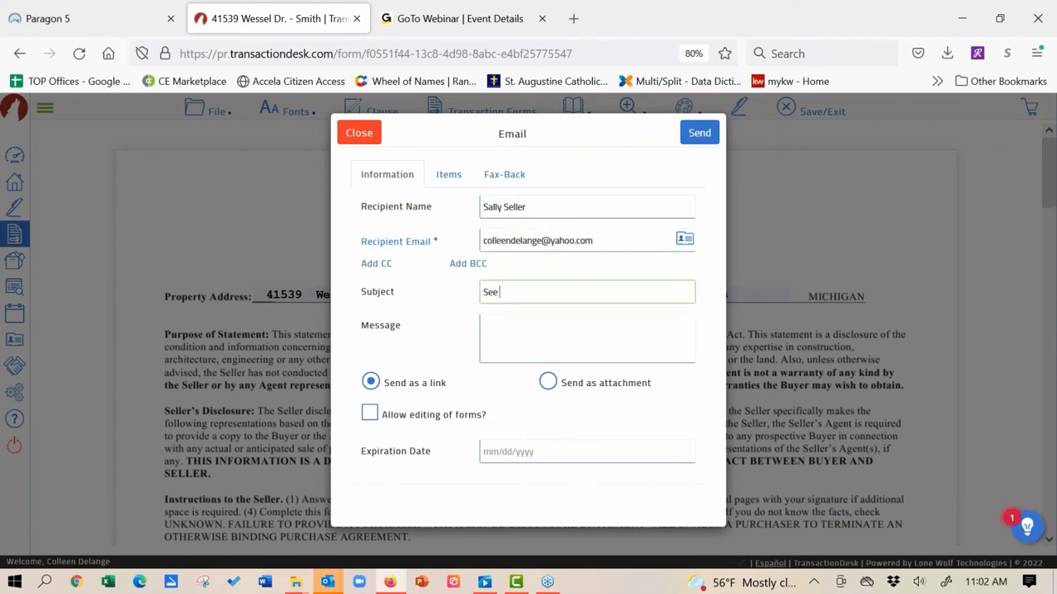
{"action": "type", "text": "you on friday"}
Step: Send the form as an editable link expiring 04/01/2022
{"action": "left_click", "coordinate": [549, 384]}
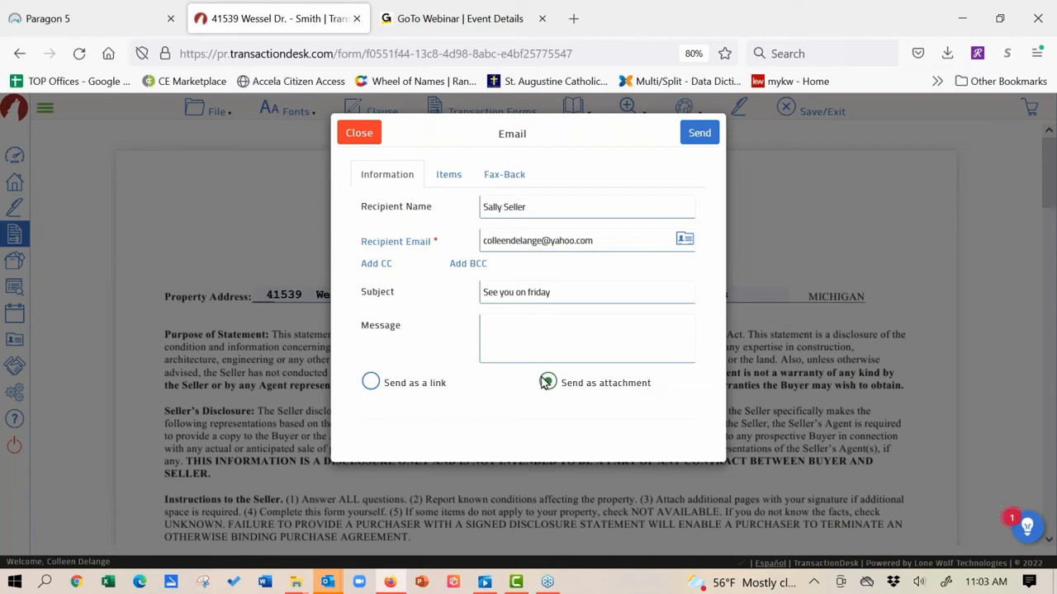
{"action": "left_click", "coordinate": [371, 383]}
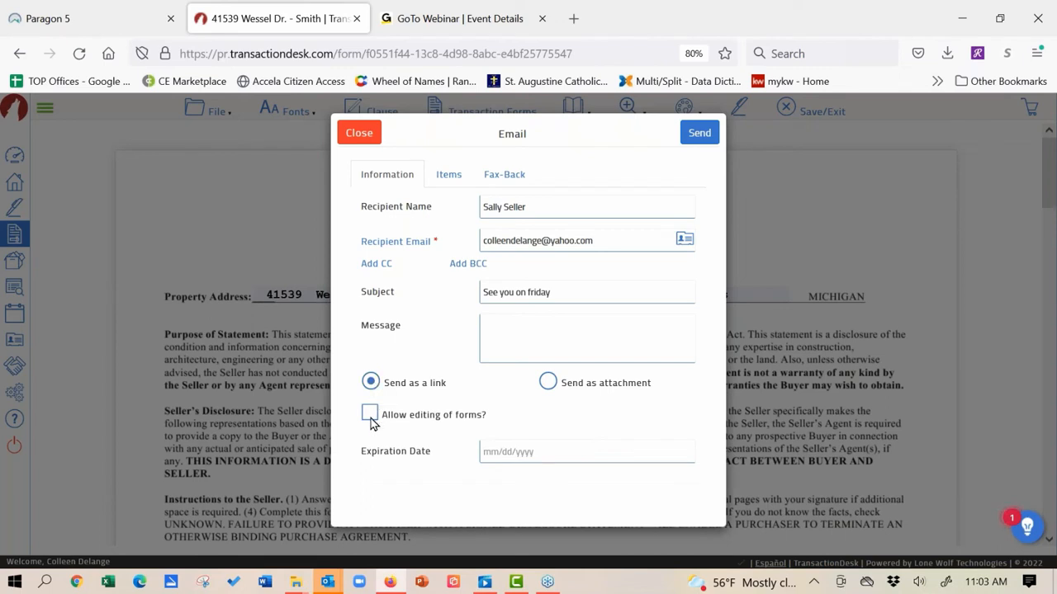
{"action": "left_click", "coordinate": [371, 416]}
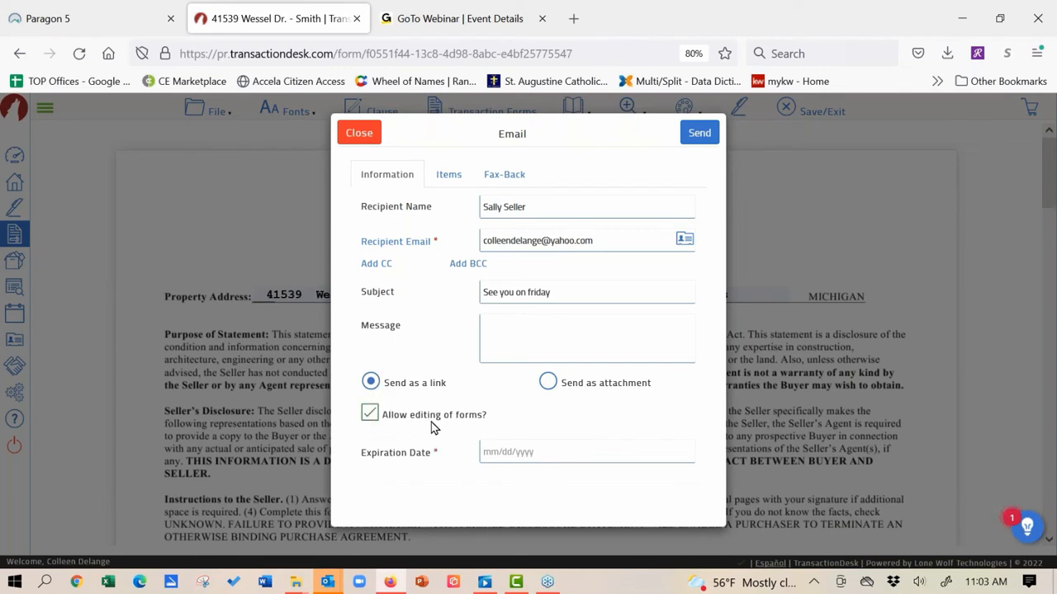
{"action": "left_click", "coordinate": [523, 447]}
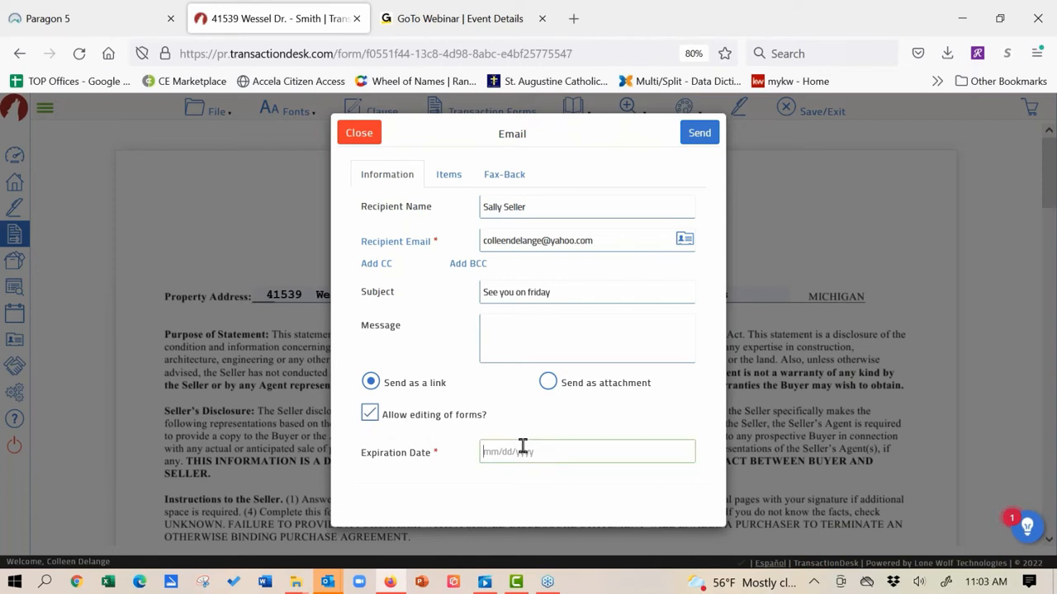
{"action": "left_click", "coordinate": [522, 446]}
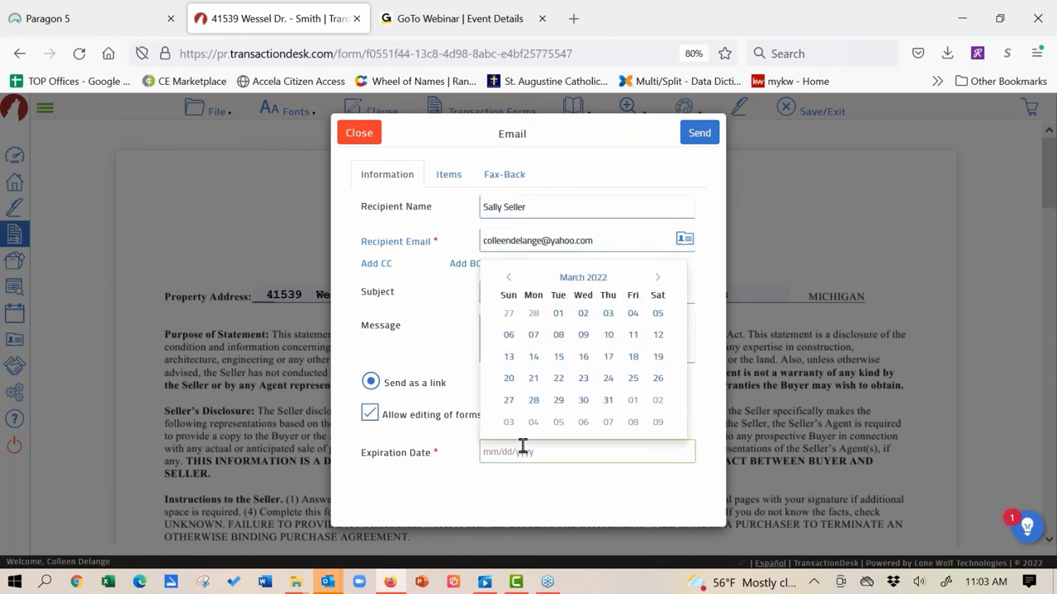
{"action": "left_click", "coordinate": [634, 400]}
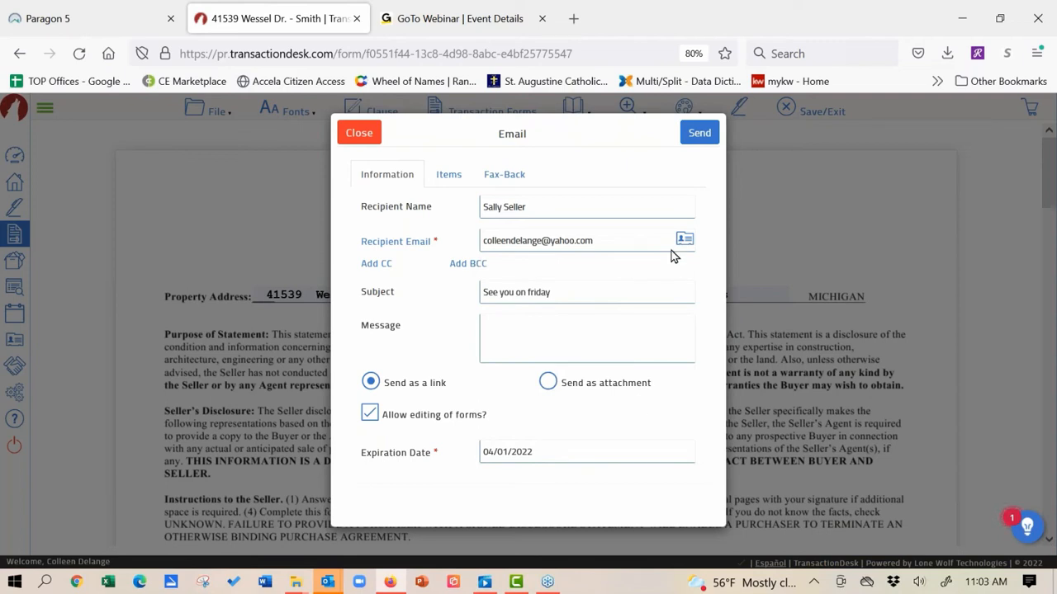
{"action": "left_click", "coordinate": [699, 133]}
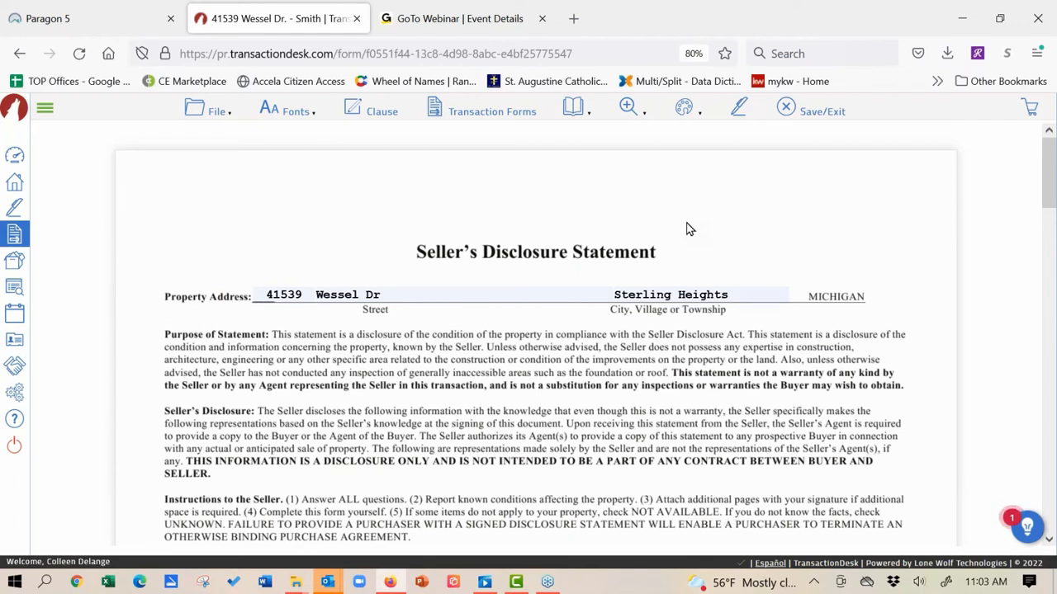
Step: Open the 'See you on friday' message in Yahoo Mail and scroll to the form link
{"action": "left_click", "coordinate": [682, 108]}
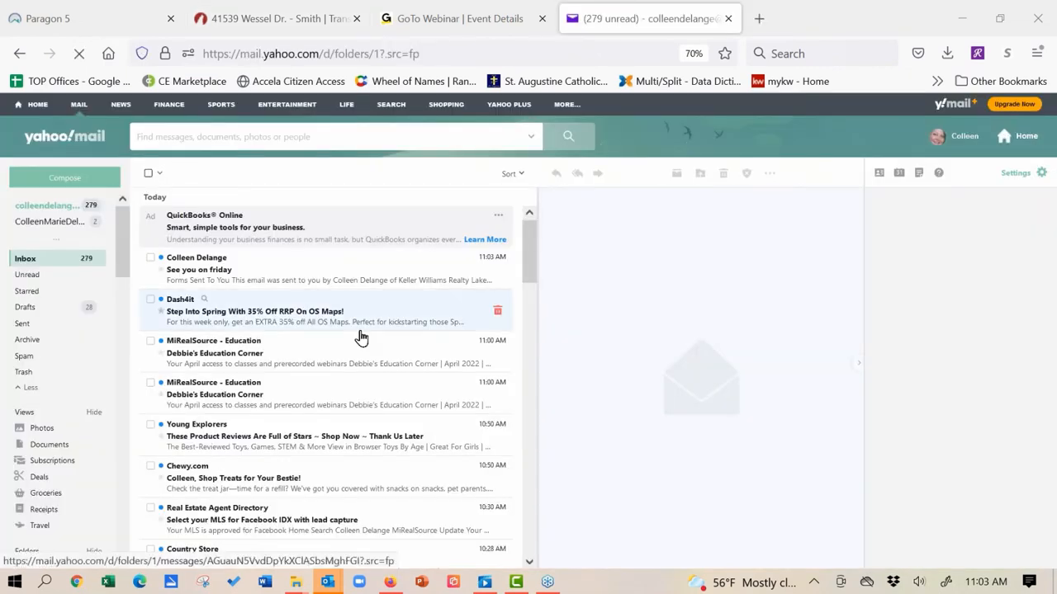
{"action": "left_click", "coordinate": [208, 271]}
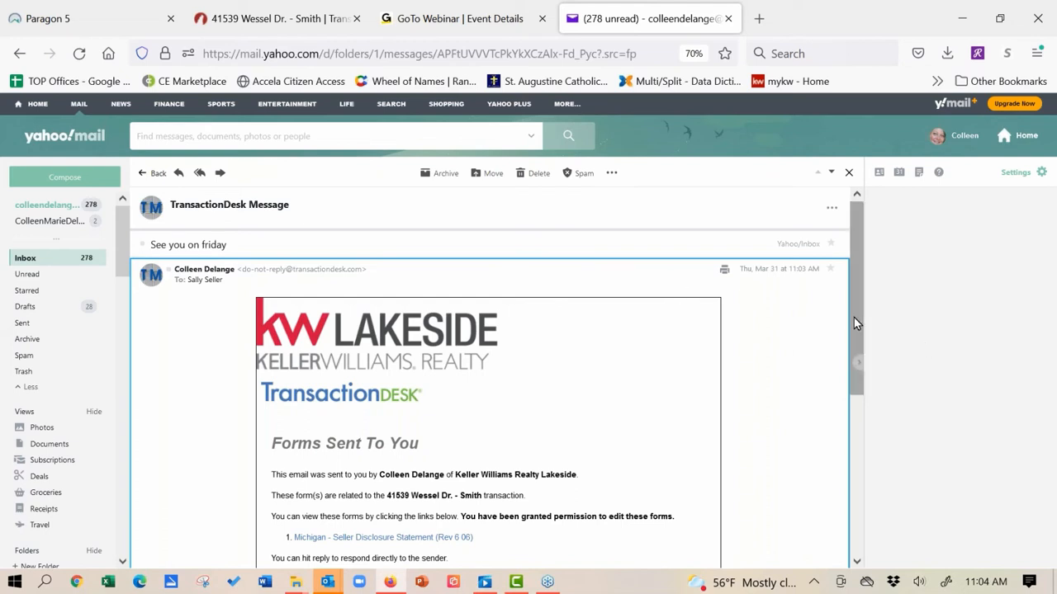
{"action": "left_click_drag", "start_coordinate": [854, 317], "coordinate": [849, 340]}
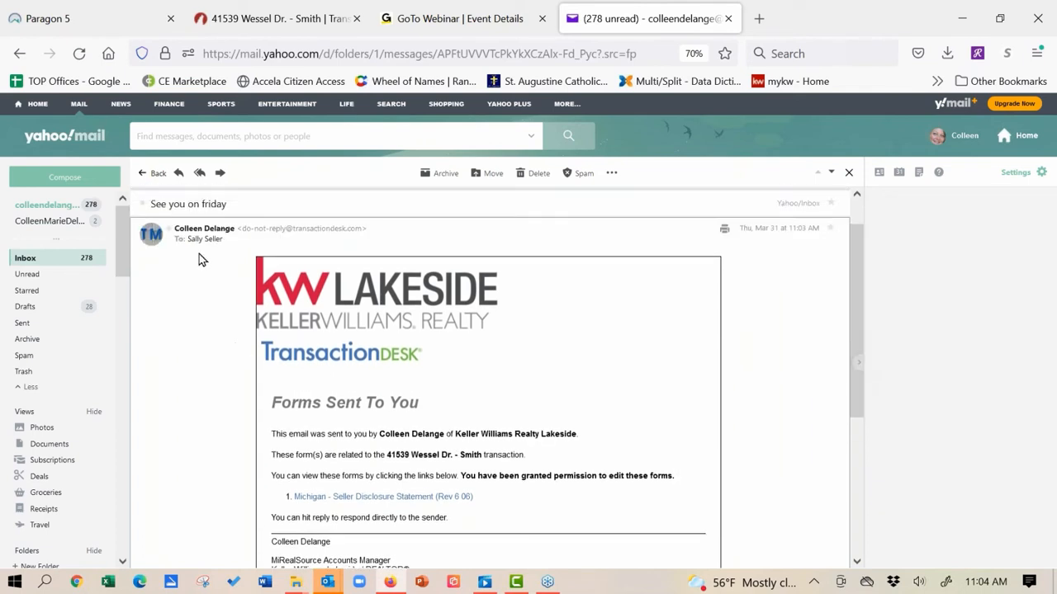
{"action": "mouse_move", "coordinate": [195, 239]}
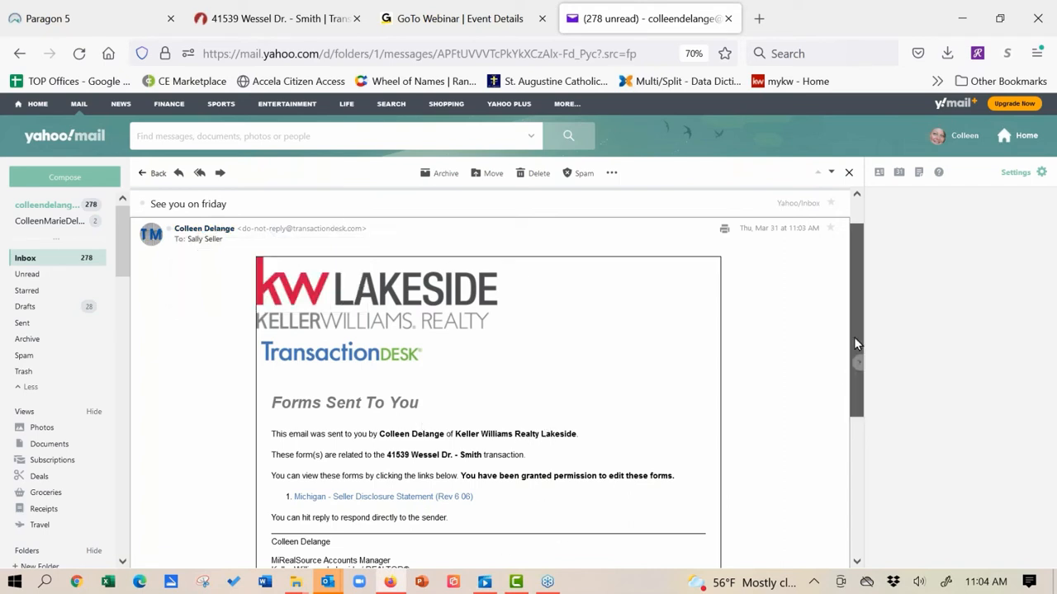
{"action": "left_click_drag", "start_coordinate": [855, 337], "coordinate": [858, 397]}
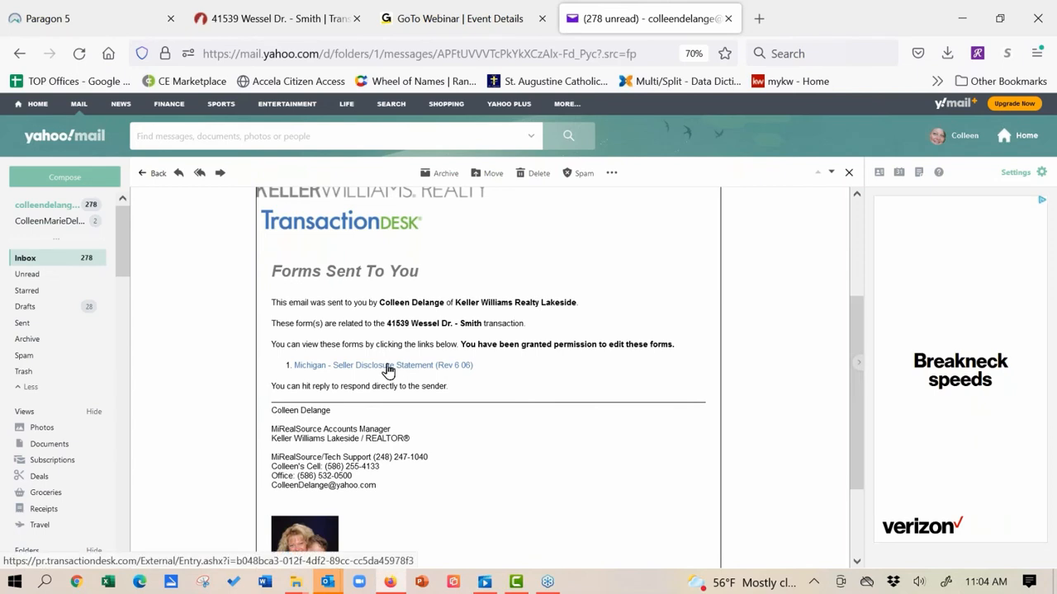
Step: Open the linked disclosure form and answer Range/oven No and Dishwasher Unknown
{"action": "left_click", "coordinate": [388, 370]}
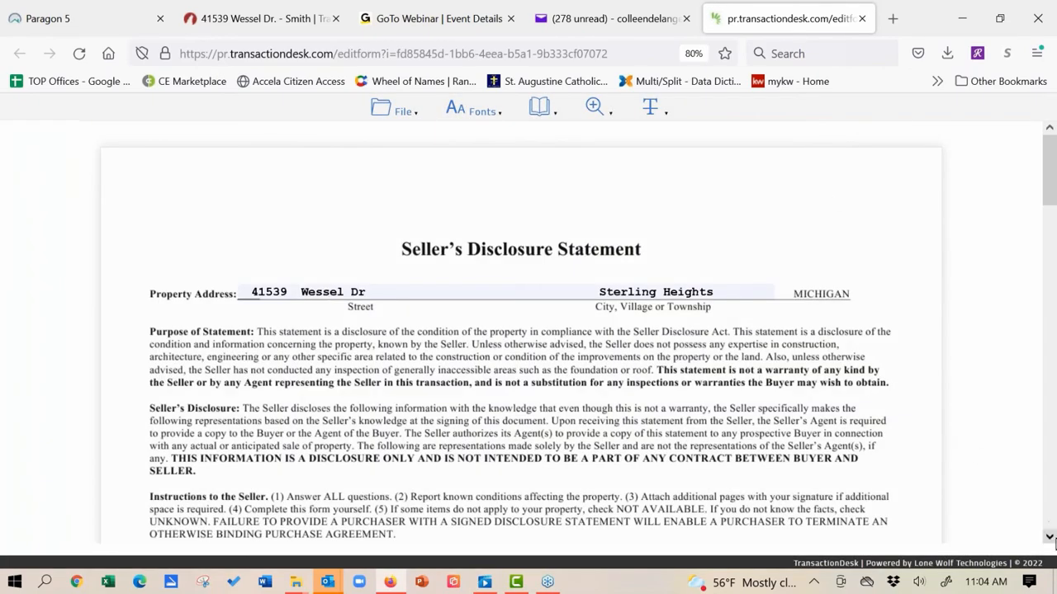
{"action": "scroll", "coordinate": [428, 407], "scroll_direction": "down", "scroll_amount": 3}
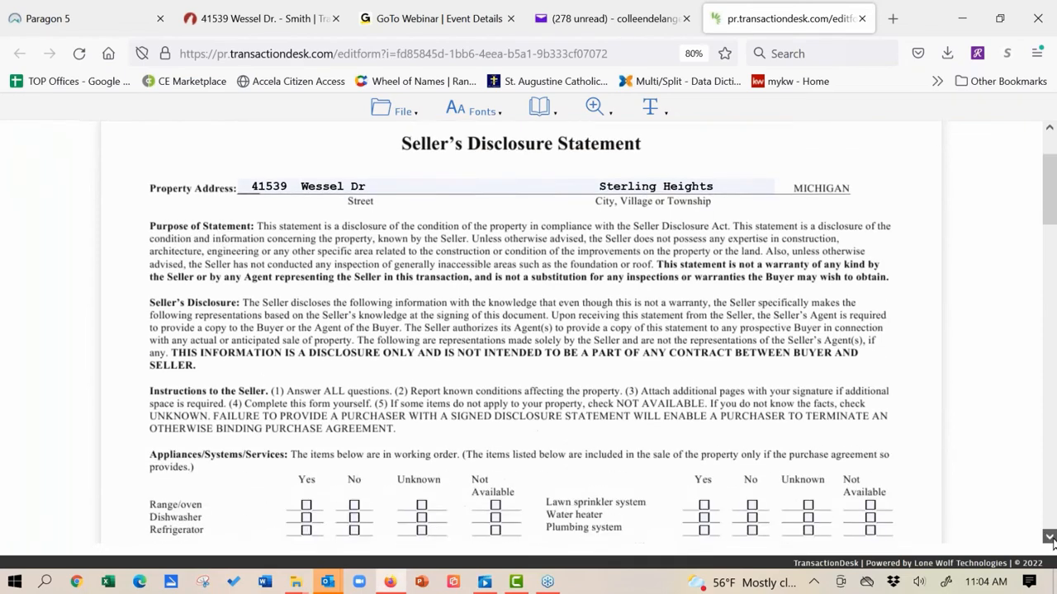
{"action": "left_click", "coordinate": [355, 398]}
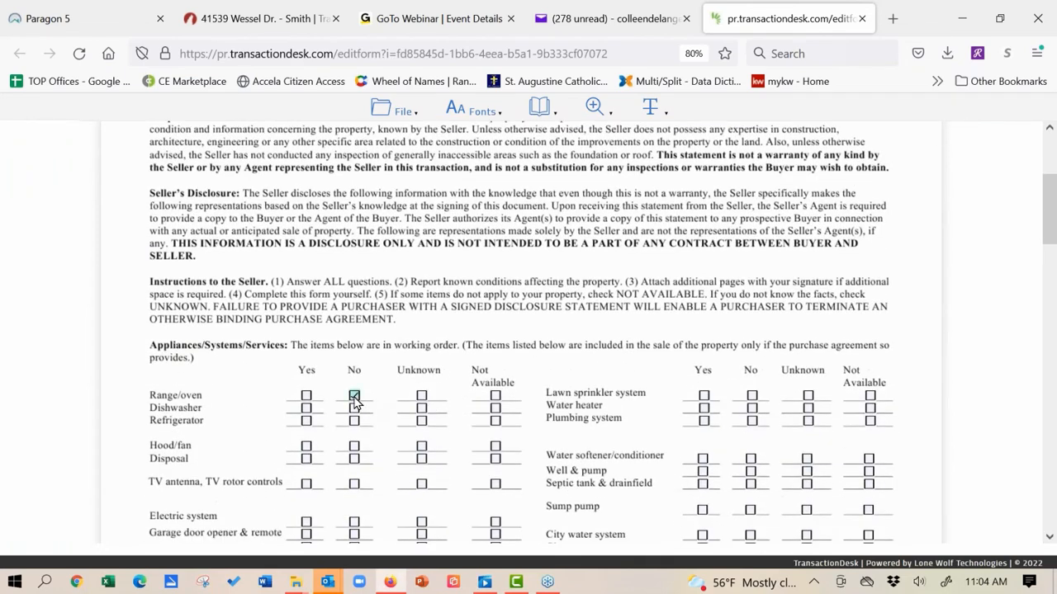
{"action": "left_click", "coordinate": [496, 408]}
{"action": "left_click", "coordinate": [422, 409]}
{"action": "scroll", "coordinate": [338, 347], "scroll_direction": "down", "scroll_amount": 20}
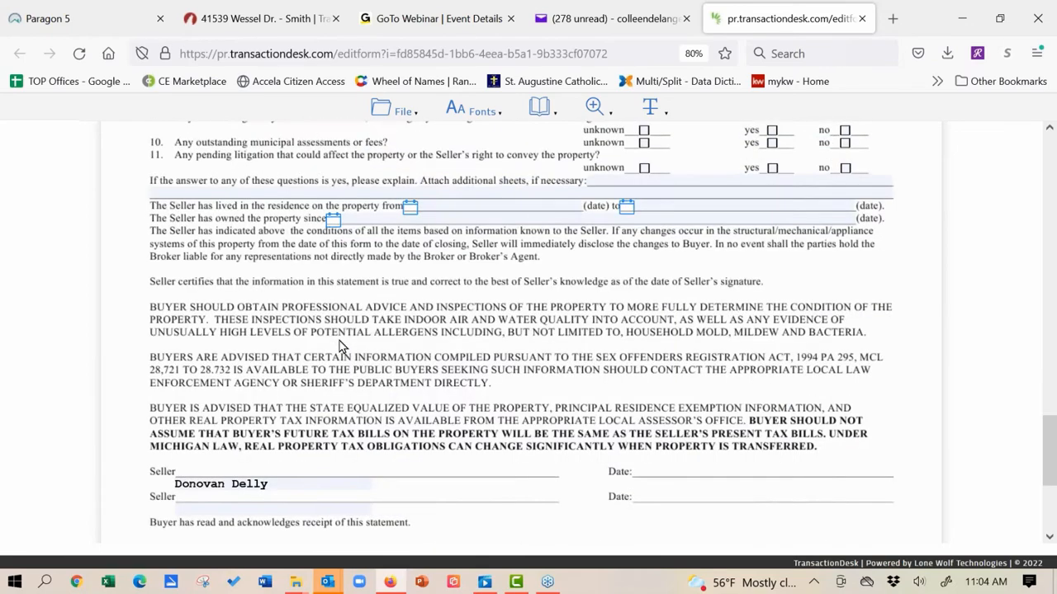
{"action": "scroll", "coordinate": [318, 531], "scroll_direction": "up", "scroll_amount": 15}
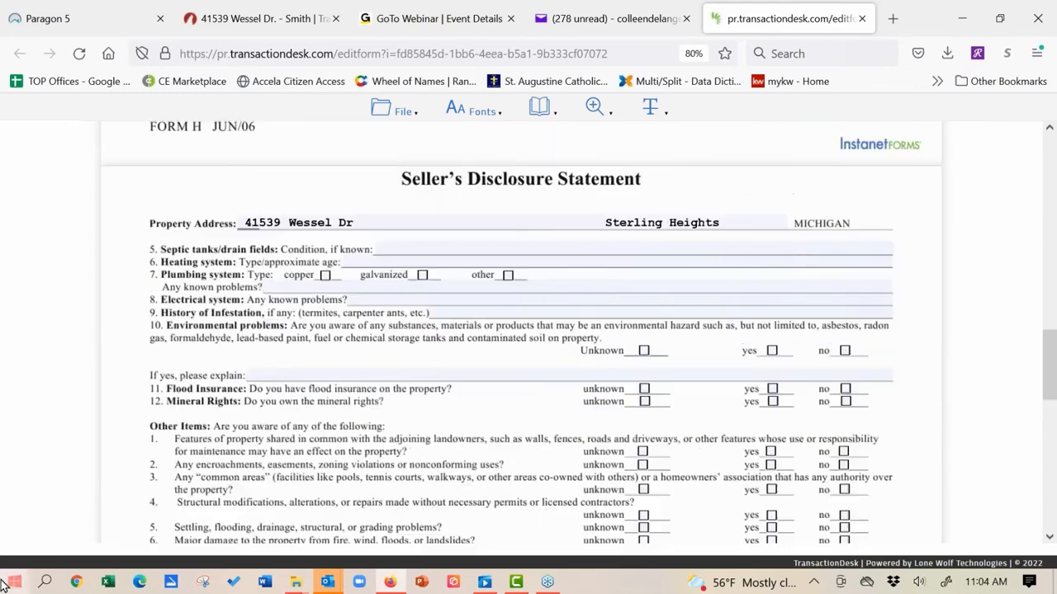
Step: Type sample text into the environmental 'If yes, please explain' line and return to the top
{"action": "left_click", "coordinate": [300, 373]}
{"action": "type", "text": "kj"}
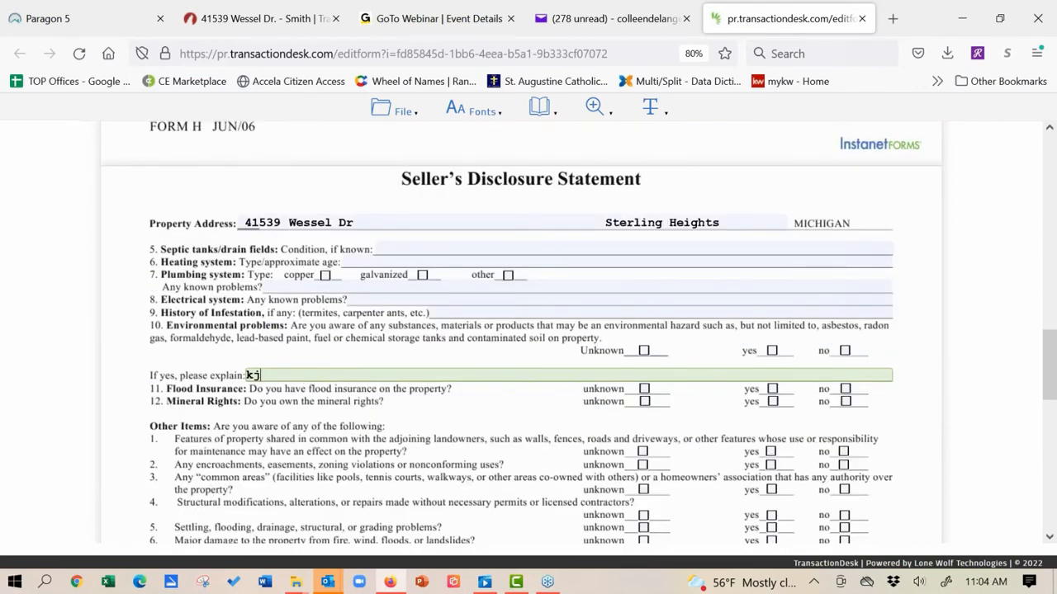
{"action": "type", "text": "wnfkwenfklewfmklweflk"}
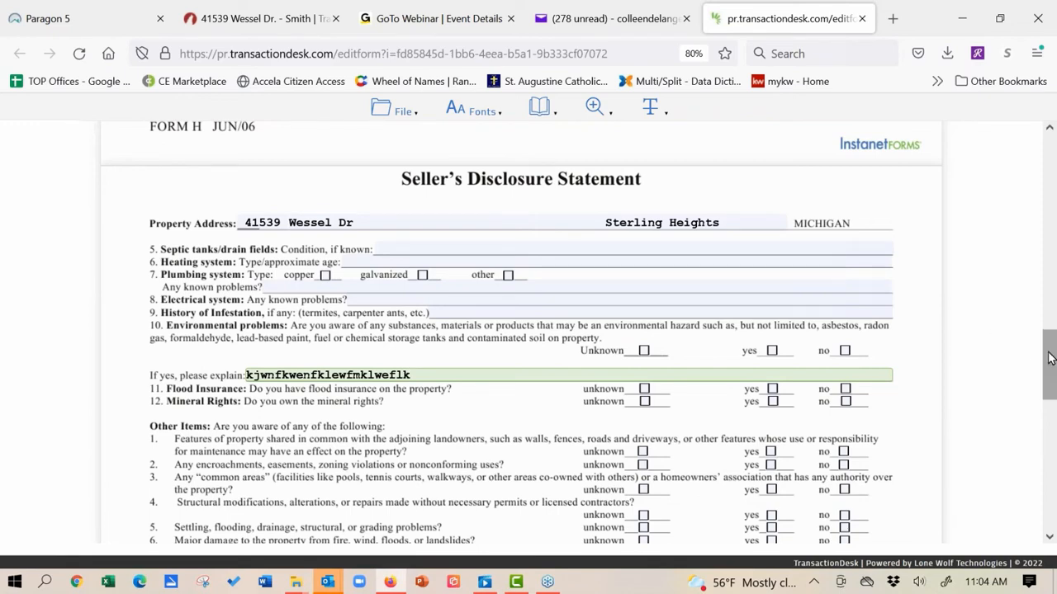
{"action": "left_click_drag", "start_coordinate": [1047, 346], "coordinate": [1029, 189]}
{"action": "scroll", "coordinate": [1024, 179], "scroll_direction": "up", "scroll_amount": 5}
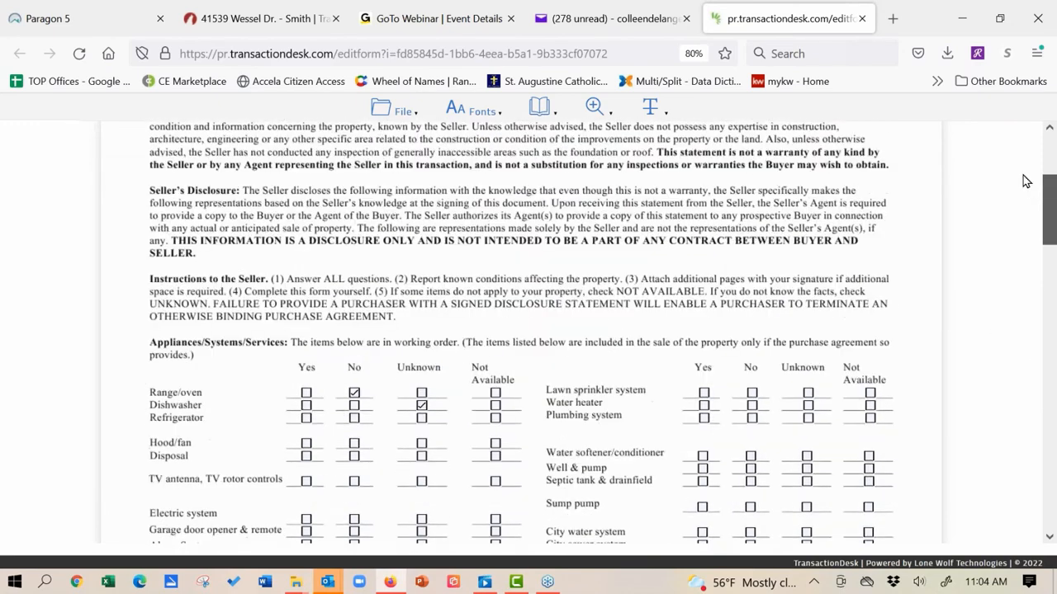
Step: Save the edited Seller's Disclosure Statement with File > Save
{"action": "left_click", "coordinate": [404, 116]}
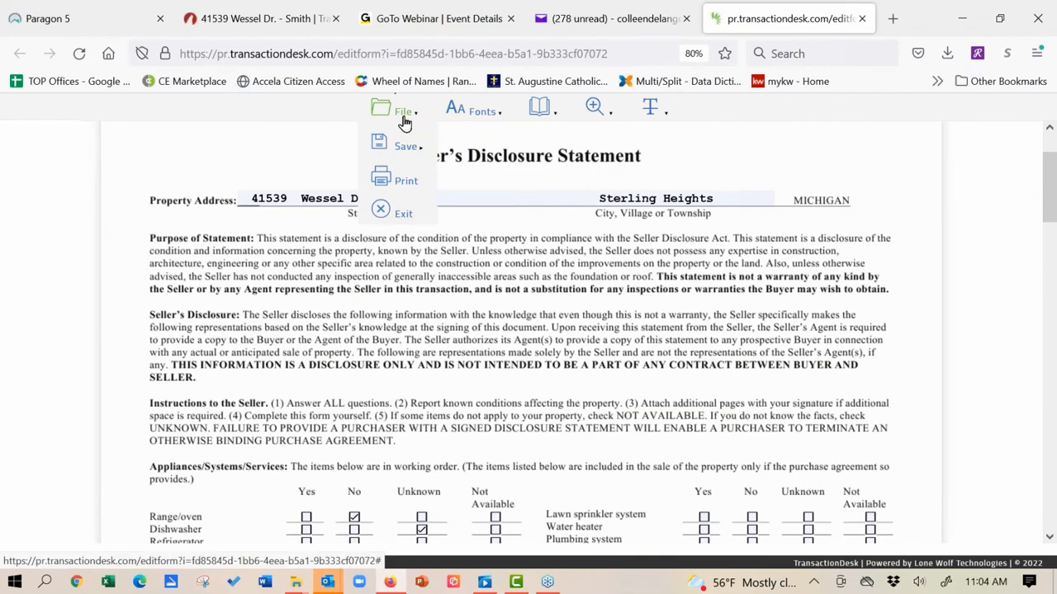
{"action": "mouse_move", "coordinate": [406, 151]}
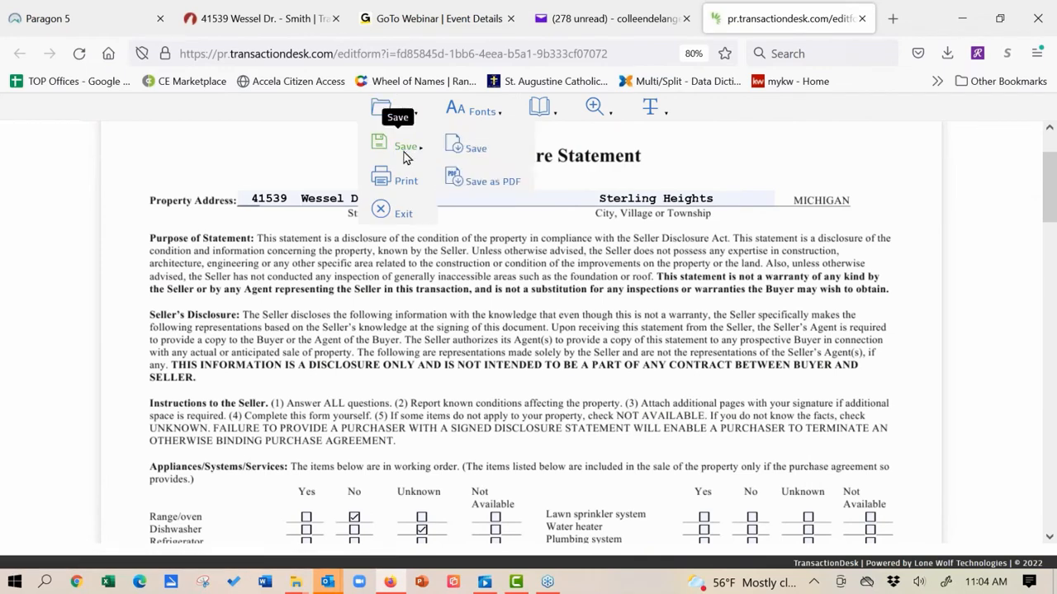
{"action": "left_click", "coordinate": [473, 152]}
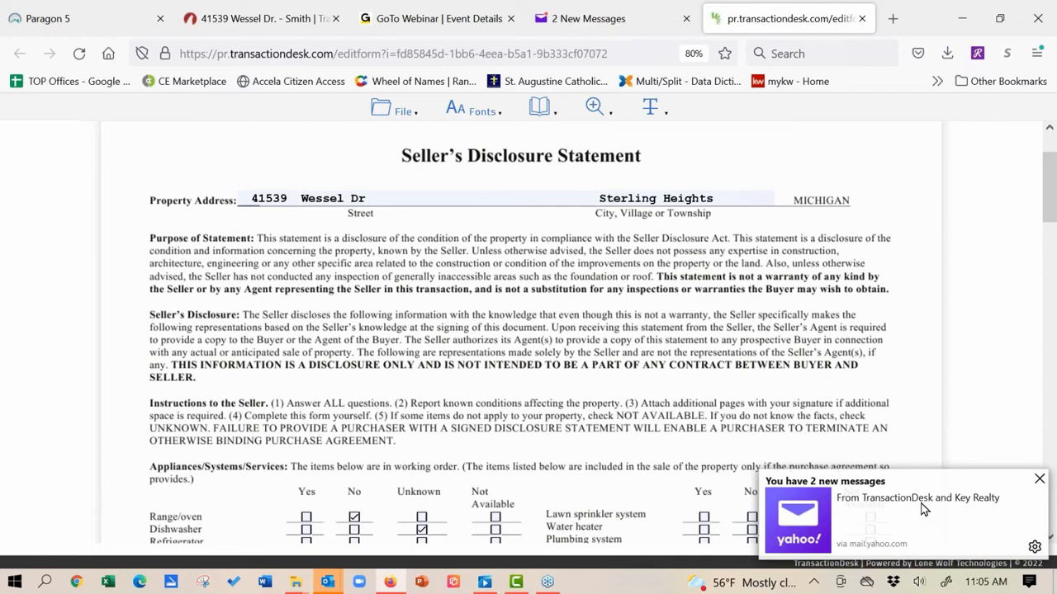
Step: Check the Yahoo Mail inbox, then close the disclosure form's preview tab
{"action": "left_click", "coordinate": [609, 25]}
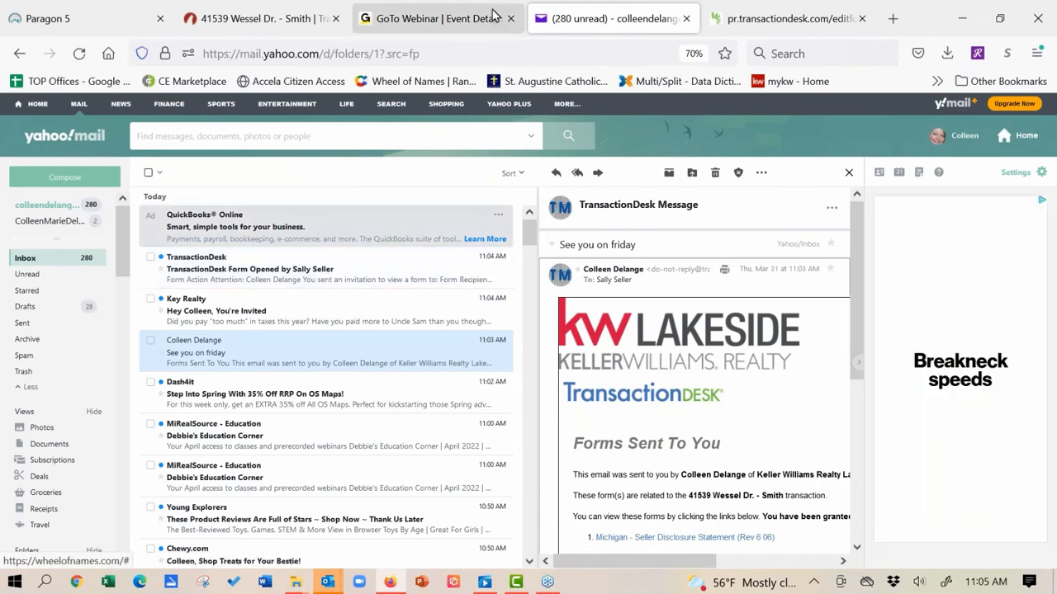
{"action": "left_click", "coordinate": [791, 16]}
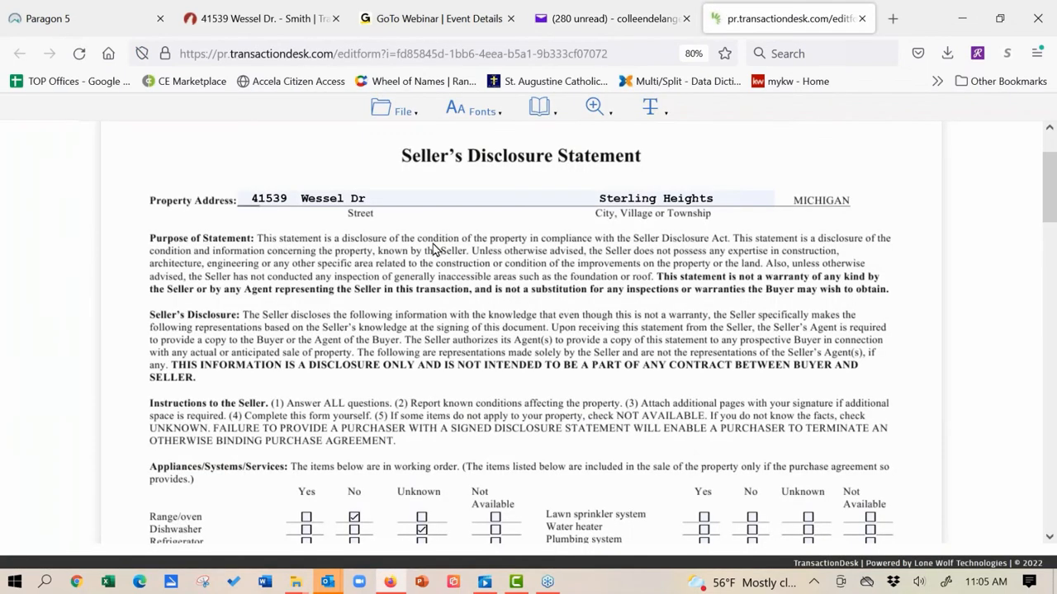
{"action": "mouse_move", "coordinate": [399, 108]}
{"action": "left_click", "coordinate": [863, 19]}
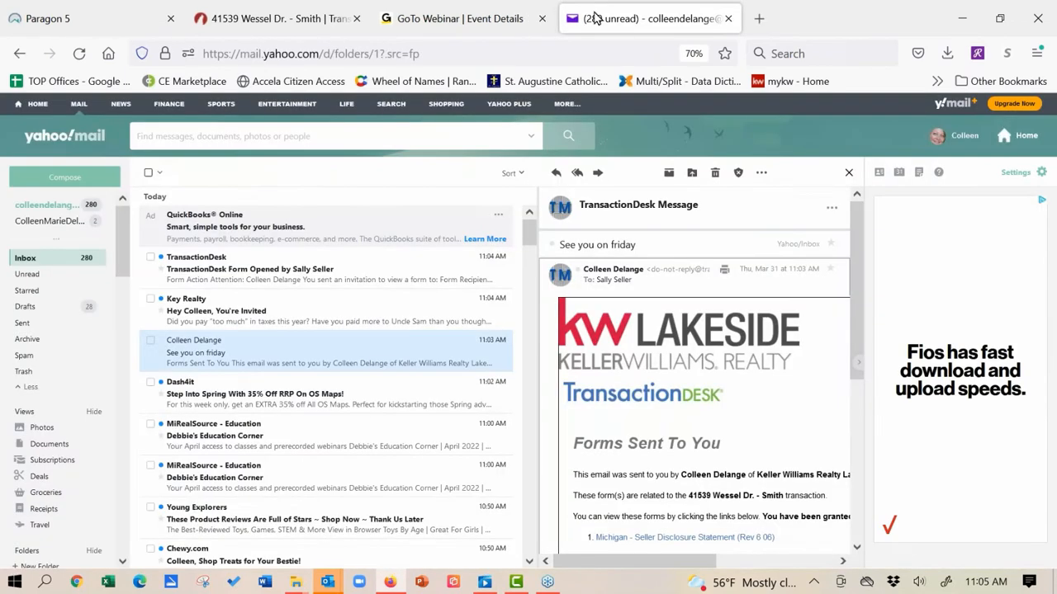
{"action": "left_click", "coordinate": [729, 19]}
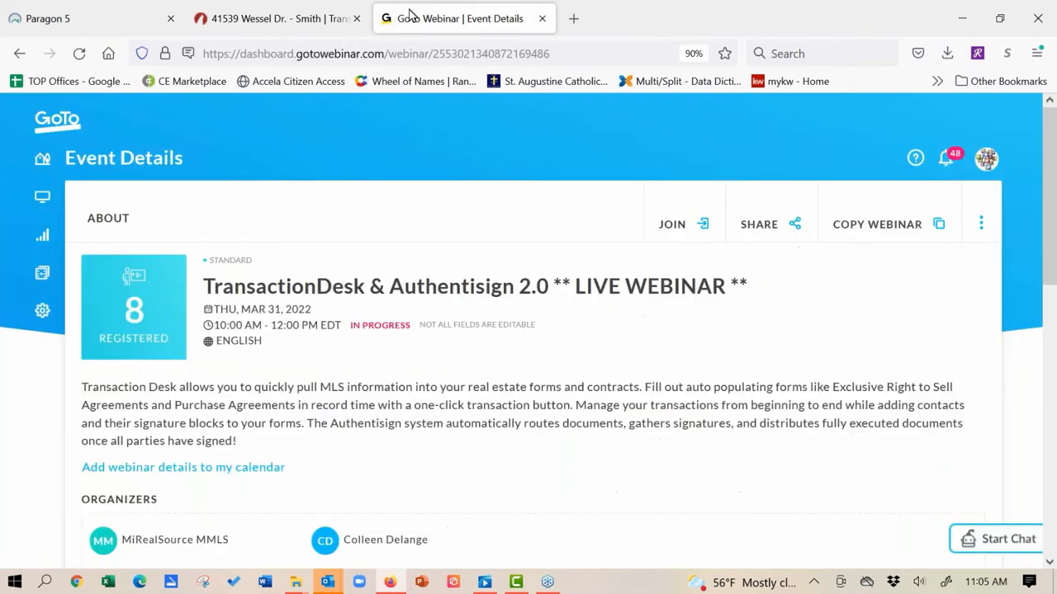
{"action": "left_click", "coordinate": [281, 21]}
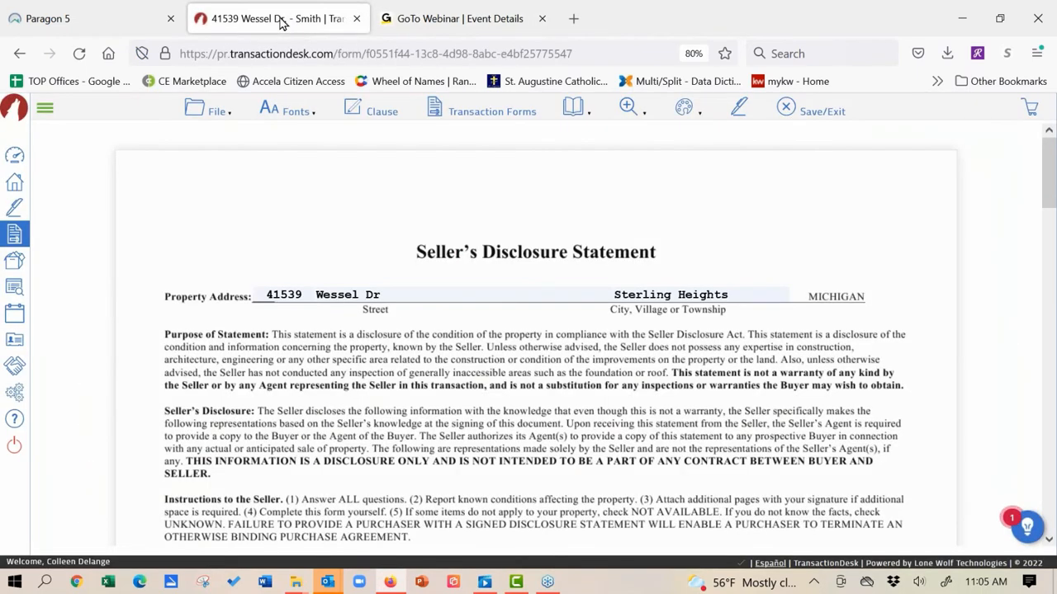
{"action": "left_click", "coordinate": [483, 116]}
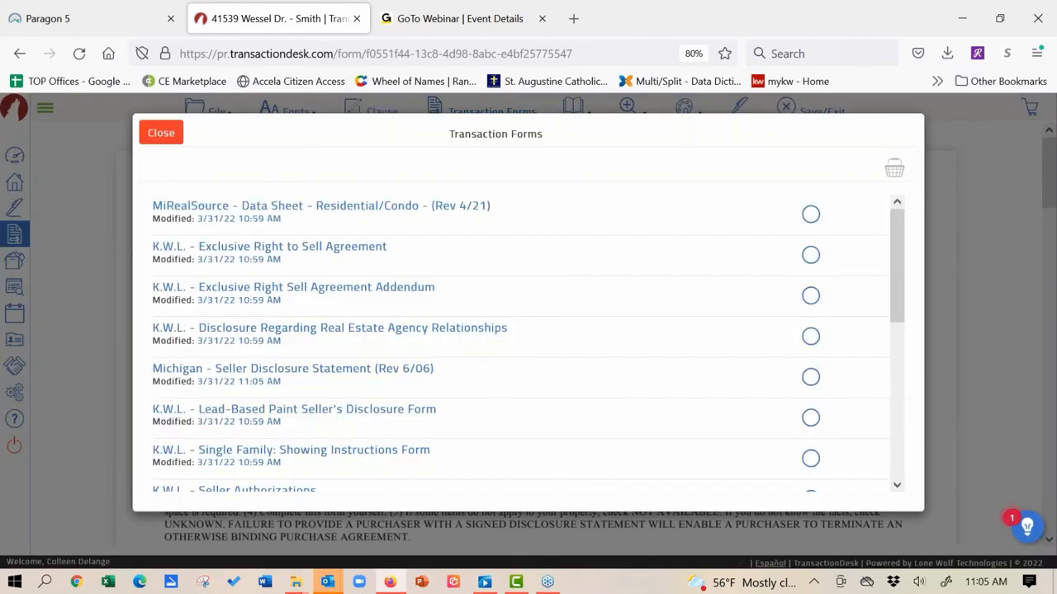
{"action": "left_click", "coordinate": [358, 213]}
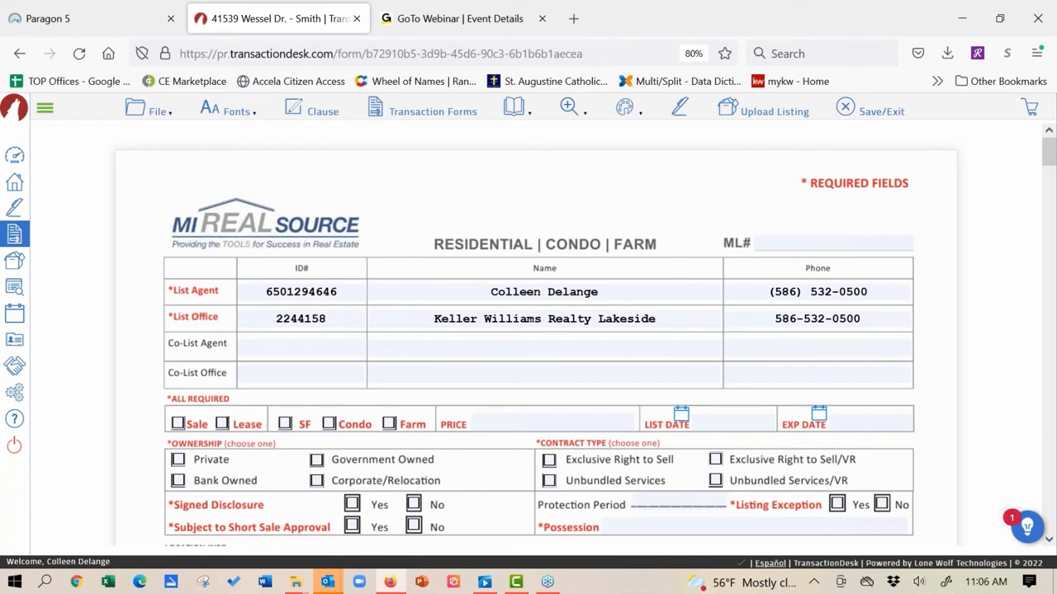
{"action": "left_click", "coordinate": [1050, 542]}
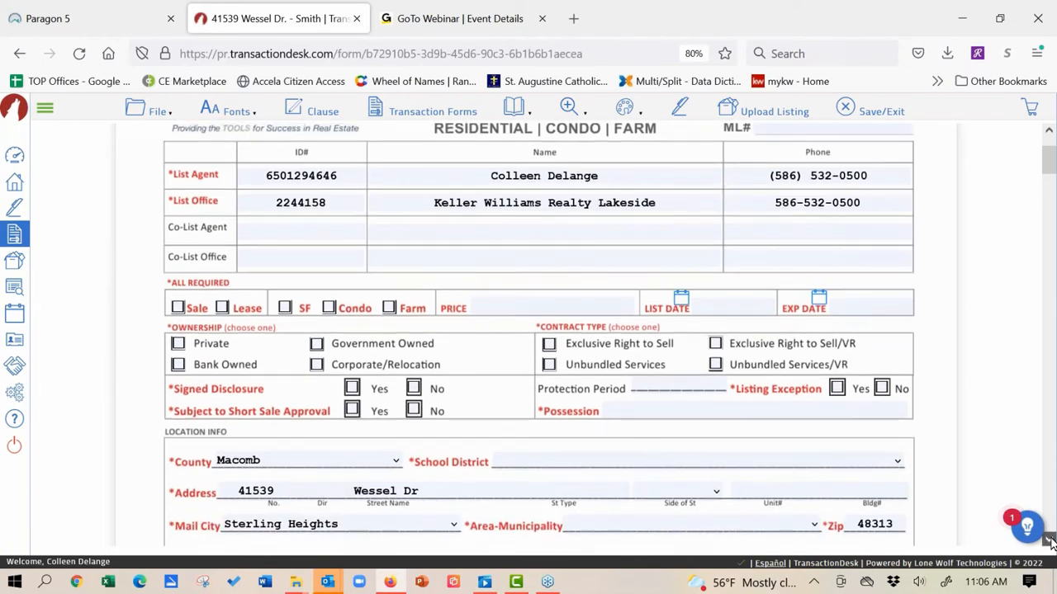
{"action": "left_click", "coordinate": [1051, 542]}
{"action": "left_click", "coordinate": [1050, 541]}
{"action": "left_click", "coordinate": [1050, 541]}
{"action": "left_click", "coordinate": [1050, 541]}
{"action": "left_click", "coordinate": [1051, 542]}
{"action": "left_click", "coordinate": [1050, 542]}
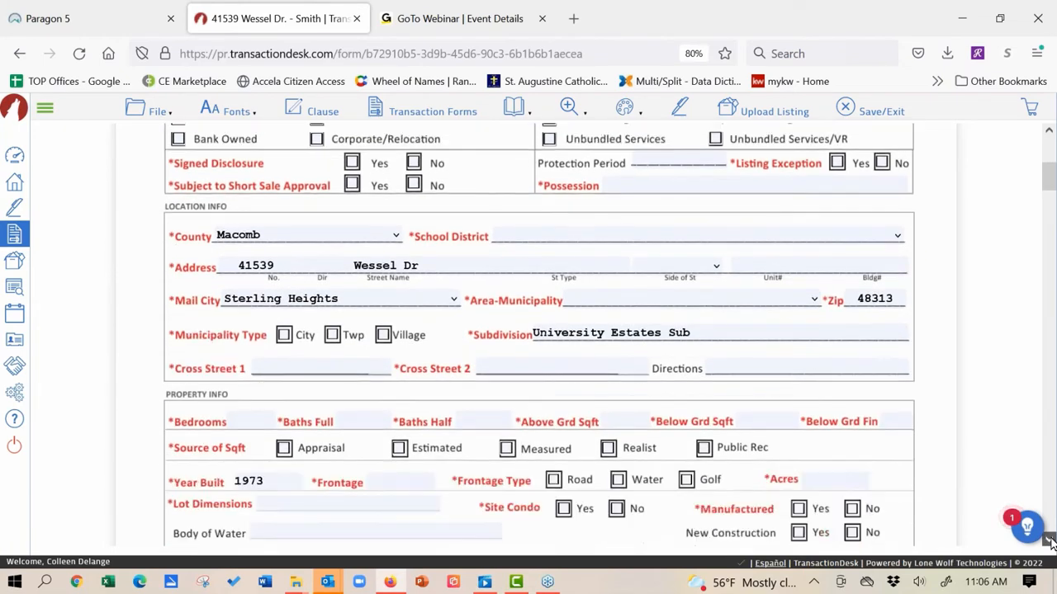
{"action": "left_click", "coordinate": [1051, 542]}
{"action": "left_click", "coordinate": [1050, 541]}
{"action": "left_click", "coordinate": [1050, 541]}
{"action": "left_click", "coordinate": [1050, 541]}
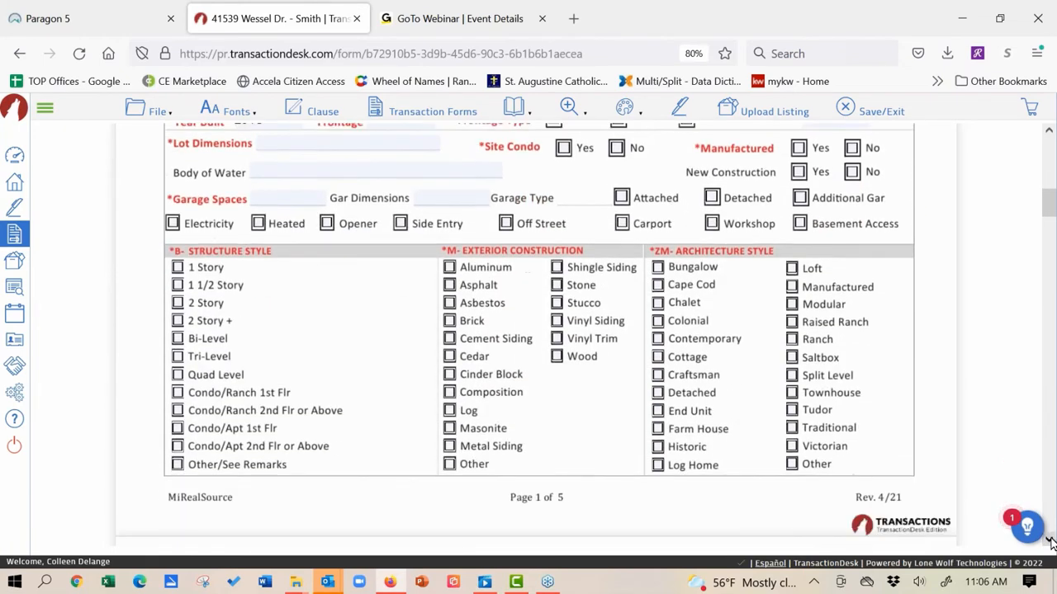
{"action": "left_click", "coordinate": [1050, 542]}
{"action": "left_click", "coordinate": [1050, 541]}
{"action": "left_click", "coordinate": [1050, 542]}
{"action": "left_click", "coordinate": [1050, 541]}
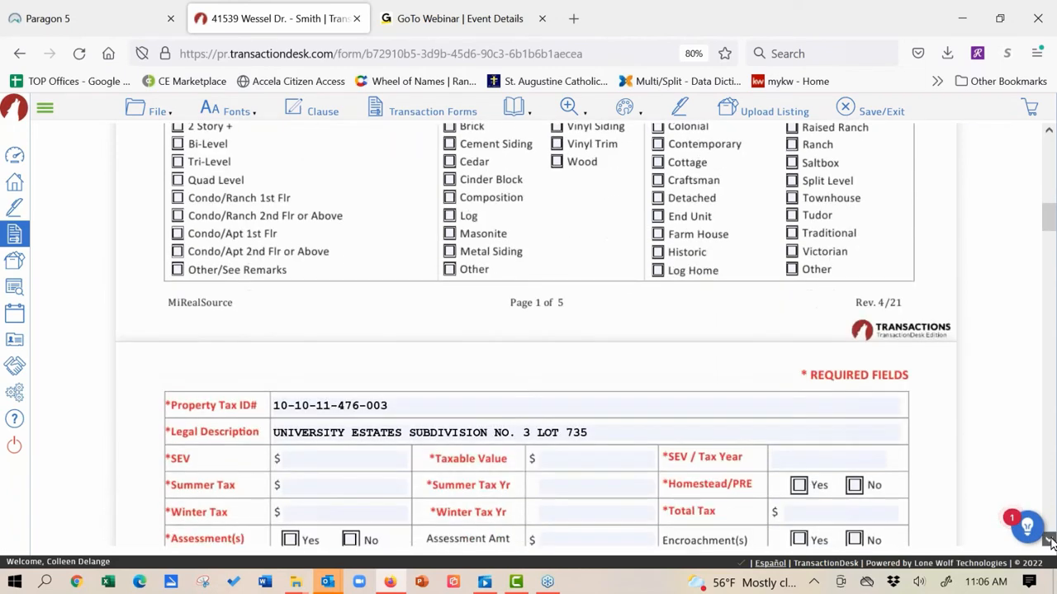
{"action": "left_click", "coordinate": [1050, 541]}
{"action": "left_click", "coordinate": [1050, 541]}
{"action": "left_click", "coordinate": [1050, 542]}
{"action": "left_click", "coordinate": [1050, 541]}
{"action": "left_click", "coordinate": [1051, 542]}
{"action": "left_click", "coordinate": [1050, 542]}
{"action": "left_click", "coordinate": [1050, 541]}
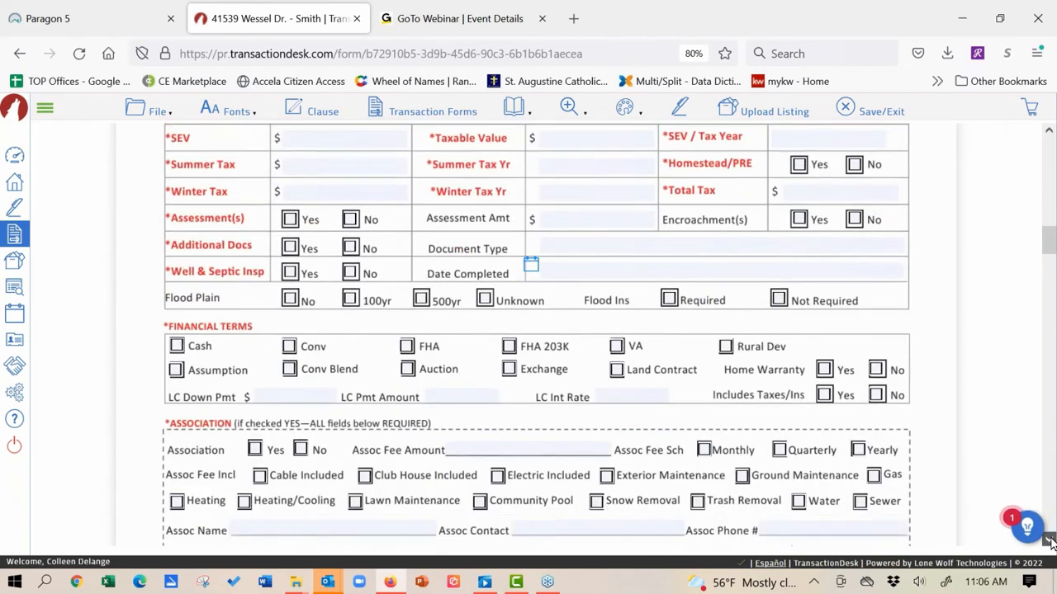
{"action": "left_click", "coordinate": [1050, 542]}
{"action": "left_click", "coordinate": [1050, 542]}
{"action": "left_click", "coordinate": [1050, 542]}
{"action": "left_click", "coordinate": [1050, 542]}
{"action": "left_click", "coordinate": [1050, 542]}
{"action": "left_click", "coordinate": [1050, 542]}
{"action": "left_click", "coordinate": [1050, 542]}
{"action": "left_click", "coordinate": [1050, 541]}
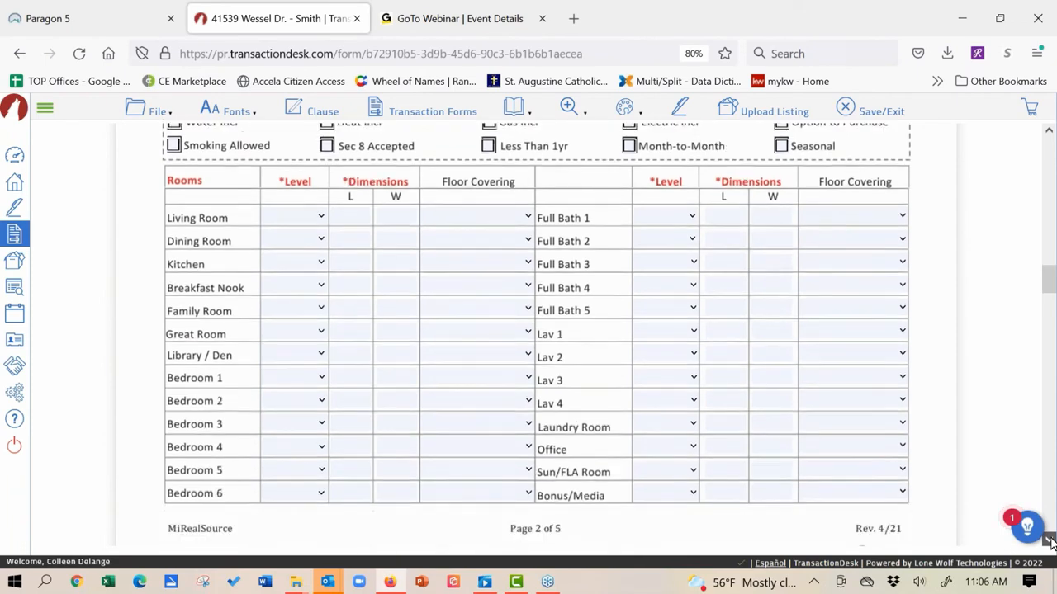
{"action": "left_click", "coordinate": [1051, 541]}
{"action": "left_click", "coordinate": [1050, 542]}
{"action": "left_click", "coordinate": [1050, 541]}
{"action": "left_click", "coordinate": [1050, 542]}
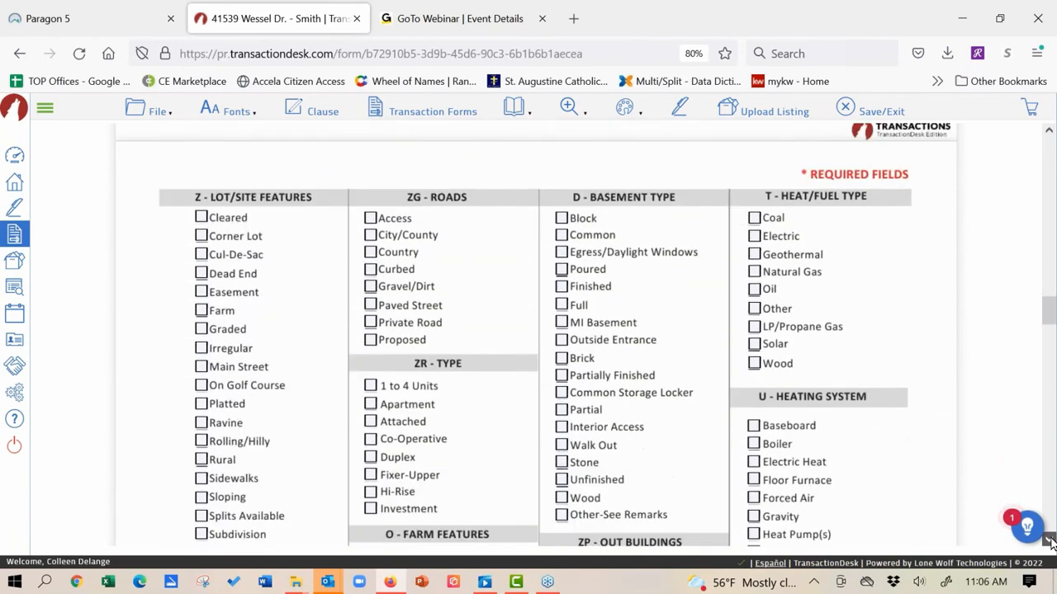
{"action": "left_click", "coordinate": [1051, 541]}
{"action": "left_click", "coordinate": [1050, 541]}
{"action": "left_click", "coordinate": [1050, 542]}
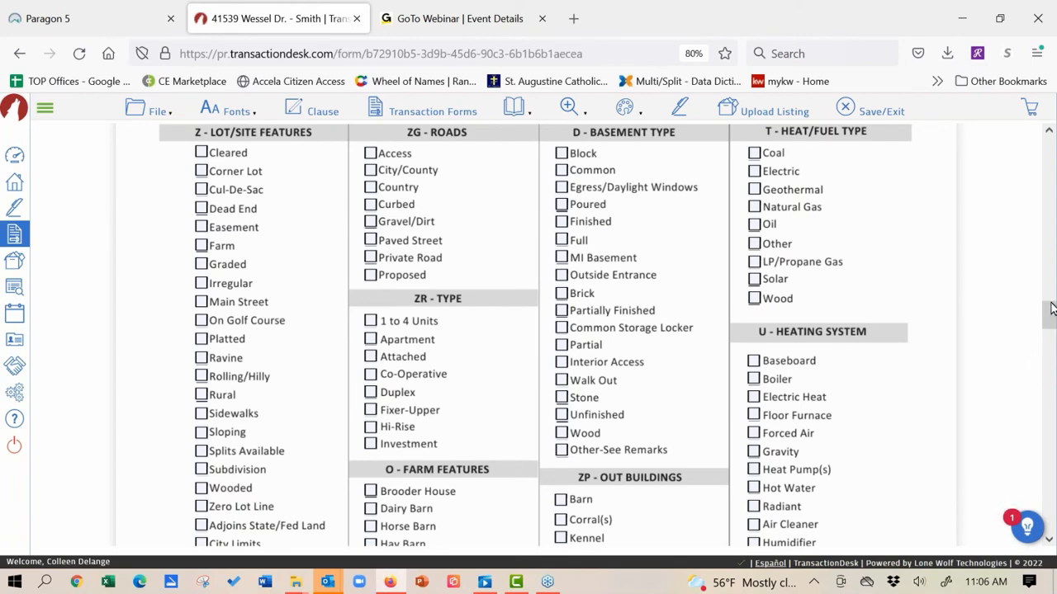
{"action": "scroll", "coordinate": [1050, 308], "scroll_direction": "up", "scroll_amount": 5}
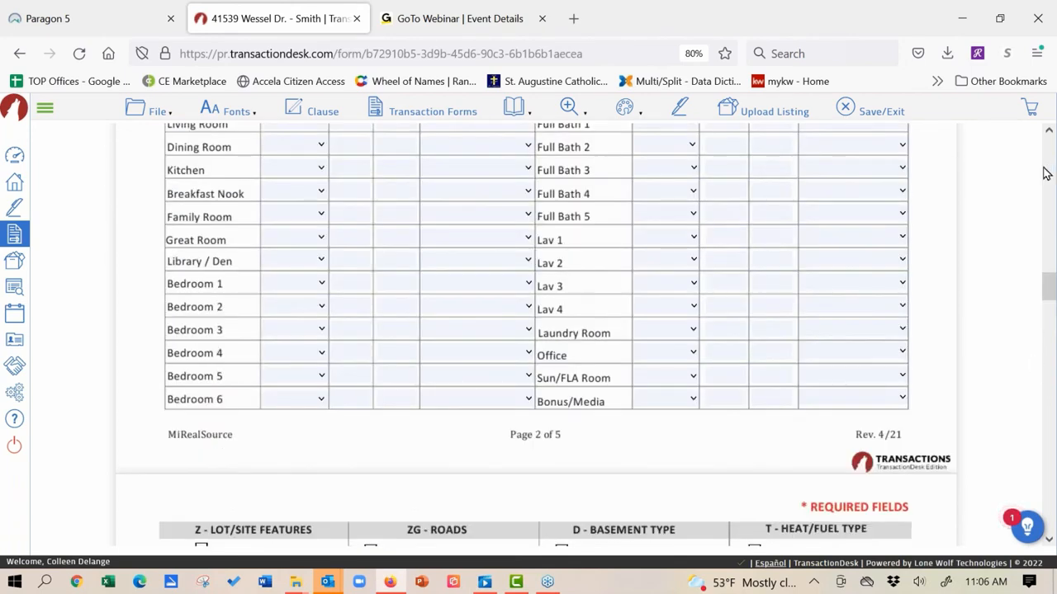
{"action": "scroll", "coordinate": [1002, 175], "scroll_direction": "up", "scroll_amount": 15}
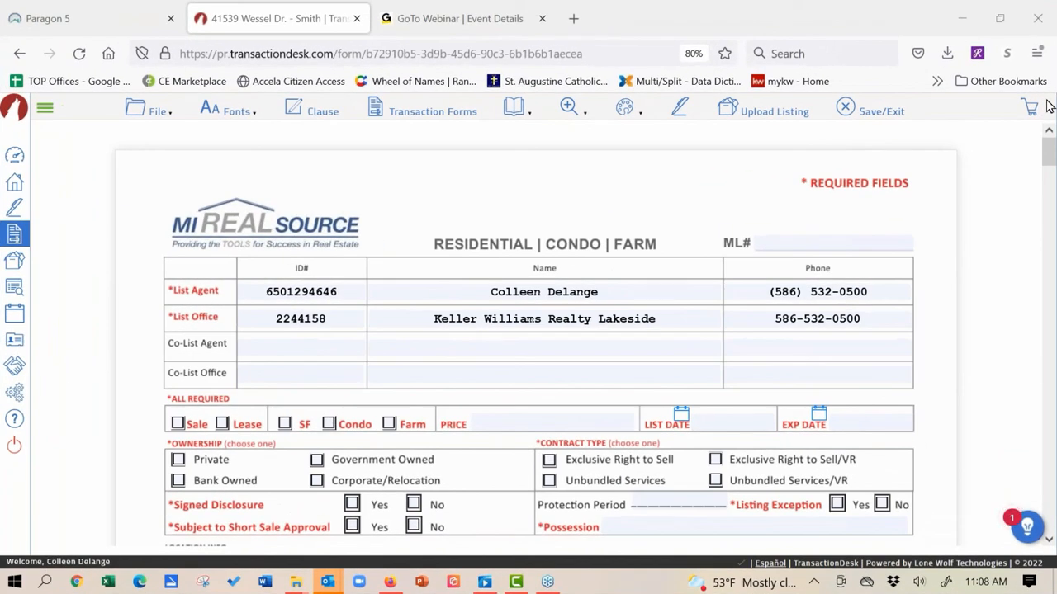
Step: Upload the data sheet as an MLS listing and switch to Paragon 5
{"action": "left_click", "coordinate": [773, 118]}
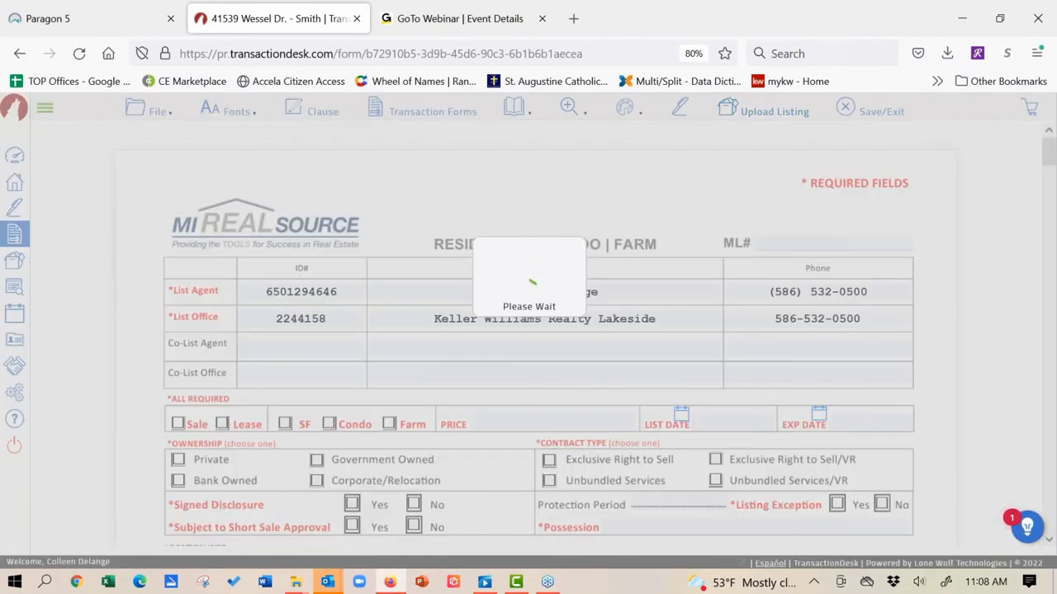
{"action": "left_click", "coordinate": [114, 18]}
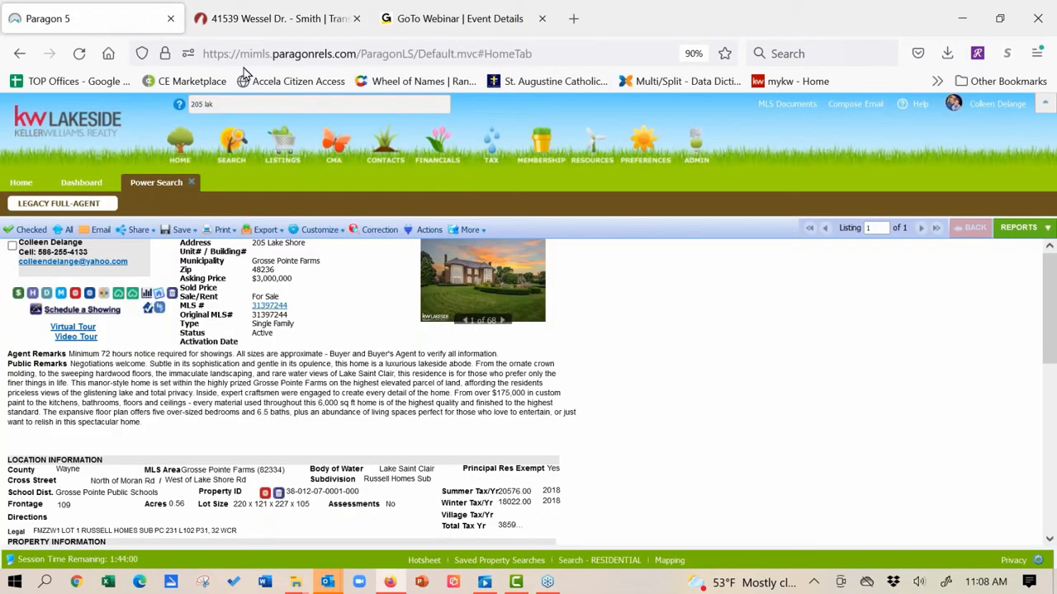
{"action": "left_click", "coordinate": [192, 187]}
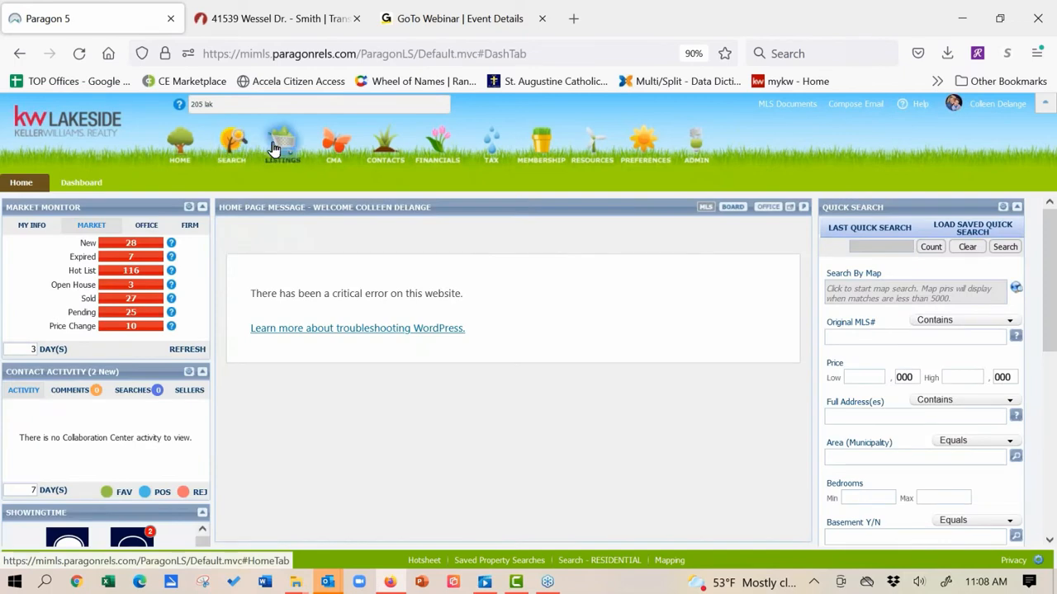
{"action": "mouse_move", "coordinate": [283, 146]}
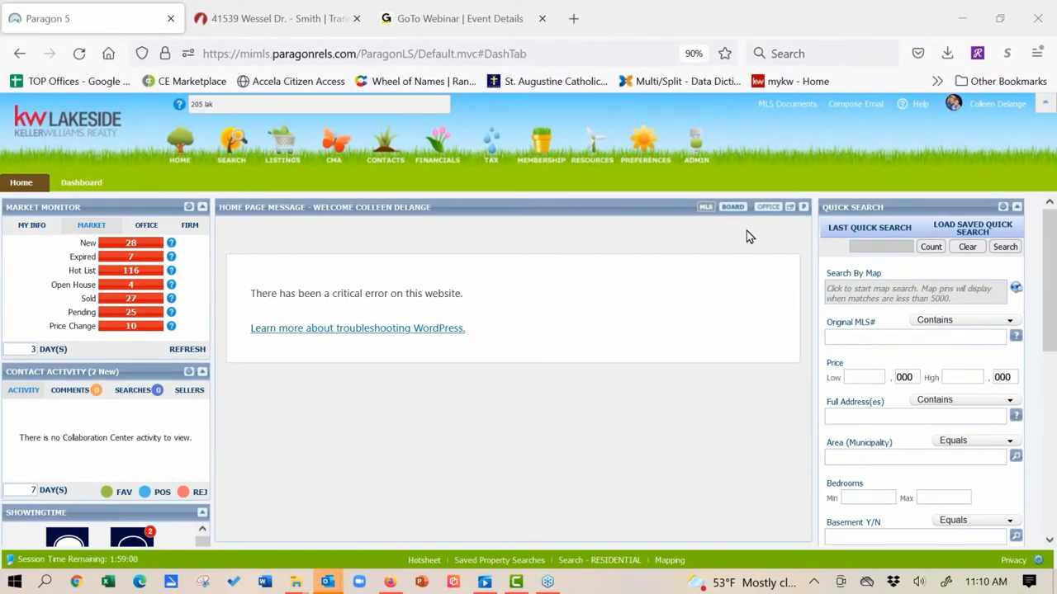
Step: Search Partials filtered to My Listings and open partial listing MLS # 225603
{"action": "left_click", "coordinate": [281, 148]}
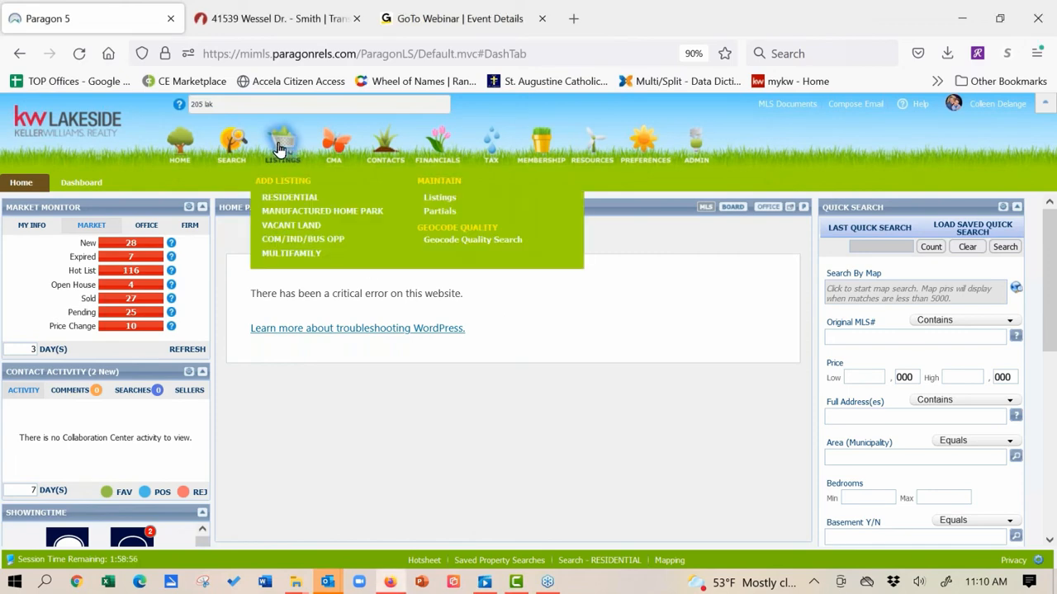
{"action": "left_click", "coordinate": [440, 212]}
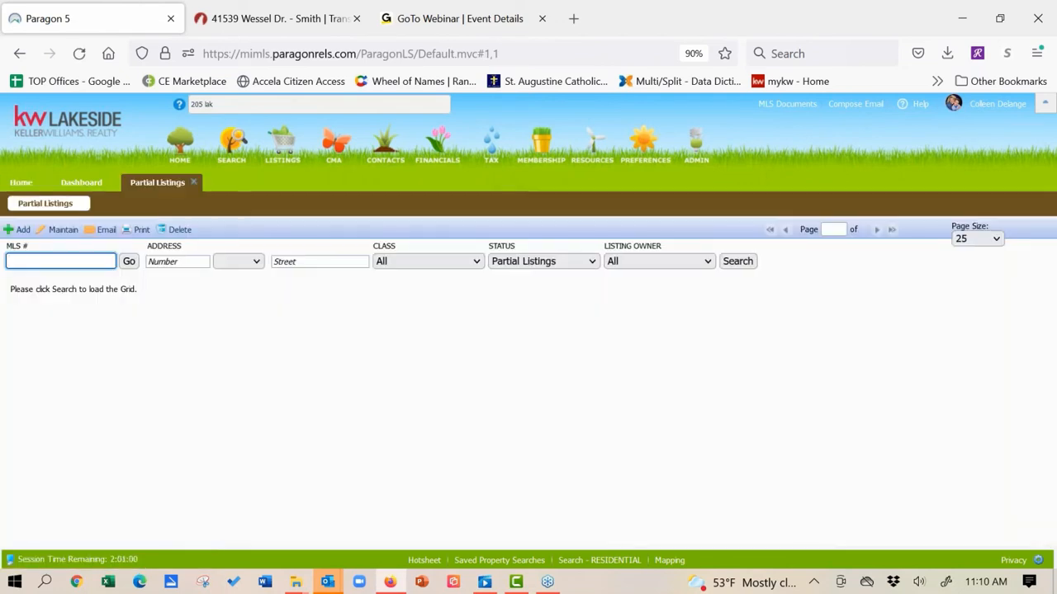
{"action": "left_click", "coordinate": [712, 262]}
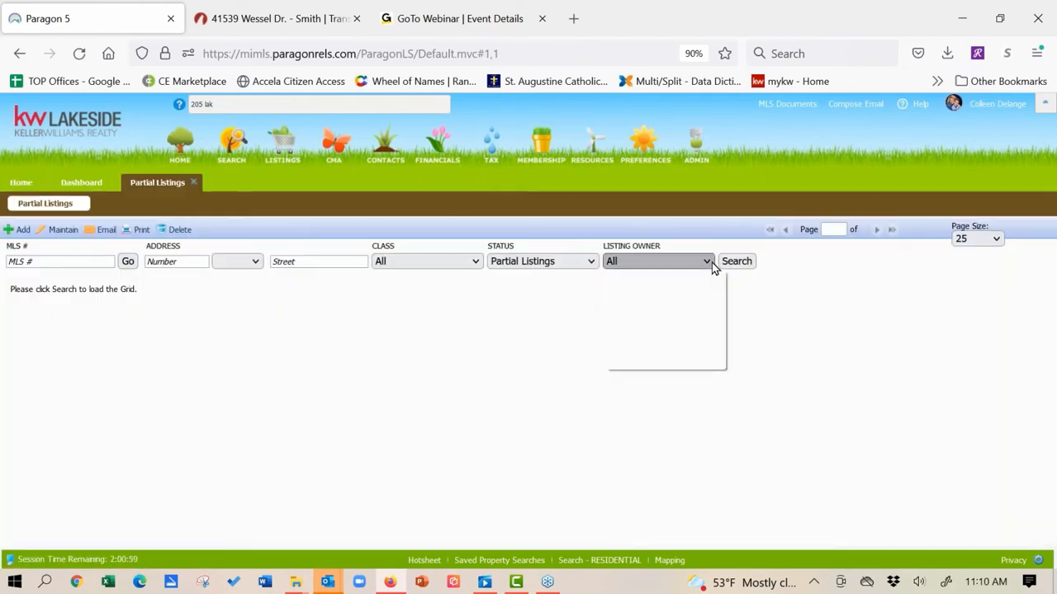
{"action": "left_click", "coordinate": [692, 323]}
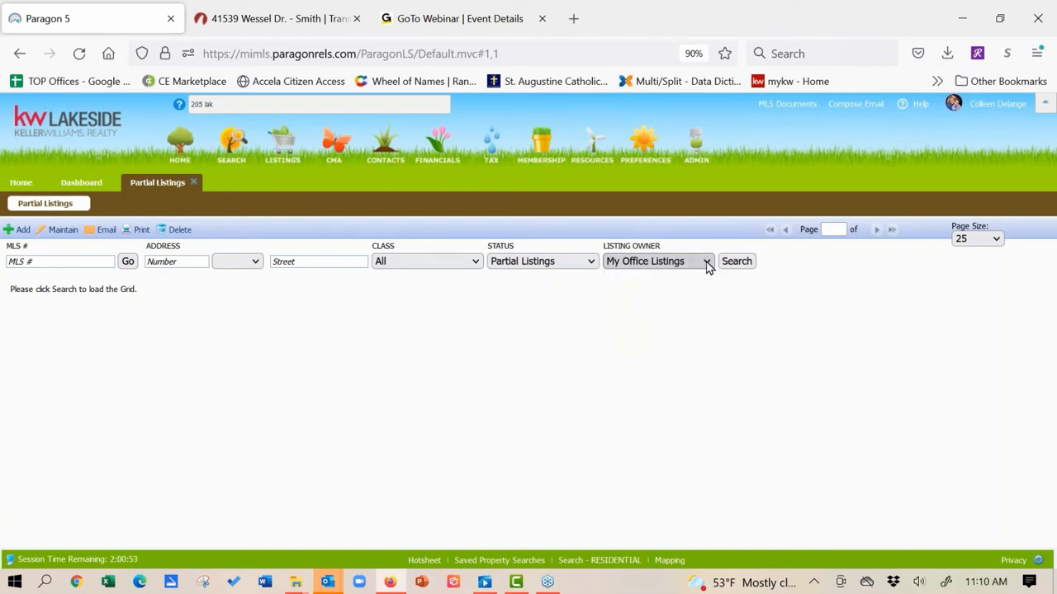
{"action": "left_click", "coordinate": [706, 263]}
{"action": "left_click", "coordinate": [686, 300]}
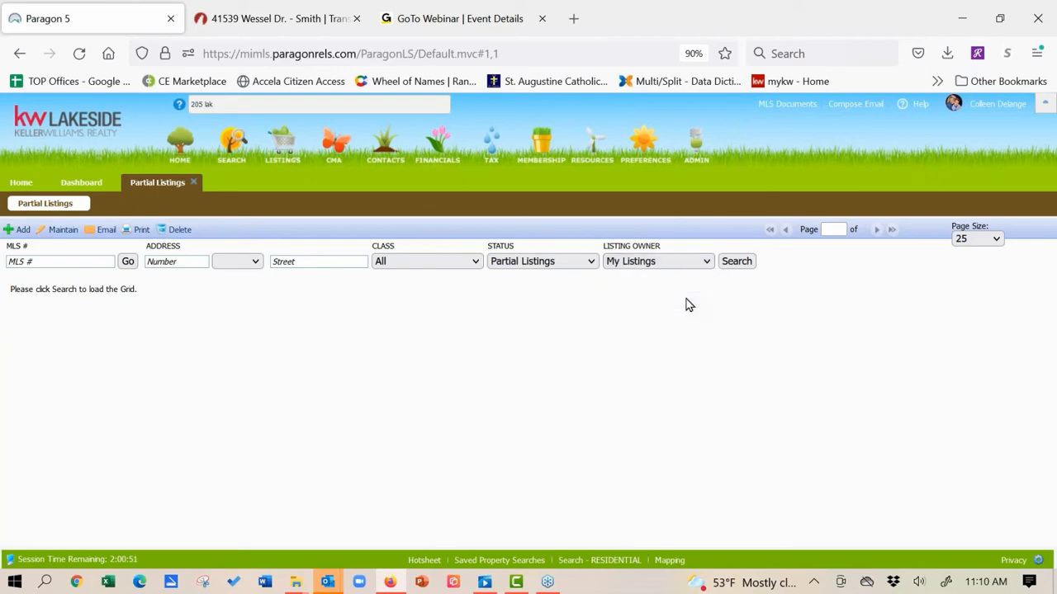
{"action": "left_click", "coordinate": [731, 260]}
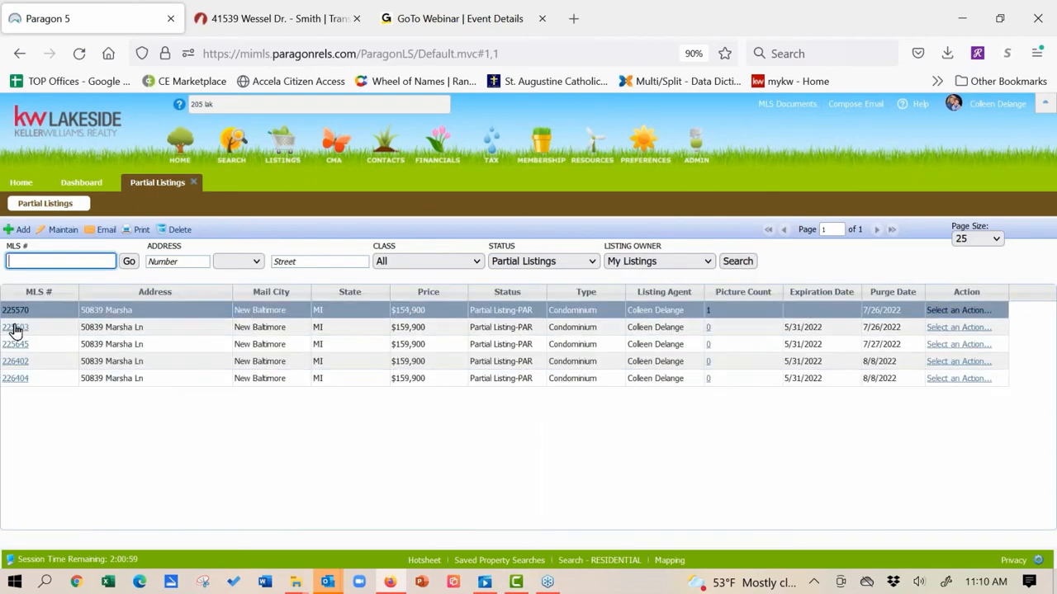
{"action": "left_click", "coordinate": [15, 327]}
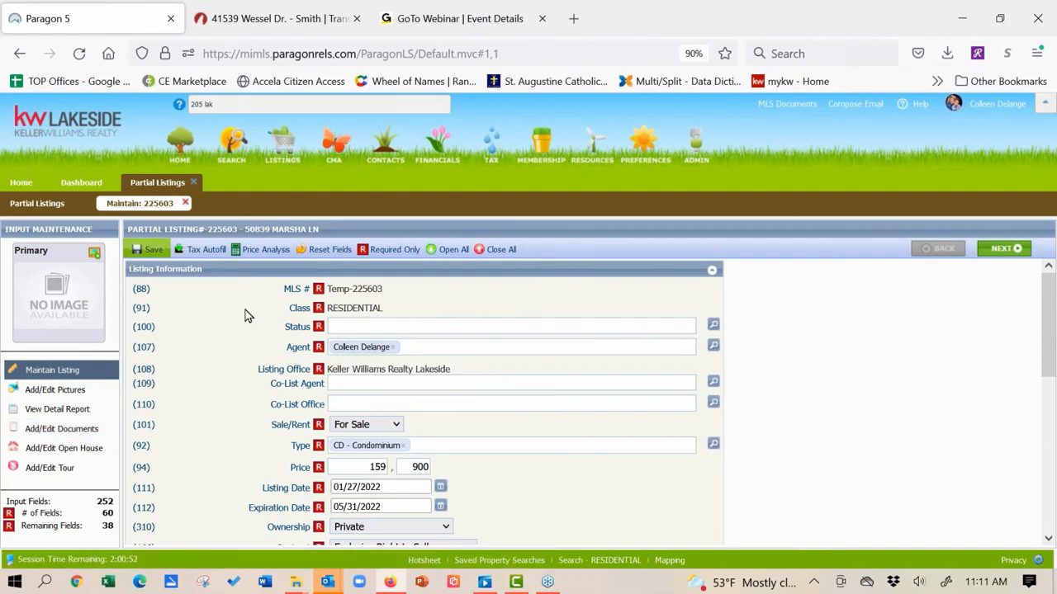
Step: Leave the partial listing form for the Paragon home page
{"action": "mouse_move", "coordinate": [151, 252]}
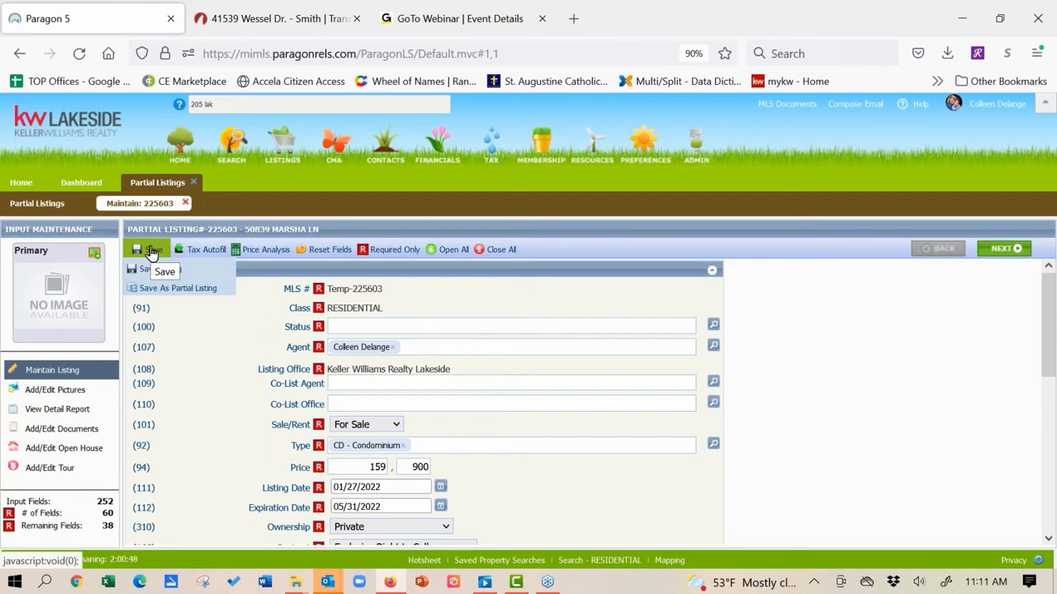
{"action": "left_click", "coordinate": [29, 182]}
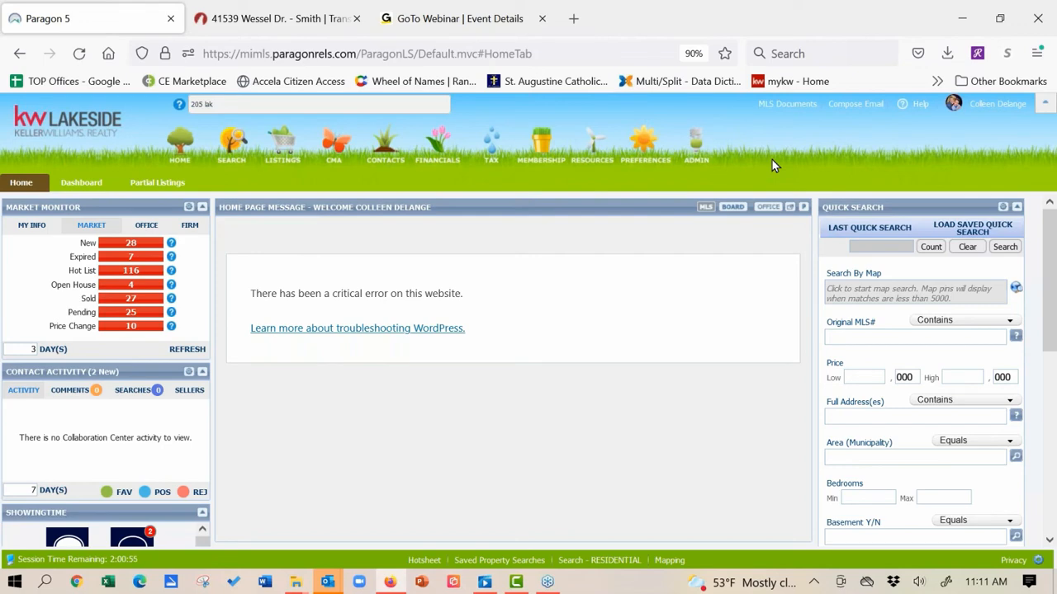
Step: Switch to the TransactionDesk tab and close the Upload Results dialog
{"action": "left_click", "coordinate": [313, 26]}
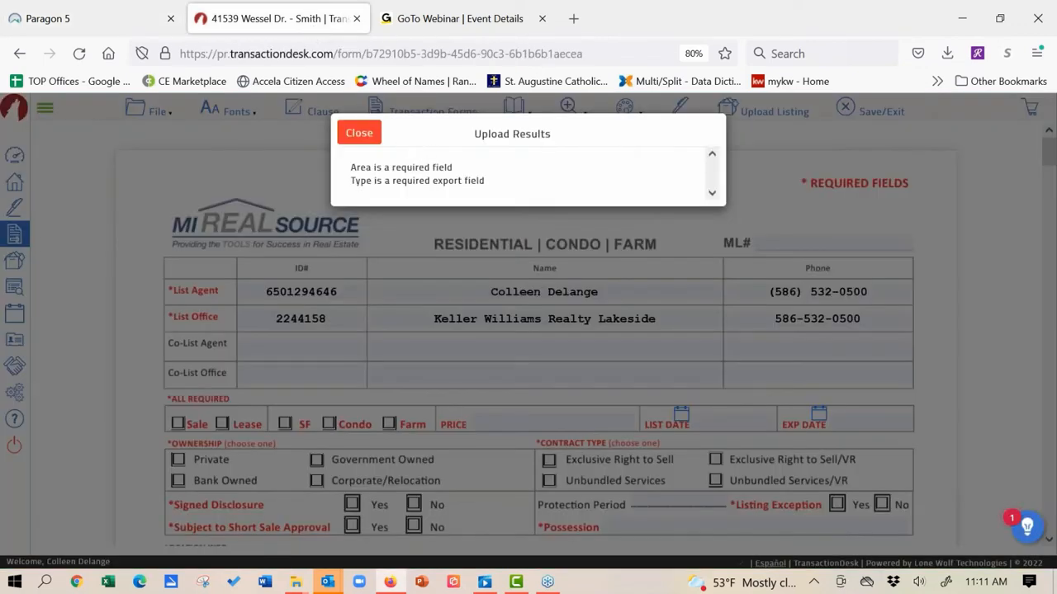
{"action": "left_click", "coordinate": [358, 132]}
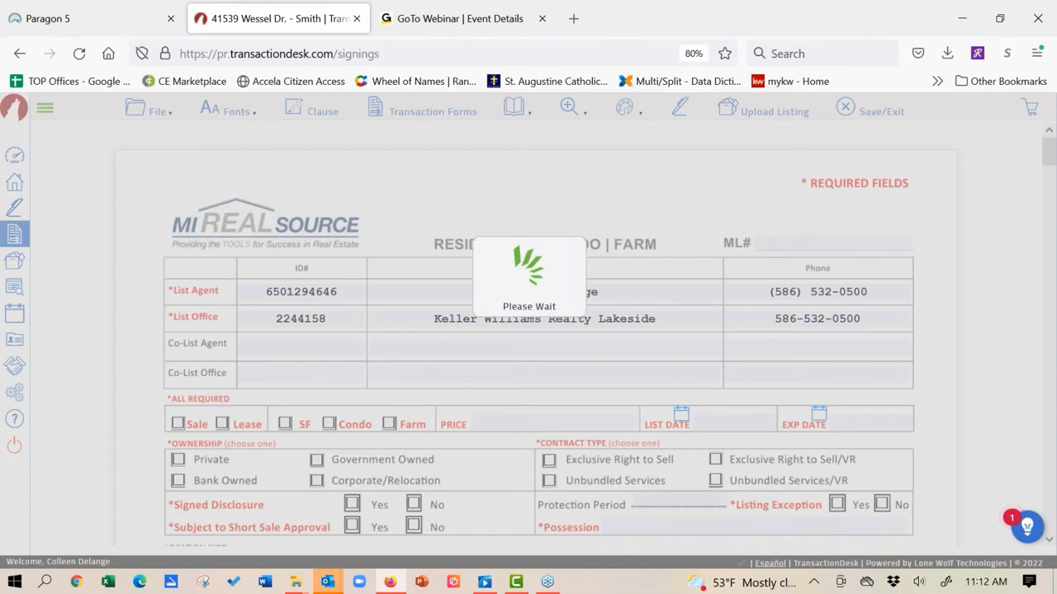
Step: Close the old transaction tab and relaunch TransactionDesk from Paragon's Resources menu
{"action": "left_click", "coordinate": [358, 18]}
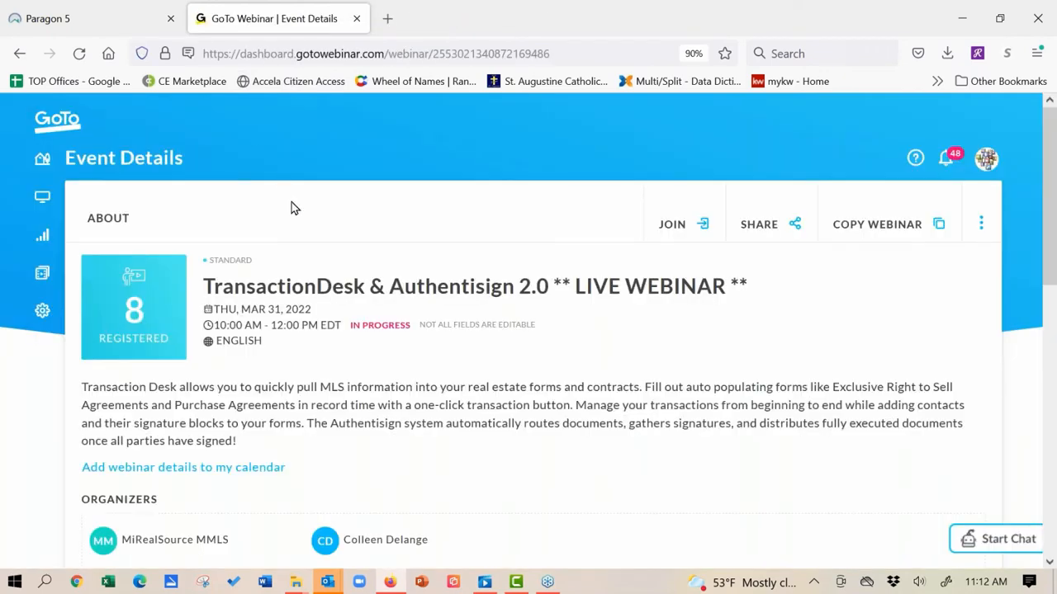
{"action": "left_click", "coordinate": [70, 20]}
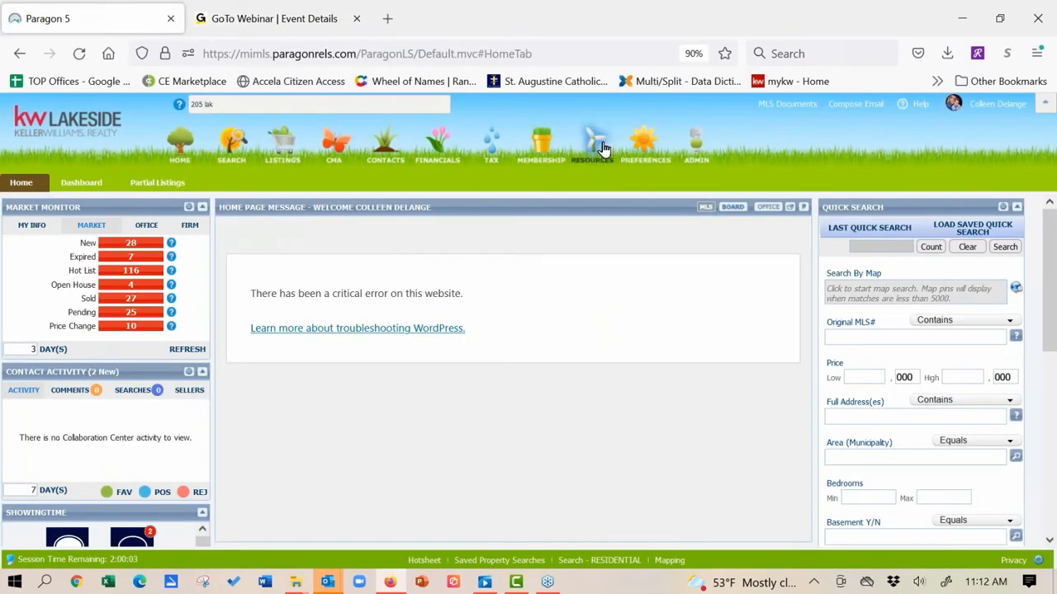
{"action": "mouse_move", "coordinate": [604, 149]}
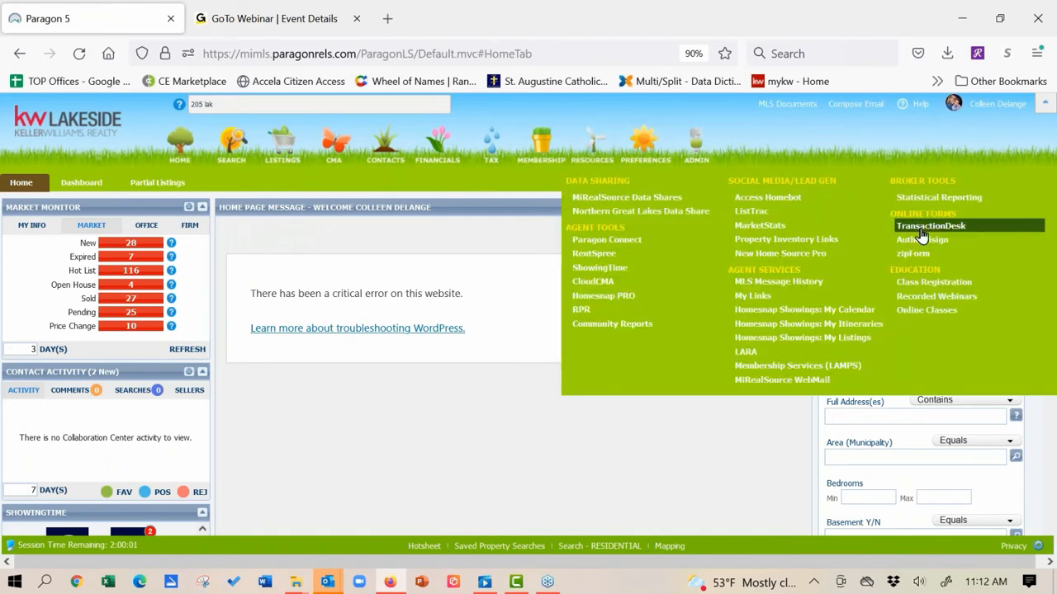
{"action": "left_click", "coordinate": [930, 226]}
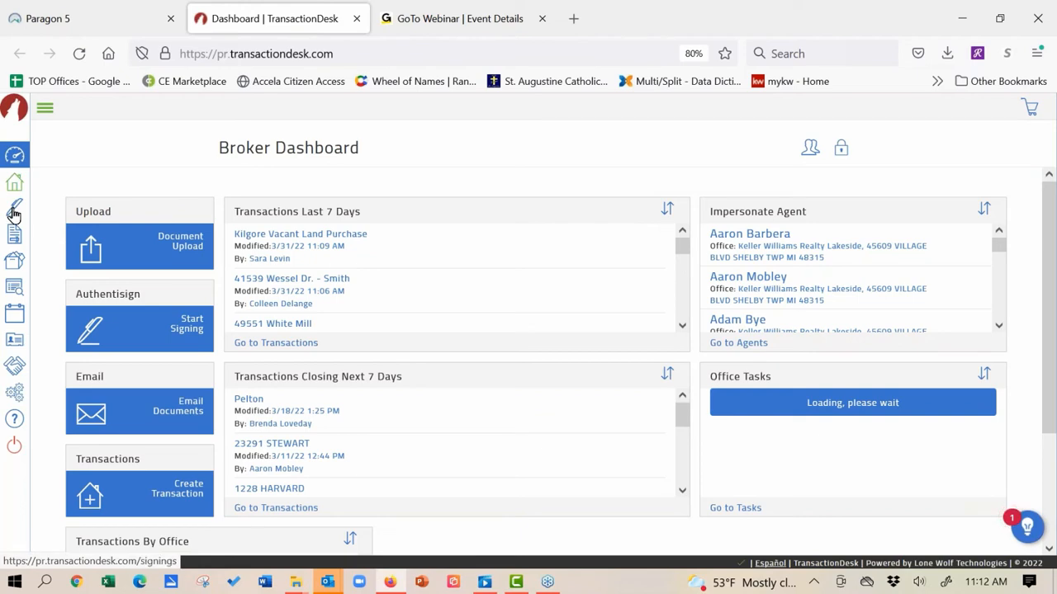
Step: Show the Authentisign Signings list from the sidebar's pen icon
{"action": "left_click", "coordinate": [14, 210]}
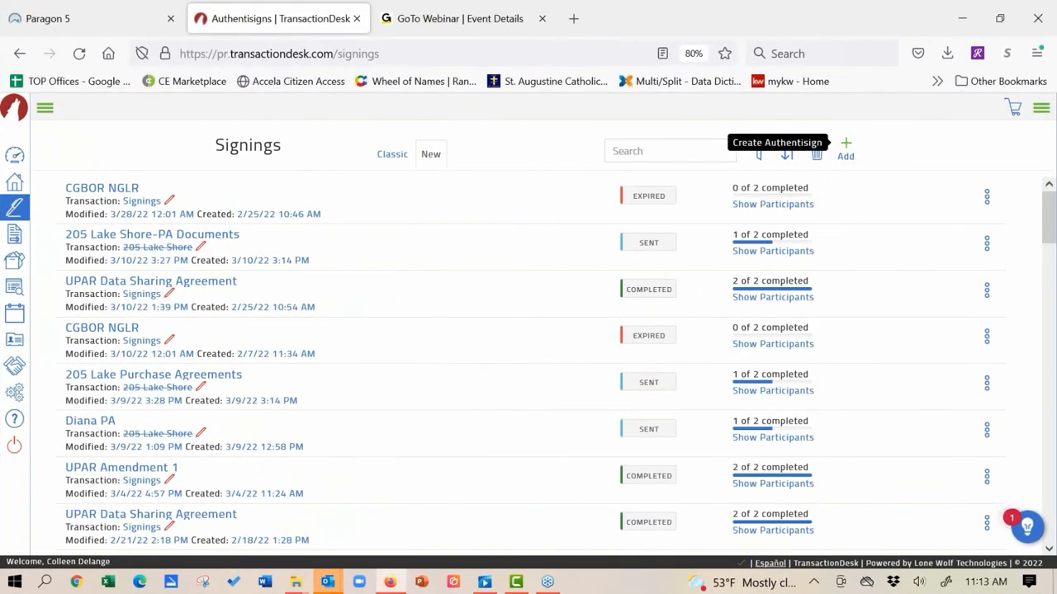
Step: Add a new signing named 'Offer for Tami'
{"action": "left_click", "coordinate": [844, 147]}
{"action": "left_click", "coordinate": [619, 170]}
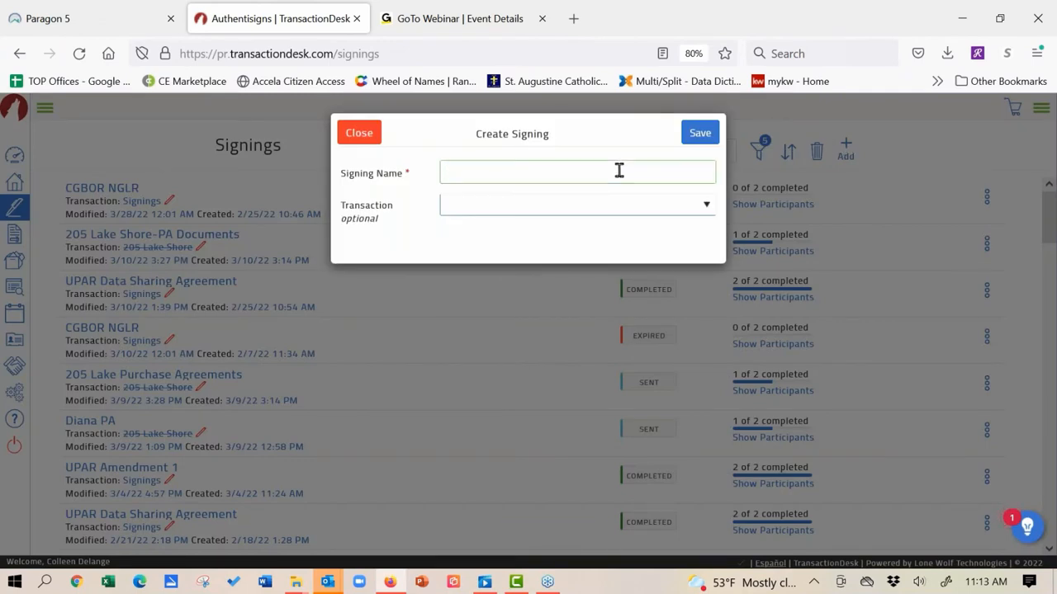
{"action": "type", "text": "Off"}
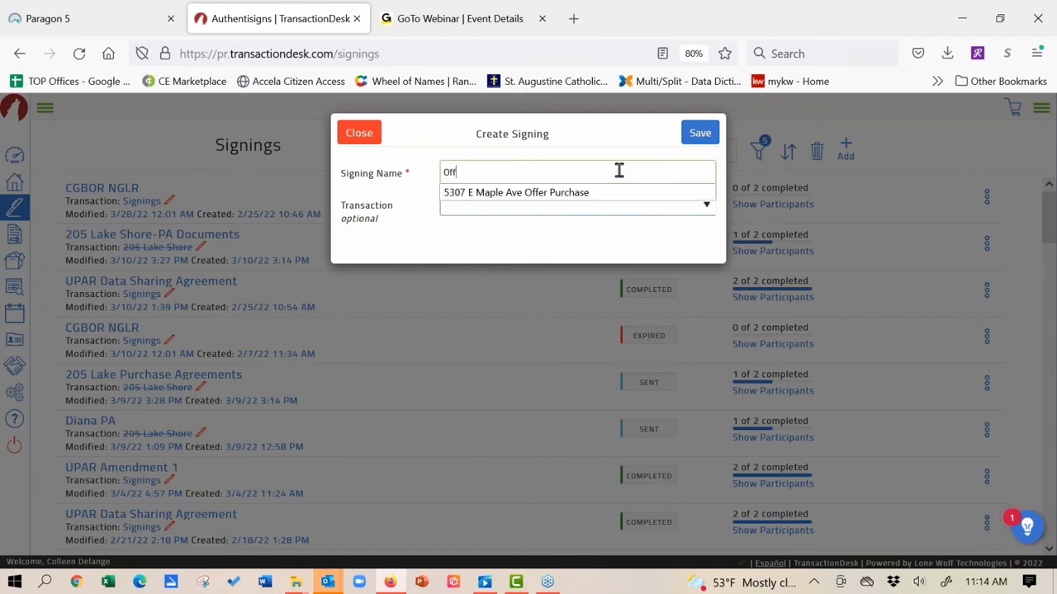
{"action": "type", "text": "er for "}
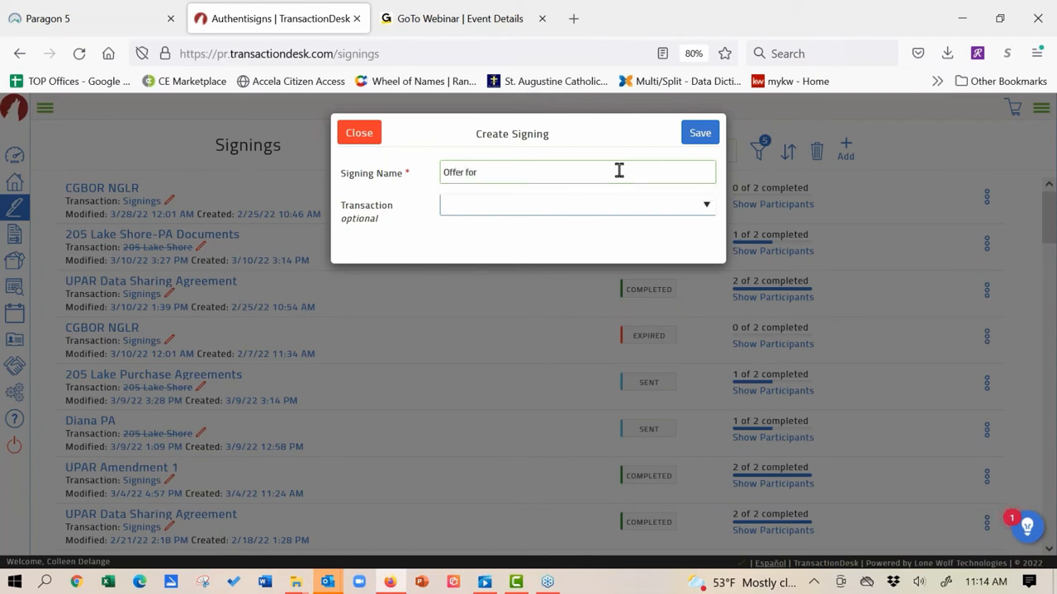
{"action": "type", "text": "t"}
{"action": "key", "text": "BackSpace"}
{"action": "type", "text": "Tami"}
Step: Link the signing to the matching property transaction and save it
{"action": "left_click", "coordinate": [707, 208]}
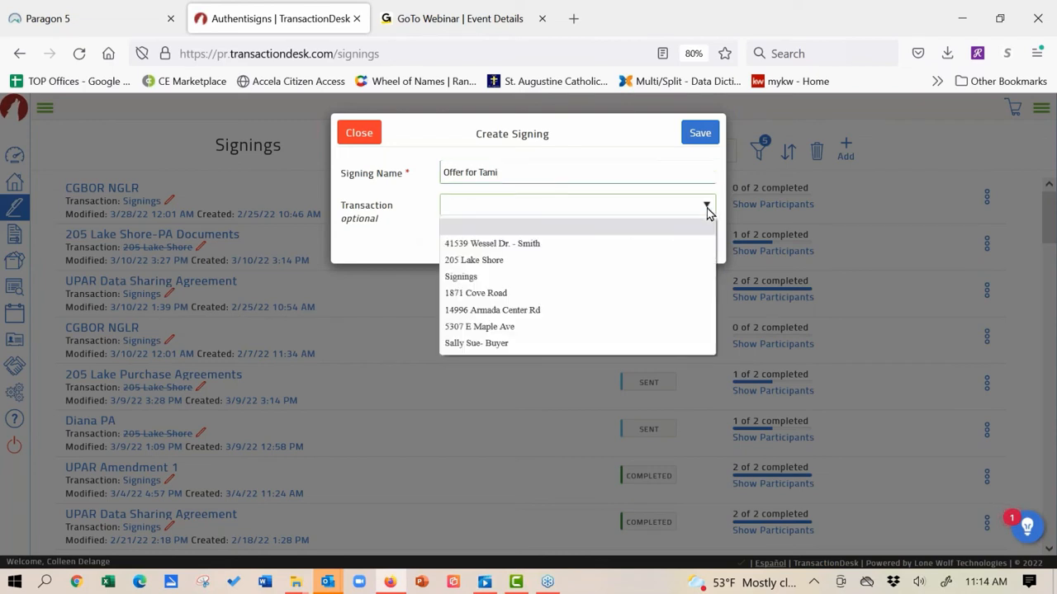
{"action": "left_click", "coordinate": [668, 263]}
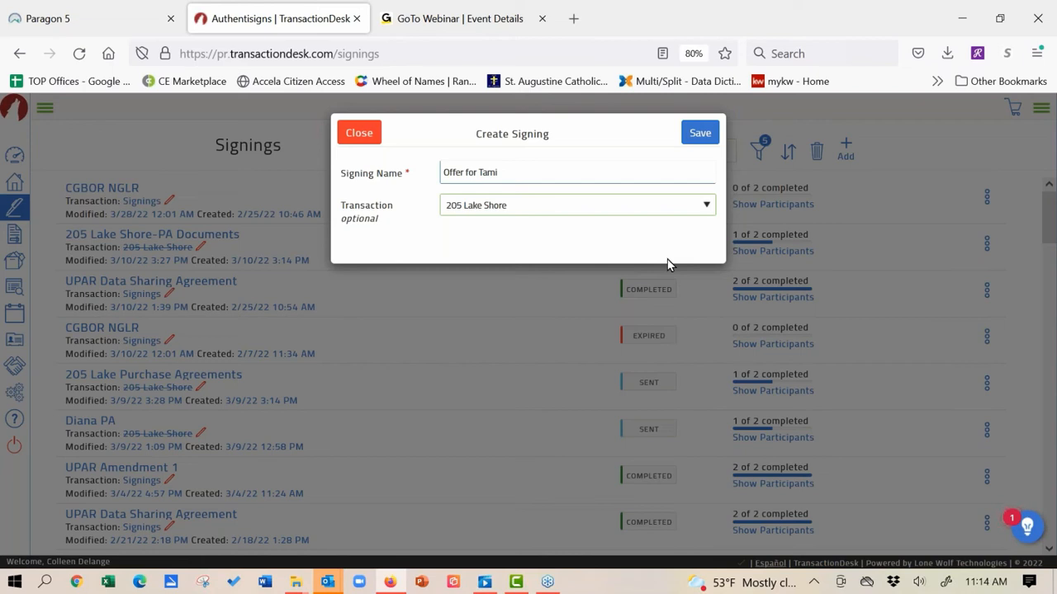
{"action": "left_click", "coordinate": [704, 208]}
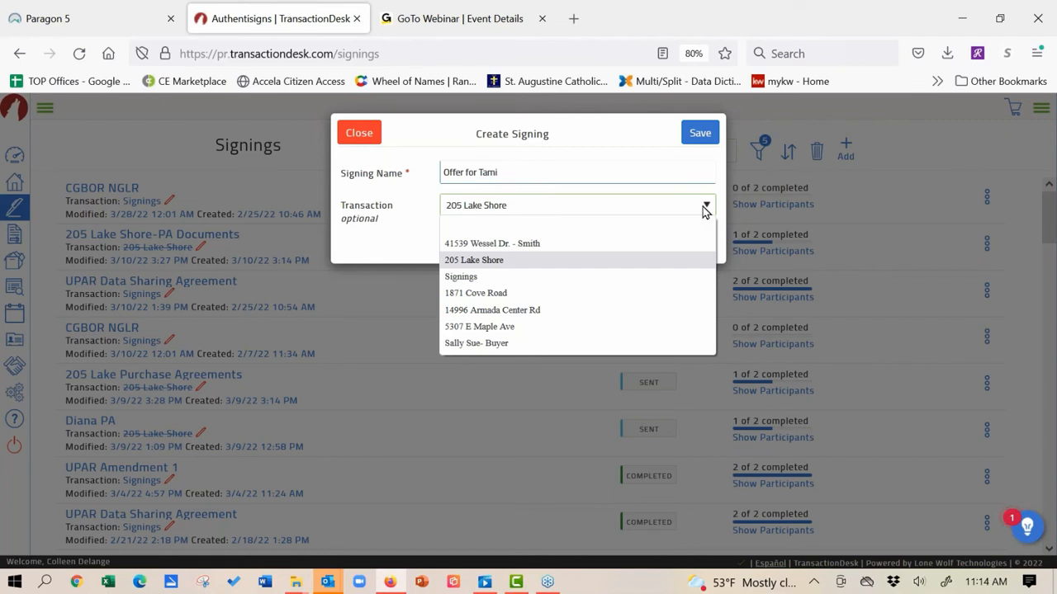
{"action": "left_click", "coordinate": [682, 259]}
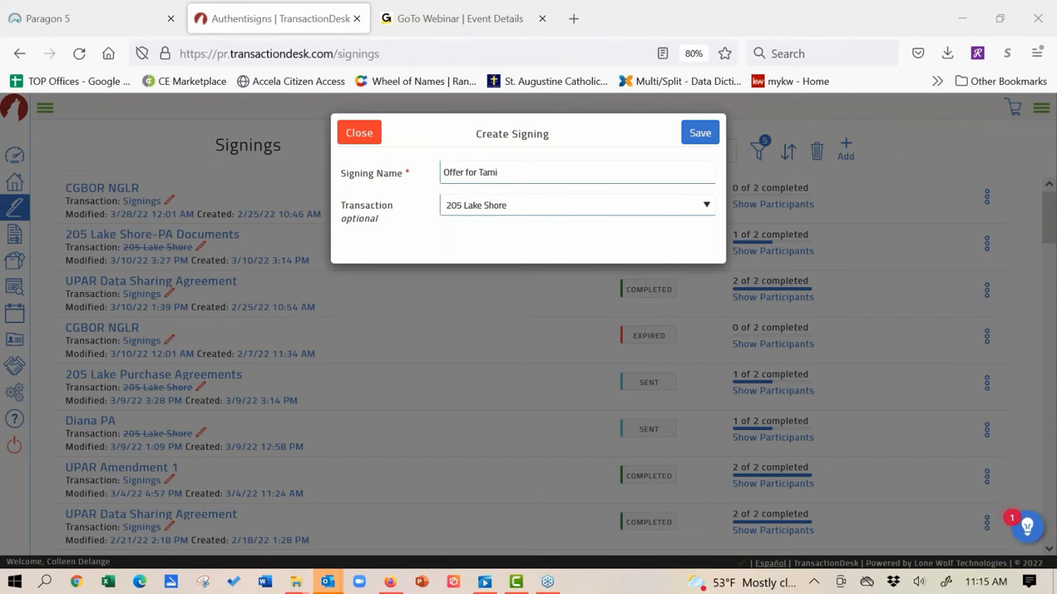
{"action": "left_click", "coordinate": [702, 137]}
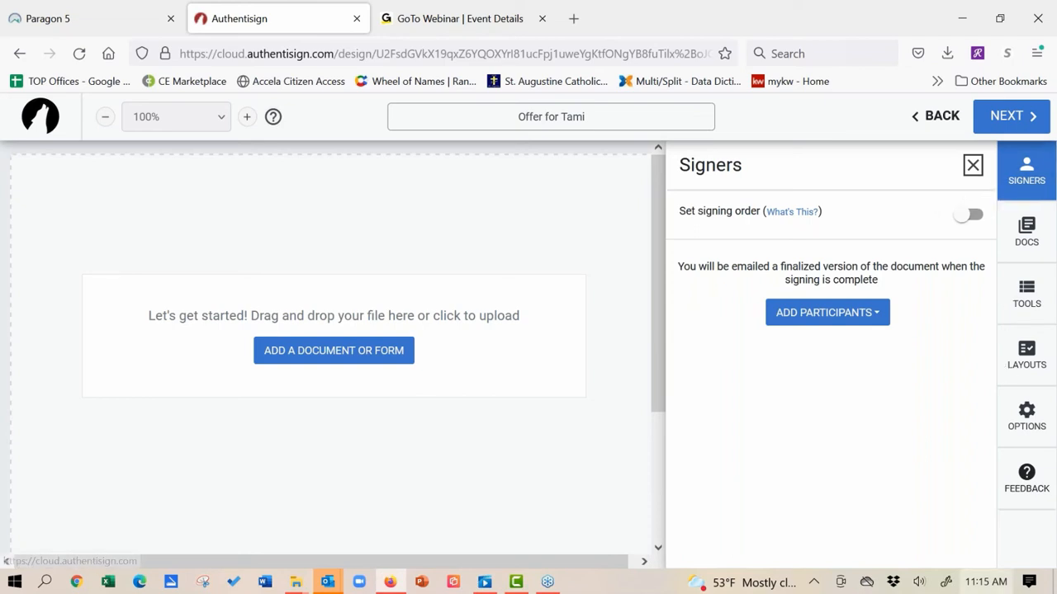
Step: Choose Add from Transaction under Add Participants in the Signers panel
{"action": "left_click", "coordinate": [855, 323]}
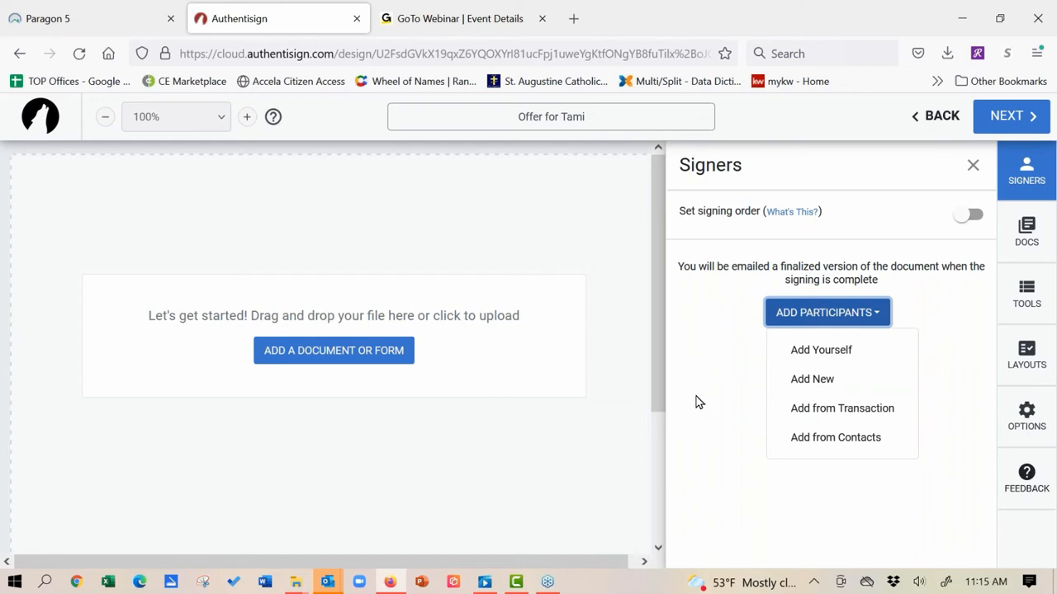
{"action": "left_click", "coordinate": [826, 419]}
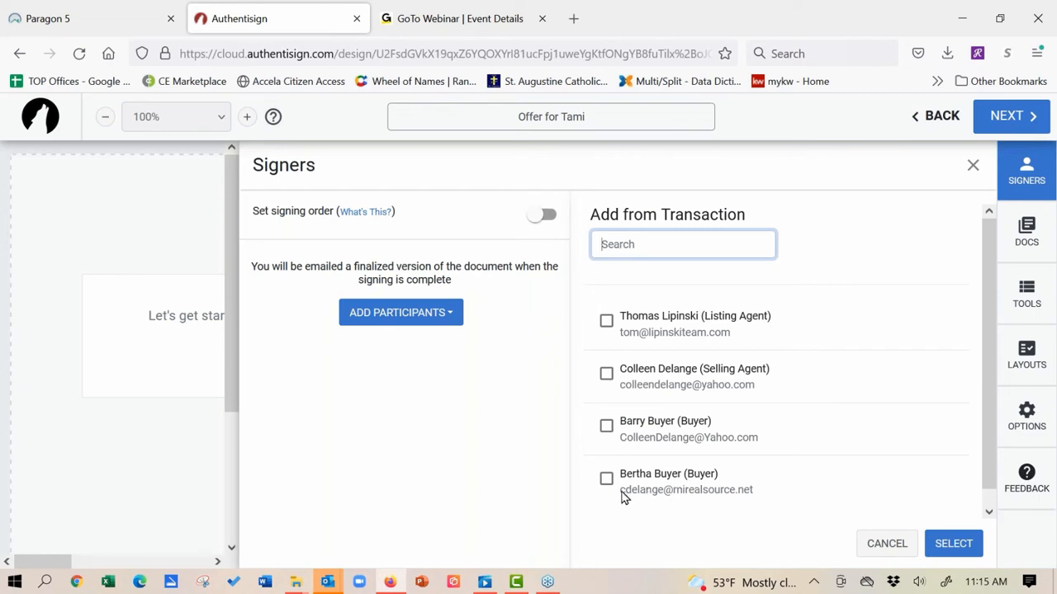
Step: Select both buyers, the selling agent and the listing agent, enable signing order, and confirm
{"action": "left_click", "coordinate": [607, 427]}
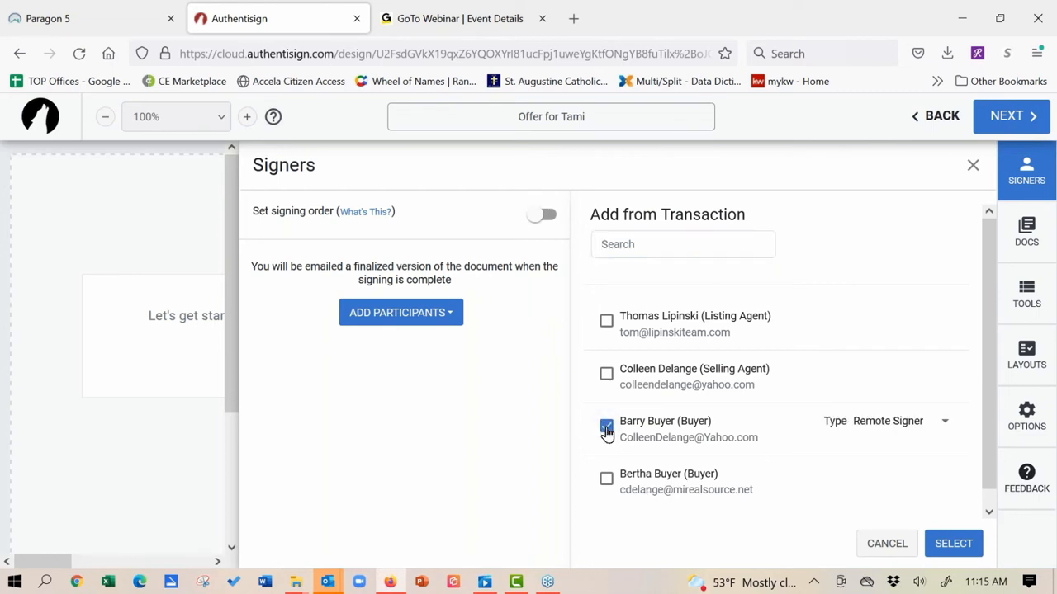
{"action": "left_click", "coordinate": [606, 483]}
{"action": "left_click", "coordinate": [608, 376]}
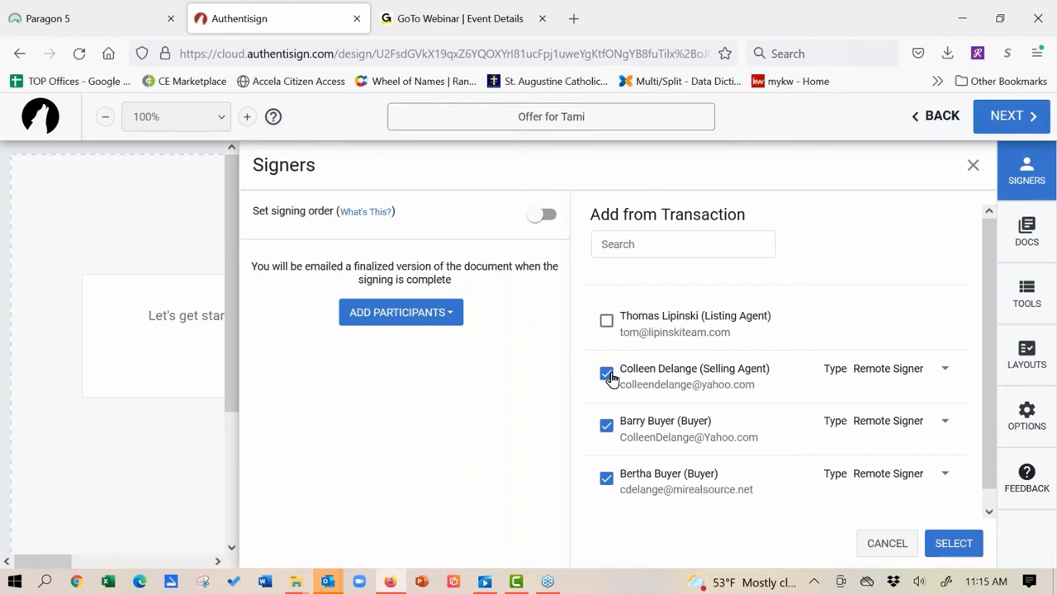
{"action": "left_click", "coordinate": [607, 324]}
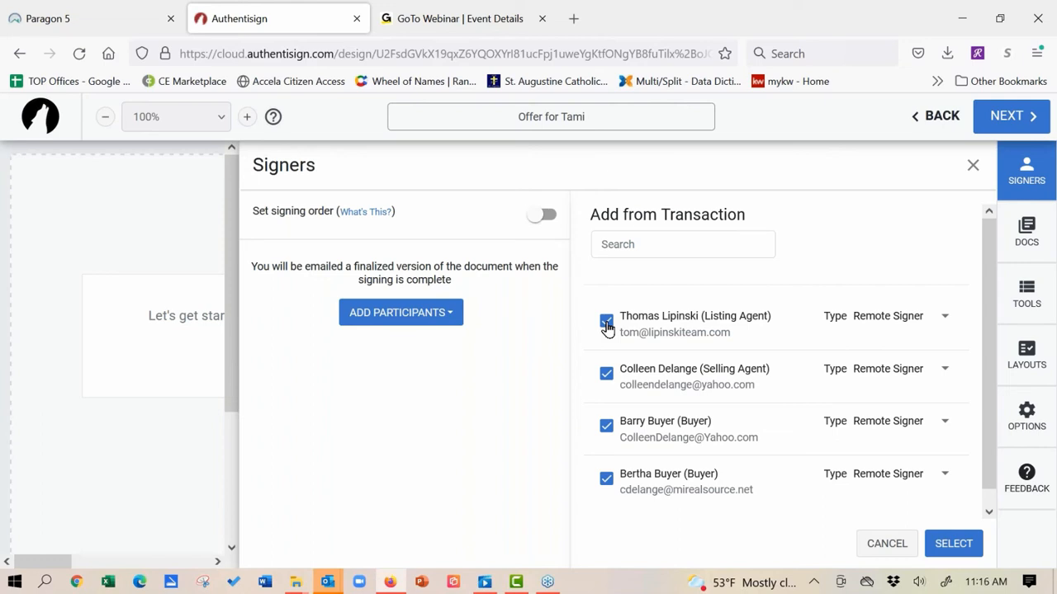
{"action": "left_click", "coordinate": [540, 216]}
{"action": "left_click", "coordinate": [544, 215]}
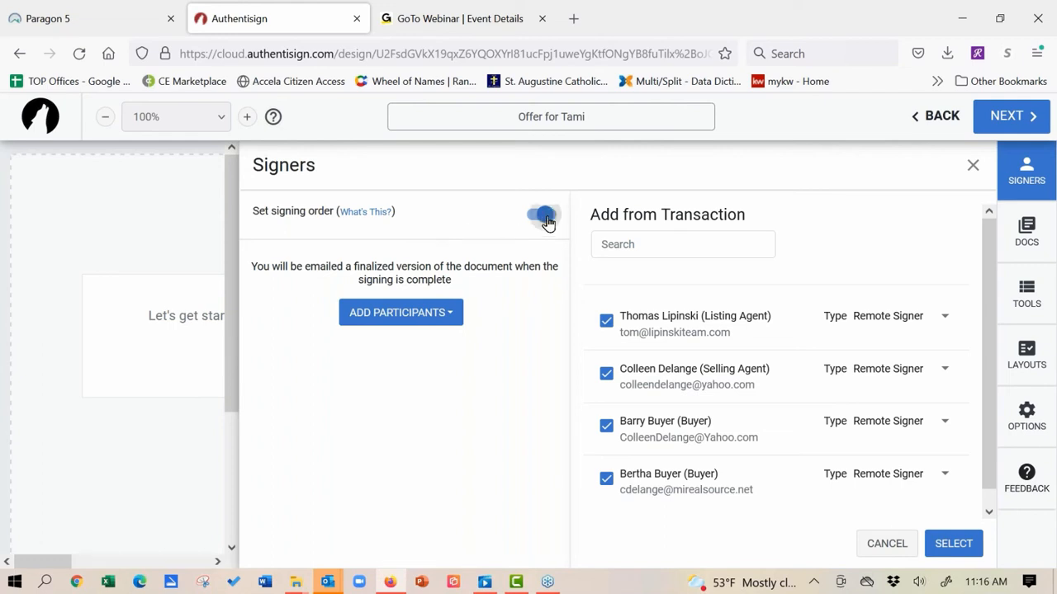
{"action": "left_click", "coordinate": [607, 322]}
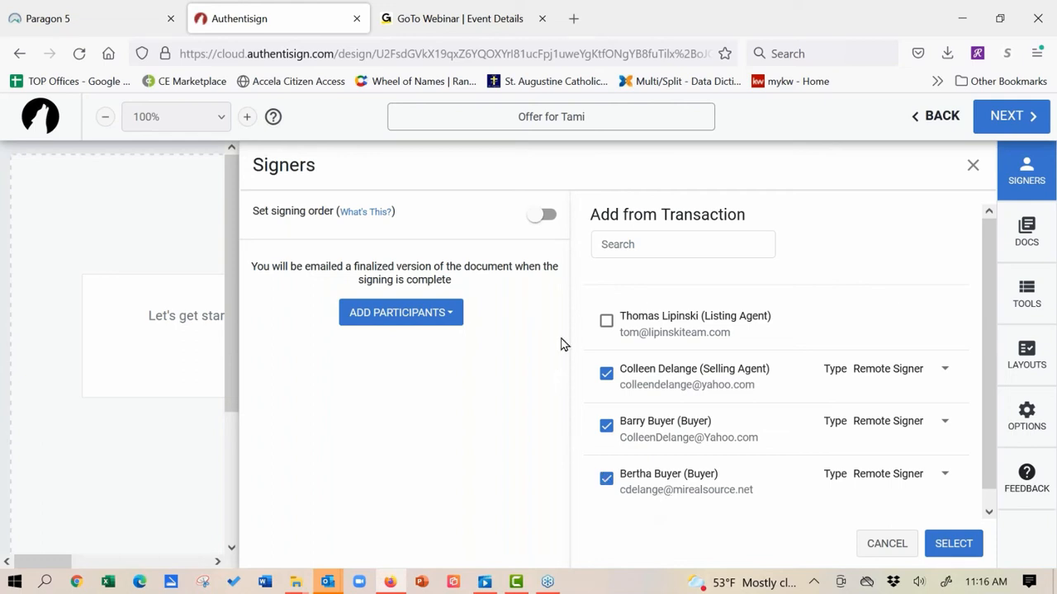
{"action": "left_click", "coordinate": [608, 328]}
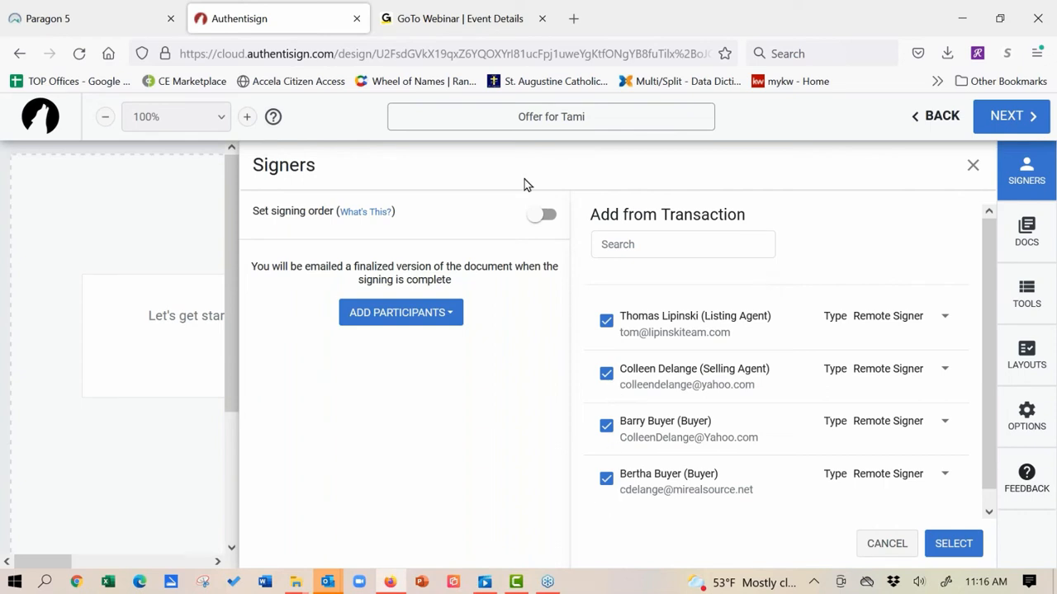
{"action": "left_click", "coordinate": [534, 221]}
{"action": "left_click", "coordinate": [948, 545]}
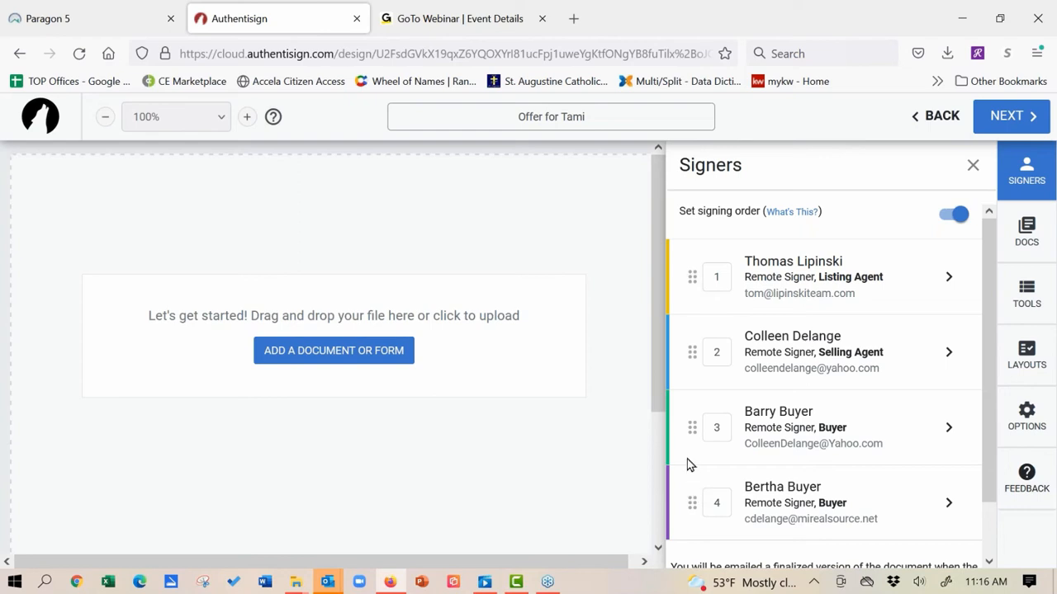
Step: Reorder signers: first buyer, second buyer, selling agent, then listing agent last
{"action": "left_click_drag", "start_coordinate": [684, 432], "coordinate": [689, 279]}
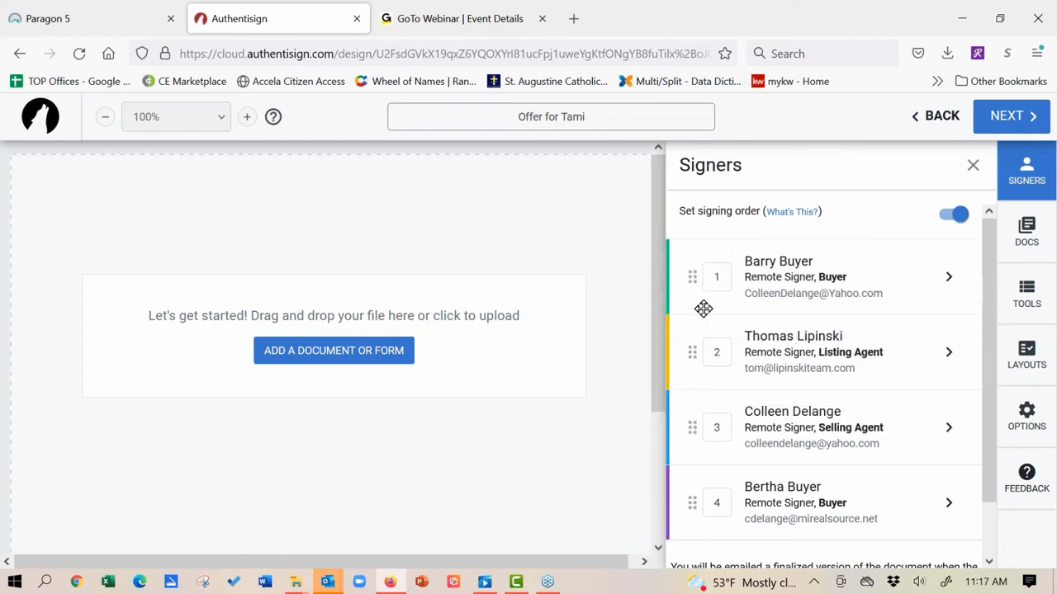
{"action": "left_click_drag", "start_coordinate": [684, 500], "coordinate": [691, 340]}
{"action": "left_click_drag", "start_coordinate": [691, 495], "coordinate": [688, 418]}
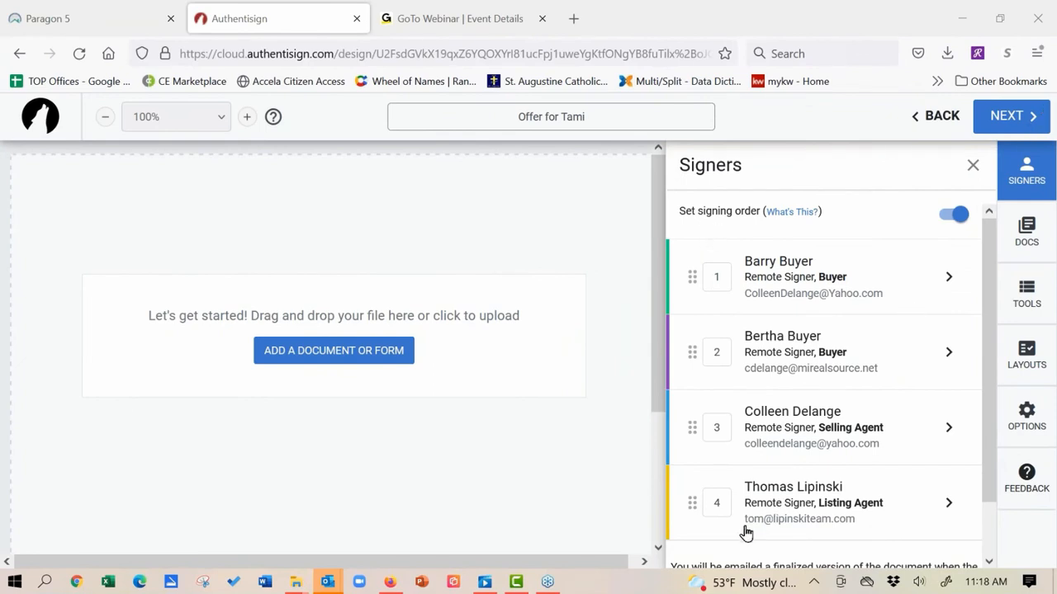
Step: Delete the listing agent from the signers, leaving both buyers then the selling agent
{"action": "left_click_drag", "start_coordinate": [697, 502], "coordinate": [694, 277]}
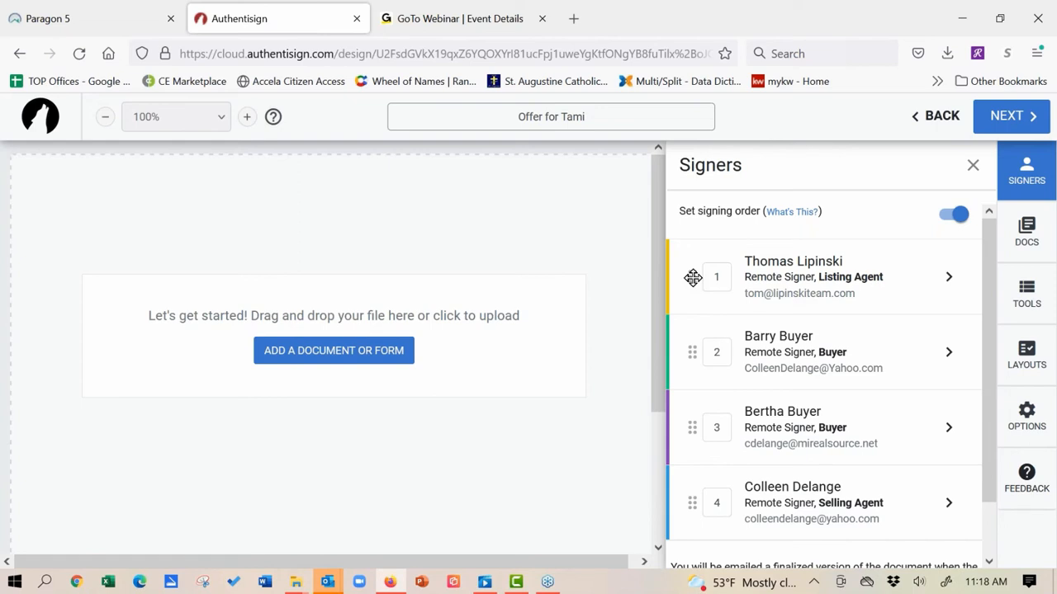
{"action": "left_click_drag", "start_coordinate": [693, 277], "coordinate": [699, 503]}
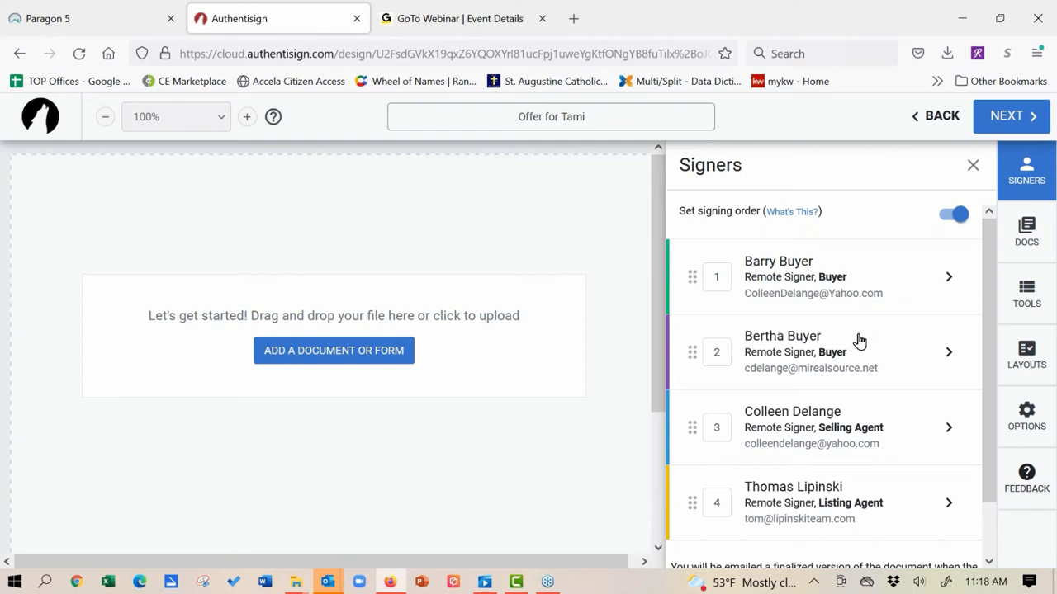
{"action": "left_click", "coordinate": [949, 503]}
{"action": "left_click", "coordinate": [701, 543]}
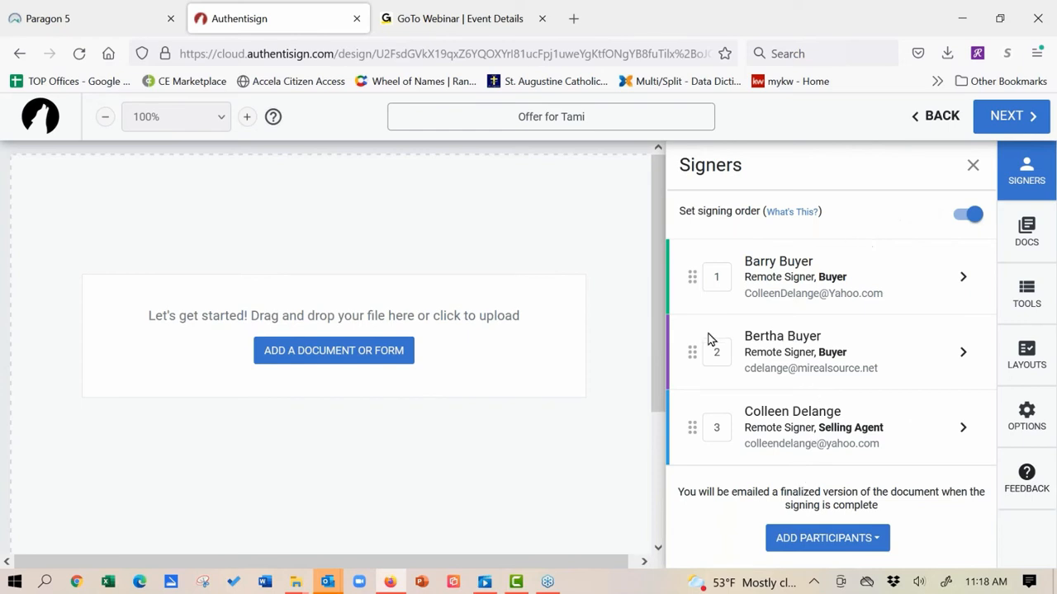
{"action": "mouse_move", "coordinate": [688, 358]}
{"action": "left_mouse_down"}
{"action": "mouse_move", "coordinate": [689, 332]}
{"action": "mouse_move", "coordinate": [680, 360]}
{"action": "left_mouse_up"}
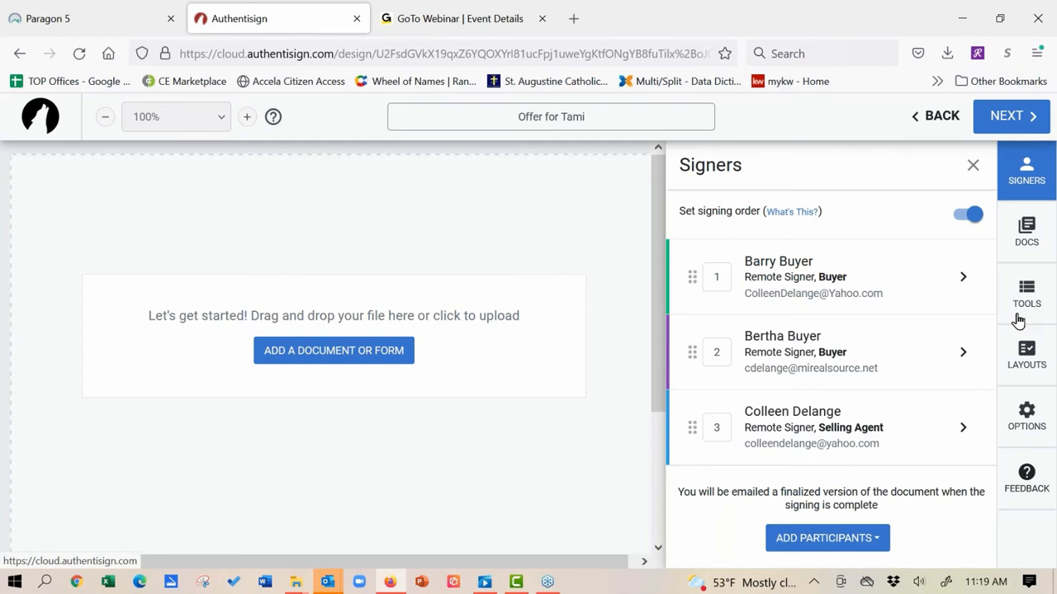
{"action": "left_click", "coordinate": [372, 362]}
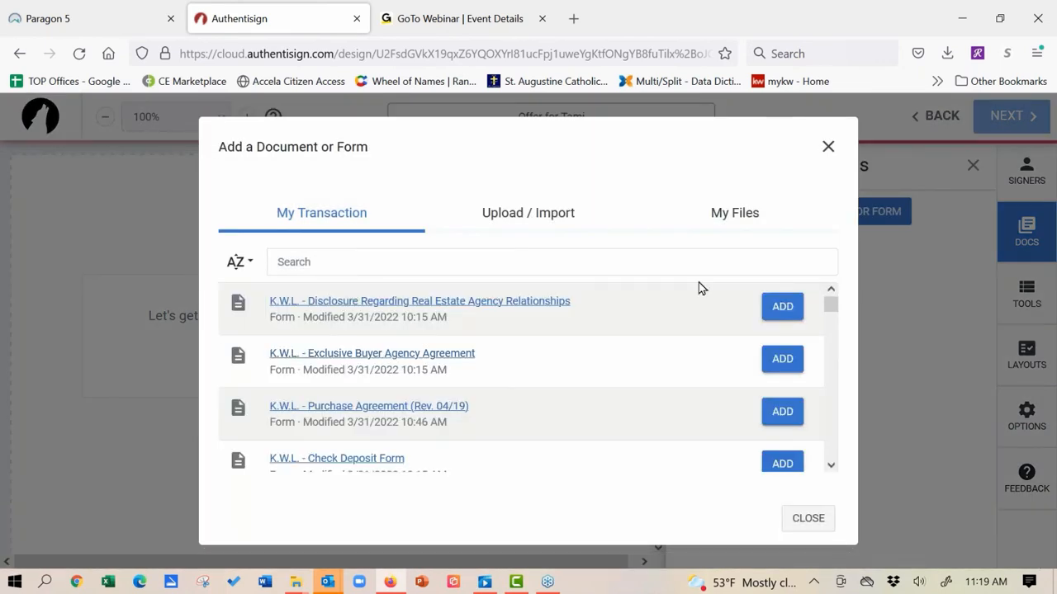
{"action": "left_click_drag", "start_coordinate": [832, 309], "coordinate": [841, 443]}
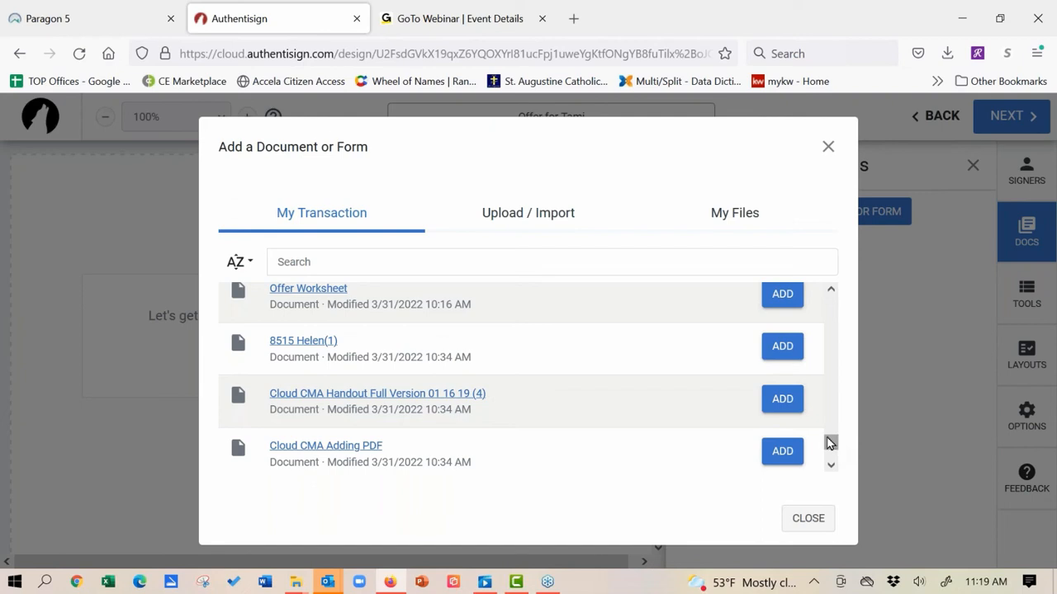
{"action": "left_click_drag", "start_coordinate": [831, 443], "coordinate": [830, 421]}
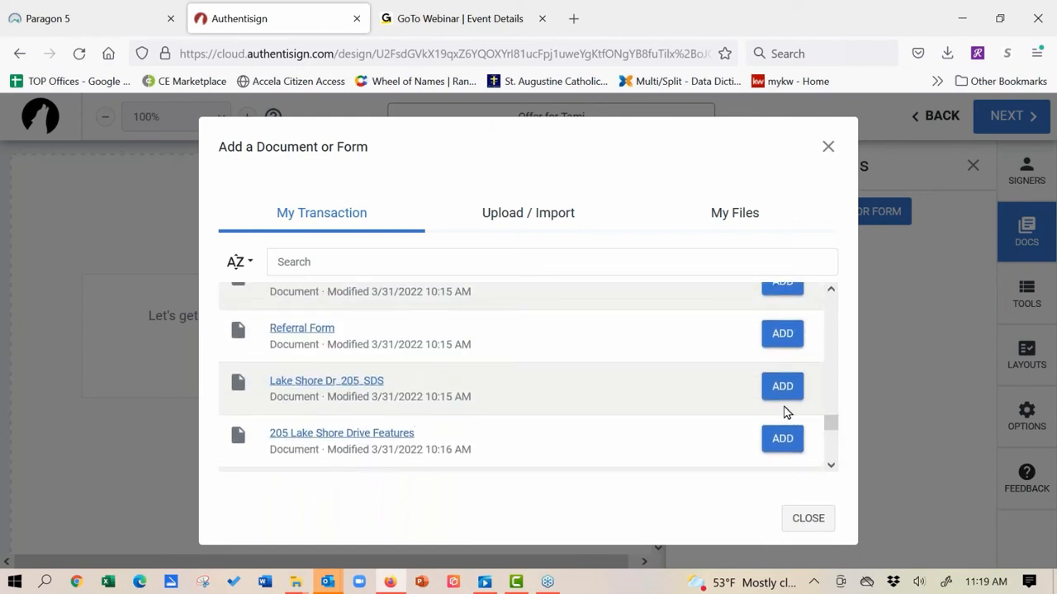
{"action": "left_click", "coordinate": [782, 388]}
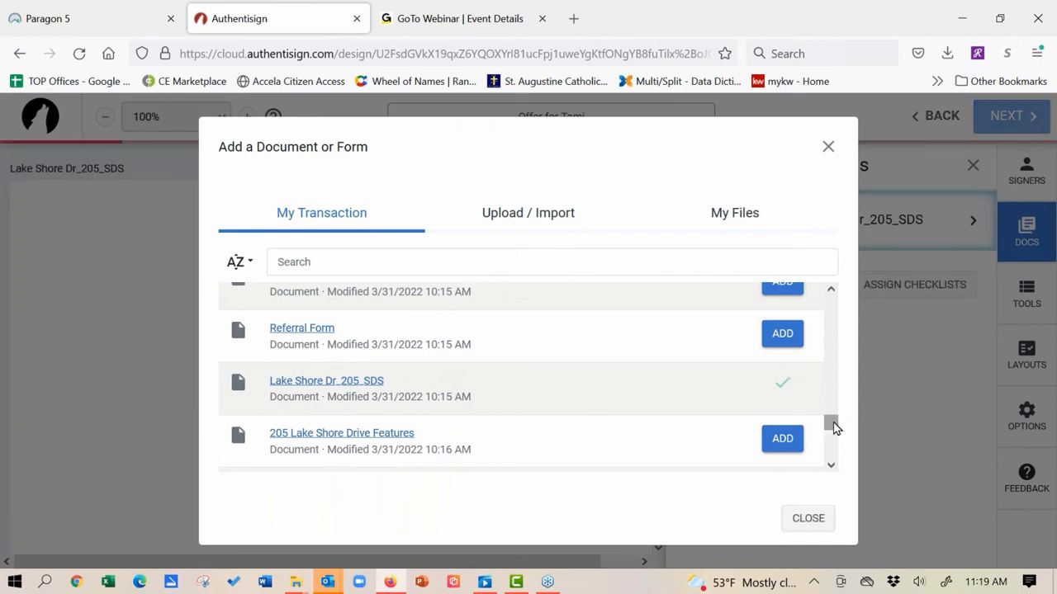
Step: Add the K.W.L. Purchase Agreement (Rev. 04/19), Exclusive Buyer Agency Agreement and agency relationships disclosure forms
{"action": "left_click_drag", "start_coordinate": [833, 428], "coordinate": [831, 304]}
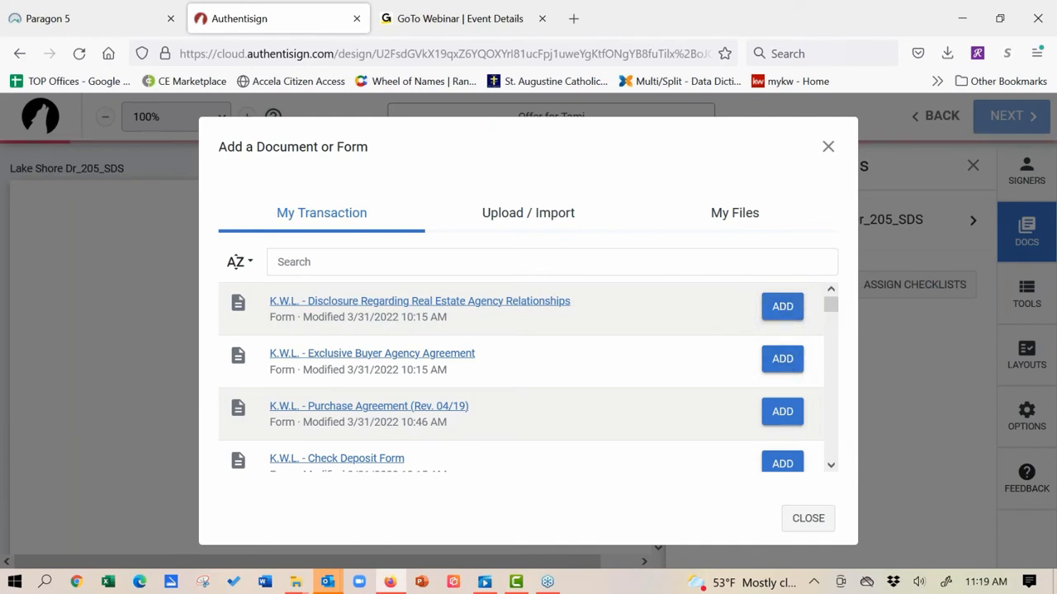
{"action": "left_click", "coordinate": [782, 412]}
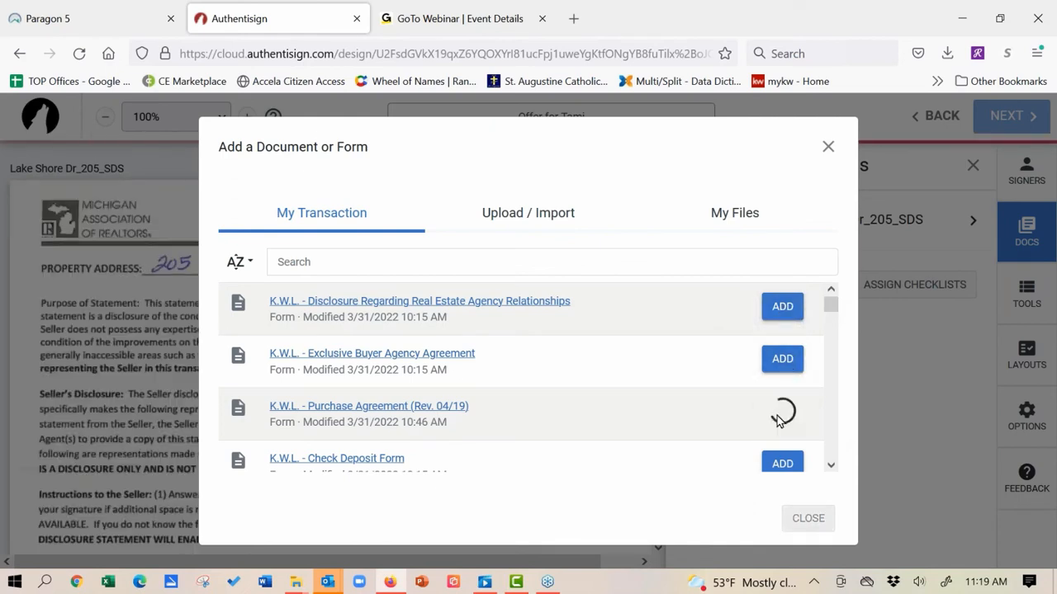
{"action": "left_click", "coordinate": [782, 358]}
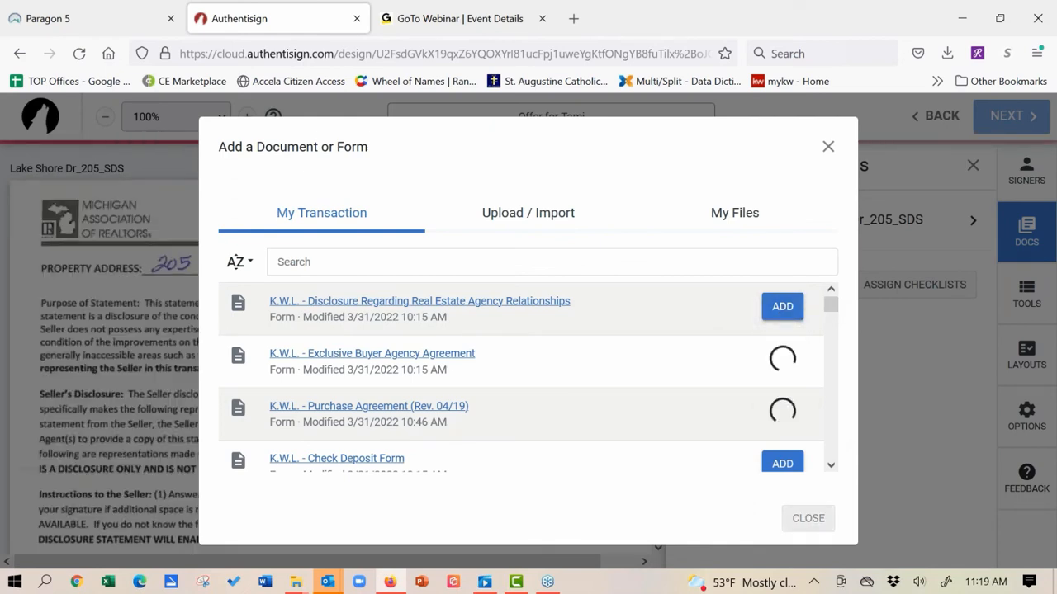
{"action": "left_click", "coordinate": [781, 306]}
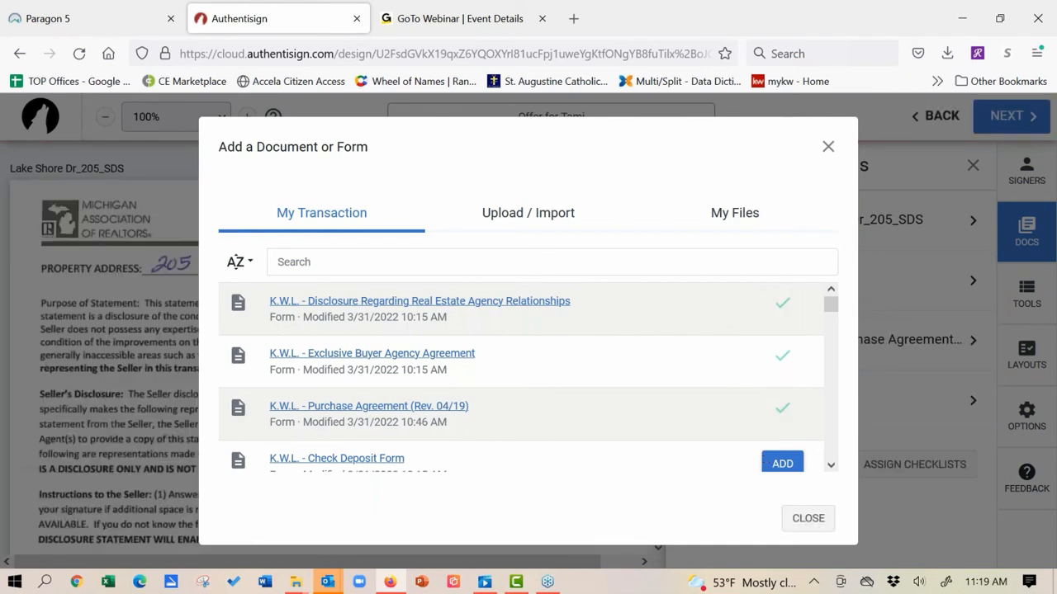
{"action": "left_click", "coordinate": [807, 519]}
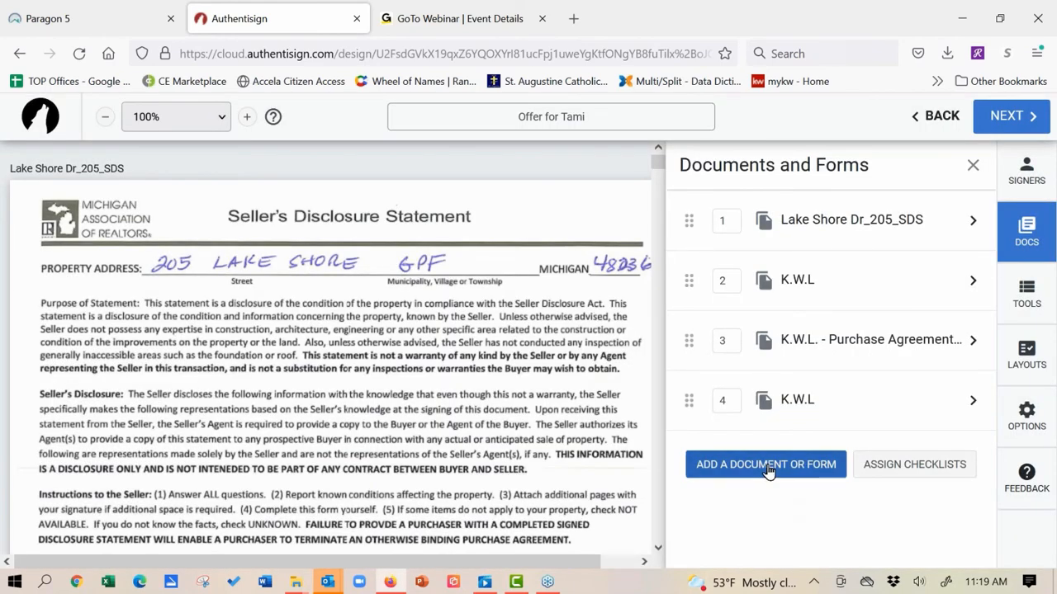
{"action": "left_click", "coordinate": [767, 465]}
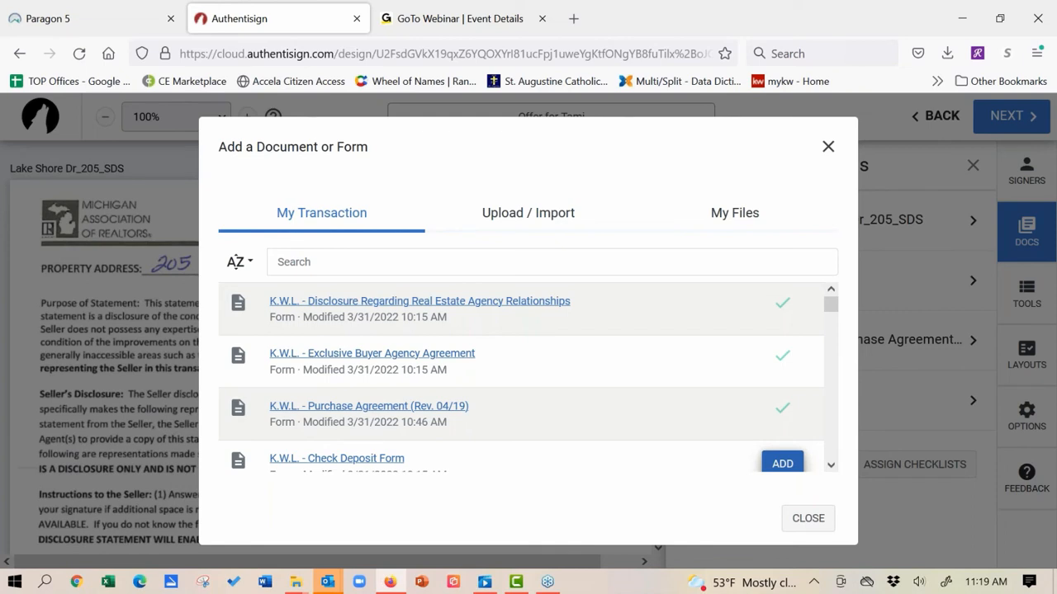
{"action": "left_click", "coordinate": [547, 220]}
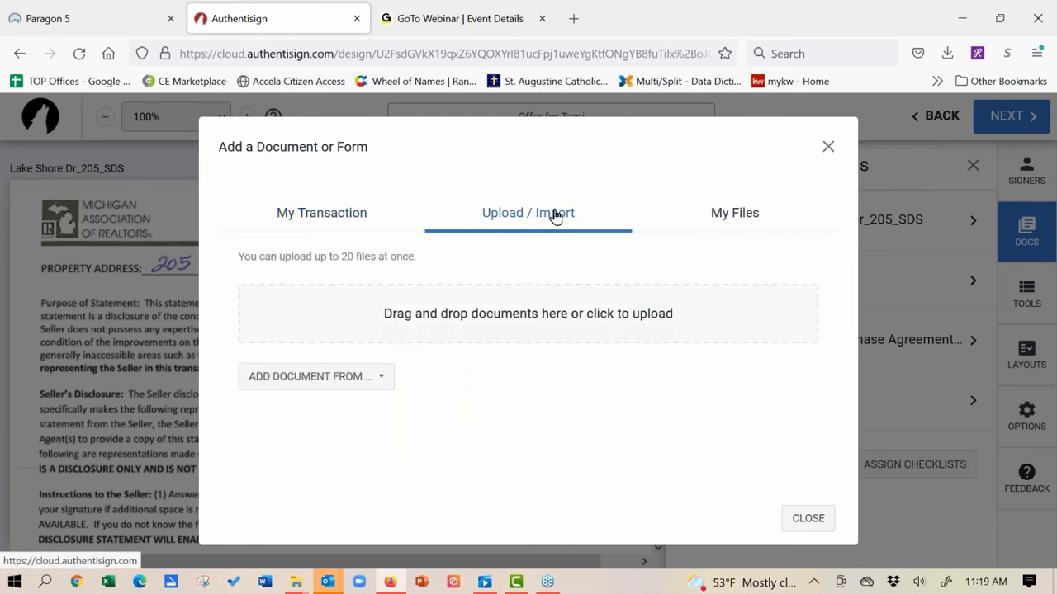
{"action": "left_click", "coordinate": [949, 54]}
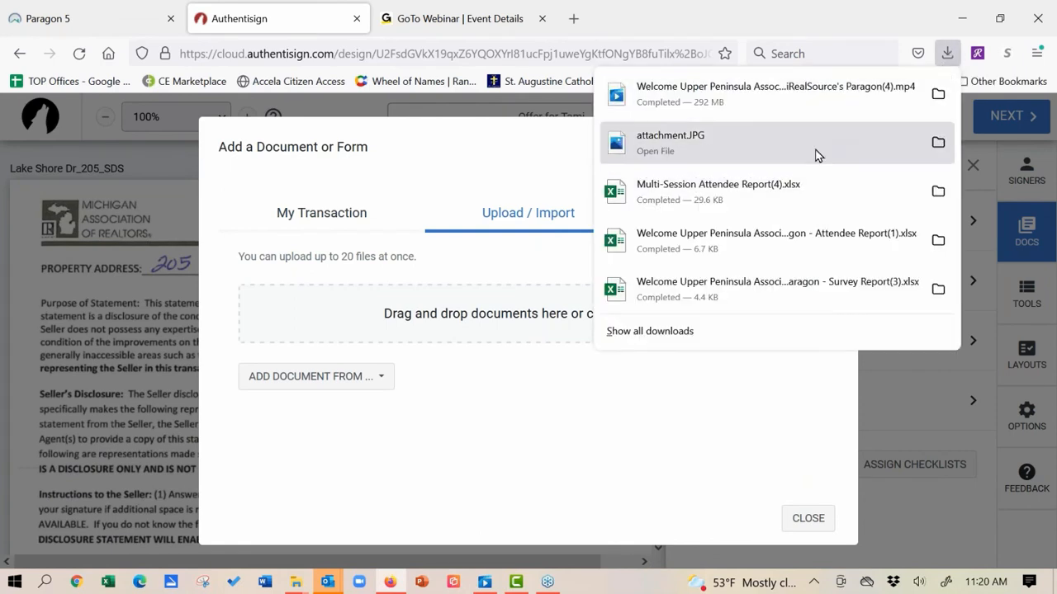
{"action": "left_click", "coordinate": [663, 331]}
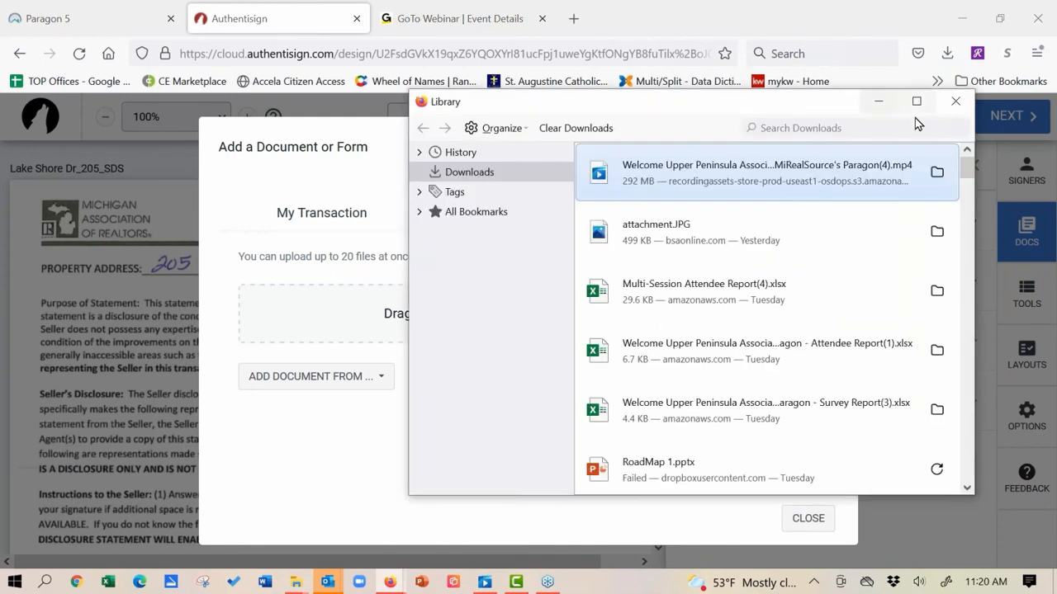
{"action": "left_click_drag", "start_coordinate": [966, 175], "coordinate": [966, 202]}
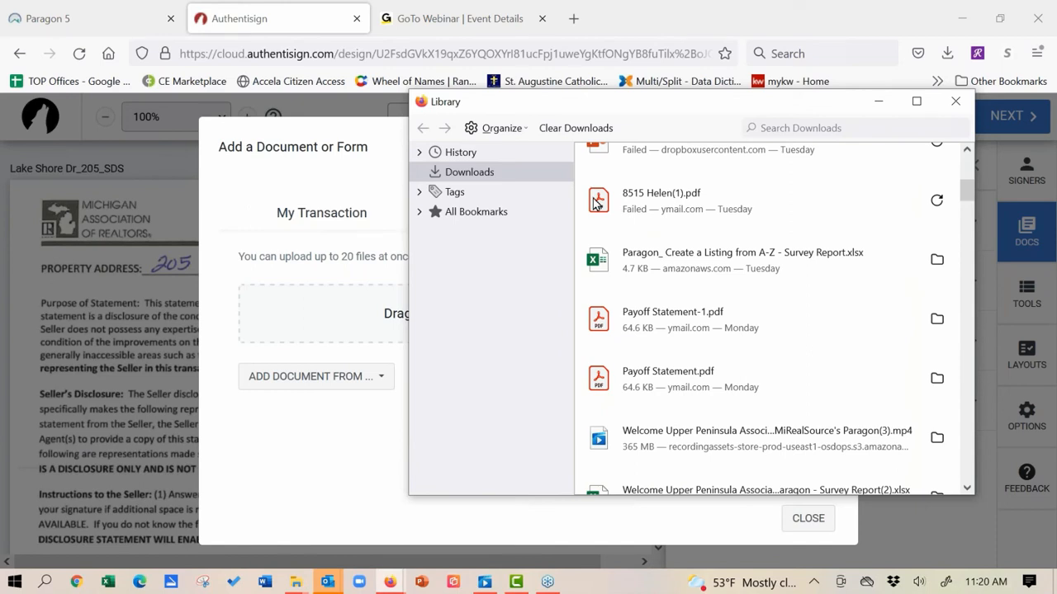
{"action": "left_click_drag", "start_coordinate": [596, 203], "coordinate": [353, 312]}
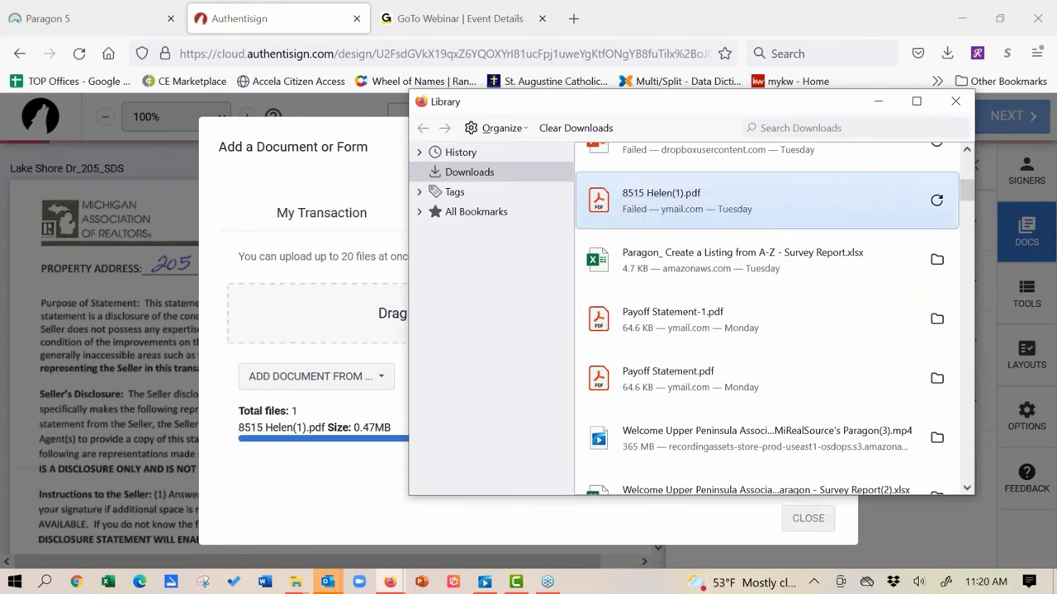
{"action": "left_click", "coordinate": [966, 102]}
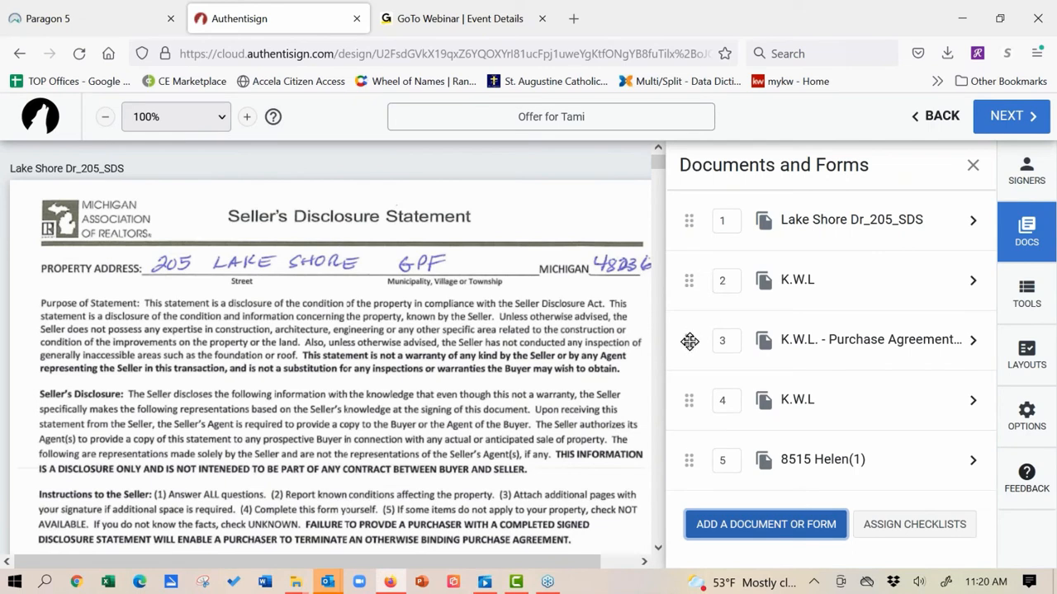
{"action": "left_click_drag", "start_coordinate": [688, 340], "coordinate": [687, 217]}
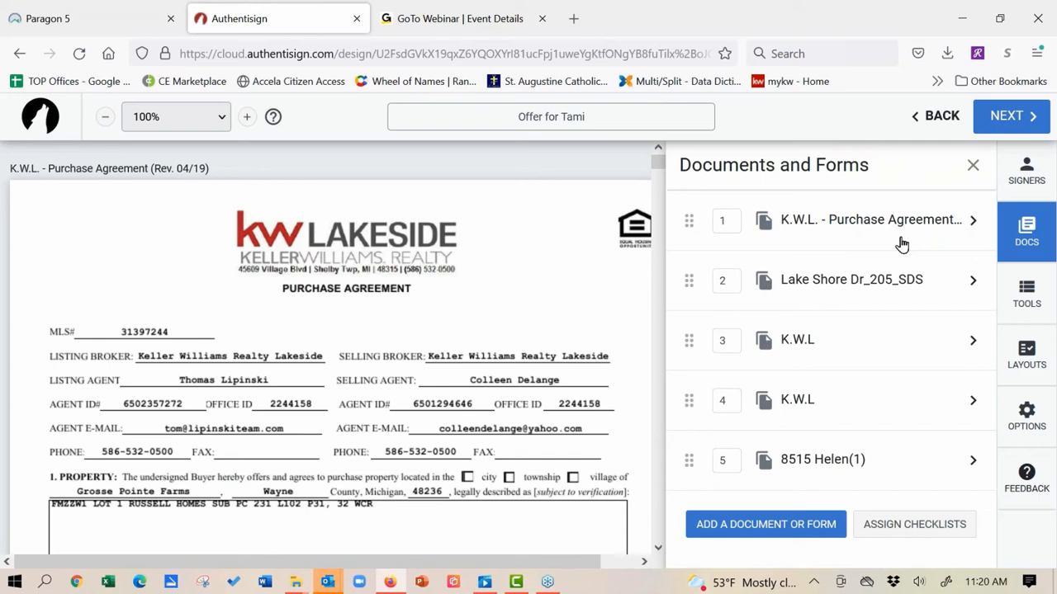
Step: Rotate the Purchase Agreement's page 1 thumbnail until it is upright, then close the thumbnails
{"action": "left_click", "coordinate": [973, 220]}
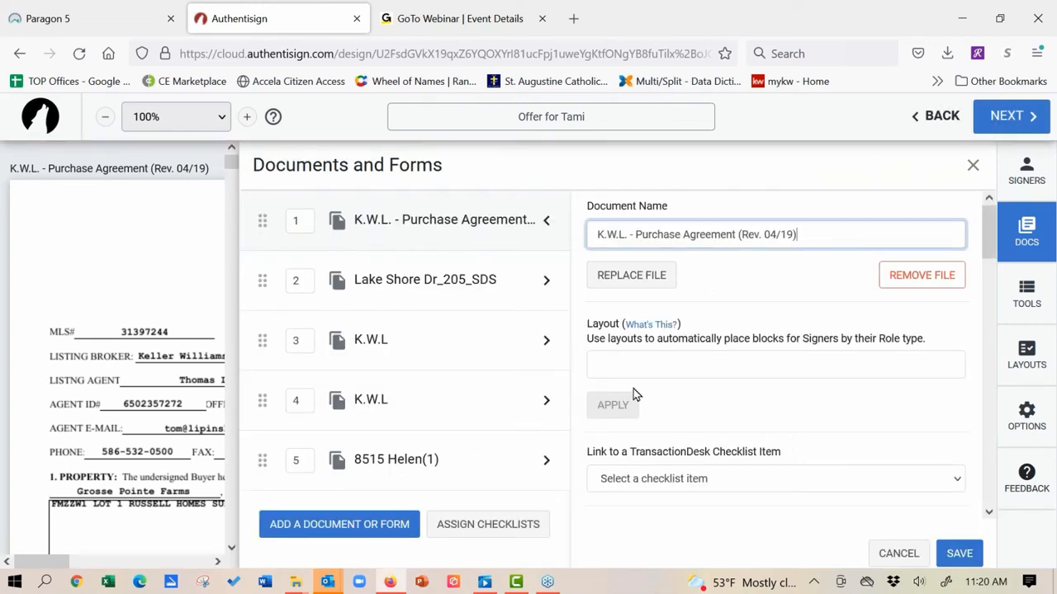
{"action": "scroll", "coordinate": [639, 220], "scroll_direction": "down", "scroll_amount": 5}
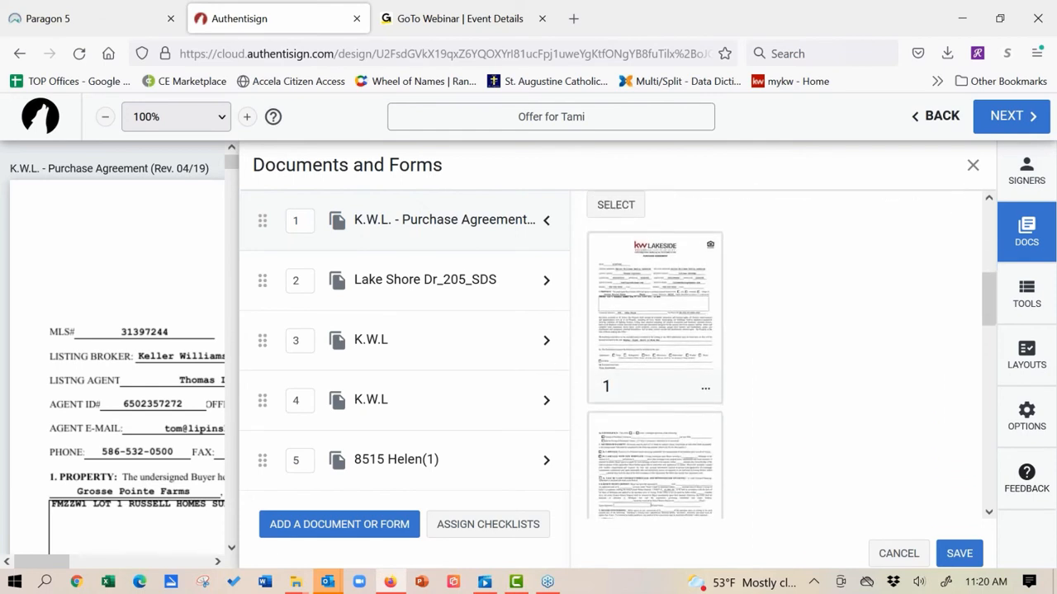
{"action": "left_click", "coordinate": [707, 386]}
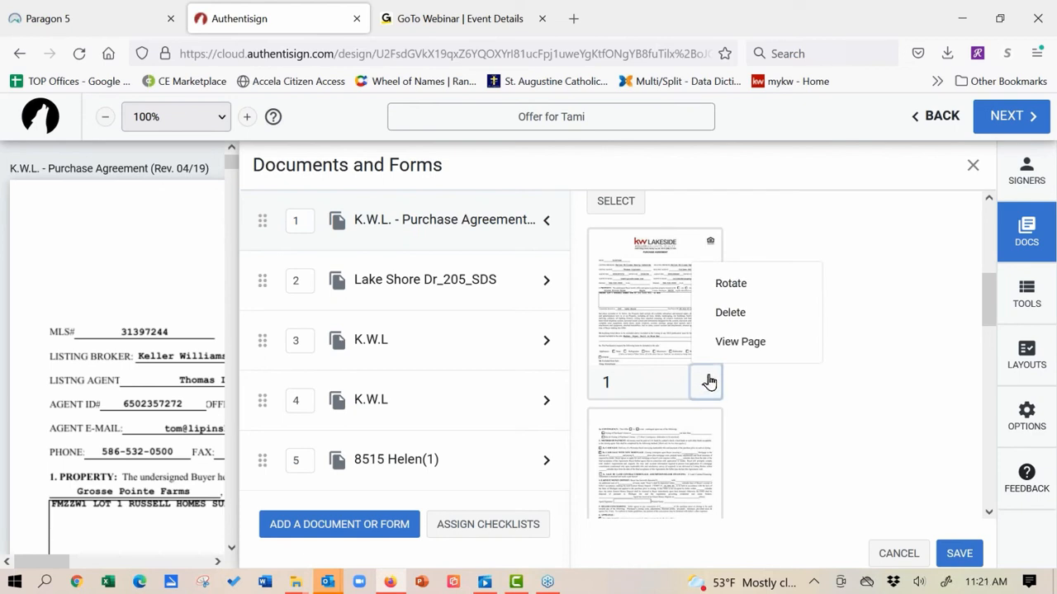
{"action": "left_click", "coordinate": [730, 285]}
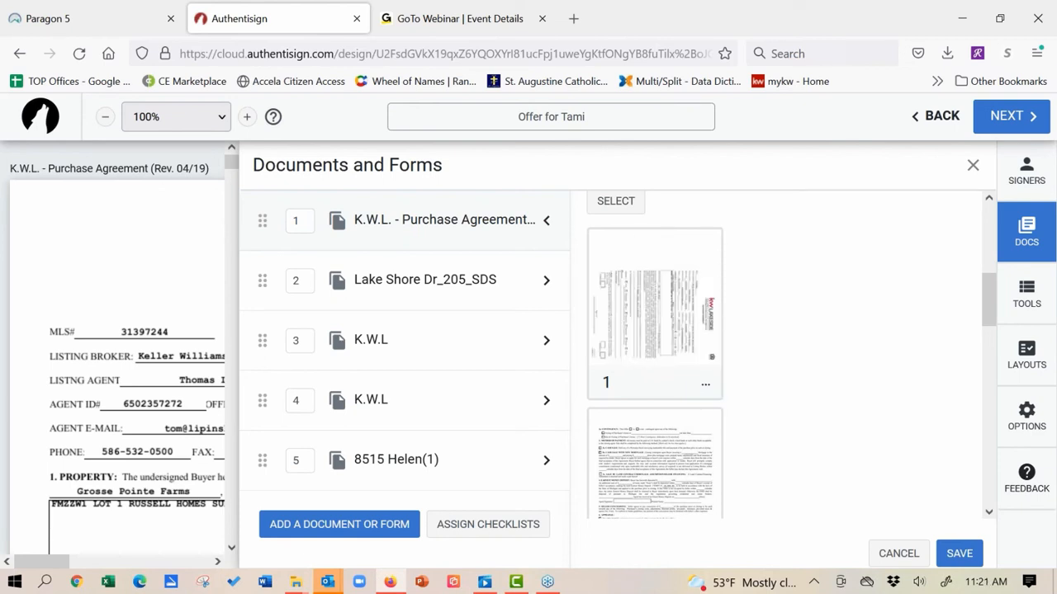
{"action": "left_click", "coordinate": [705, 386]}
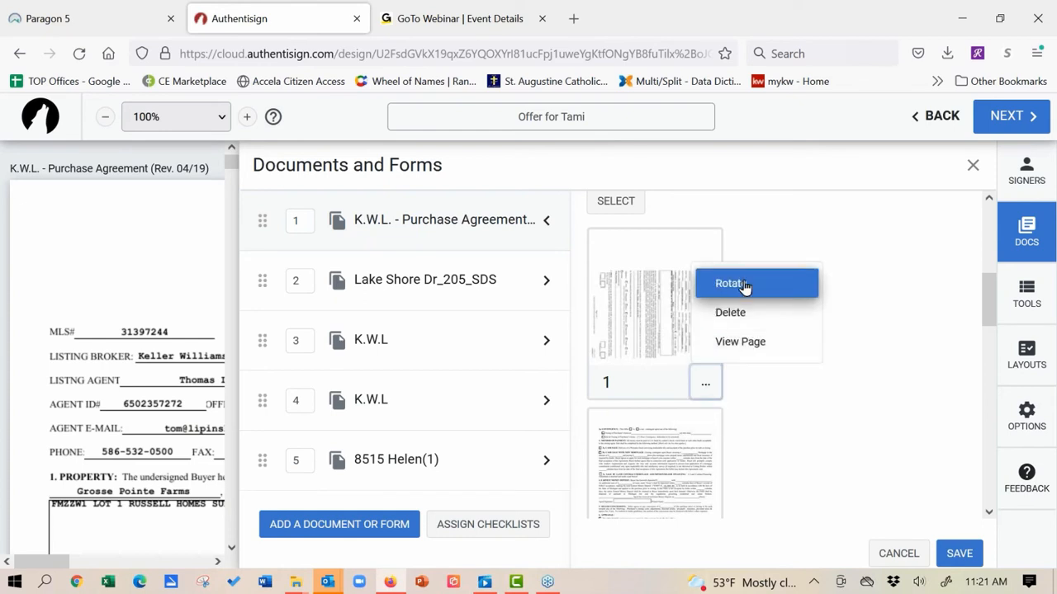
{"action": "left_click", "coordinate": [722, 282]}
{"action": "left_click", "coordinate": [699, 386]}
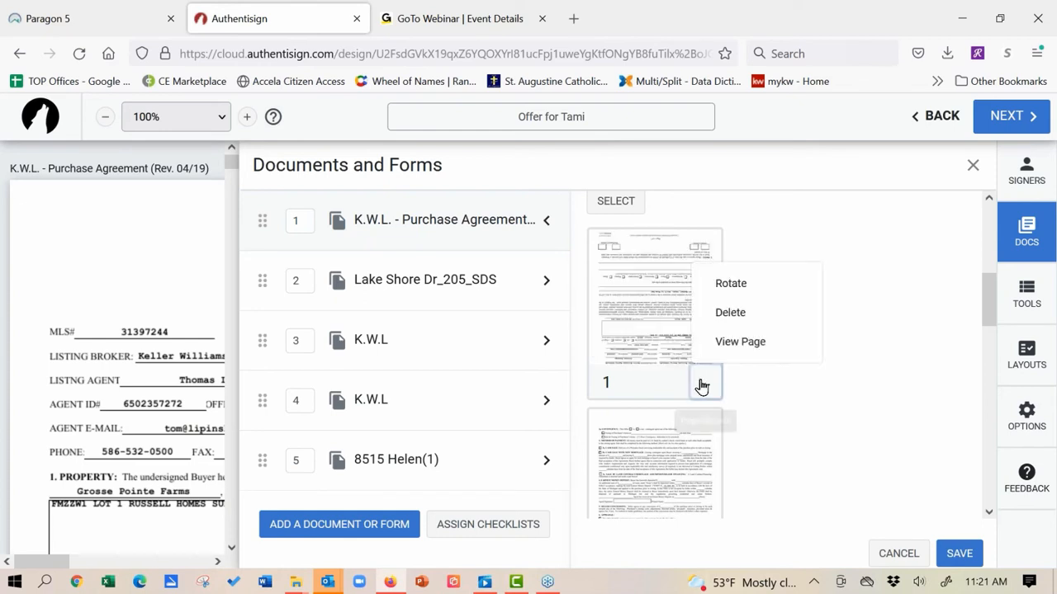
{"action": "left_click", "coordinate": [722, 282]}
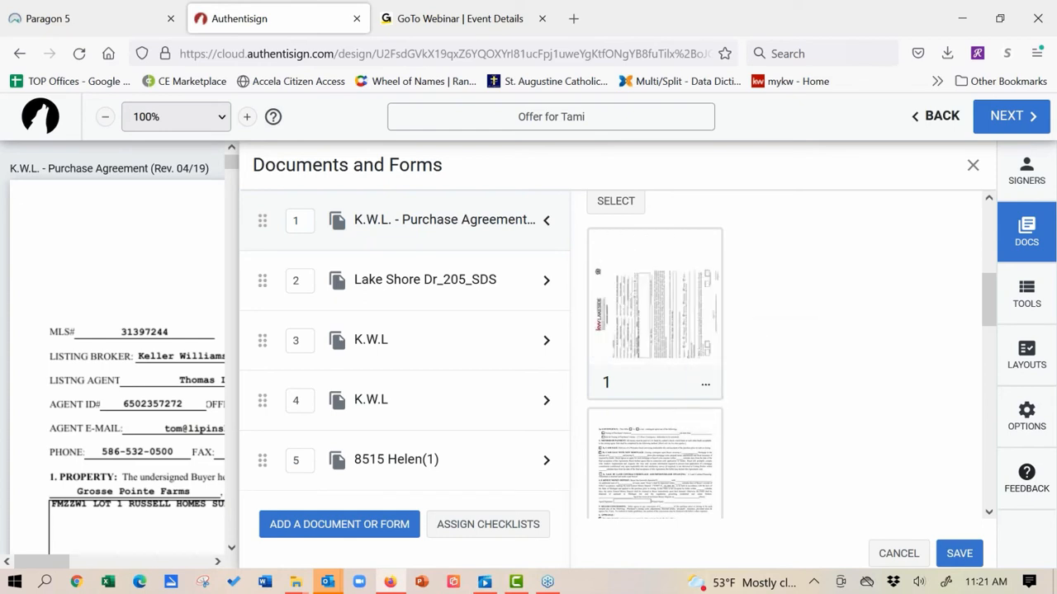
{"action": "left_click", "coordinate": [705, 385]}
{"action": "left_click", "coordinate": [755, 284]}
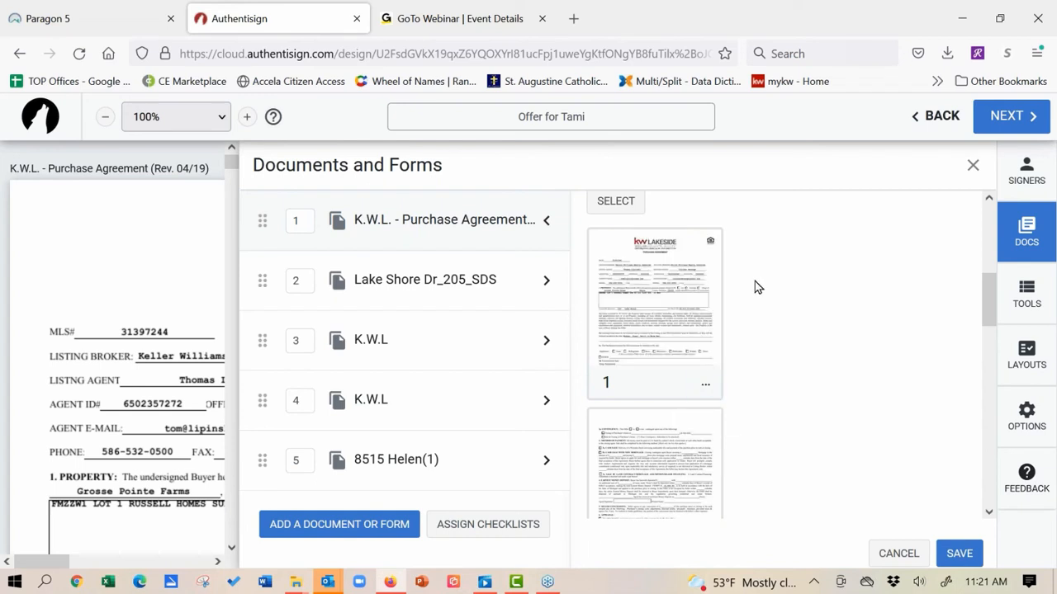
{"action": "left_click", "coordinate": [703, 385]}
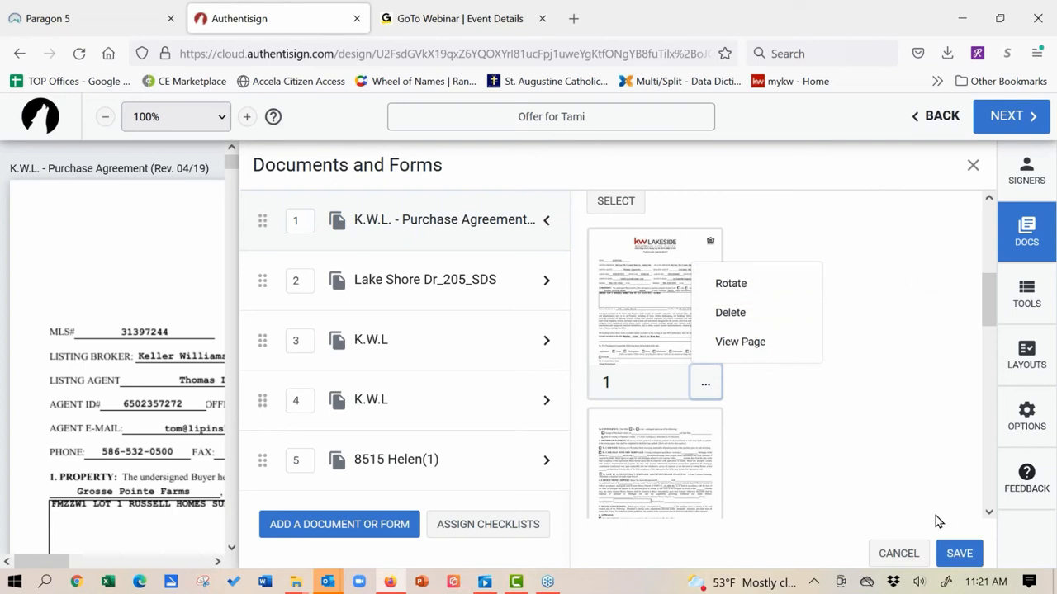
{"action": "left_click", "coordinate": [896, 555]}
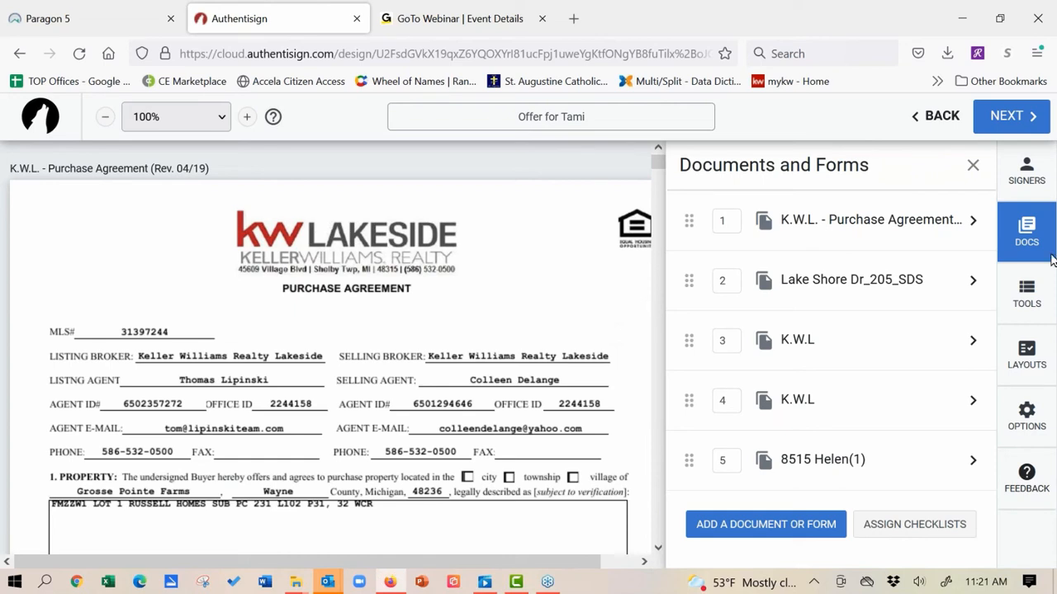
Step: Place the first buyer's initials field in page 1's left Purchaser's Initials box
{"action": "left_click", "coordinate": [1030, 289]}
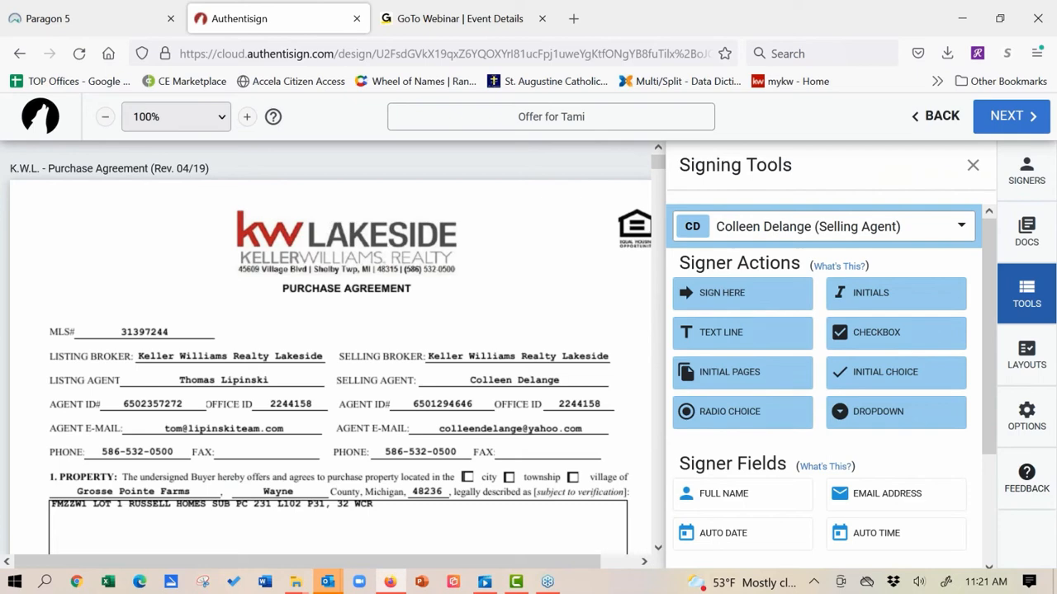
{"action": "scroll", "coordinate": [234, 284], "scroll_direction": "down", "scroll_amount": 10}
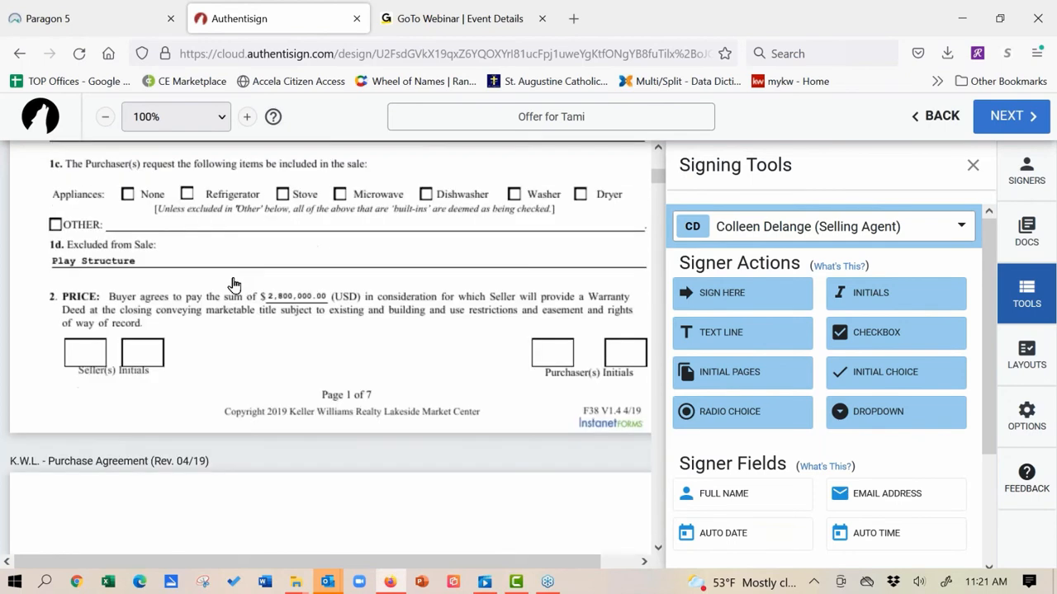
{"action": "scroll", "coordinate": [234, 284], "scroll_direction": "down", "scroll_amount": 1}
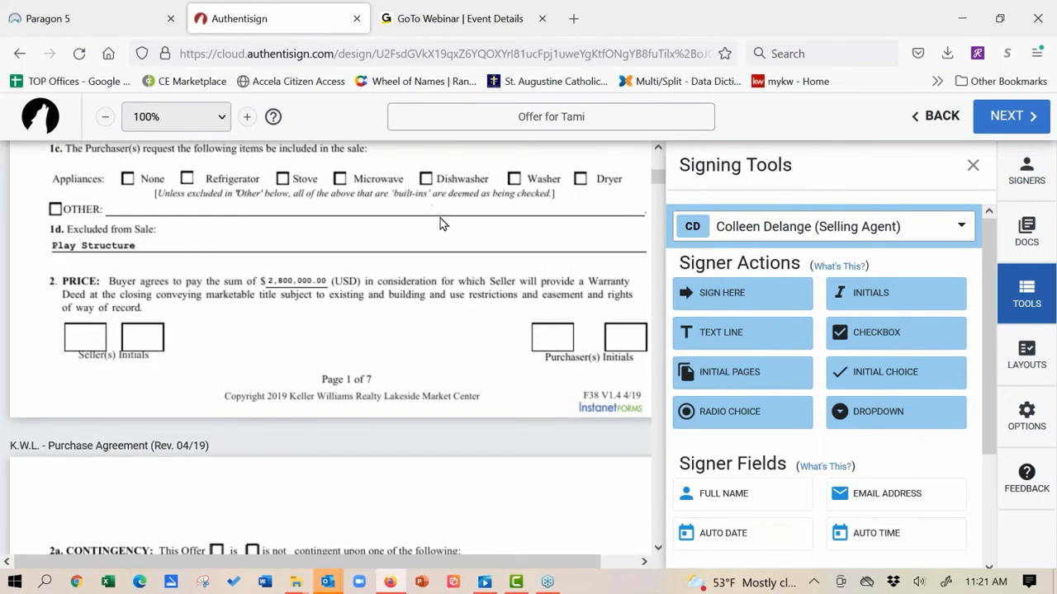
{"action": "left_click", "coordinate": [797, 226]}
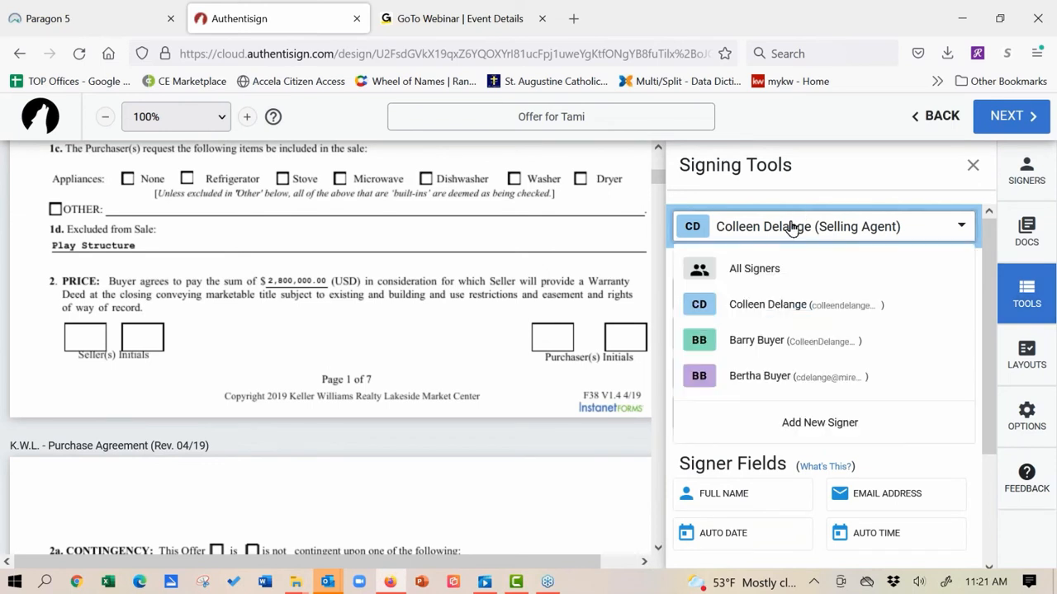
{"action": "left_click", "coordinate": [758, 342]}
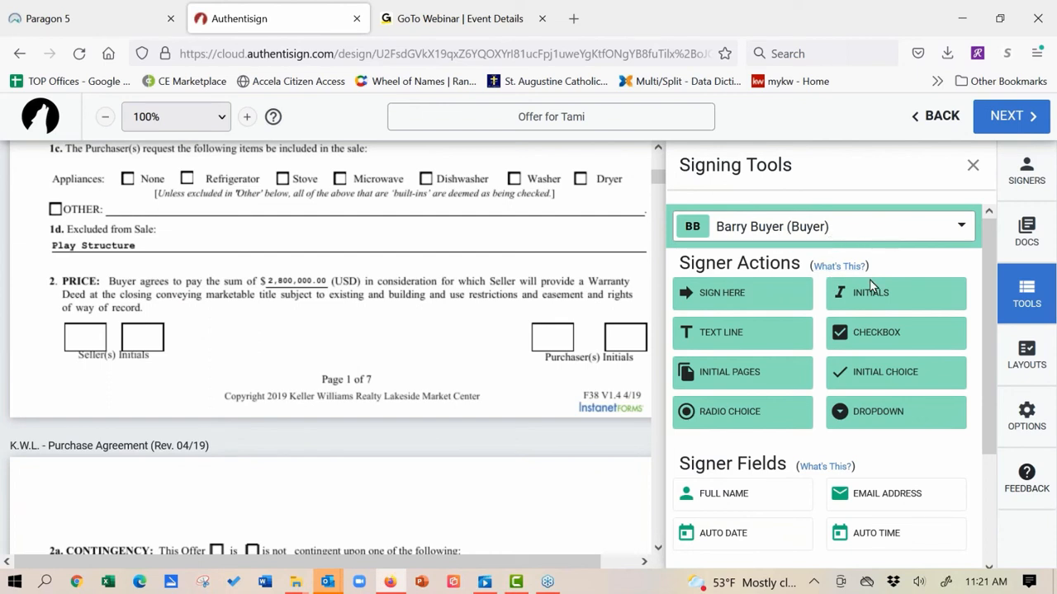
{"action": "left_click_drag", "start_coordinate": [865, 299], "coordinate": [538, 327]}
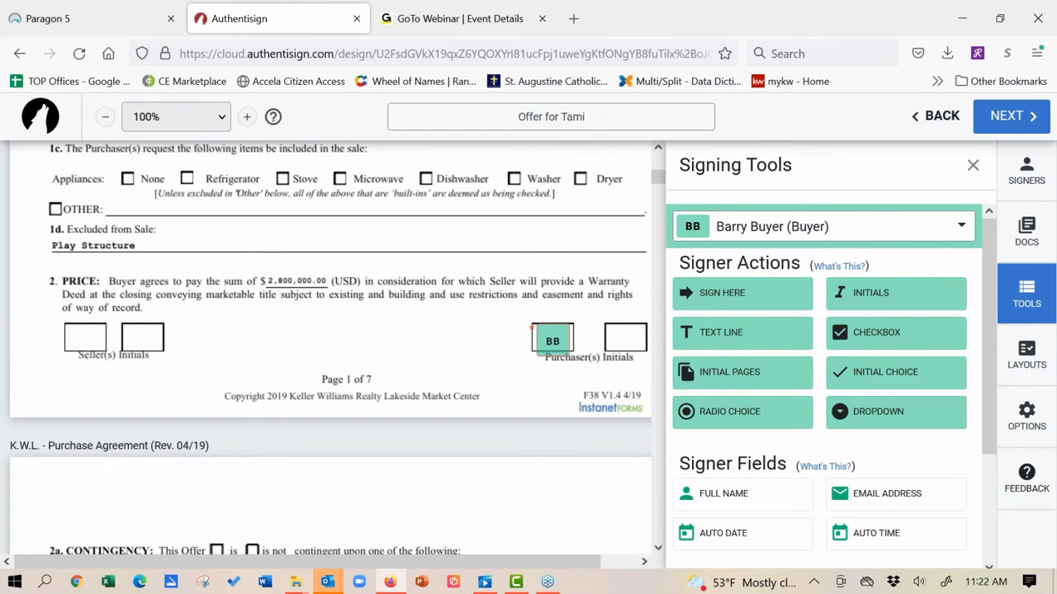
Step: Place the second buyer's initials field in page 1's right Purchaser's Initials box
{"action": "left_click", "coordinate": [962, 228]}
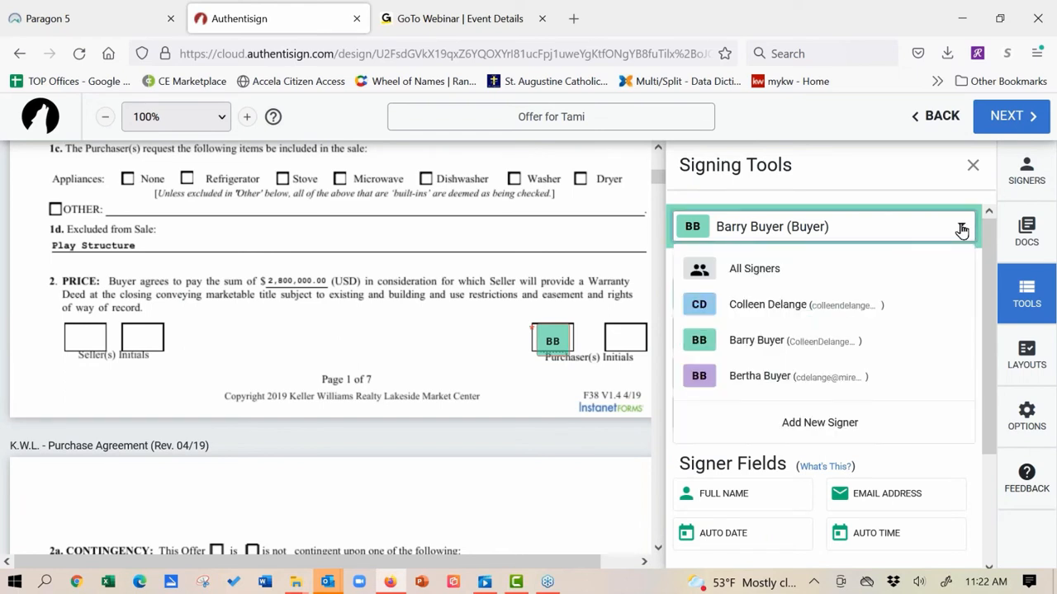
{"action": "left_click", "coordinate": [755, 387]}
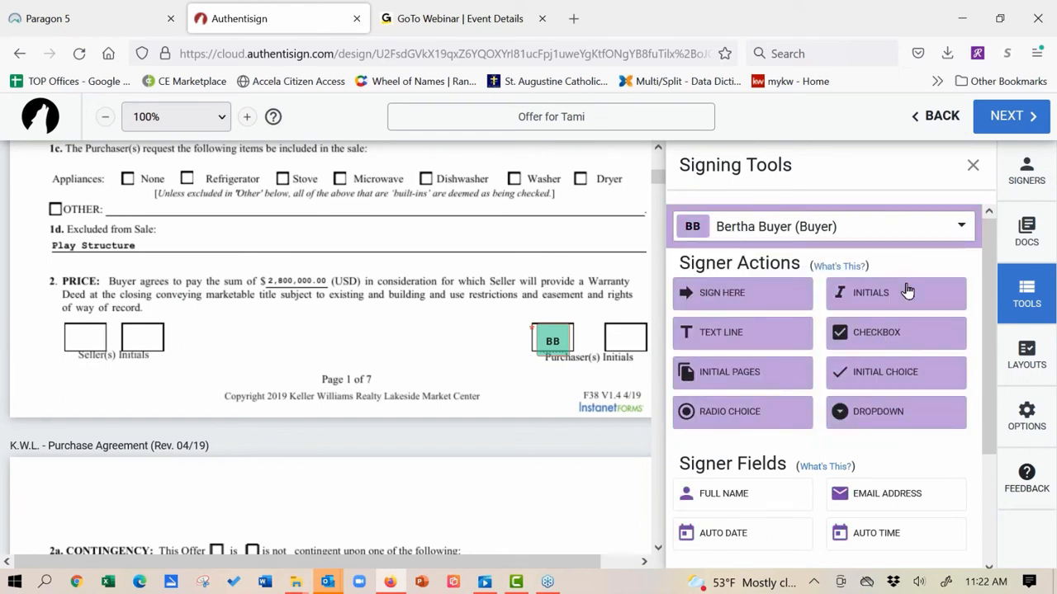
{"action": "left_click_drag", "start_coordinate": [894, 304], "coordinate": [627, 340]}
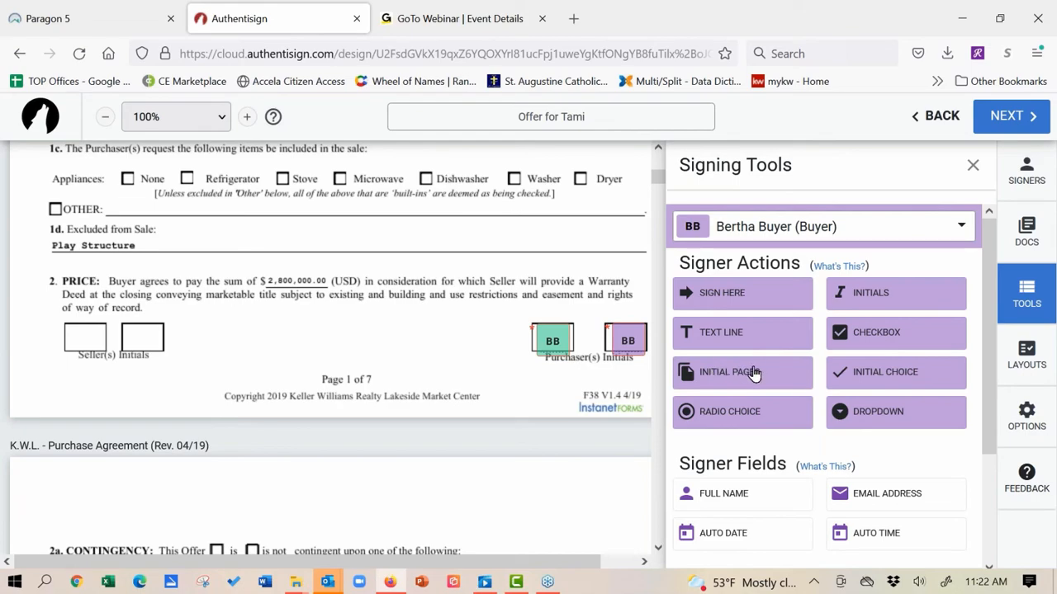
{"action": "scroll", "coordinate": [366, 229], "scroll_direction": "down", "scroll_amount": 10}
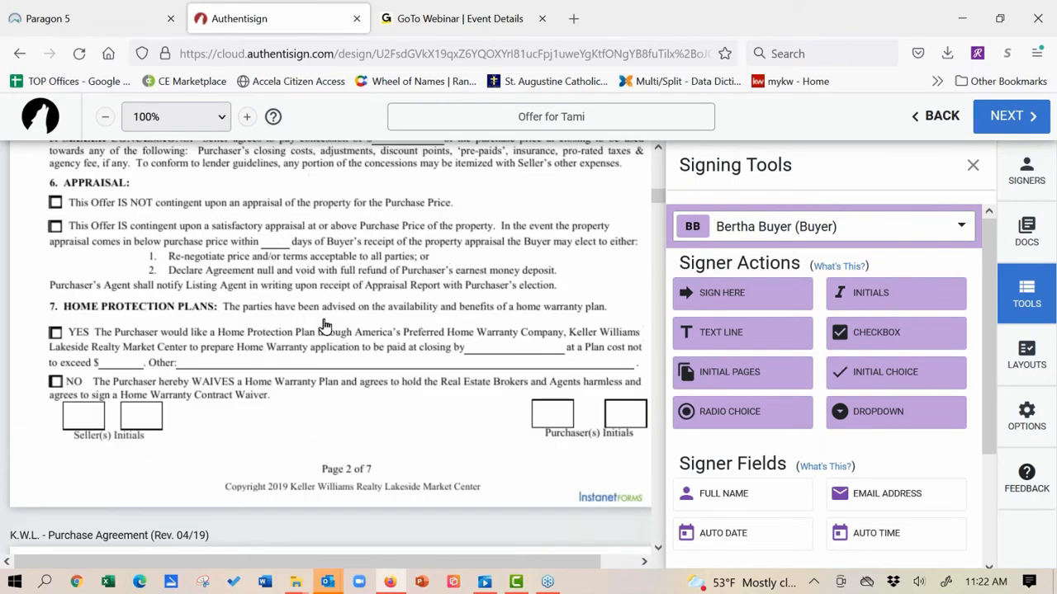
{"action": "scroll", "coordinate": [326, 325], "scroll_direction": "down", "scroll_amount": 2}
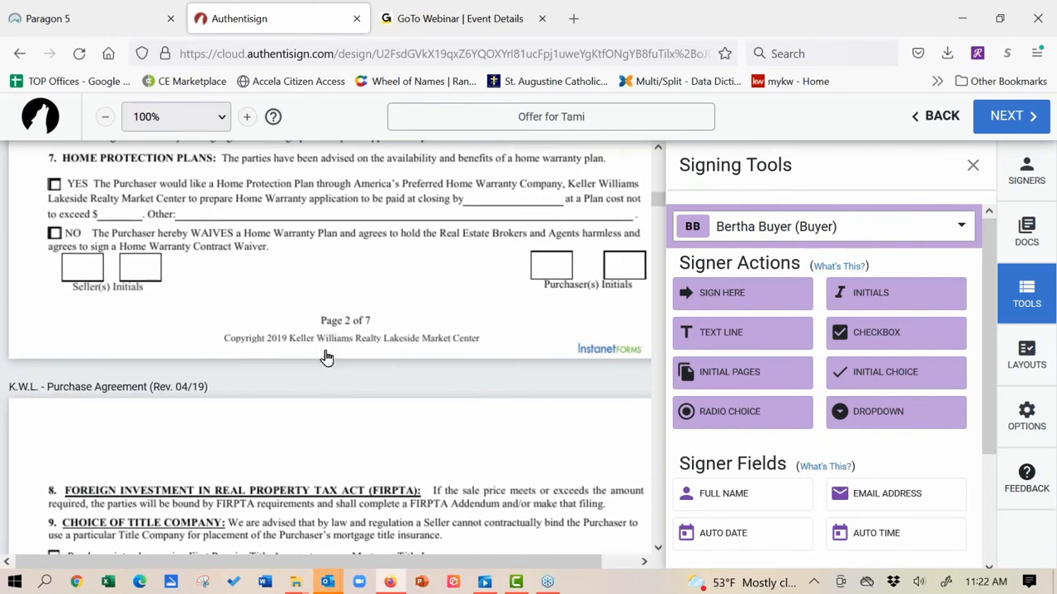
{"action": "scroll", "coordinate": [326, 357], "scroll_direction": "up", "scroll_amount": 3}
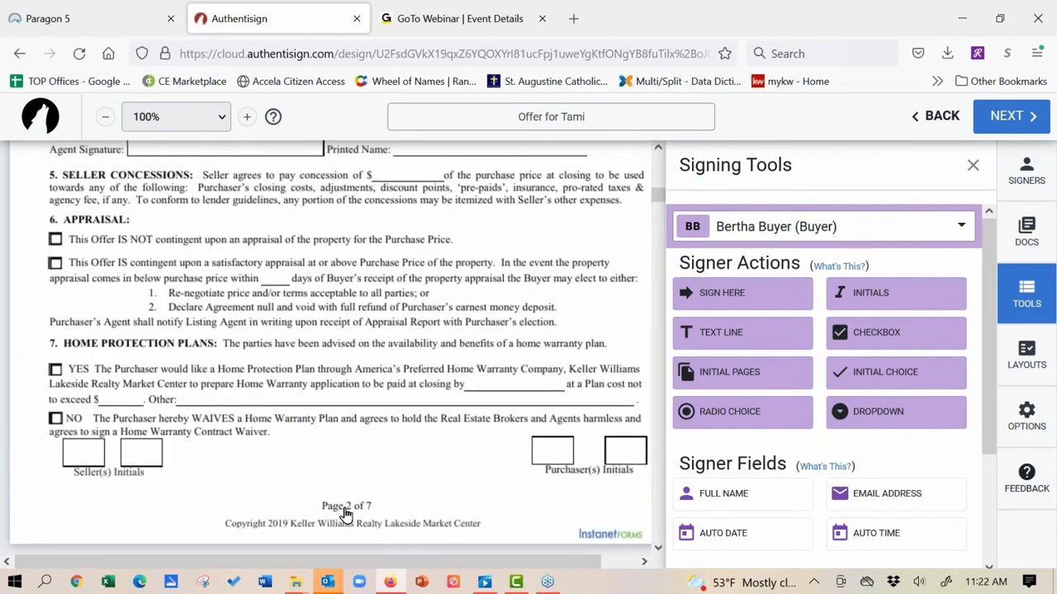
Step: Set page initials to be right-aligned at the bottom of pages
{"action": "left_click", "coordinate": [733, 378]}
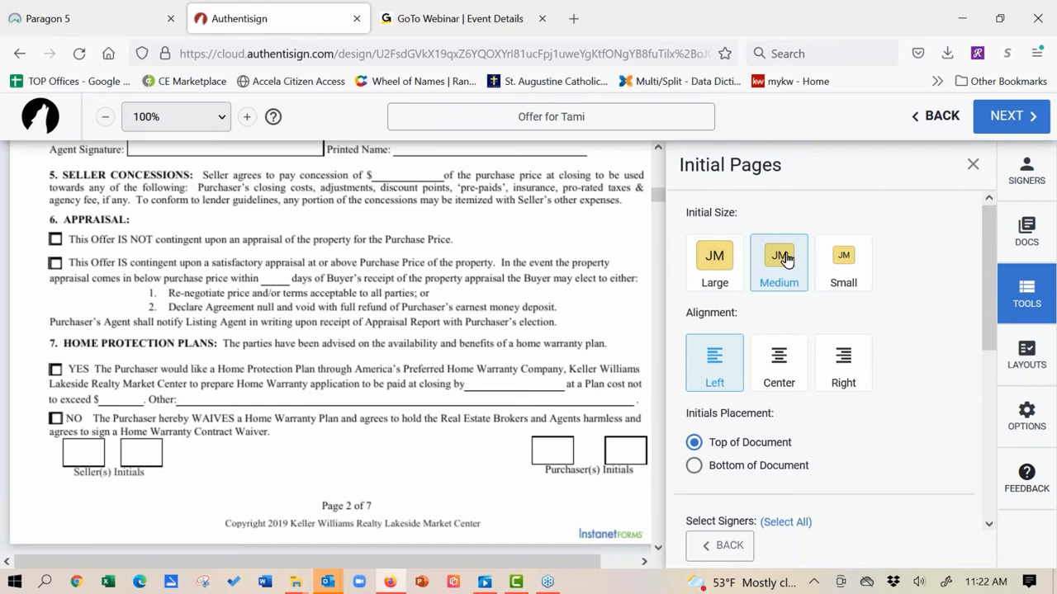
{"action": "left_click", "coordinate": [843, 363]}
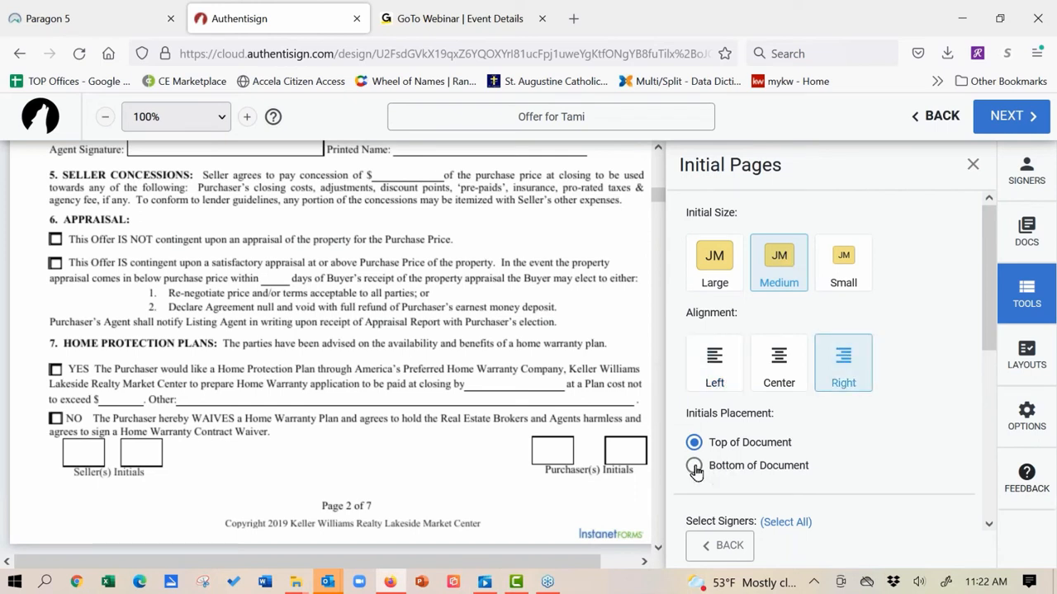
{"action": "left_click", "coordinate": [693, 466]}
{"action": "left_click_drag", "start_coordinate": [988, 251], "coordinate": [989, 339]}
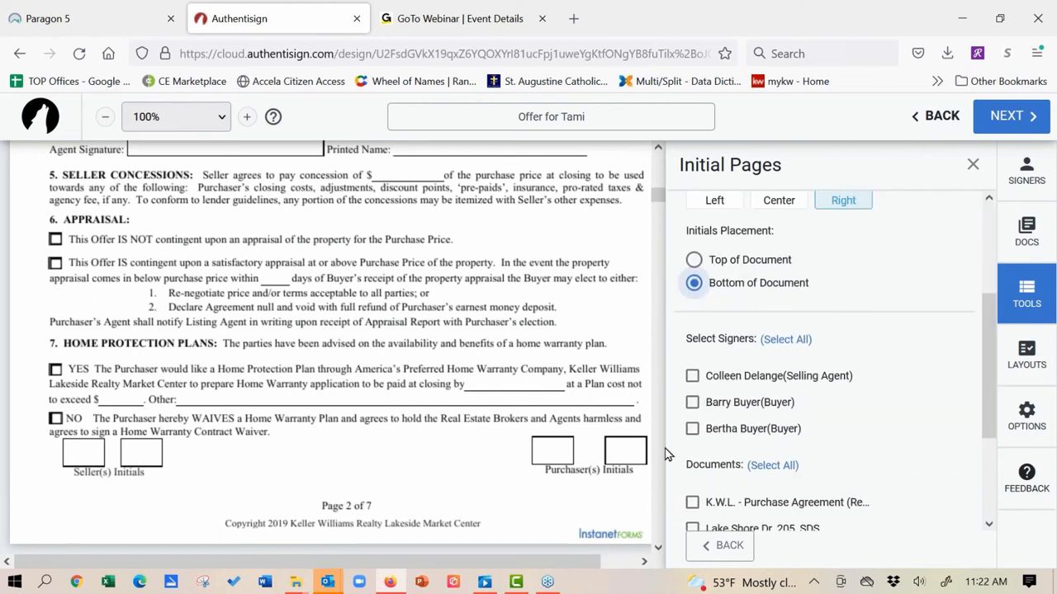
Step: Place initials for both buyers on Purchase Agreement pages 1-6
{"action": "left_click", "coordinate": [692, 402]}
{"action": "left_click", "coordinate": [692, 430]}
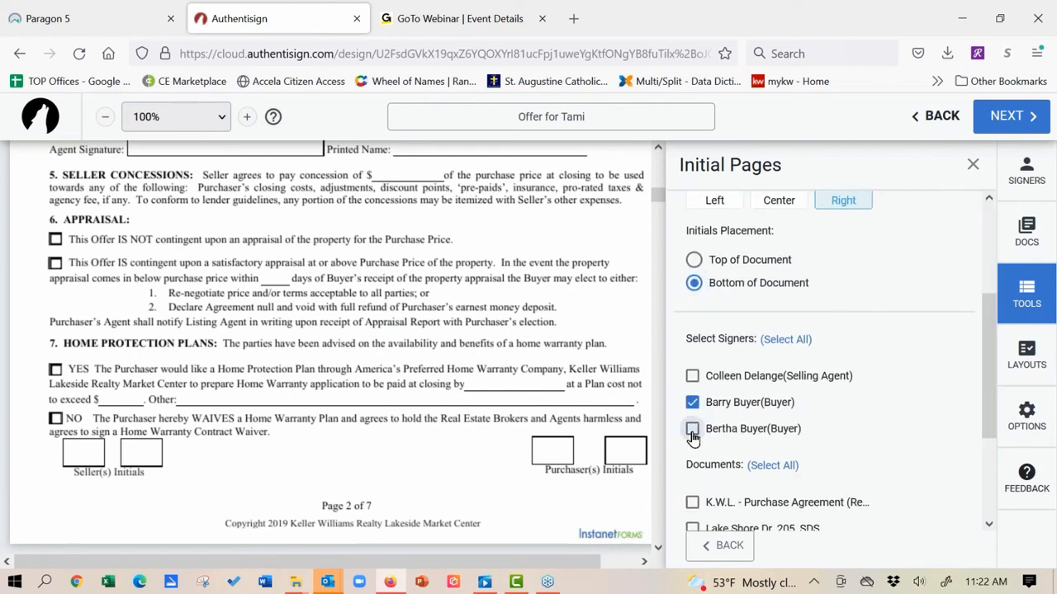
{"action": "left_click", "coordinate": [692, 504]}
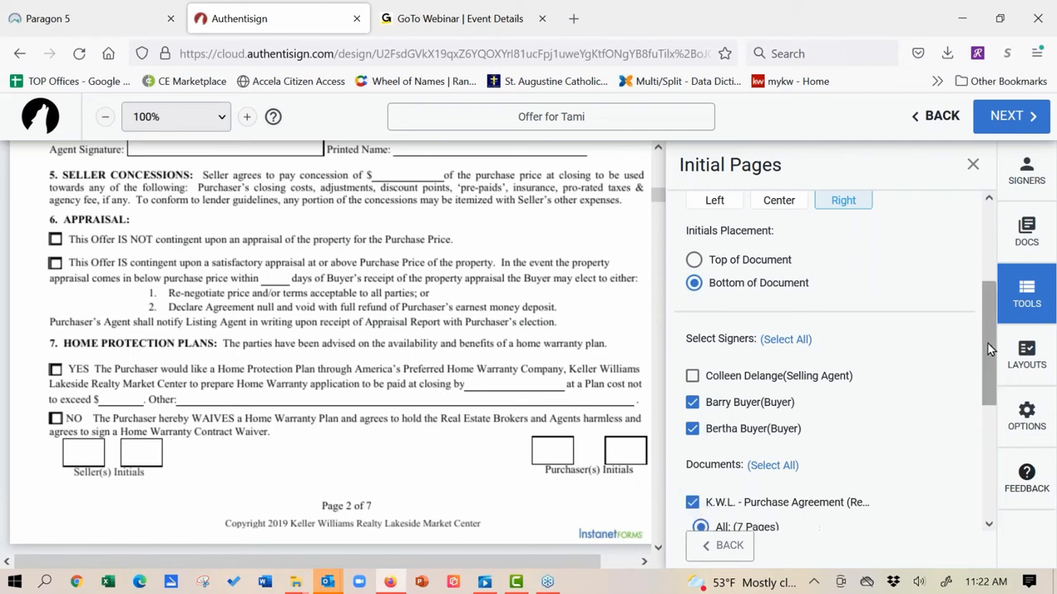
{"action": "left_click_drag", "start_coordinate": [987, 344], "coordinate": [988, 385]}
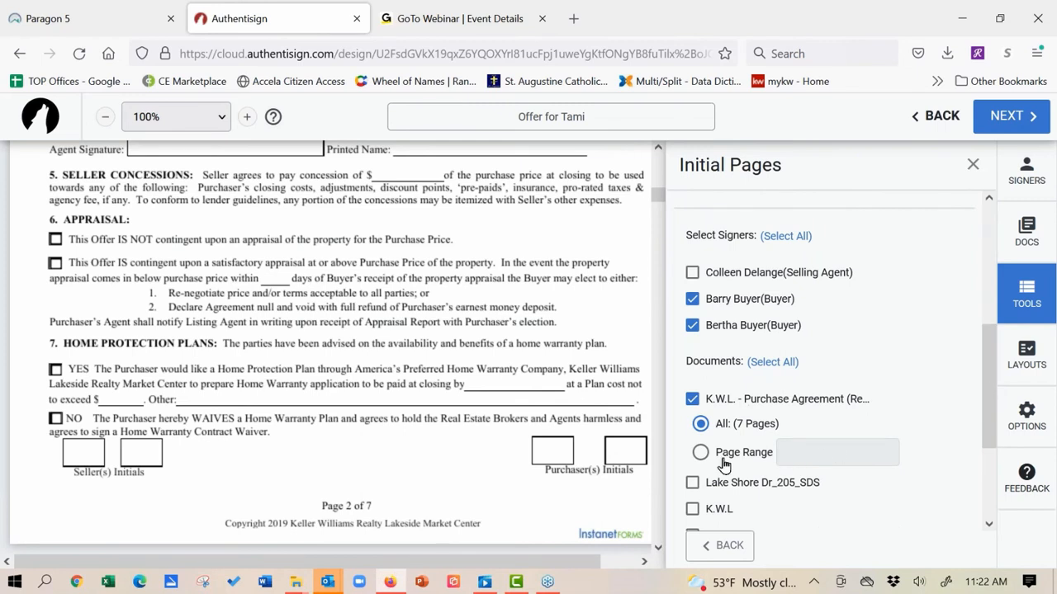
{"action": "left_click", "coordinate": [788, 454]}
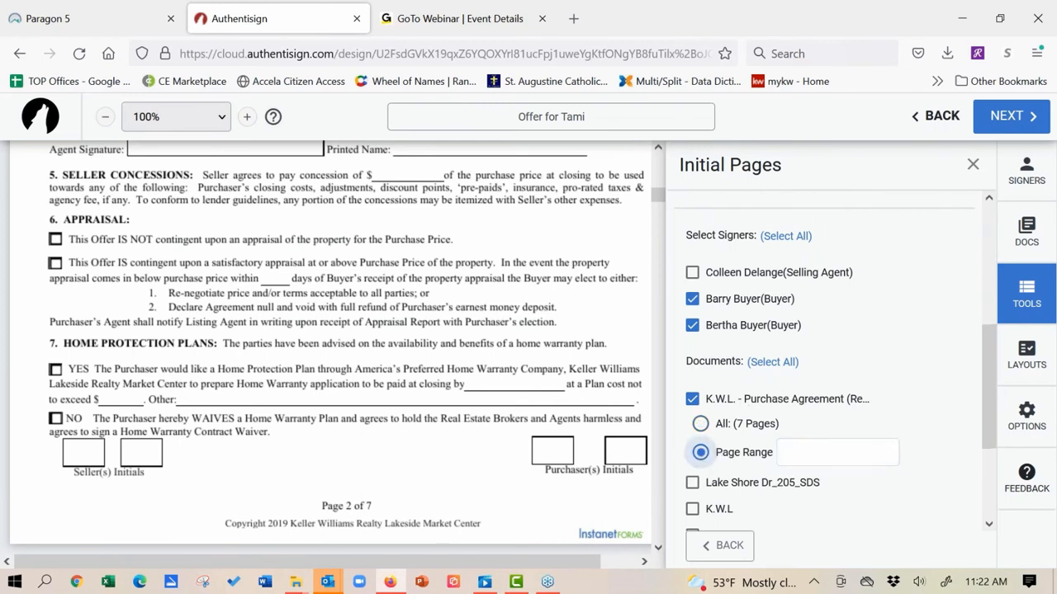
{"action": "type", "text": "1-"}
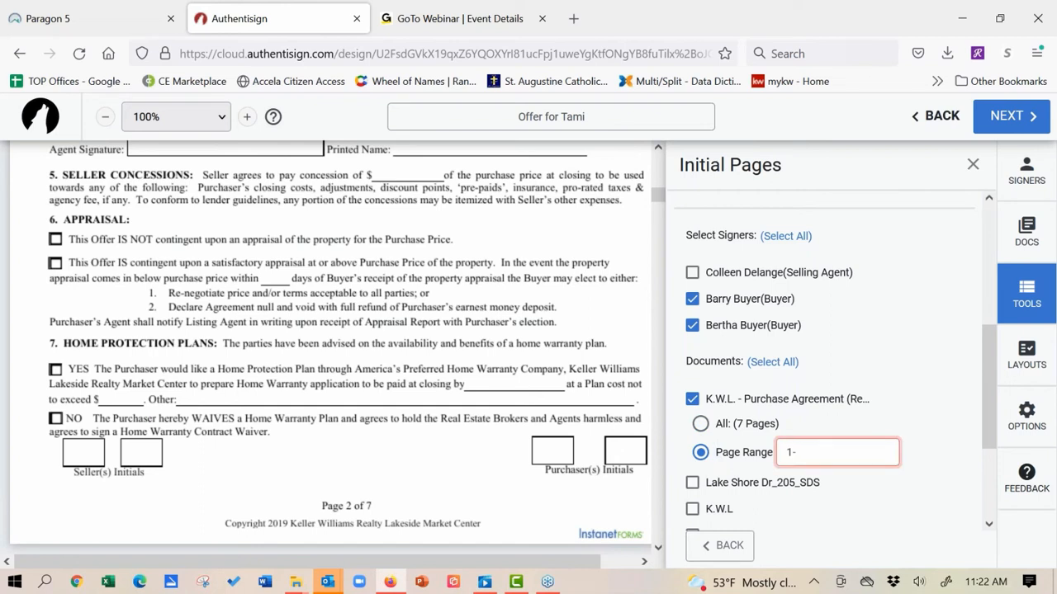
{"action": "type", "text": "6"}
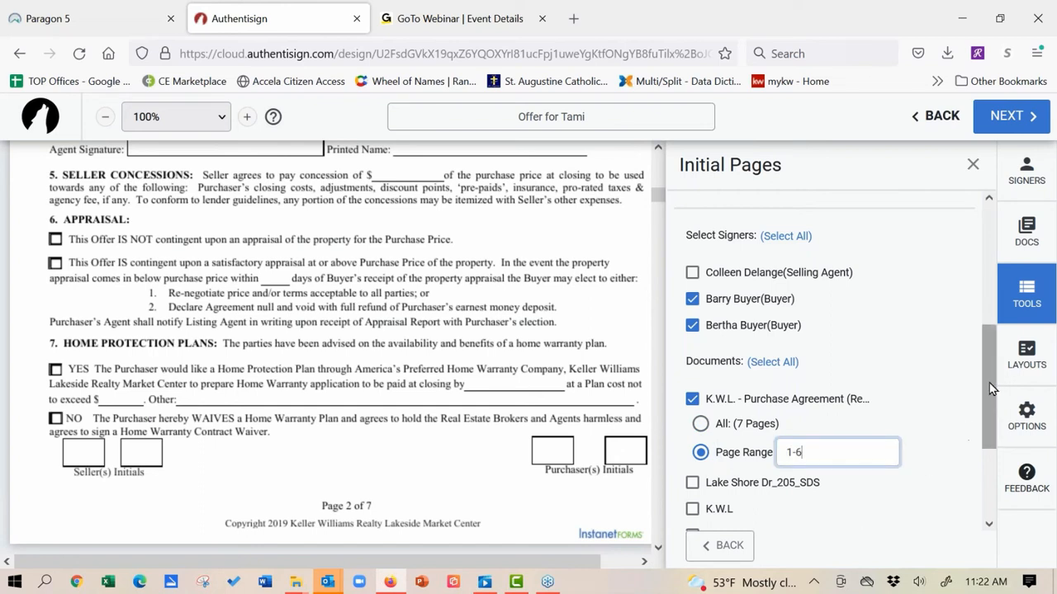
{"action": "left_click_drag", "start_coordinate": [990, 382], "coordinate": [995, 456]}
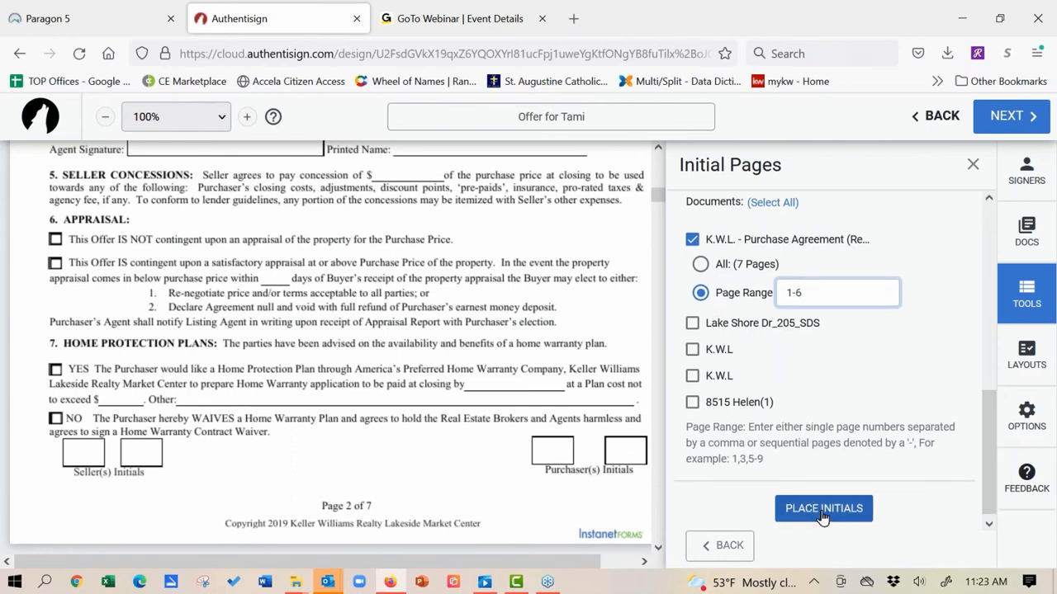
{"action": "left_click", "coordinate": [821, 512]}
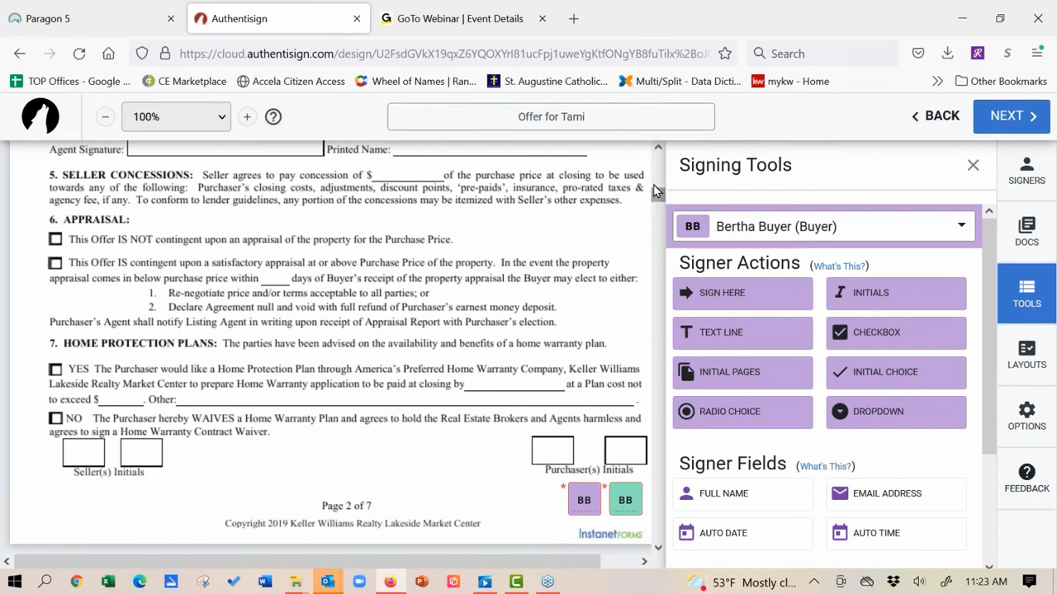
Step: Fit both buyers' initials fields into the left and right Purchaser(s) Initials boxes
{"action": "scroll", "coordinate": [653, 184], "scroll_direction": "up", "scroll_amount": 5}
{"action": "left_click_drag", "start_coordinate": [653, 176], "coordinate": [663, 223]}
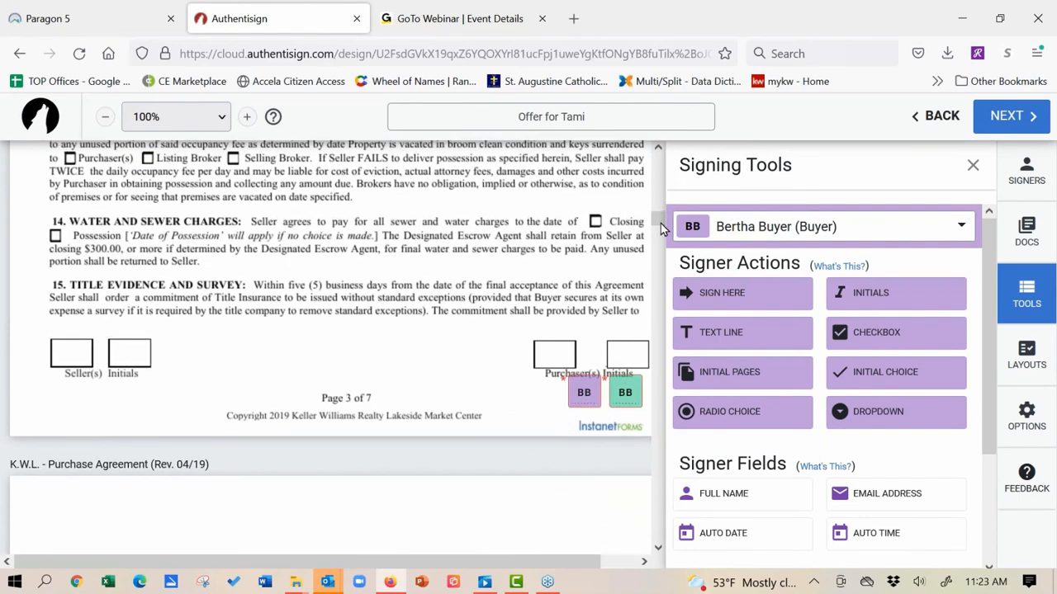
{"action": "left_click_drag", "start_coordinate": [580, 387], "coordinate": [548, 353]}
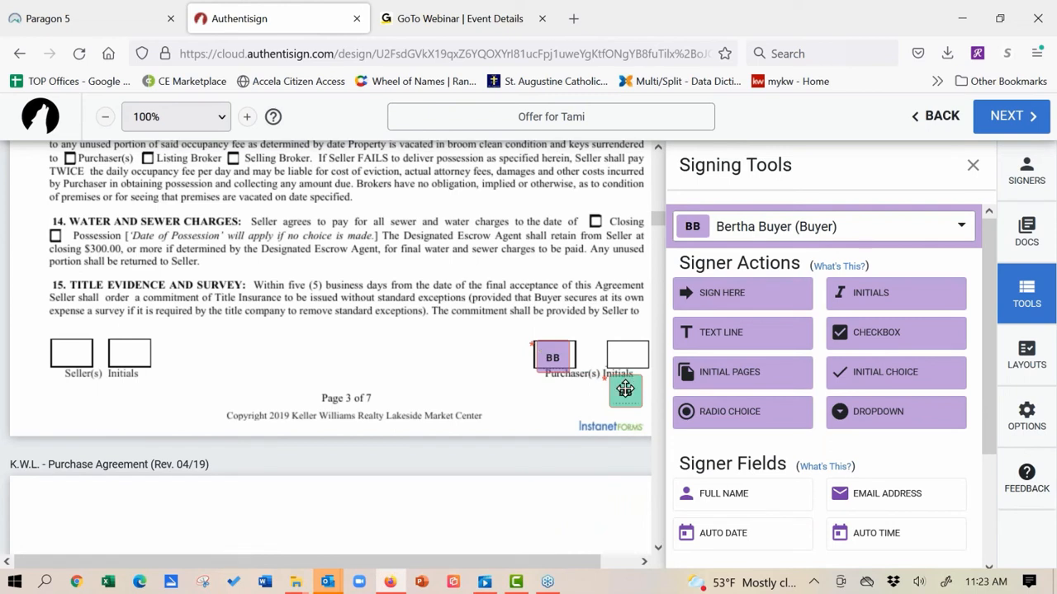
{"action": "left_click_drag", "start_coordinate": [625, 390], "coordinate": [624, 349]}
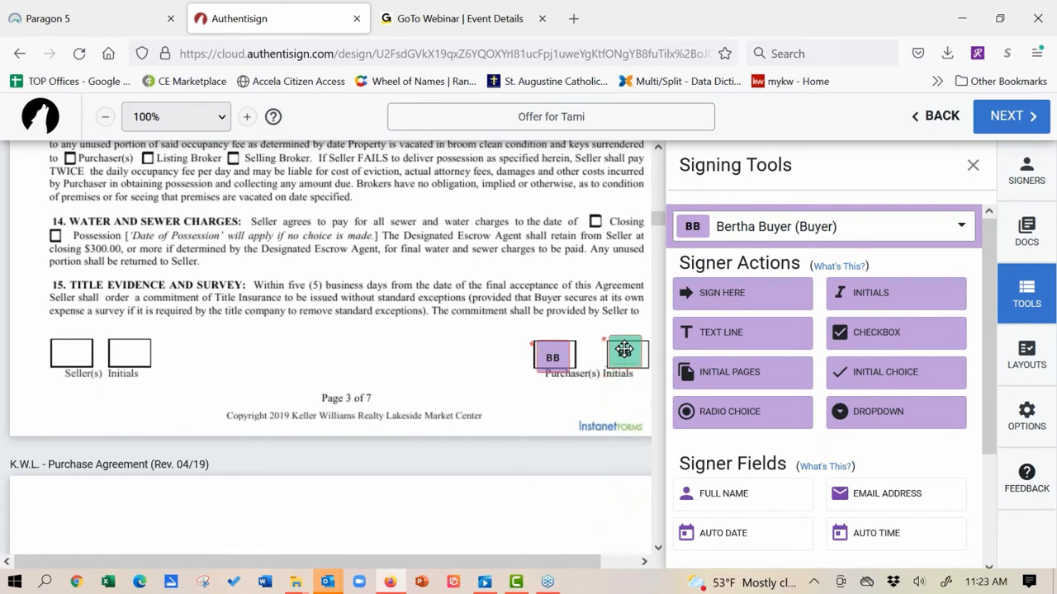
{"action": "right_click", "coordinate": [624, 353]}
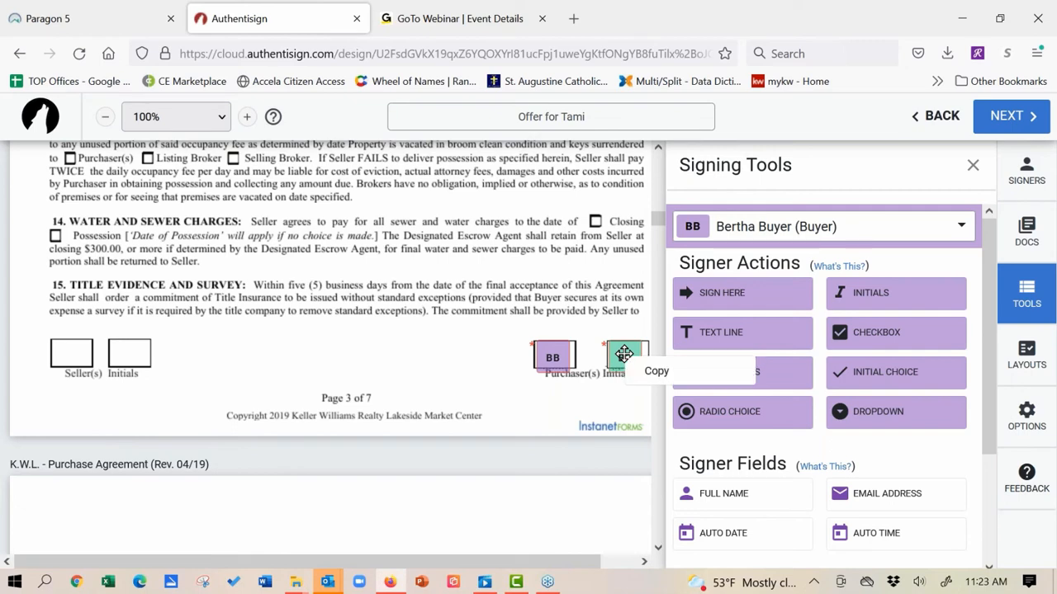
Step: Fit both buyers' initials fields into page 4's Purchaser(s) Initials boxes
{"action": "scroll", "coordinate": [355, 353], "scroll_direction": "down", "scroll_amount": 2}
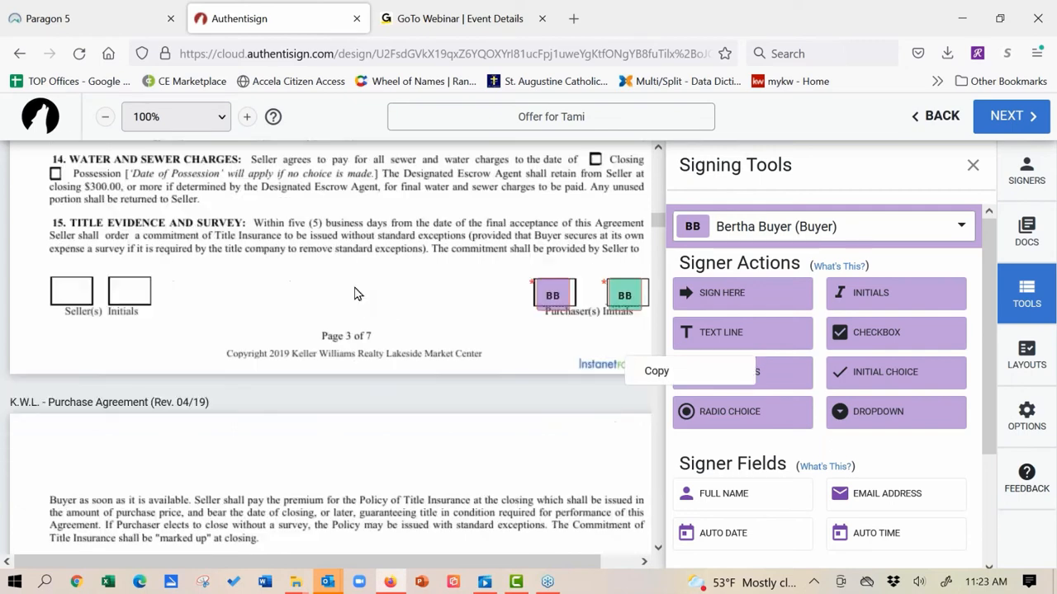
{"action": "scroll", "coordinate": [356, 293], "scroll_direction": "down", "scroll_amount": 2}
{"action": "scroll", "coordinate": [351, 156], "scroll_direction": "down", "scroll_amount": 5}
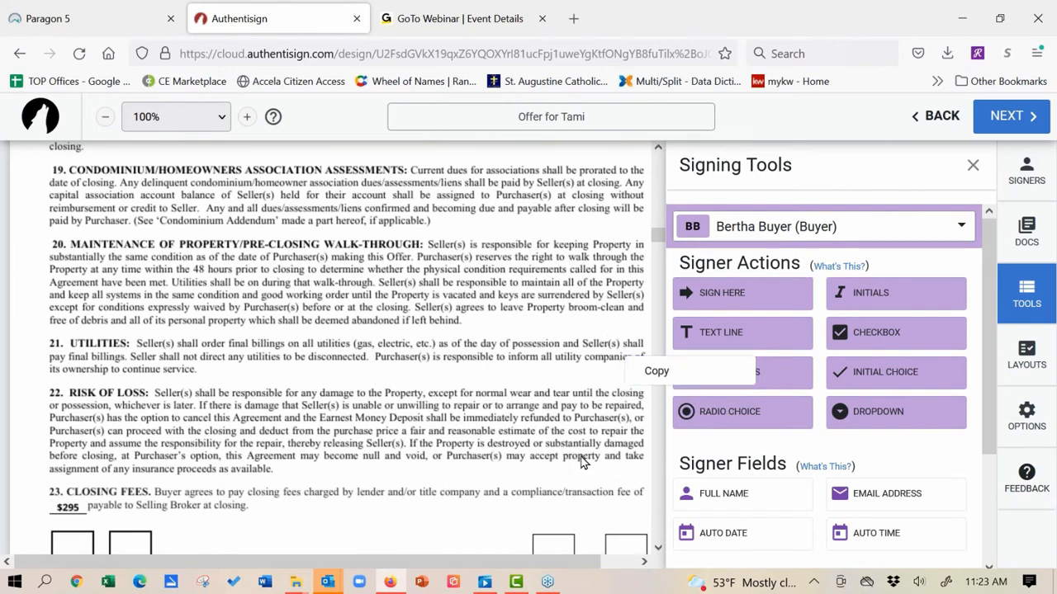
{"action": "scroll", "coordinate": [420, 472], "scroll_direction": "down", "scroll_amount": 3}
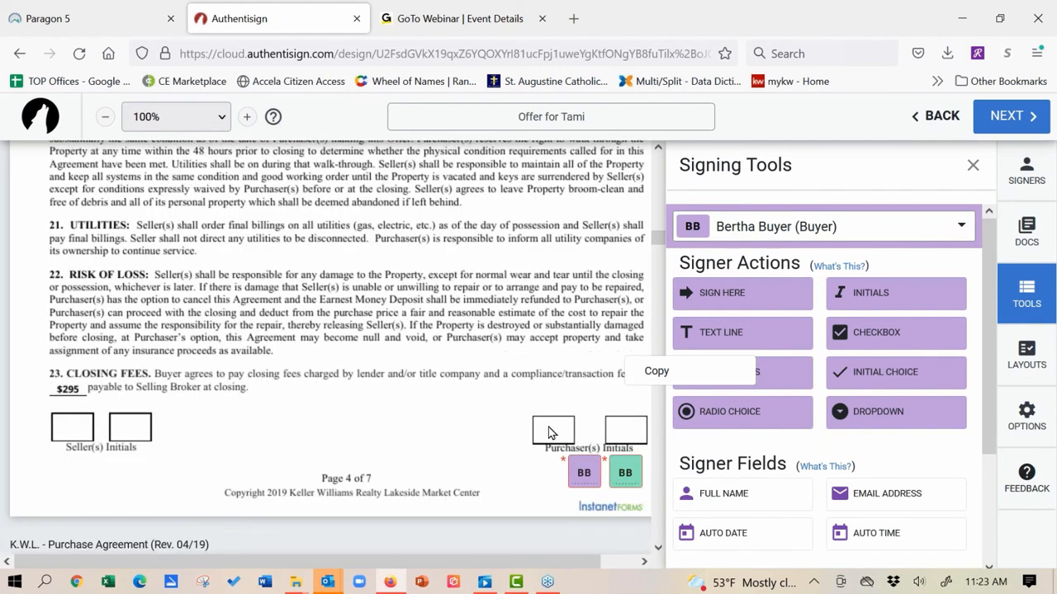
{"action": "left_click_drag", "start_coordinate": [587, 474], "coordinate": [563, 435]}
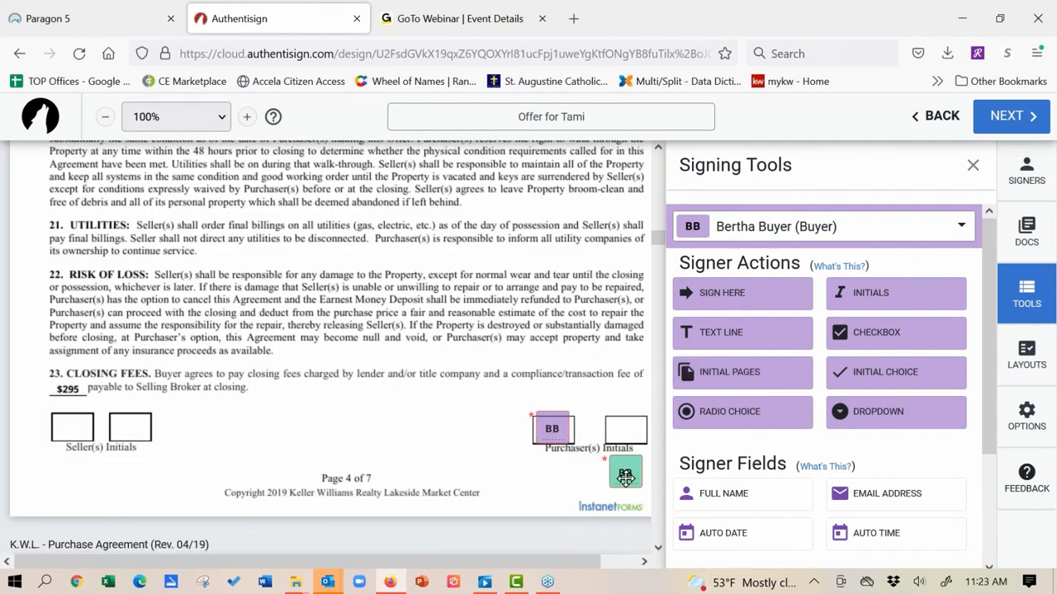
{"action": "left_click_drag", "start_coordinate": [625, 476], "coordinate": [619, 426]}
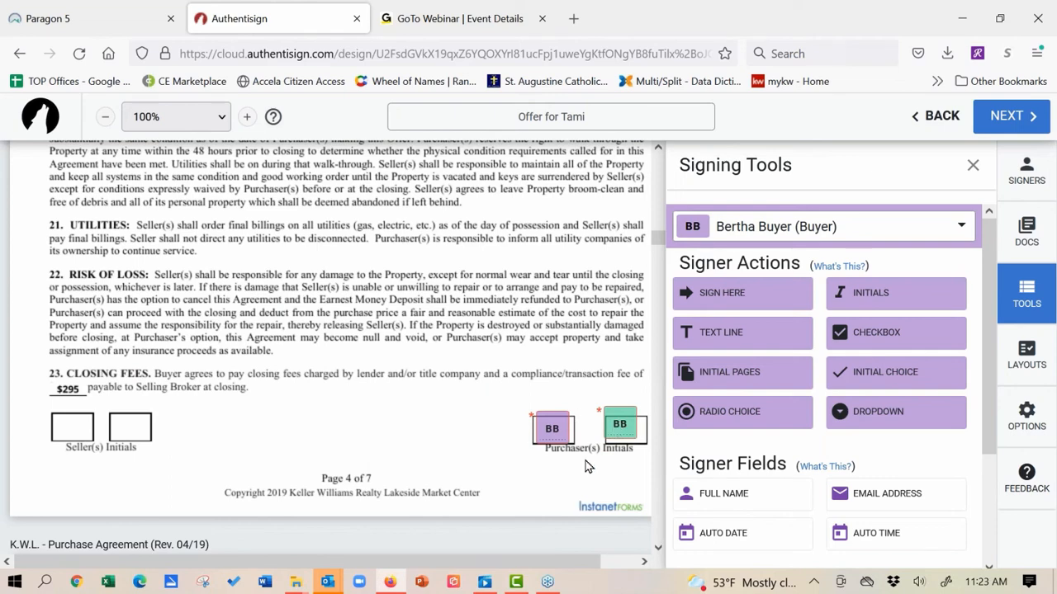
Step: Seat both buyers' initials fields in page 2's Purchaser(s) Initials boxes
{"action": "scroll", "coordinate": [208, 450], "scroll_direction": "up", "scroll_amount": 7}
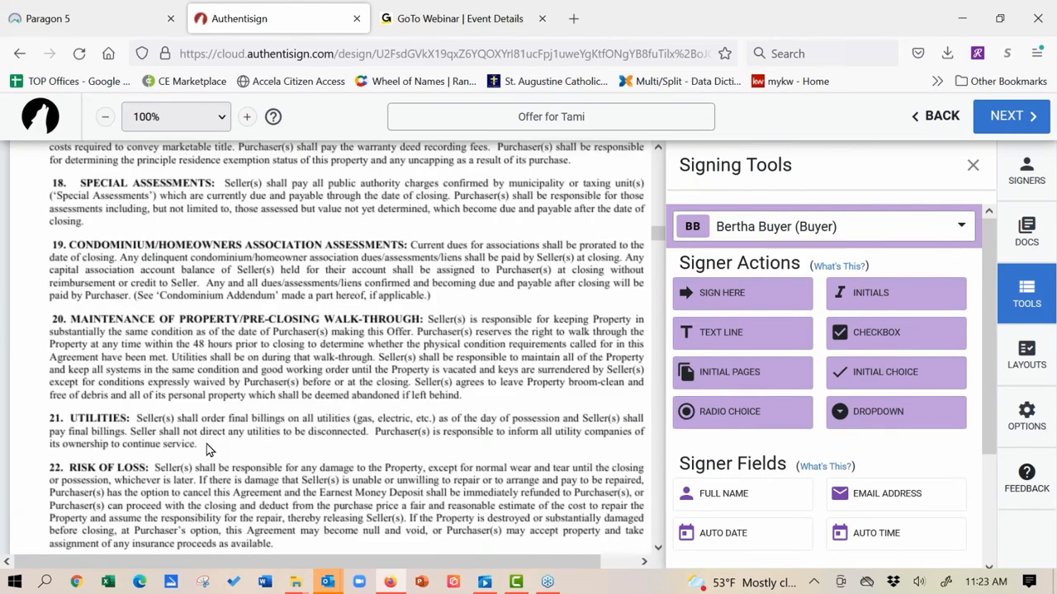
{"action": "scroll", "coordinate": [208, 450], "scroll_direction": "up", "scroll_amount": 6}
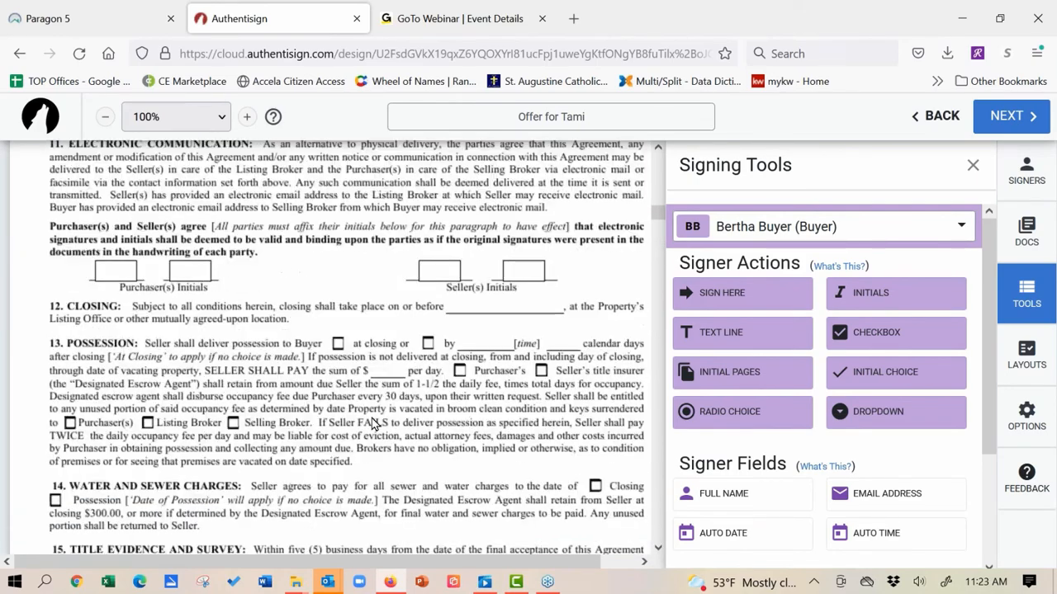
{"action": "scroll", "coordinate": [327, 367], "scroll_direction": "up", "scroll_amount": 5}
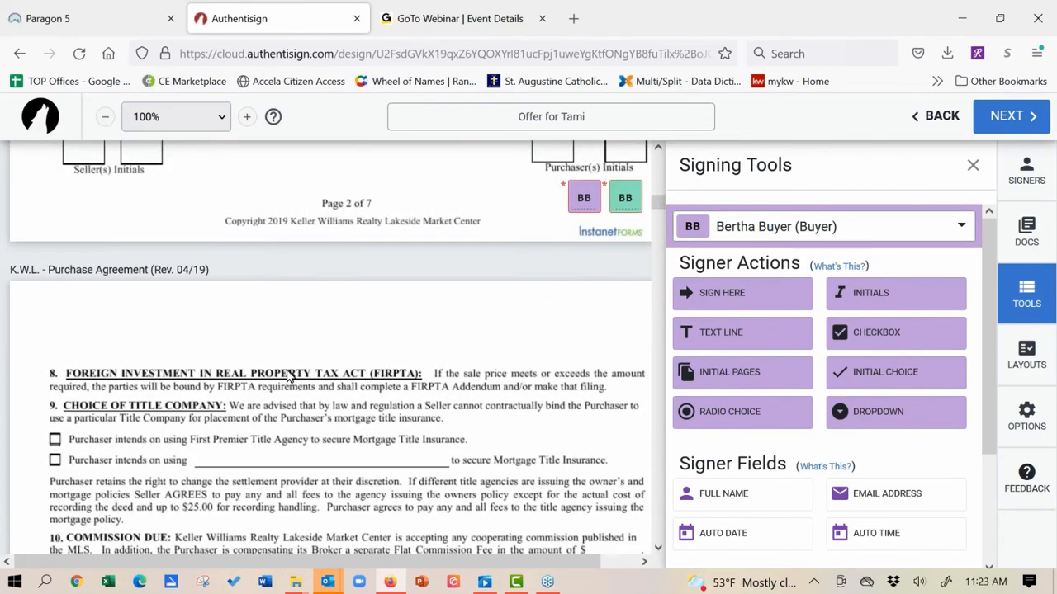
{"action": "scroll", "coordinate": [293, 280], "scroll_direction": "down", "scroll_amount": 2}
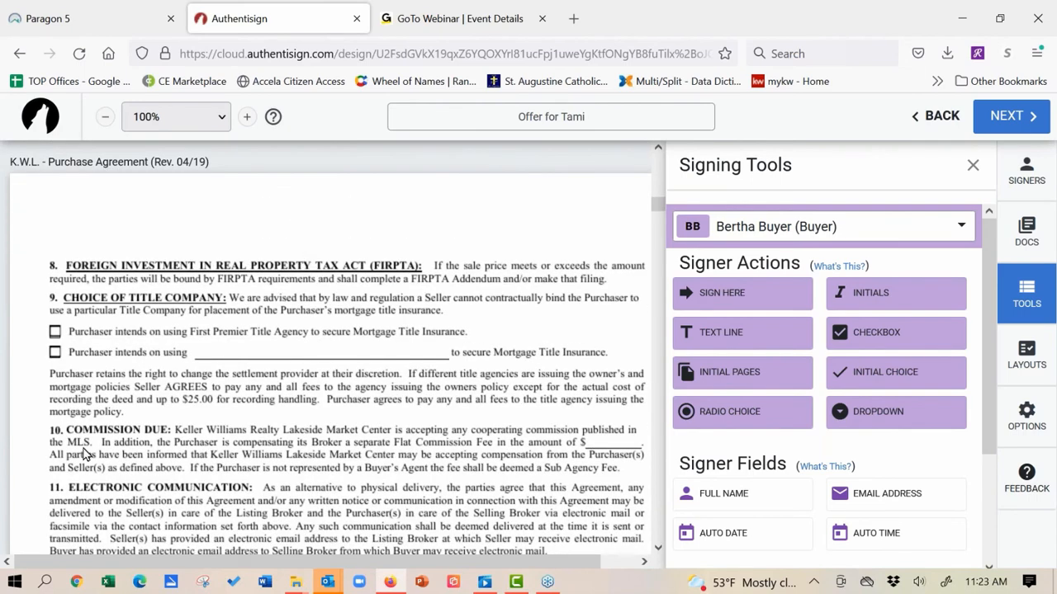
{"action": "scroll", "coordinate": [82, 455], "scroll_direction": "up", "scroll_amount": 5}
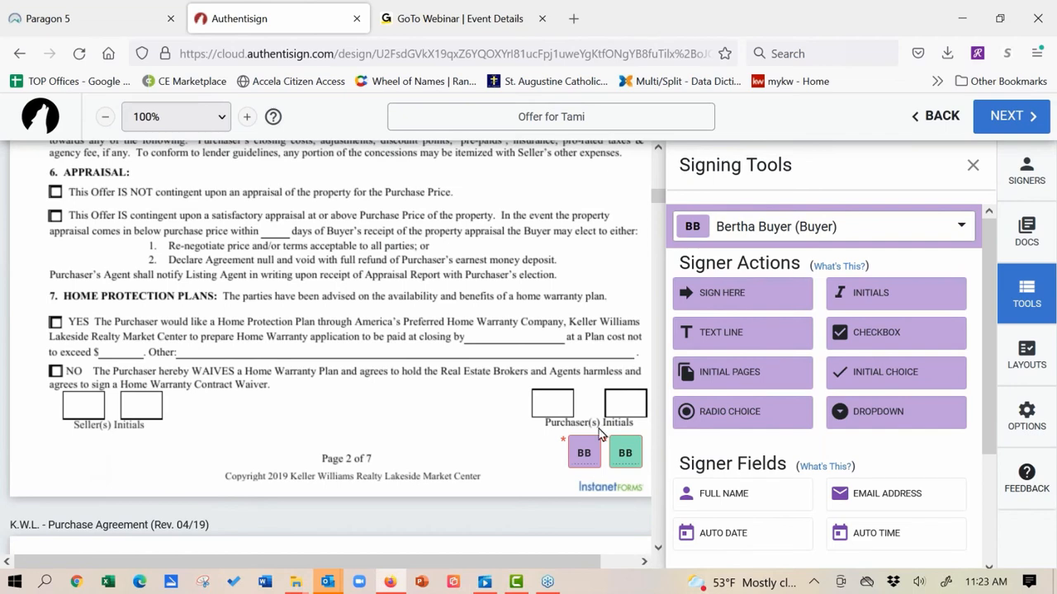
{"action": "left_click_drag", "start_coordinate": [590, 450], "coordinate": [553, 400]}
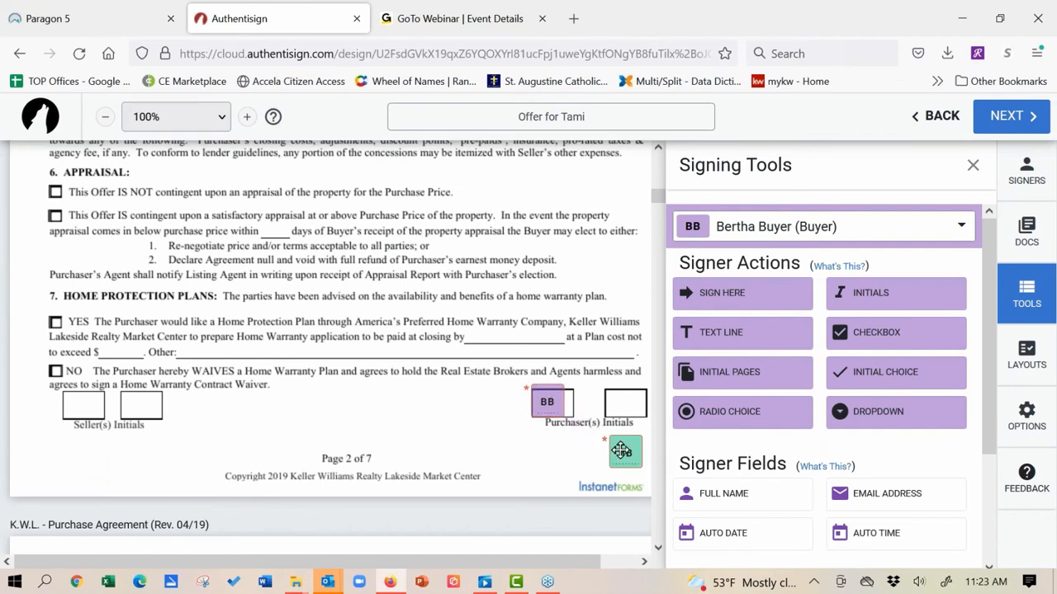
{"action": "left_click_drag", "start_coordinate": [620, 451], "coordinate": [620, 402]}
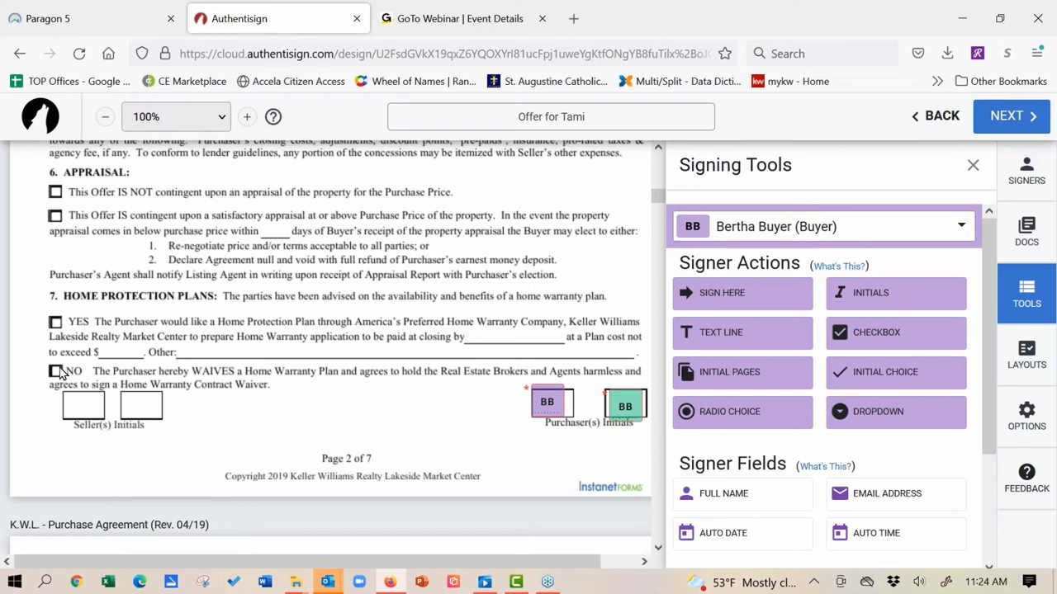
Step: Place a radio choice pair beside the YES and NO Home Protection Plan options in section 7
{"action": "left_click", "coordinate": [746, 423]}
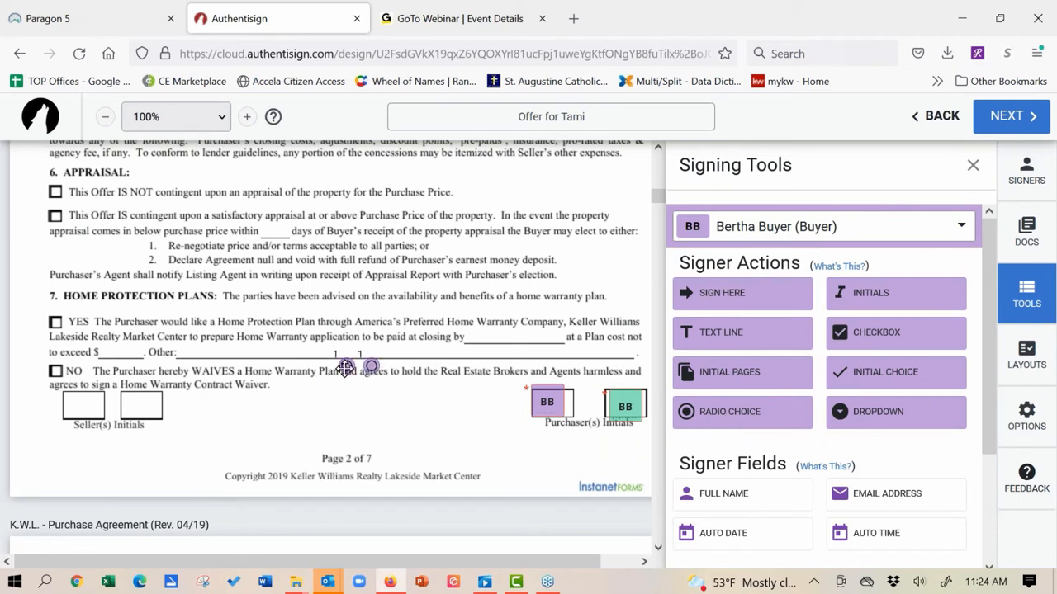
{"action": "left_click_drag", "start_coordinate": [345, 367], "coordinate": [54, 322]}
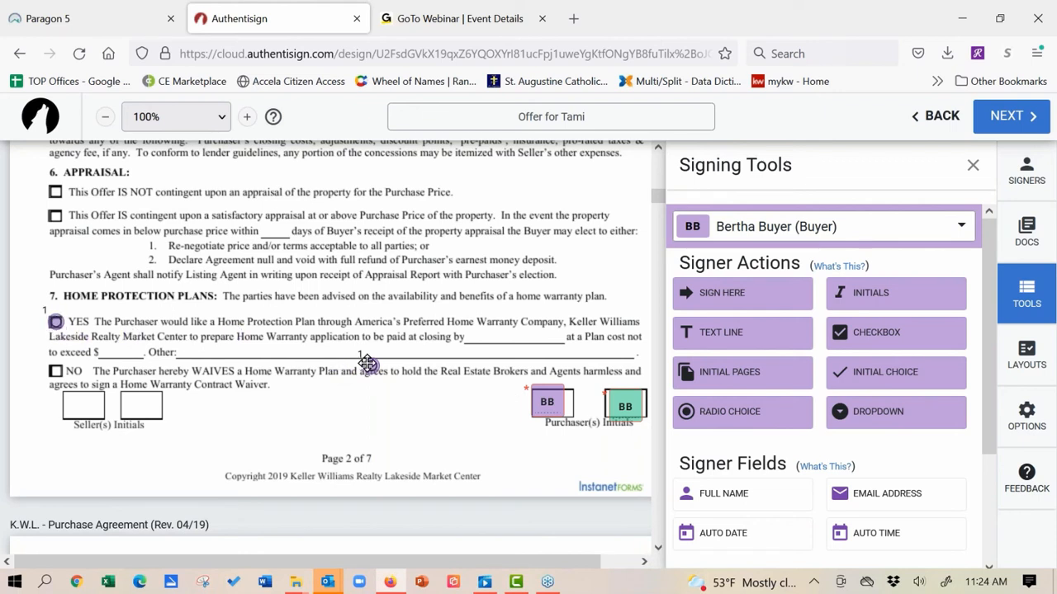
{"action": "left_click_drag", "start_coordinate": [367, 366], "coordinate": [54, 371]}
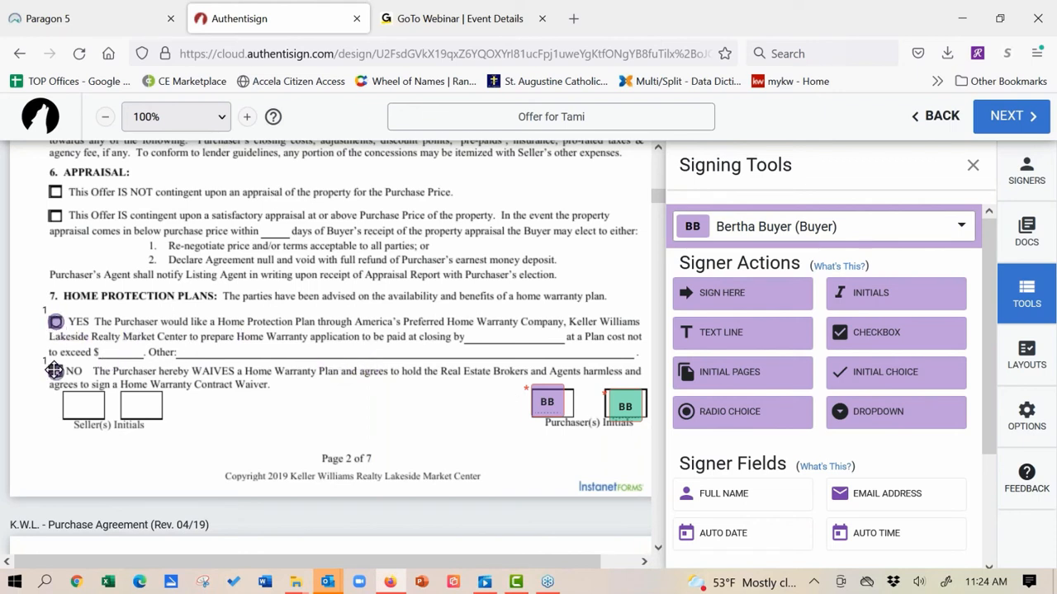
{"action": "right_click", "coordinate": [55, 324]}
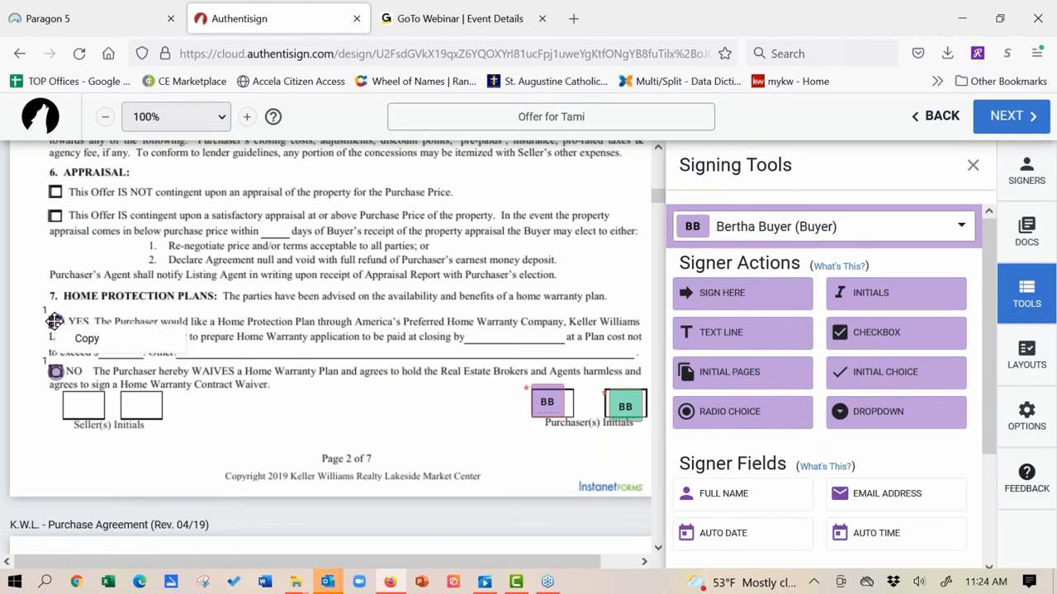
{"action": "left_click", "coordinate": [87, 340]}
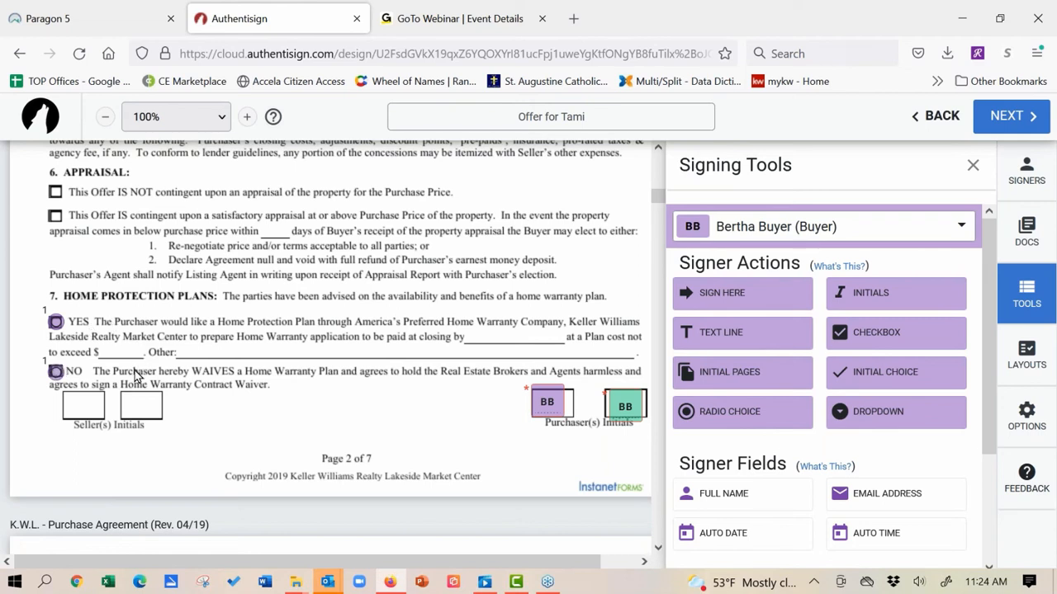
Step: Add a dropdown field for the second buyer with the options YES and NO
{"action": "left_click", "coordinate": [877, 428]}
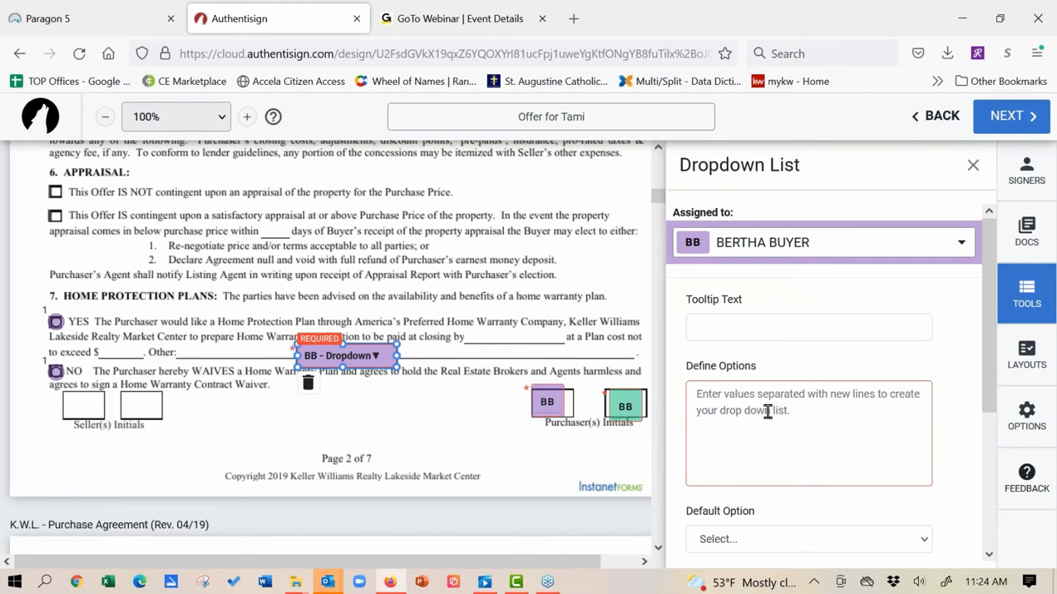
{"action": "left_click", "coordinate": [732, 315]}
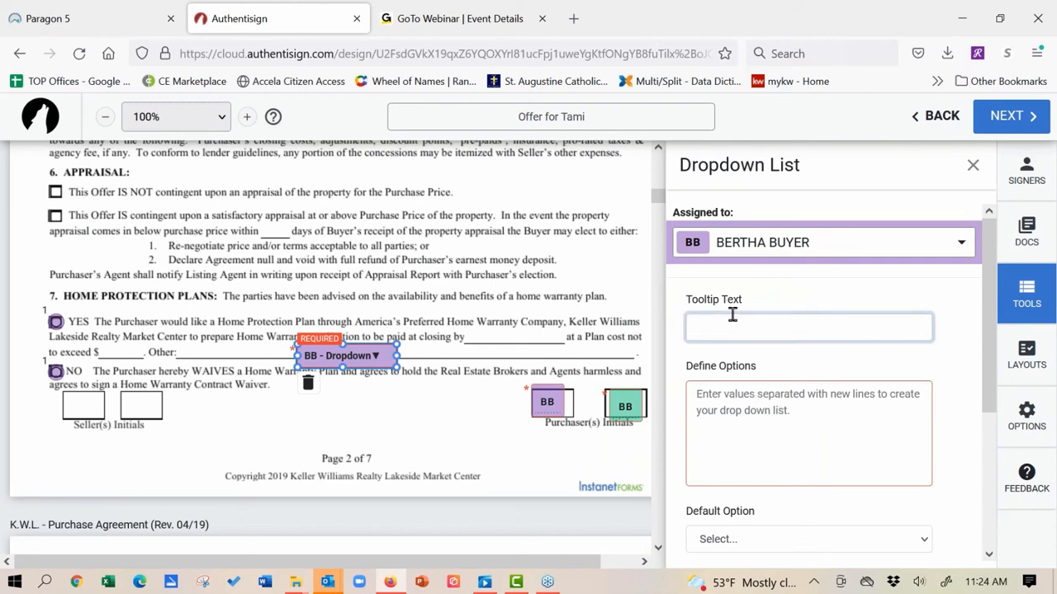
{"action": "left_click", "coordinate": [722, 383]}
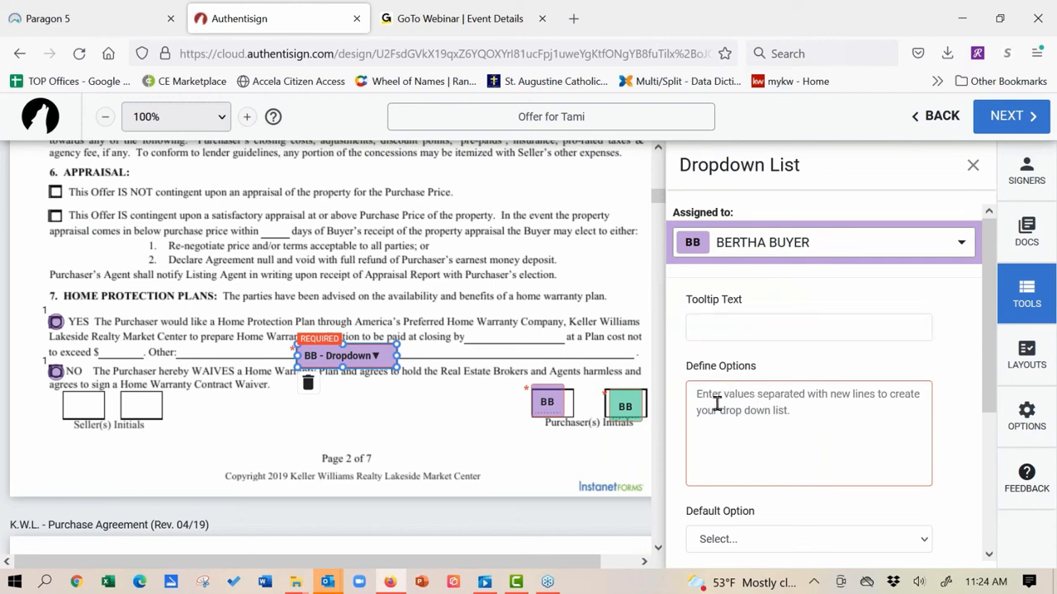
{"action": "left_click", "coordinate": [716, 403]}
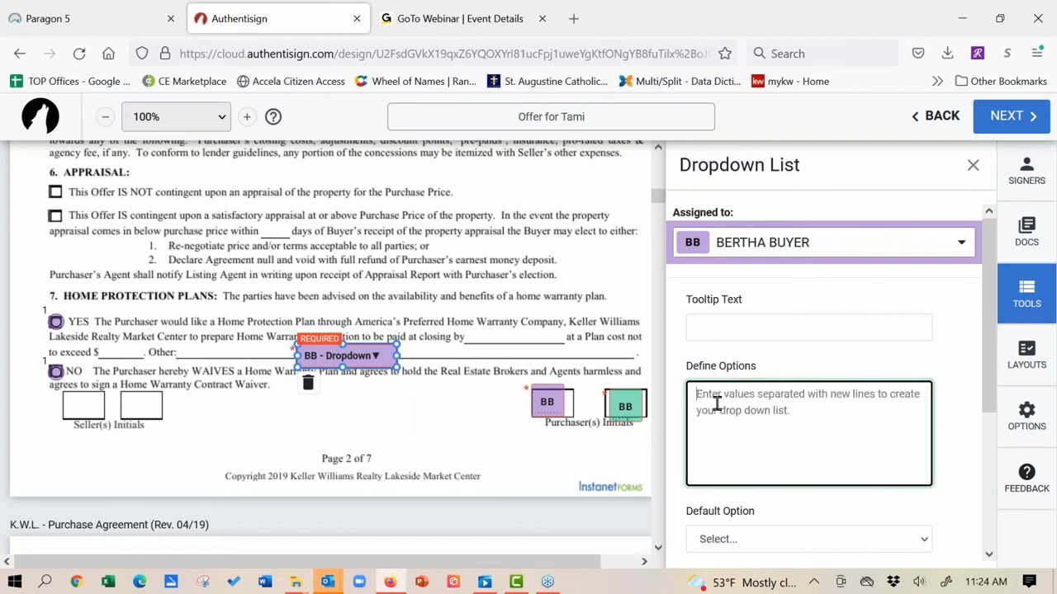
{"action": "type", "text": "y"}
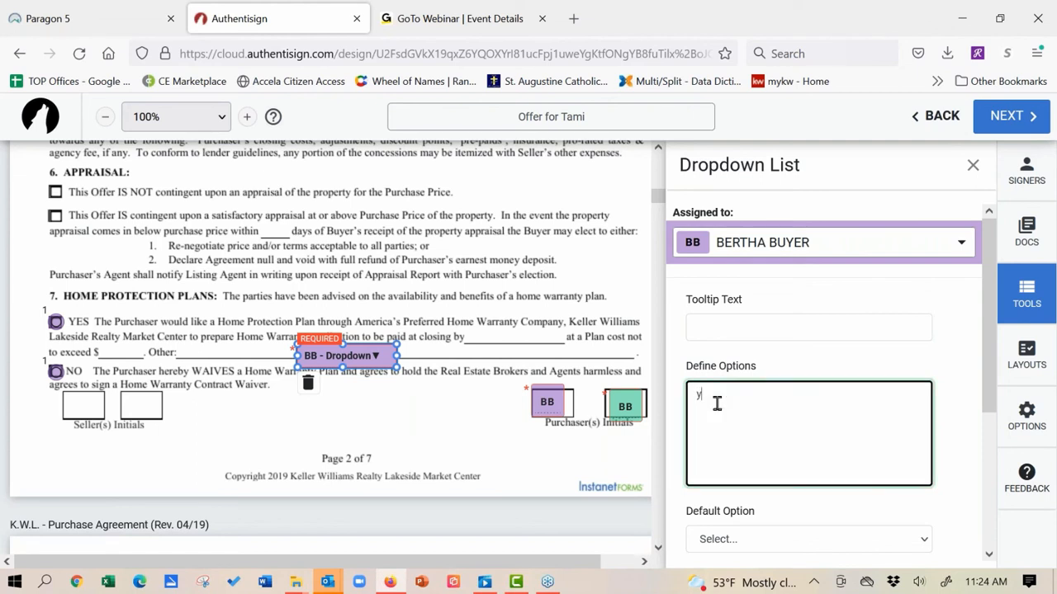
{"action": "key", "text": "BackSpace"}
{"action": "type", "text": "YES "}
{"action": "type", "text": "NO"}
{"action": "left_click", "coordinate": [745, 320]}
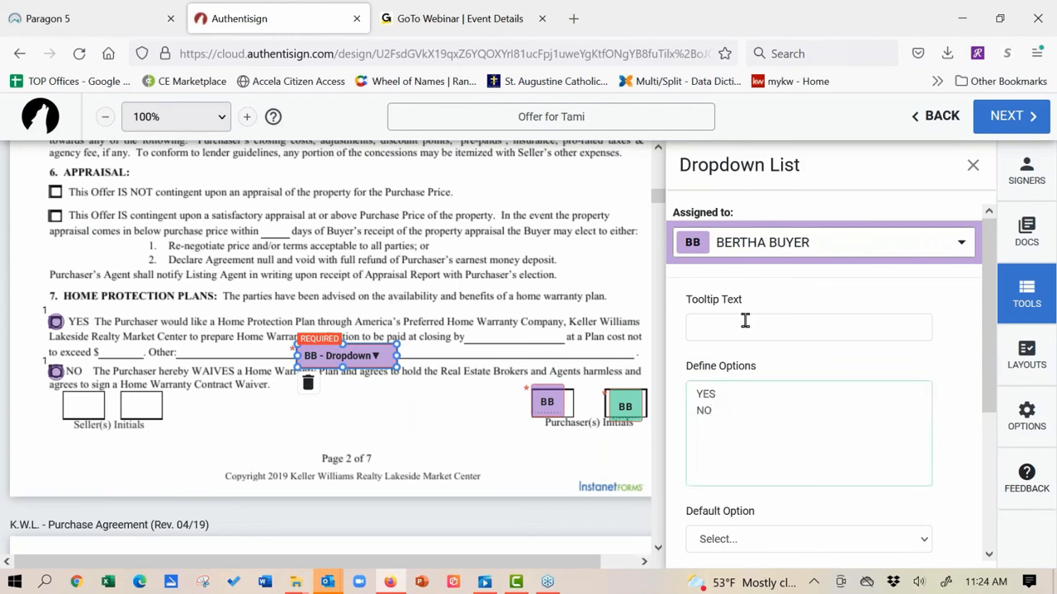
Step: Give the dropdown the tooltip text 'Home Warranty' and close its settings
{"action": "scroll", "coordinate": [745, 320], "scroll_direction": "down", "scroll_amount": 5}
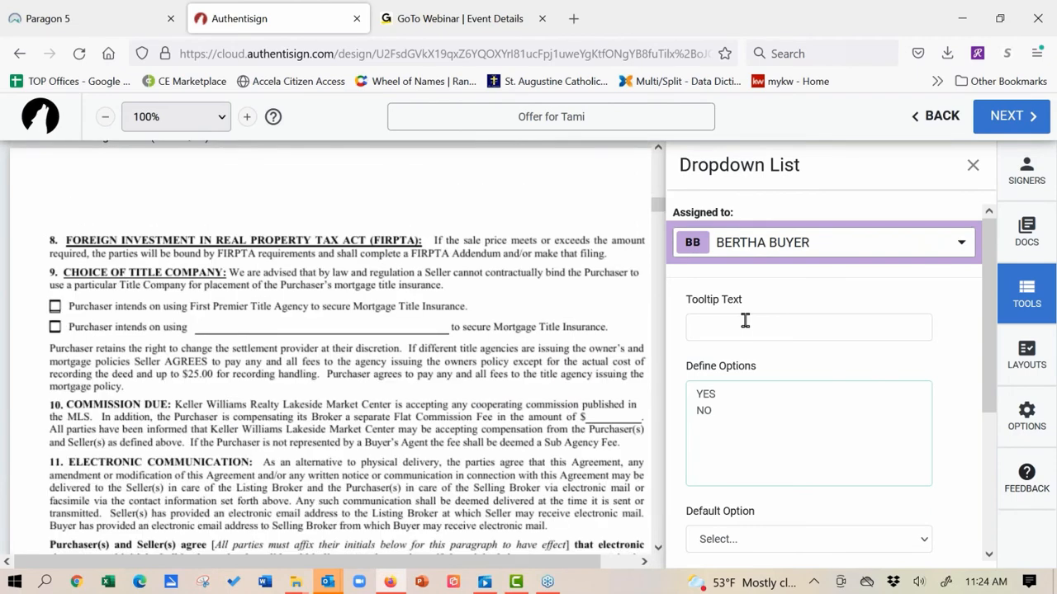
{"action": "left_click", "coordinate": [745, 321]}
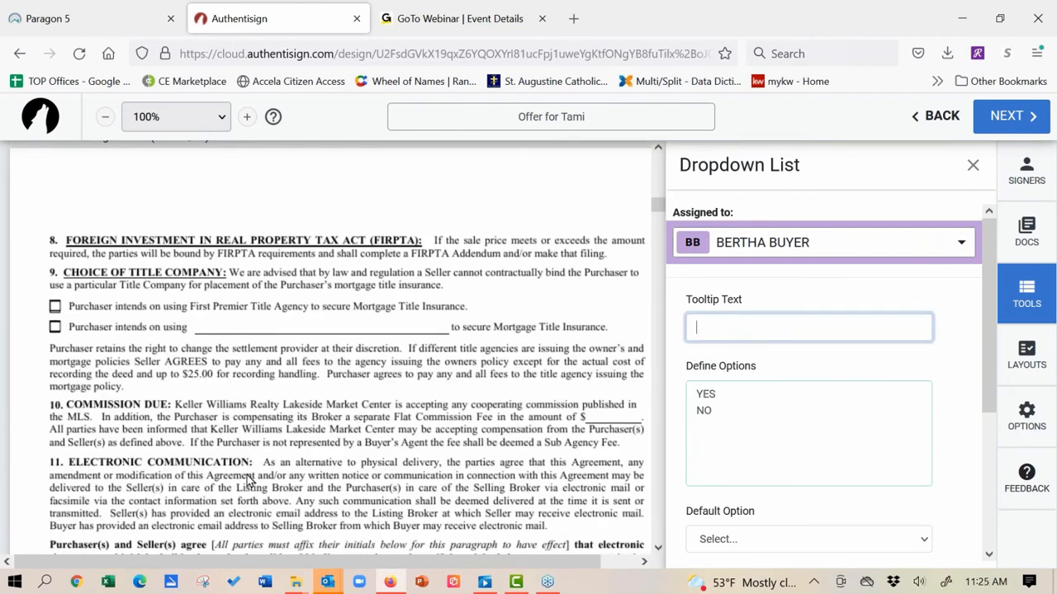
{"action": "scroll", "coordinate": [247, 482], "scroll_direction": "up", "scroll_amount": 5}
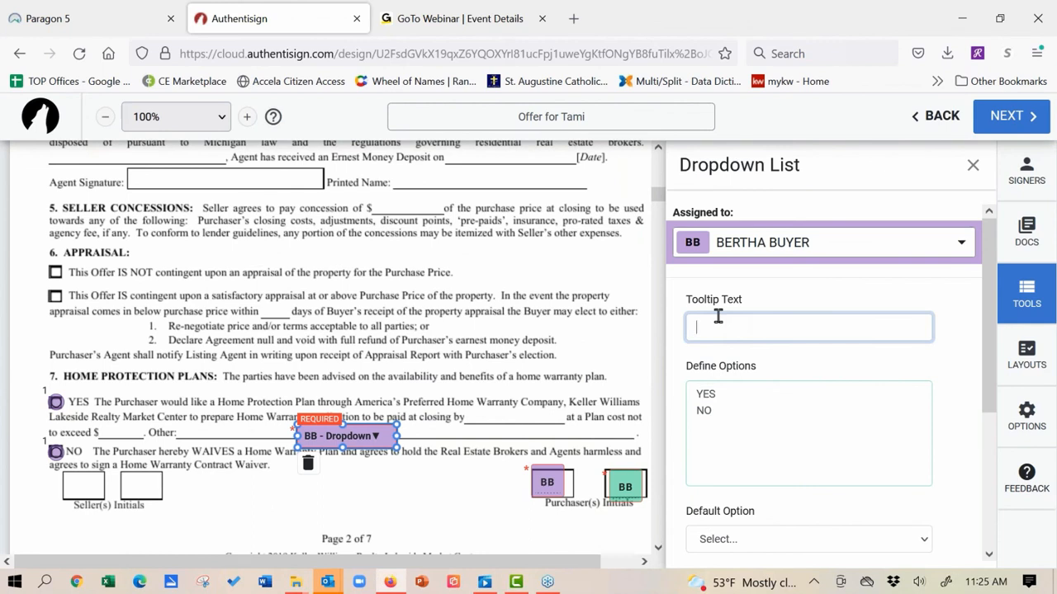
{"action": "type", "text": "Home Warranty"}
{"action": "left_click", "coordinate": [832, 537]}
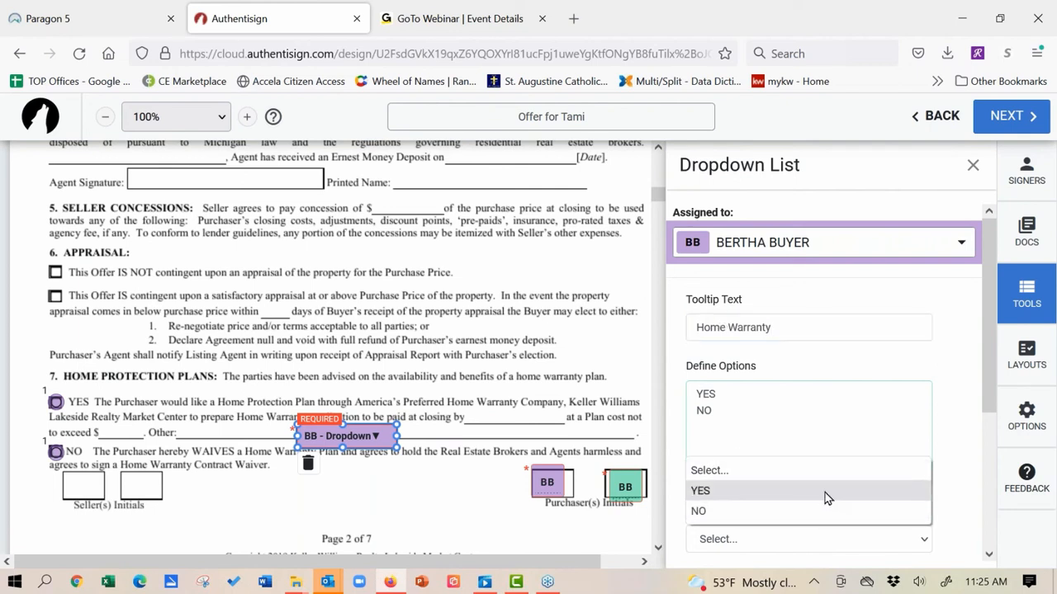
{"action": "left_click", "coordinate": [943, 356]}
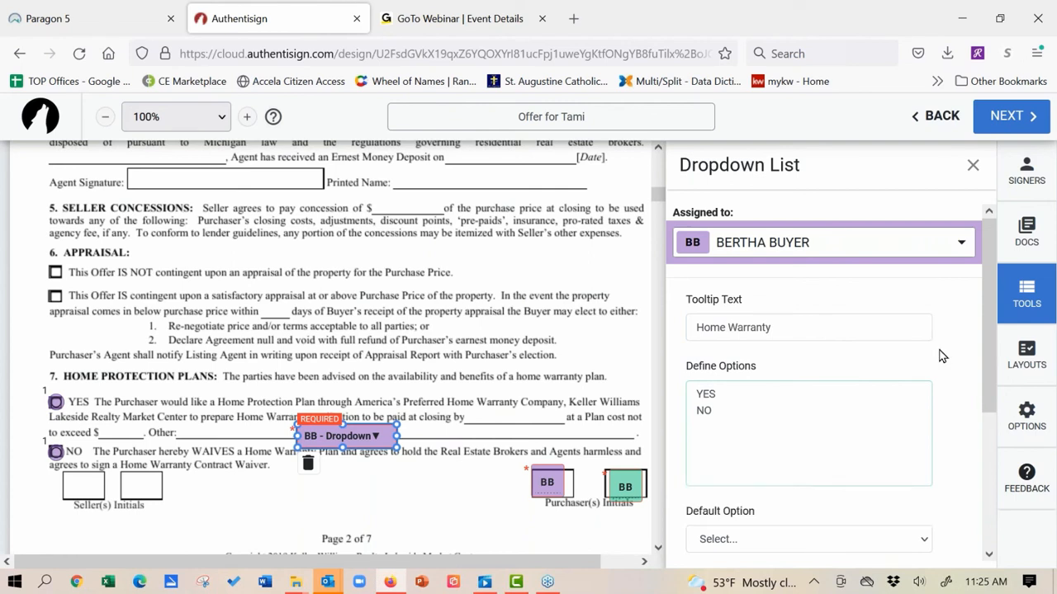
{"action": "left_click_drag", "start_coordinate": [989, 389], "coordinate": [979, 359]}
{"action": "left_click", "coordinate": [974, 167]}
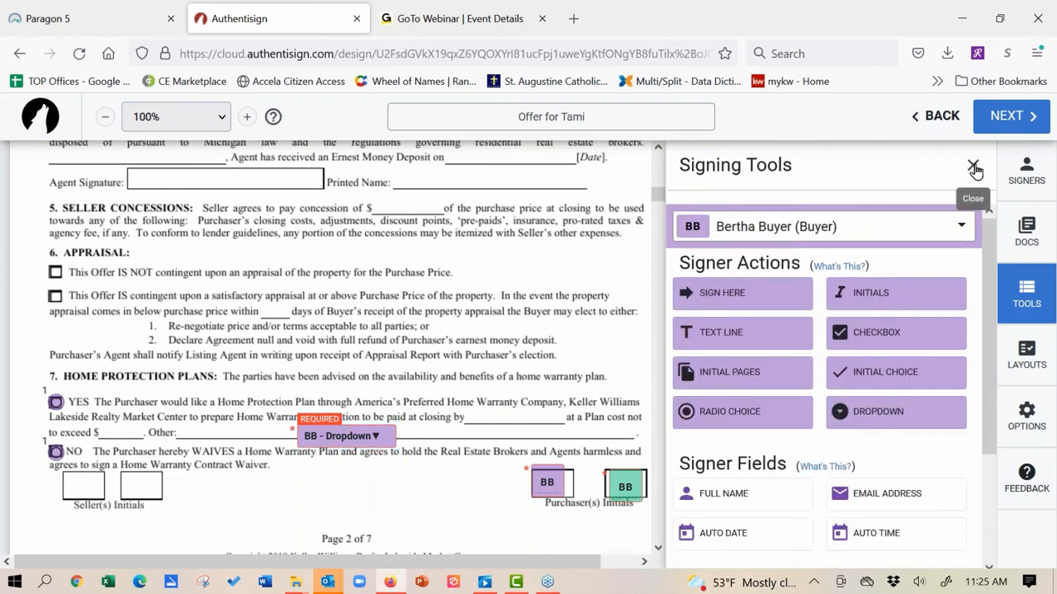
Step: Place the first buyer's signature field on the first Purchaser line above section 40
{"action": "left_click", "coordinate": [963, 224]}
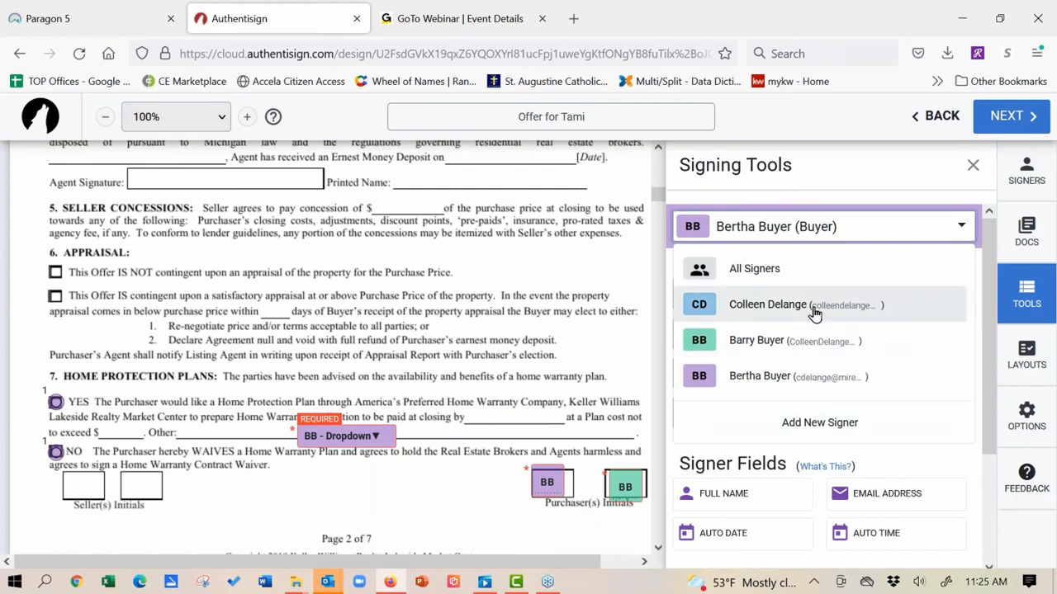
{"action": "scroll", "coordinate": [330, 347], "scroll_direction": "down", "scroll_amount": 3}
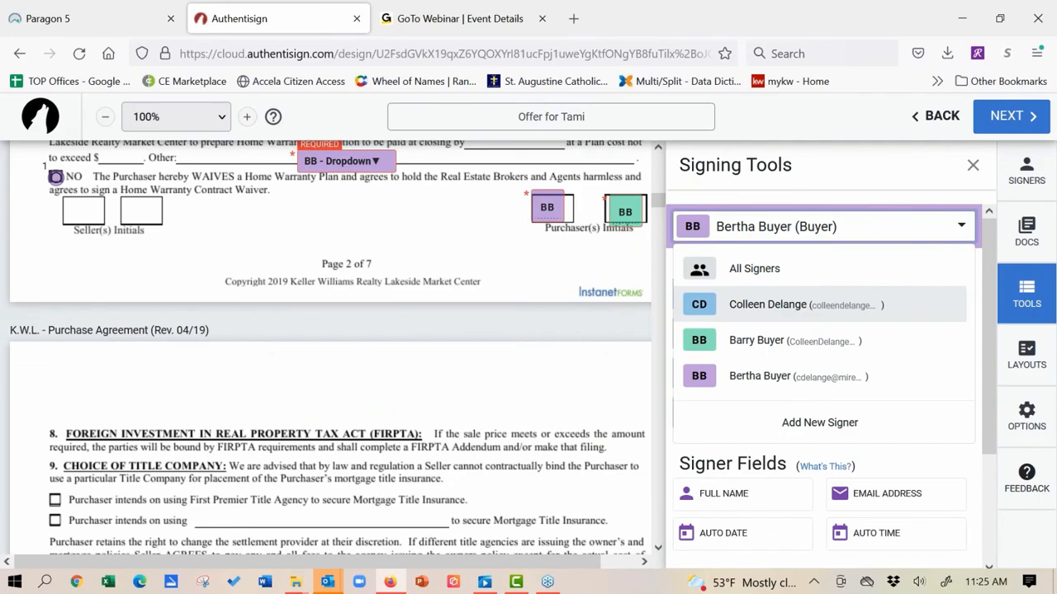
{"action": "scroll", "coordinate": [247, 285], "scroll_direction": "down", "scroll_amount": 20}
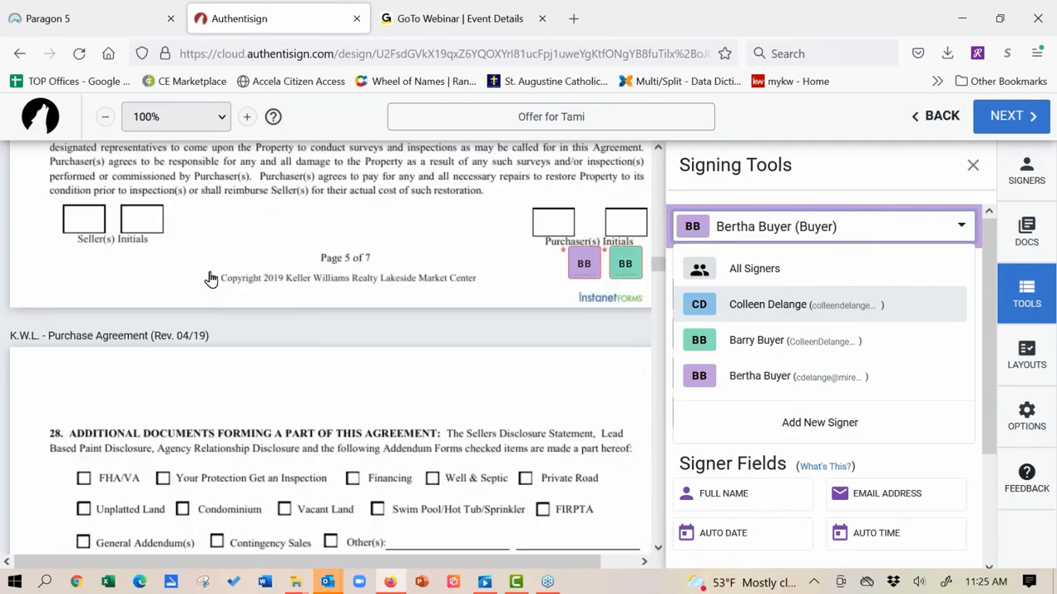
{"action": "scroll", "coordinate": [211, 279], "scroll_direction": "down", "scroll_amount": 18}
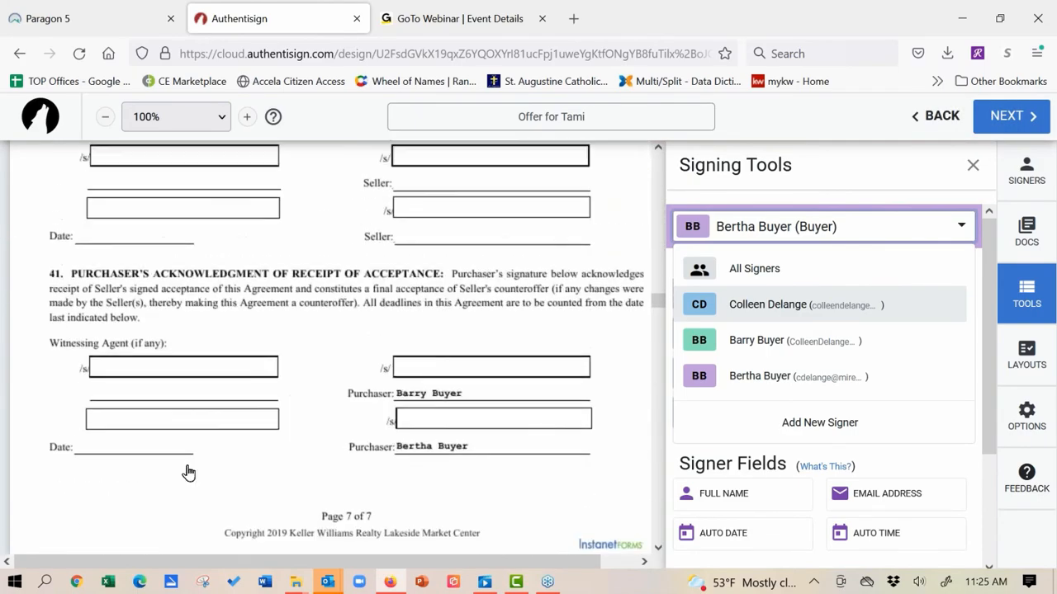
{"action": "scroll", "coordinate": [189, 473], "scroll_direction": "up", "scroll_amount": 2}
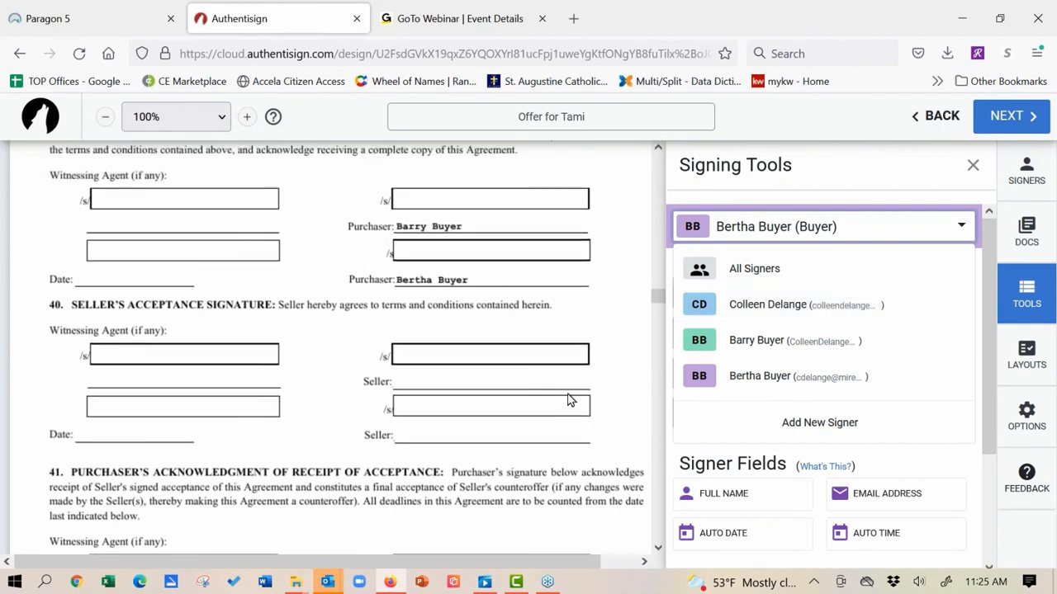
{"action": "left_click", "coordinate": [737, 357]}
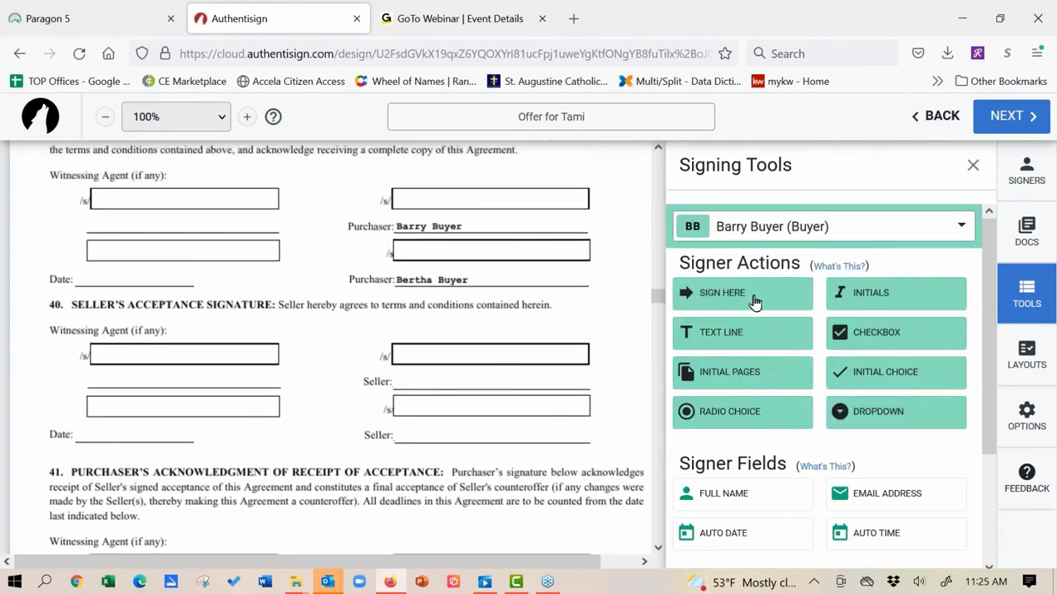
{"action": "left_click_drag", "start_coordinate": [754, 302], "coordinate": [389, 193]}
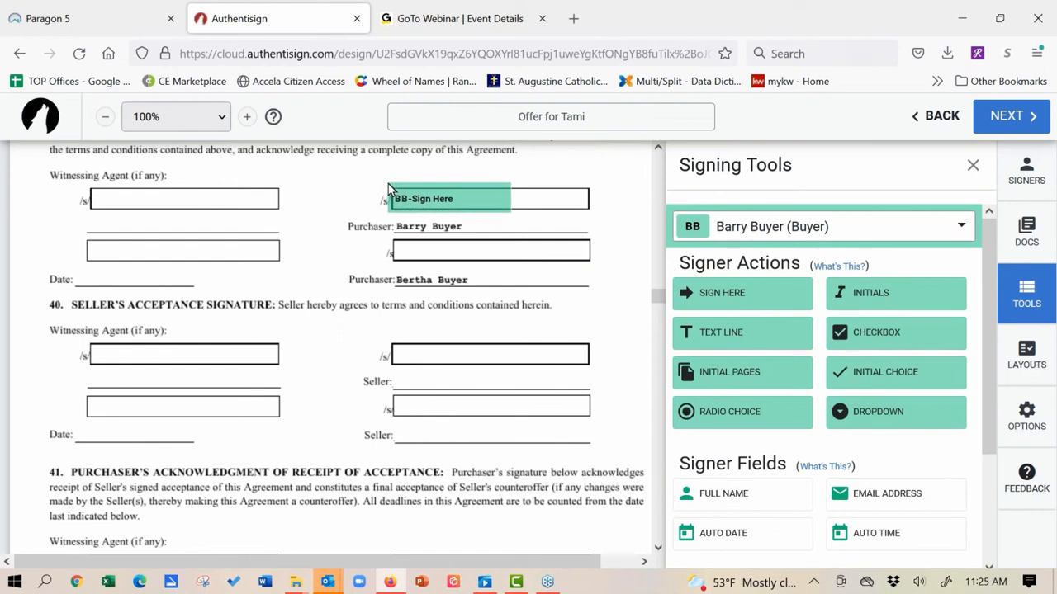
Step: Place the second buyer's signature field on the next Purchaser line
{"action": "left_click", "coordinate": [758, 226]}
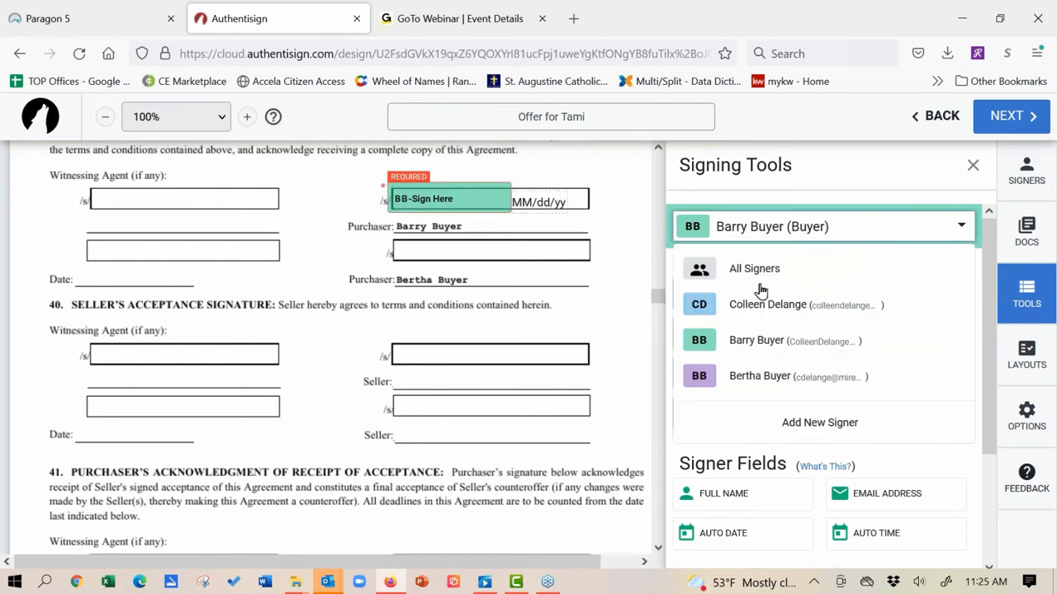
{"action": "left_click", "coordinate": [747, 380]}
{"action": "left_click_drag", "start_coordinate": [755, 301], "coordinate": [396, 239]}
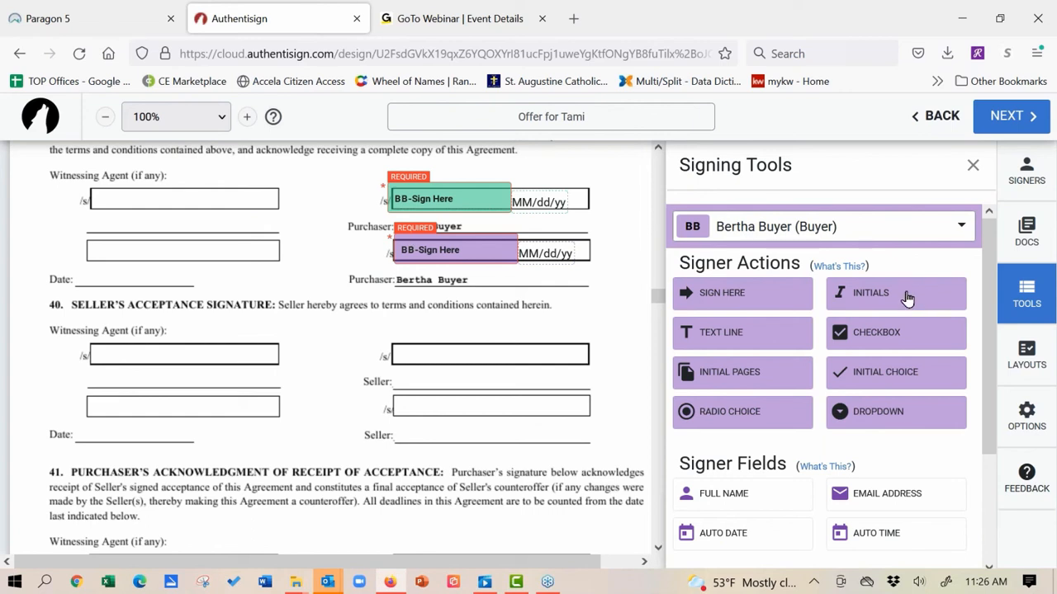
Step: Add an initials block with name, date and time stamps at the Witnessing Agent line
{"action": "left_click_drag", "start_coordinate": [907, 299], "coordinate": [313, 330]}
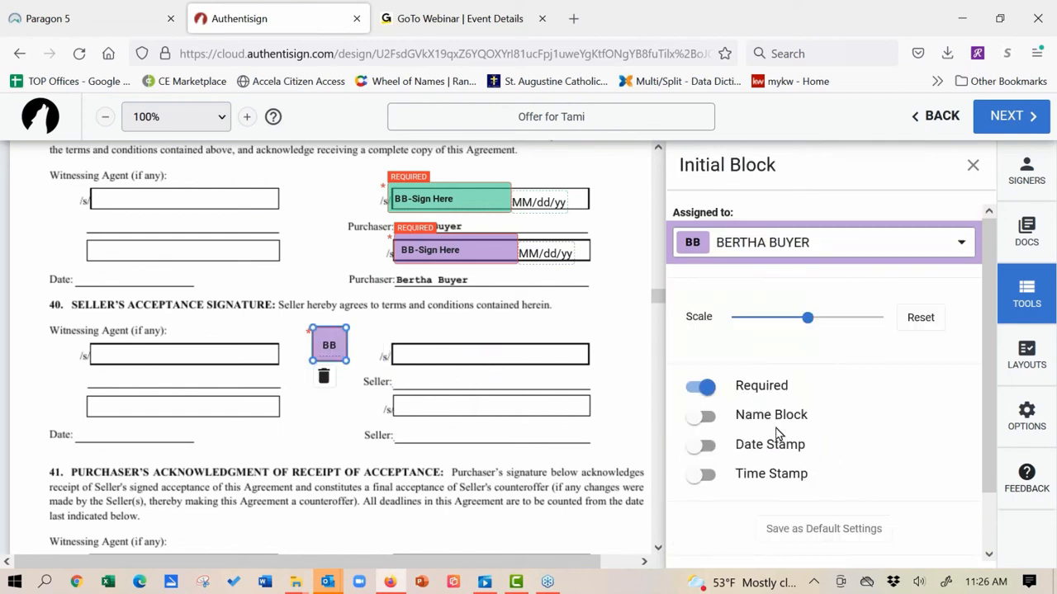
{"action": "left_click", "coordinate": [700, 450]}
{"action": "left_click", "coordinate": [696, 480]}
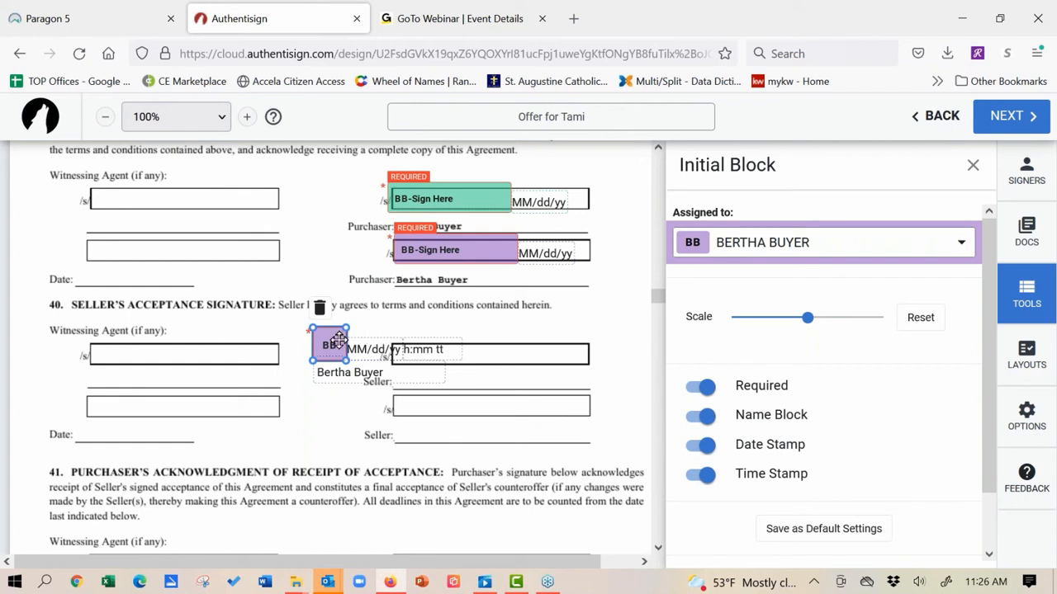
{"action": "mouse_move", "coordinate": [328, 339]}
{"action": "left_mouse_down"}
{"action": "mouse_move", "coordinate": [291, 334]}
{"action": "mouse_move", "coordinate": [308, 334]}
{"action": "left_mouse_up"}
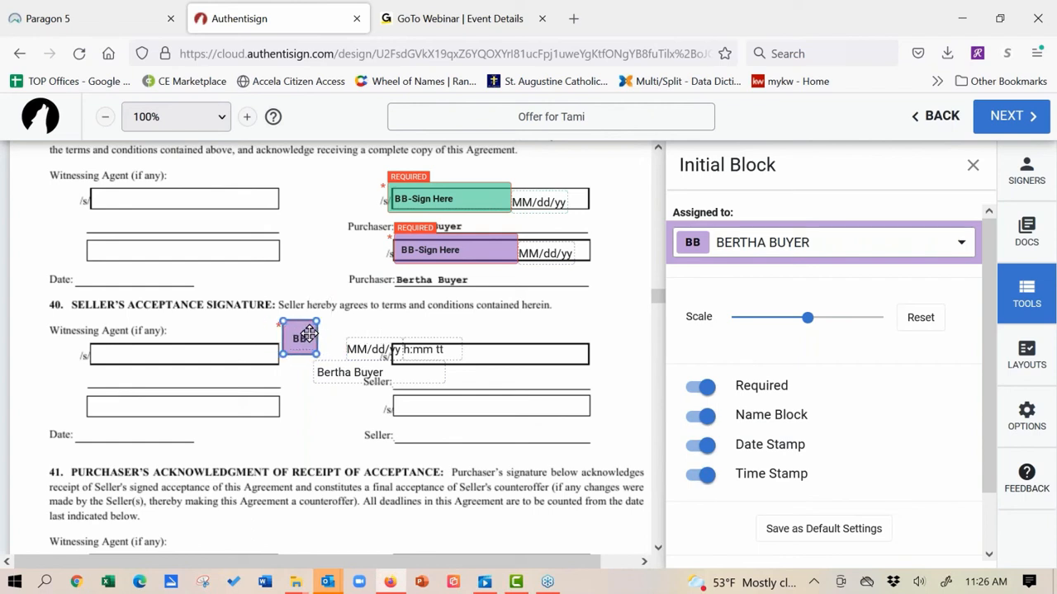
{"action": "left_click_drag", "start_coordinate": [369, 346], "coordinate": [350, 323]}
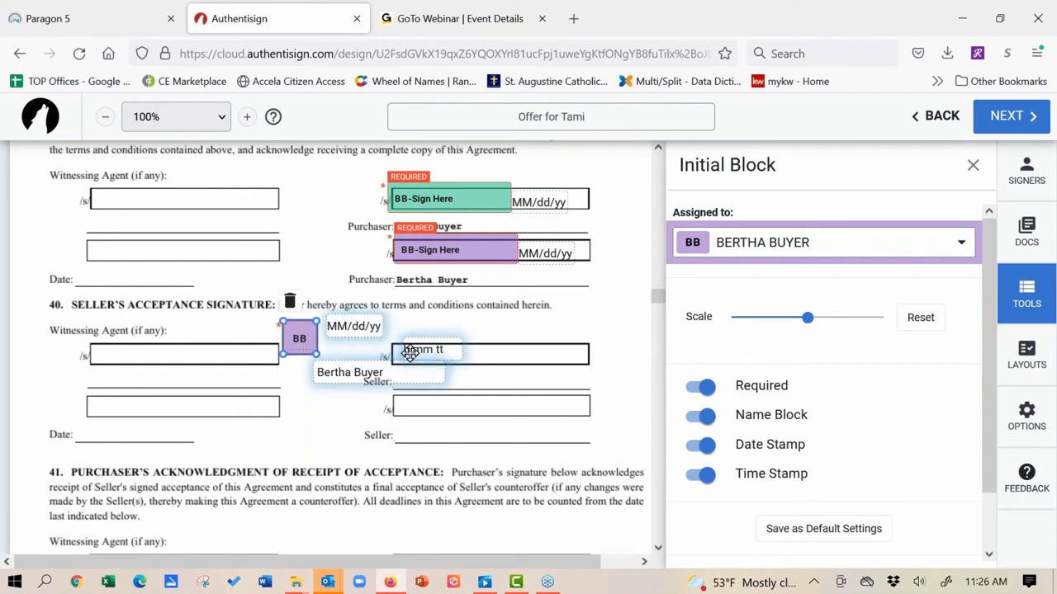
{"action": "left_click_drag", "start_coordinate": [410, 354], "coordinate": [353, 353]}
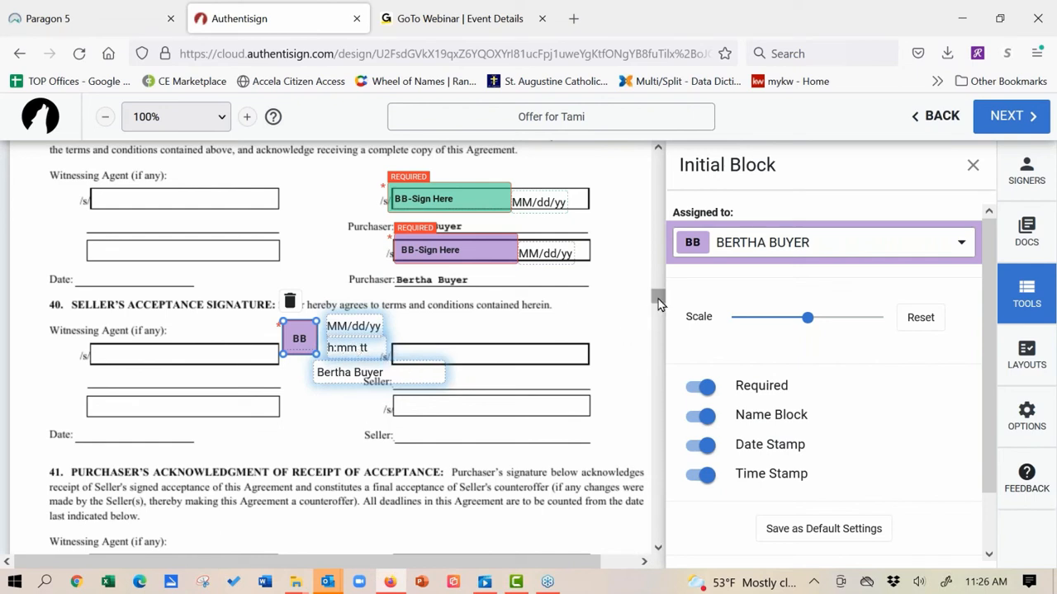
Step: Move the other initials block onto the second Purchaser initials box
{"action": "left_click_drag", "start_coordinate": [660, 298], "coordinate": [658, 285]}
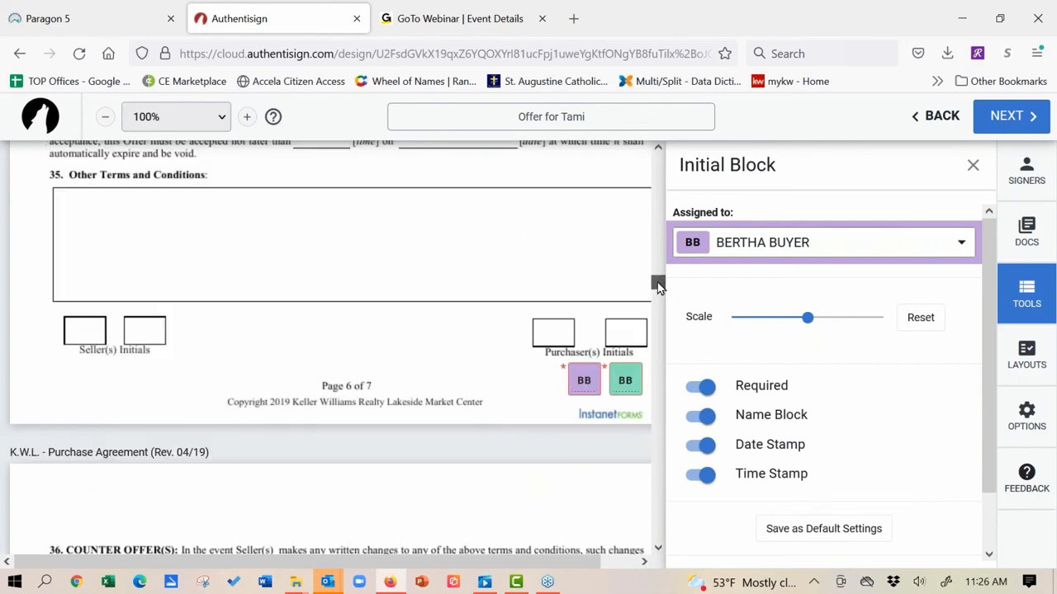
{"action": "left_click_drag", "start_coordinate": [593, 367], "coordinate": [559, 330]}
{"action": "left_click_drag", "start_coordinate": [619, 374], "coordinate": [615, 332]}
{"action": "left_click", "coordinate": [615, 332]}
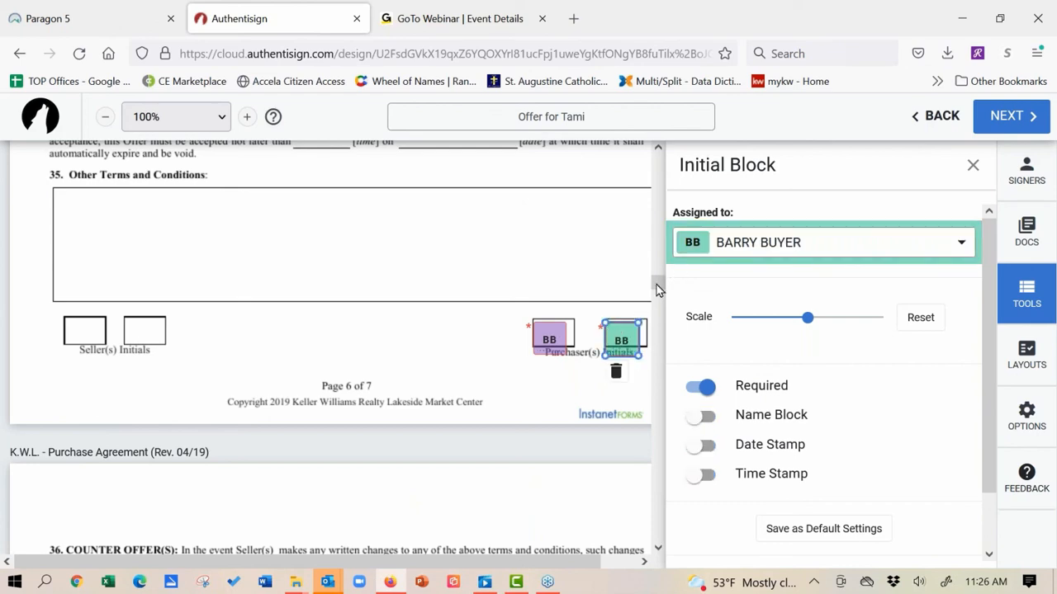
{"action": "left_click_drag", "start_coordinate": [660, 311], "coordinate": [657, 295]}
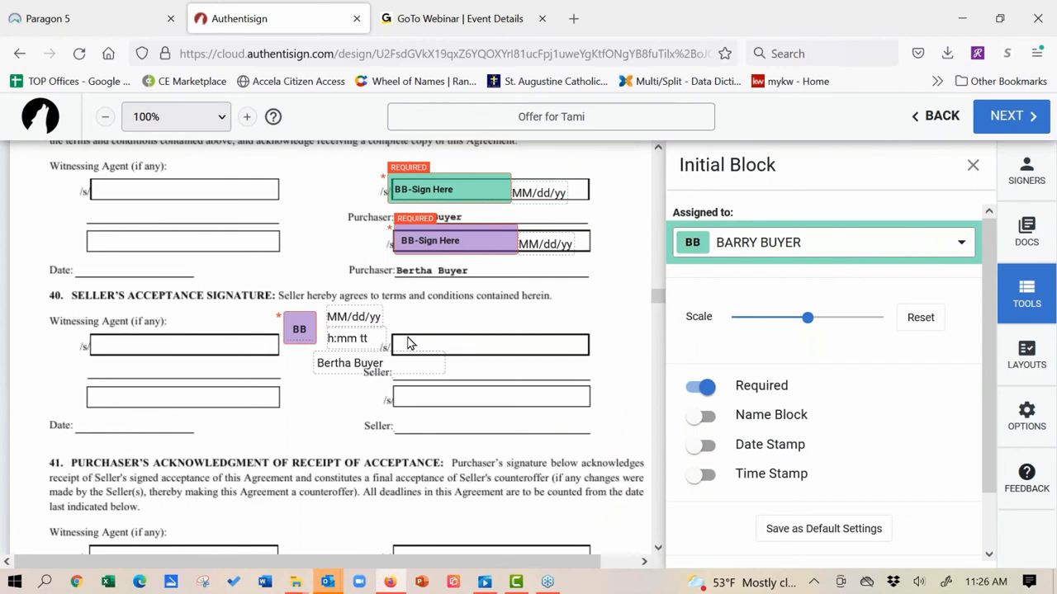
Step: Turn off the BB block's name, date and time stamps, then delete it
{"action": "left_click", "coordinate": [305, 330]}
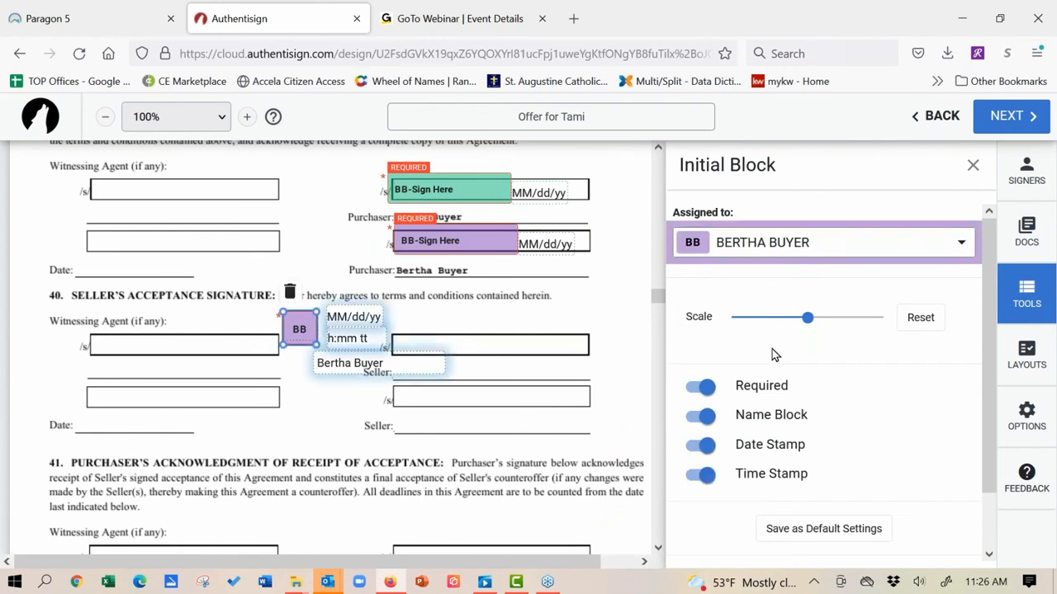
{"action": "left_click", "coordinate": [704, 388]}
{"action": "left_click", "coordinate": [703, 388]}
{"action": "left_click", "coordinate": [708, 418]}
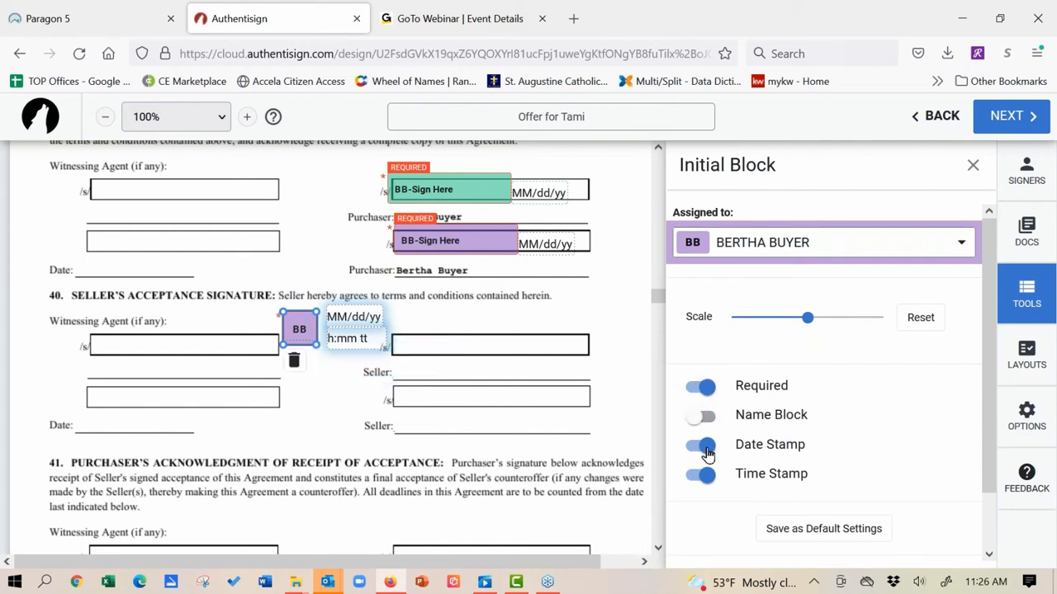
{"action": "left_click", "coordinate": [706, 448]}
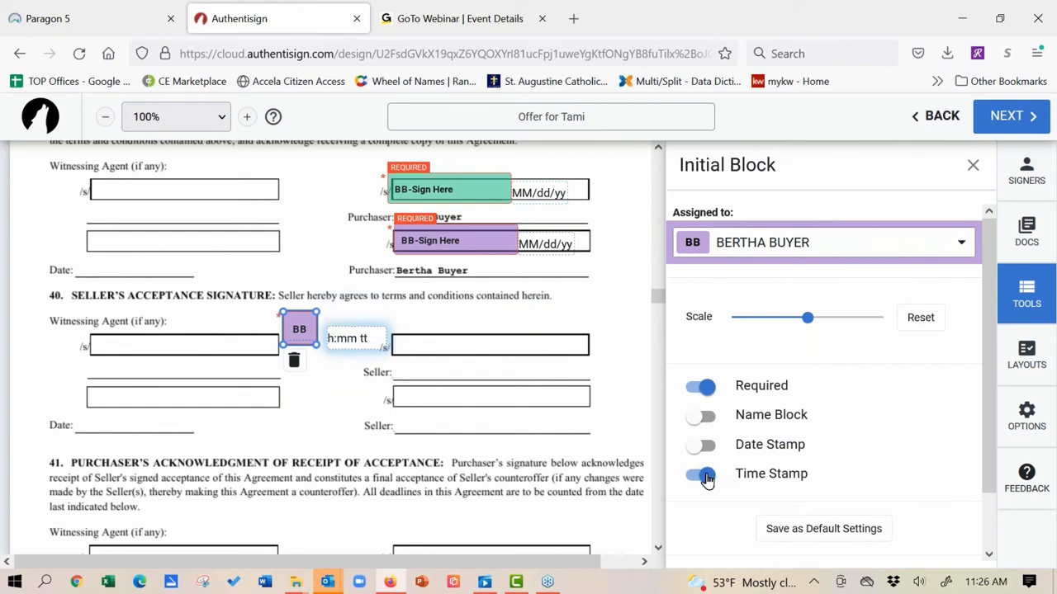
{"action": "left_click", "coordinate": [701, 476]}
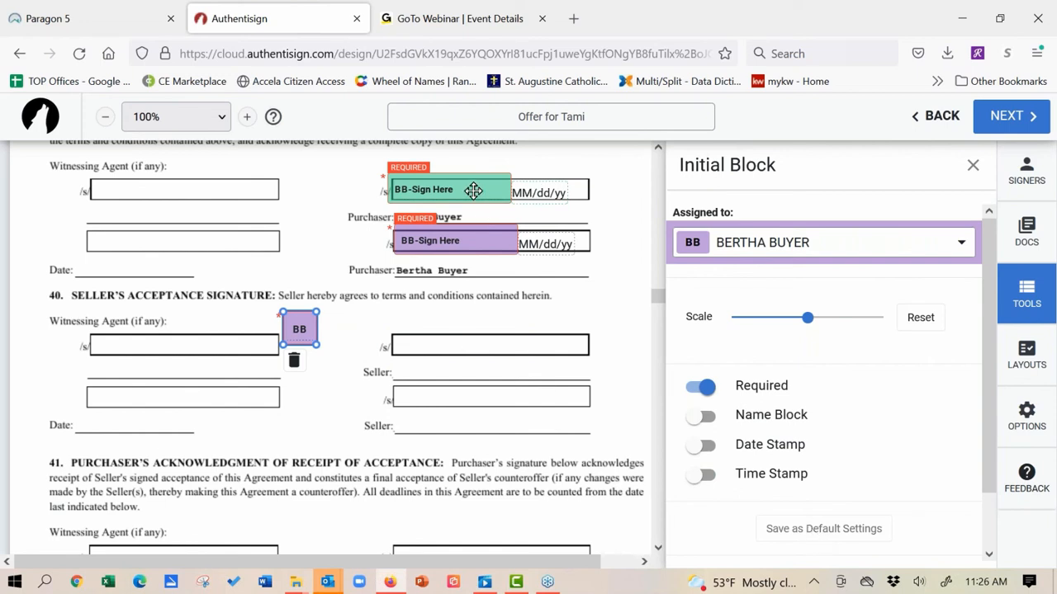
{"action": "left_click", "coordinate": [293, 361]}
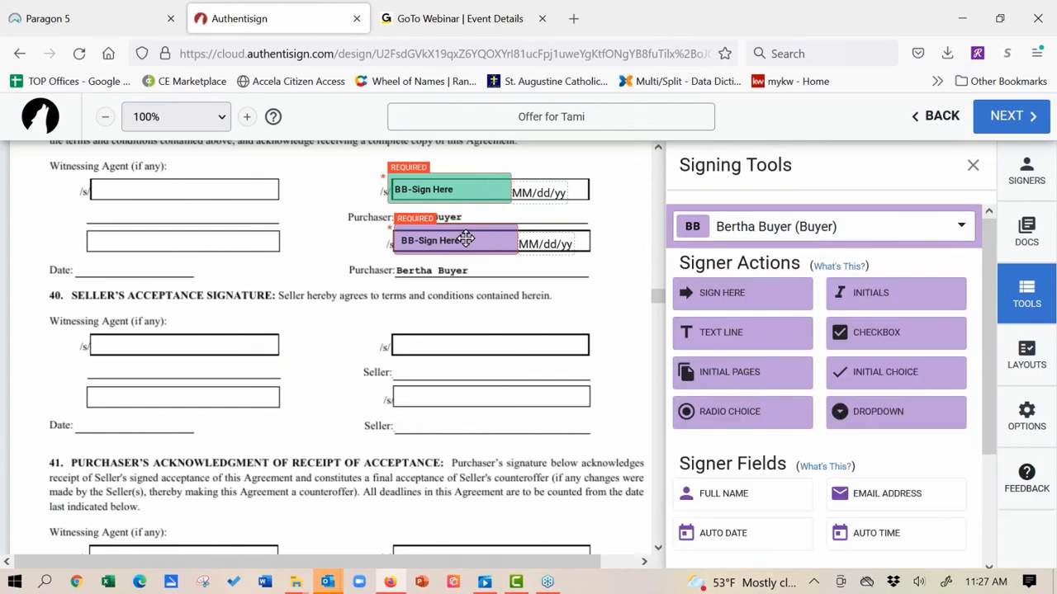
Step: Move the second buyer's date onto the left Date line and delete the first buyer's date field
{"action": "left_click", "coordinate": [484, 190]}
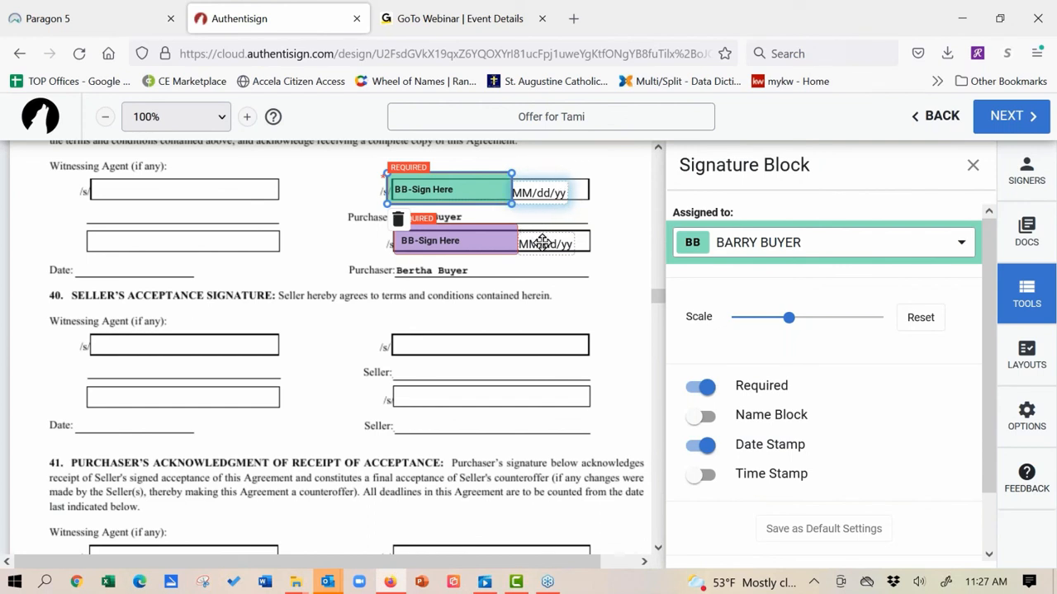
{"action": "left_click_drag", "start_coordinate": [541, 239], "coordinate": [116, 264]}
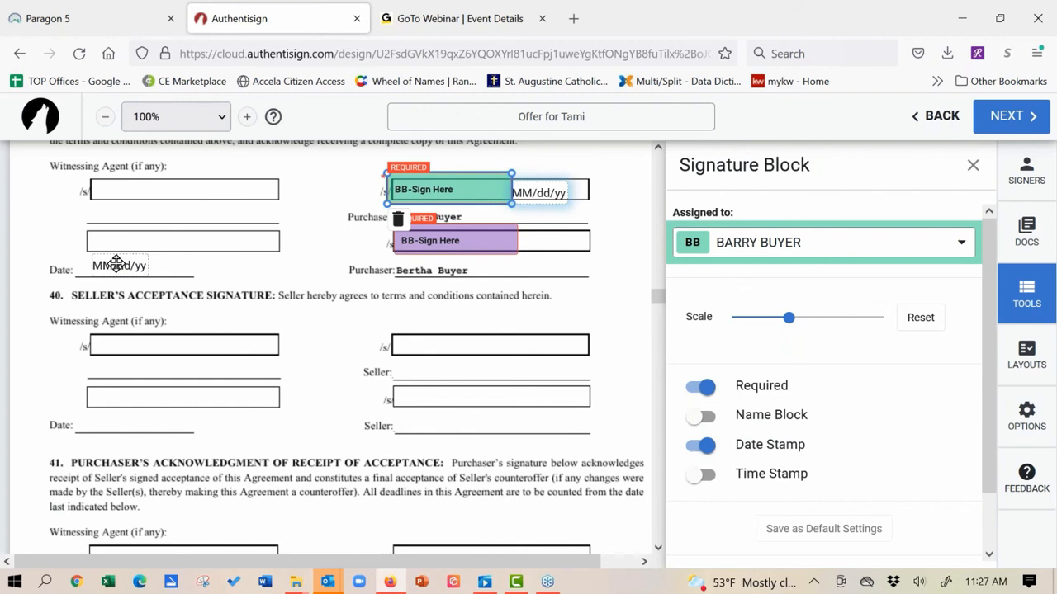
{"action": "left_click", "coordinate": [540, 193]}
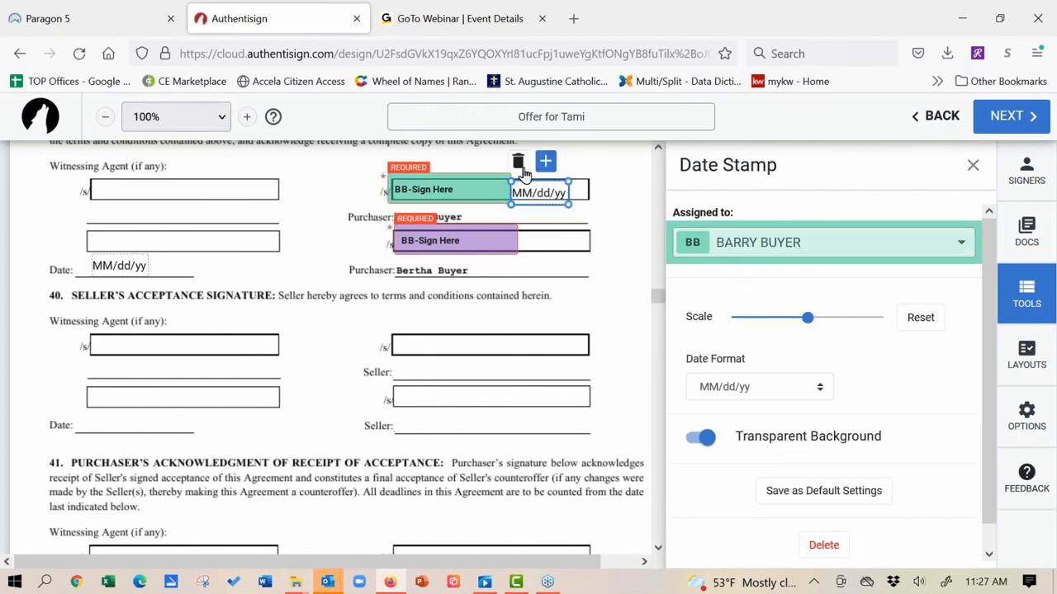
{"action": "left_click", "coordinate": [518, 161]}
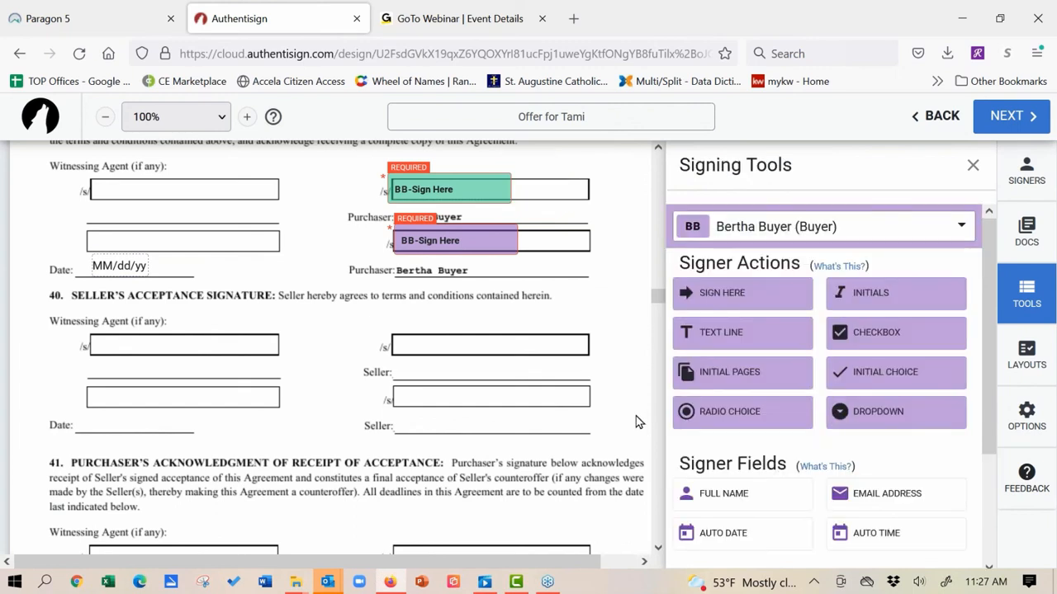
Step: Add a selling agent signature on the Witnessing Agent line and its date on section 40's Date line
{"action": "left_click", "coordinate": [797, 237]}
{"action": "left_click", "coordinate": [799, 304]}
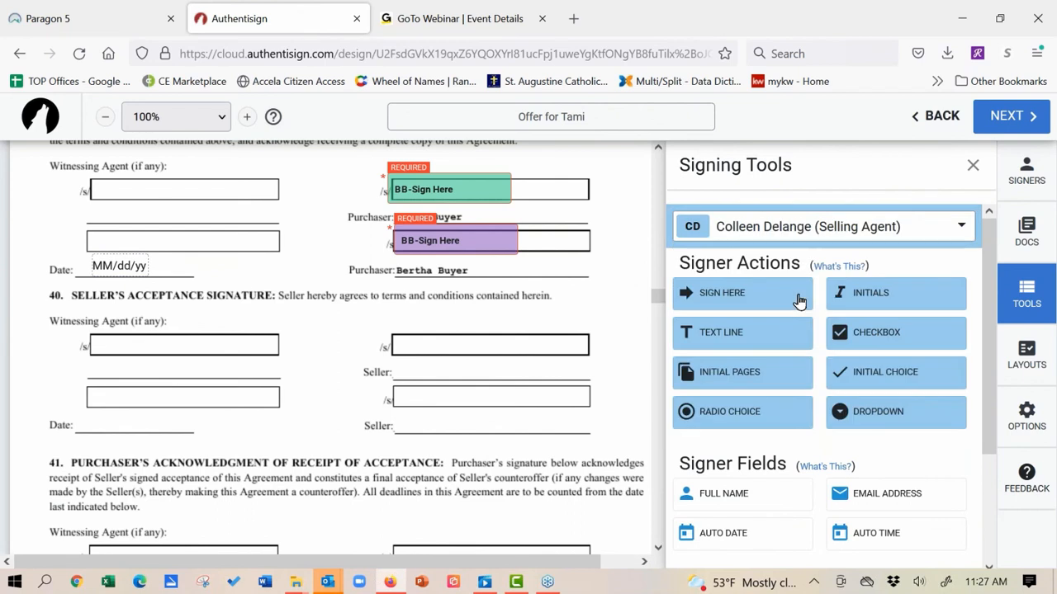
{"action": "left_click", "coordinate": [767, 298]}
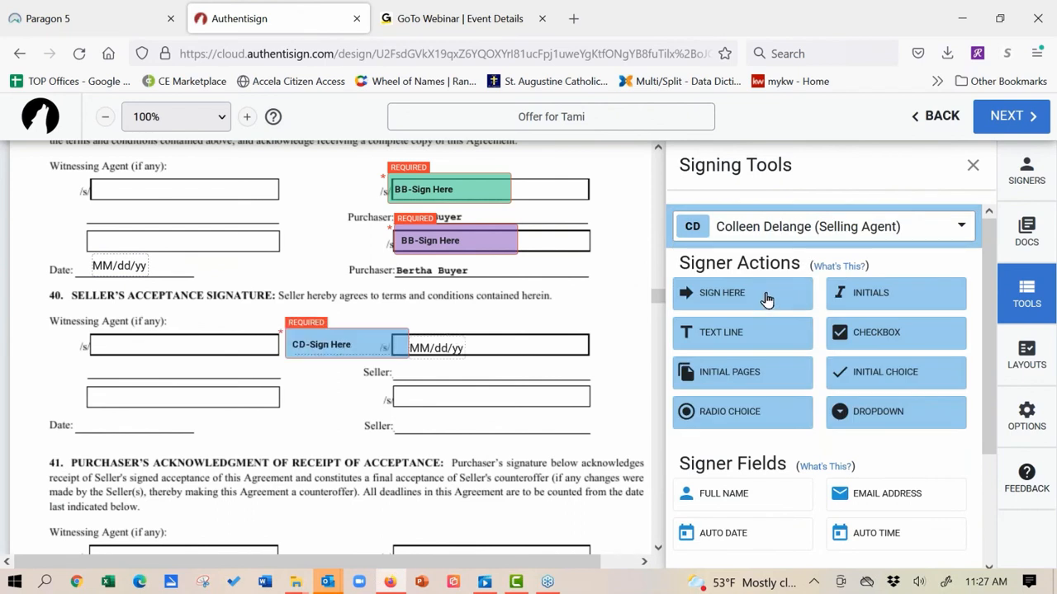
{"action": "left_click_drag", "start_coordinate": [241, 335], "coordinate": [153, 338]}
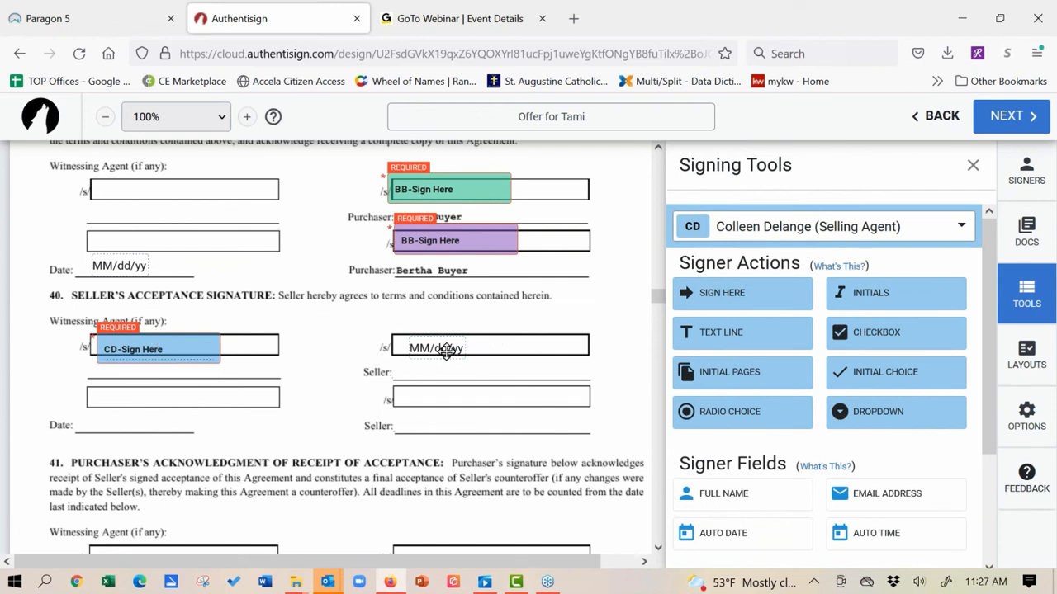
{"action": "left_click_drag", "start_coordinate": [442, 352], "coordinate": [126, 421]}
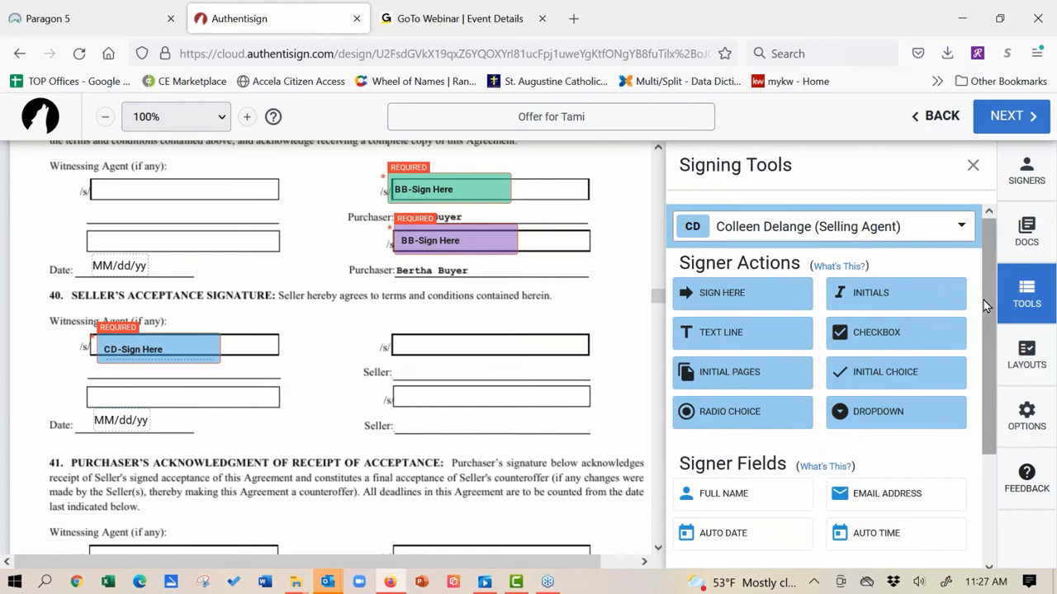
{"action": "left_click_drag", "start_coordinate": [993, 303], "coordinate": [997, 374]}
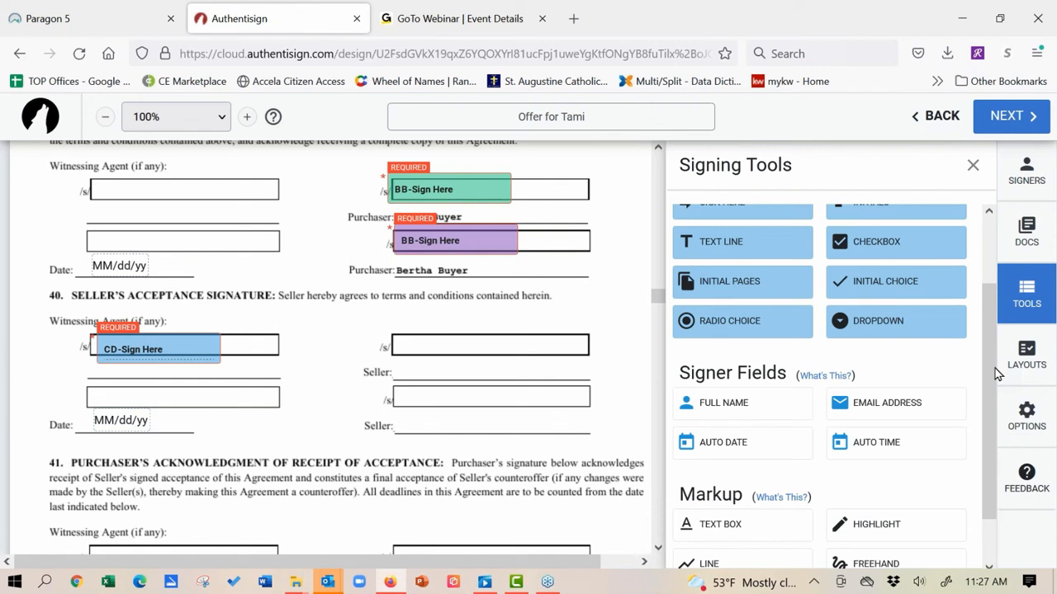
Step: Strike through 'OF ACCEPTANCE:' in the section 41 heading, then continue to Finalize Signing Setup
{"action": "left_click_drag", "start_coordinate": [993, 361], "coordinate": [994, 428]}
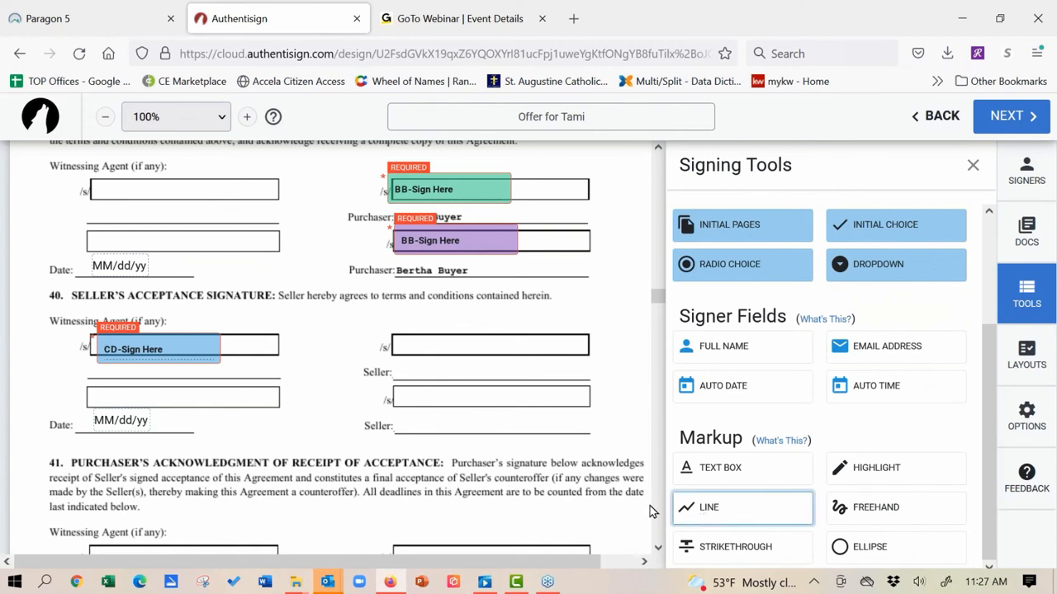
{"action": "left_click", "coordinate": [735, 547]}
{"action": "left_click_drag", "start_coordinate": [355, 464], "coordinate": [471, 463]}
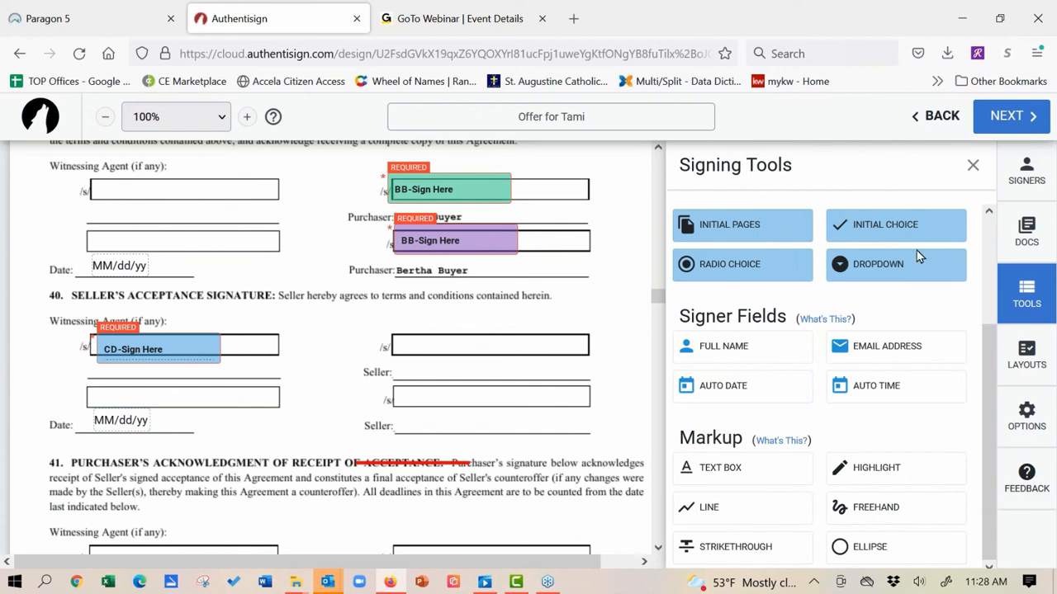
{"action": "left_click", "coordinate": [999, 125]}
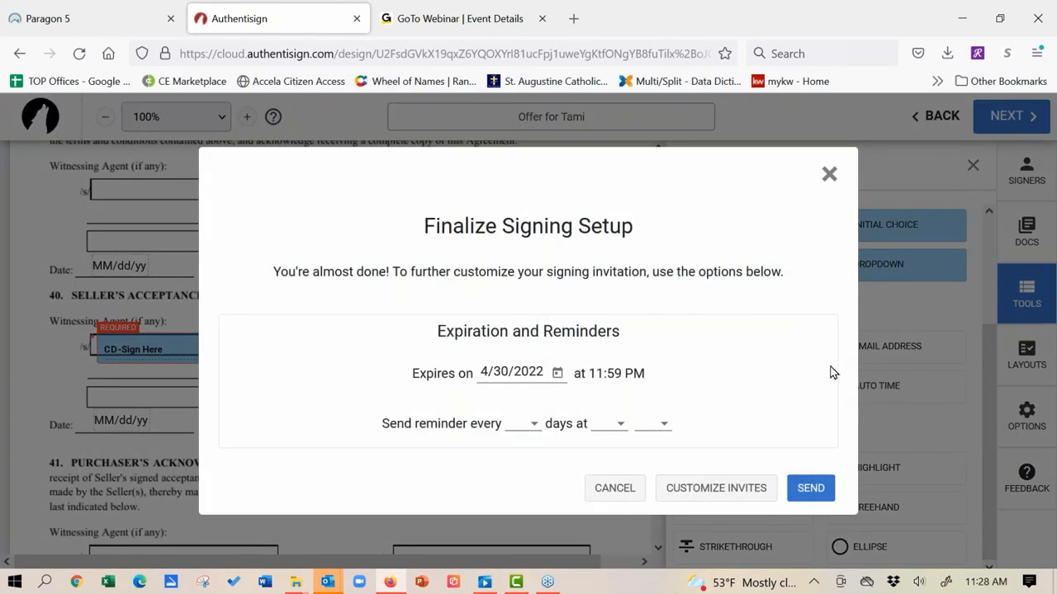
Step: Type test text into the second buyer's invite message, then close both dialogs without saving or sending
{"action": "left_click", "coordinate": [721, 499]}
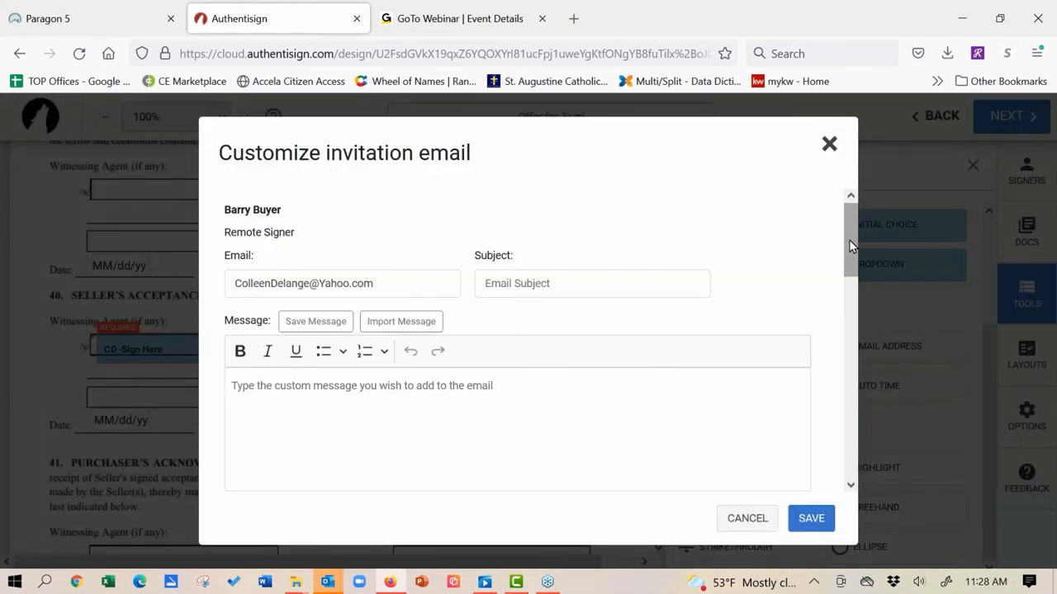
{"action": "left_click_drag", "start_coordinate": [849, 239], "coordinate": [860, 320]}
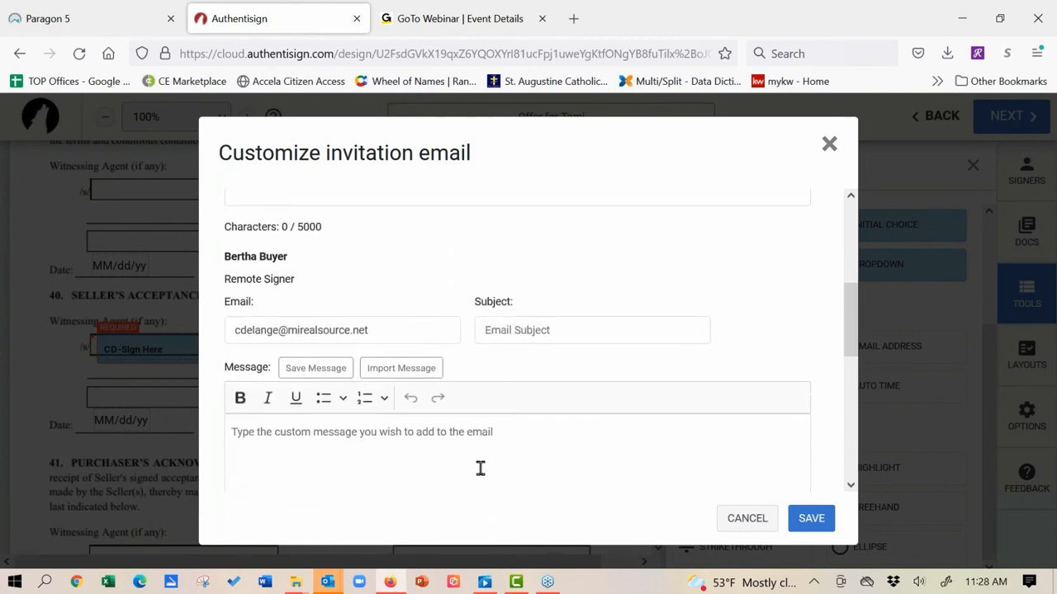
{"action": "left_click", "coordinate": [484, 429]}
{"action": "type", "text": "dqjwkdhkqwjhdwqdjqwjdio;q"}
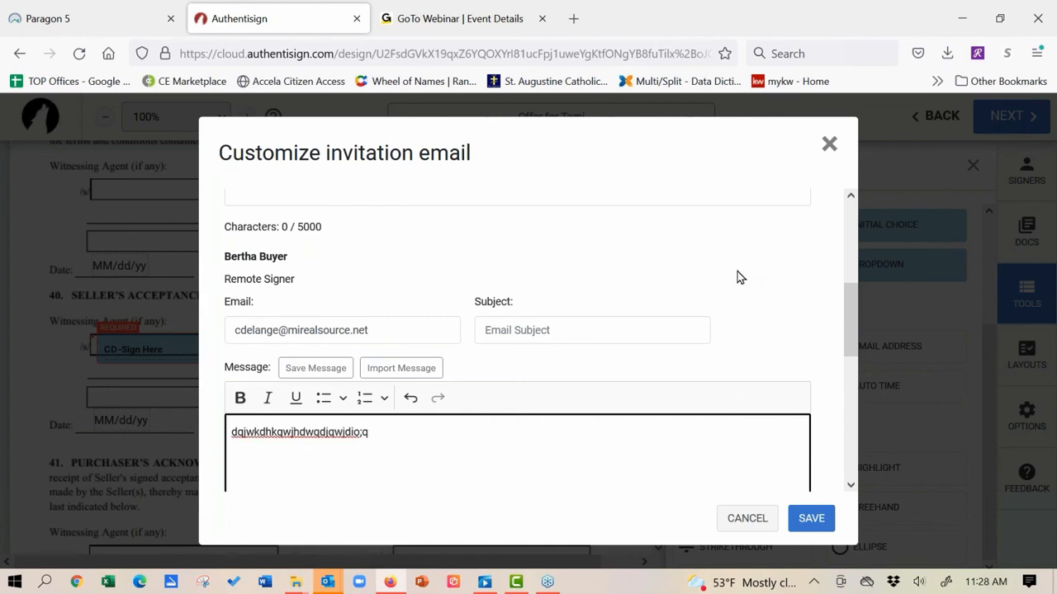
{"action": "left_click", "coordinate": [830, 144]}
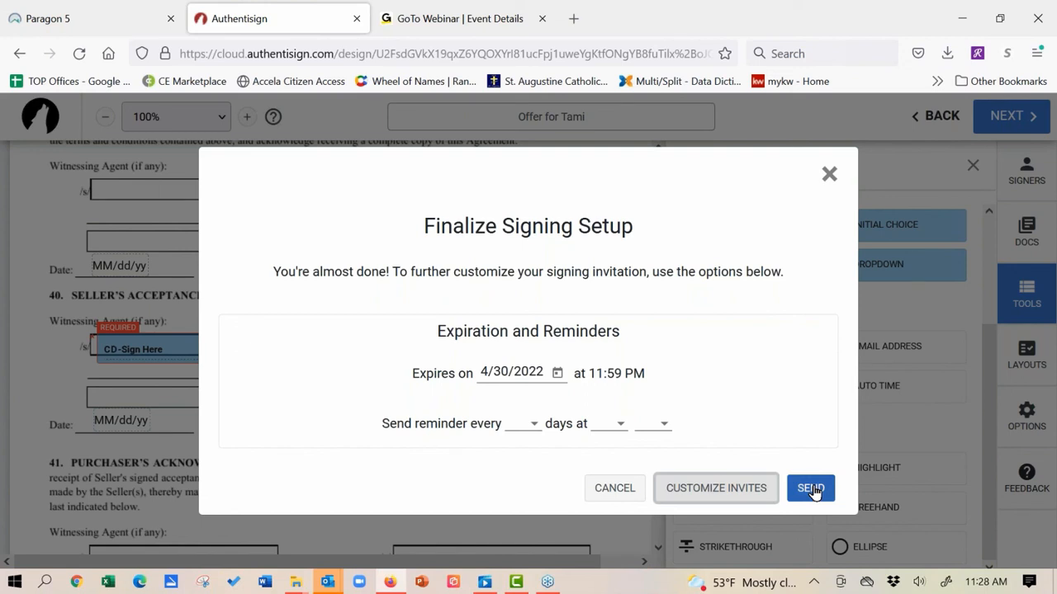
{"action": "left_click", "coordinate": [829, 176]}
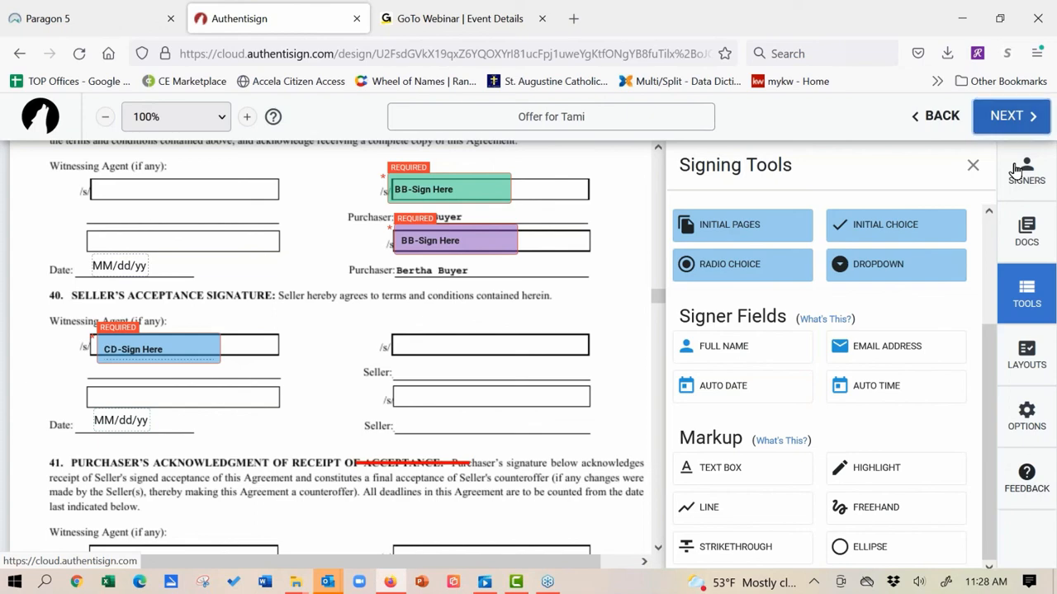
Step: Expand the first buyer in the Signers panel and open its Signer Type dropdown
{"action": "left_click", "coordinate": [1017, 170]}
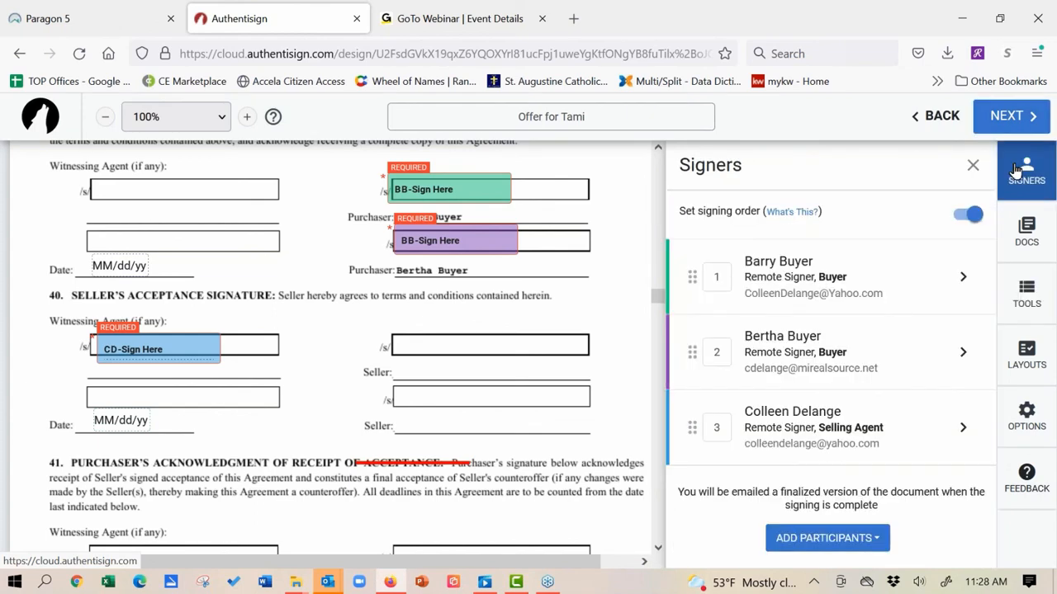
{"action": "left_click", "coordinate": [963, 278]}
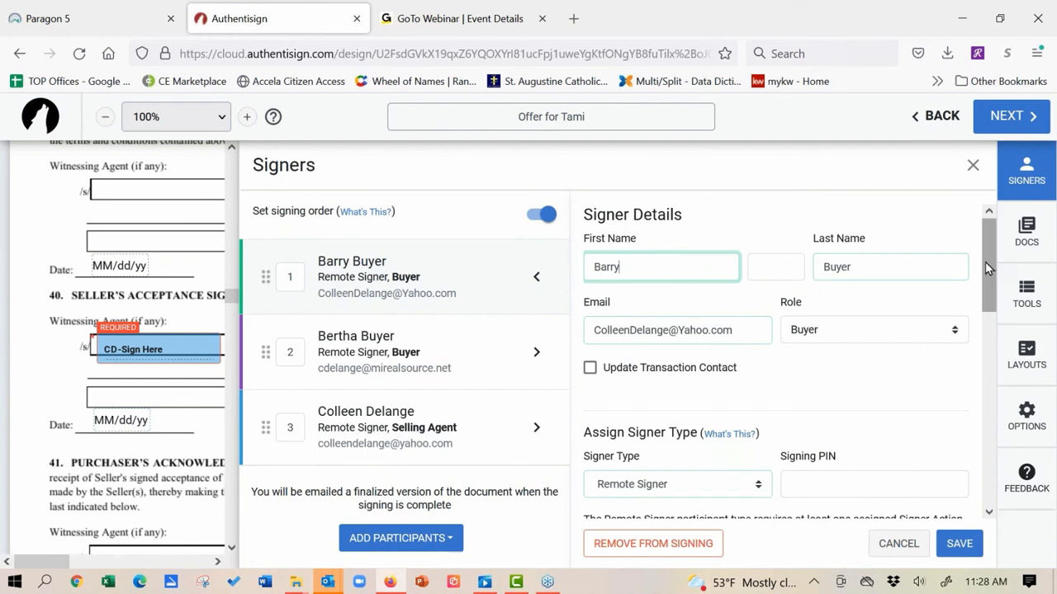
{"action": "scroll", "coordinate": [985, 283], "scroll_direction": "down", "scroll_amount": 2}
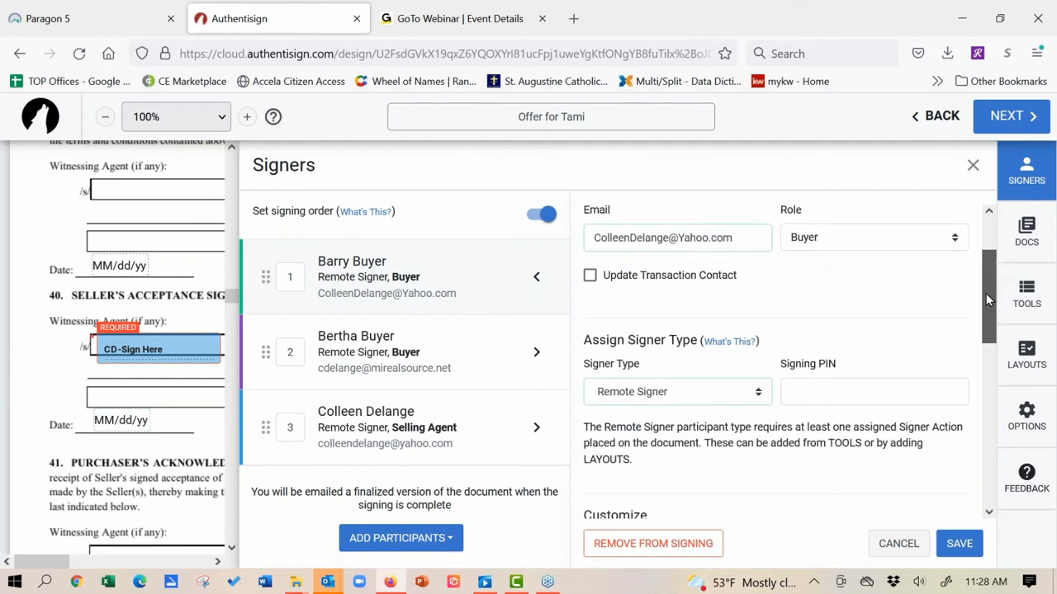
{"action": "left_click", "coordinate": [759, 393]}
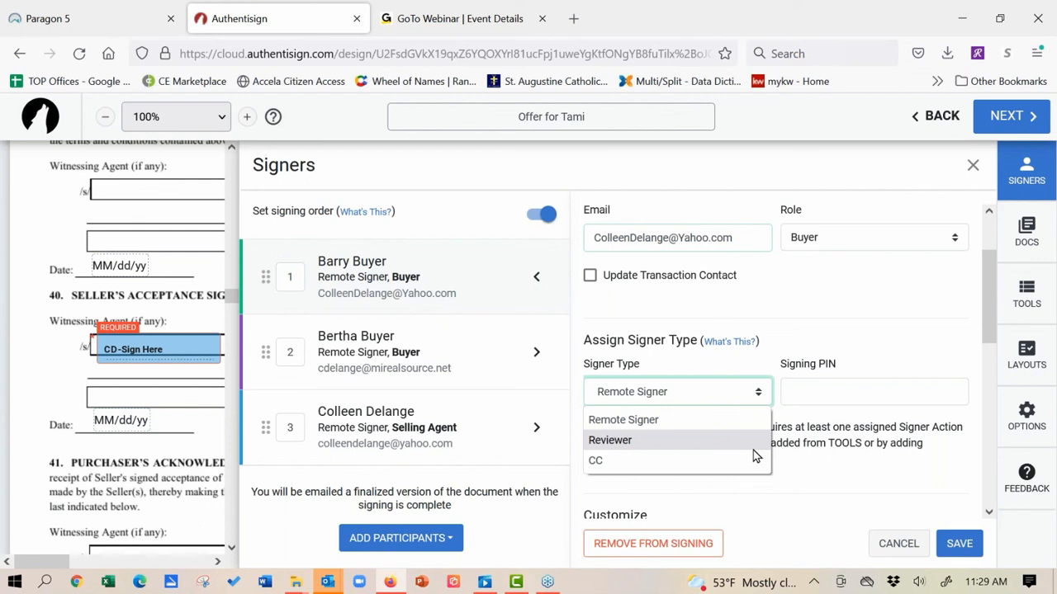
{"action": "left_click", "coordinate": [1046, 106]}
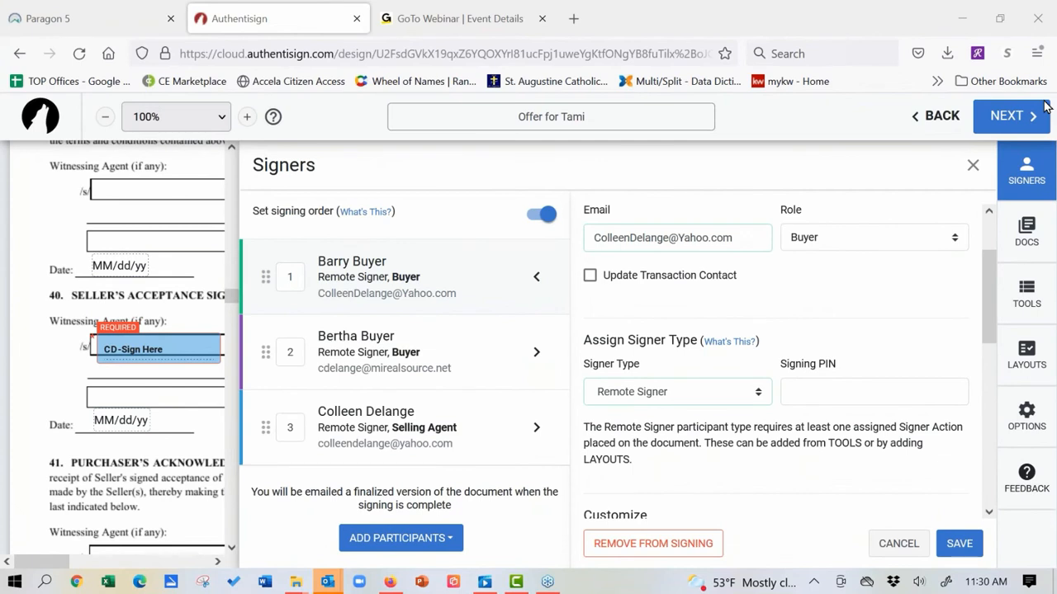
{"action": "left_click", "coordinate": [761, 395]}
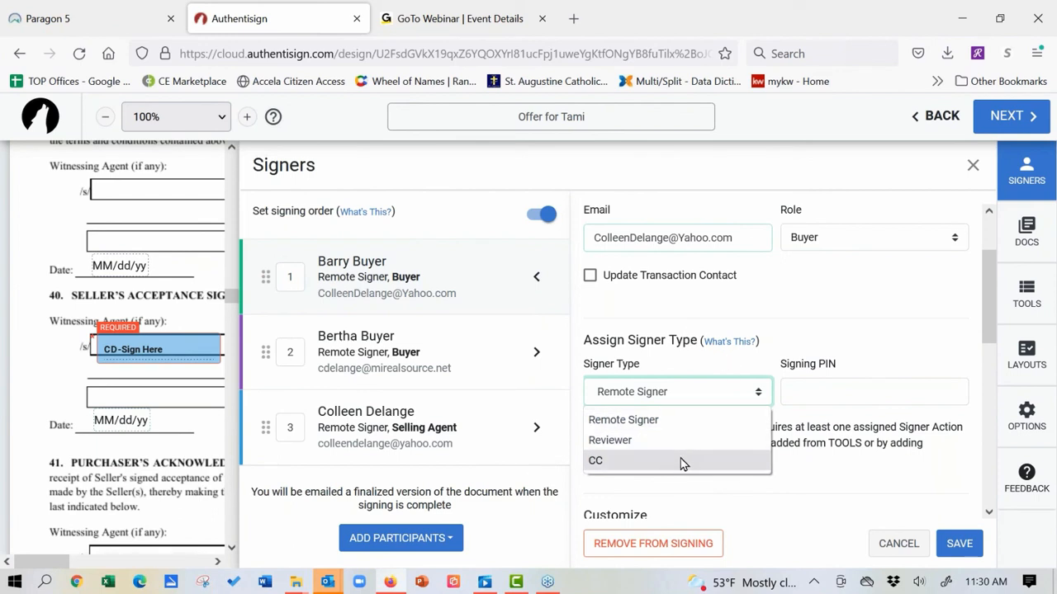
{"action": "left_click", "coordinate": [844, 319]}
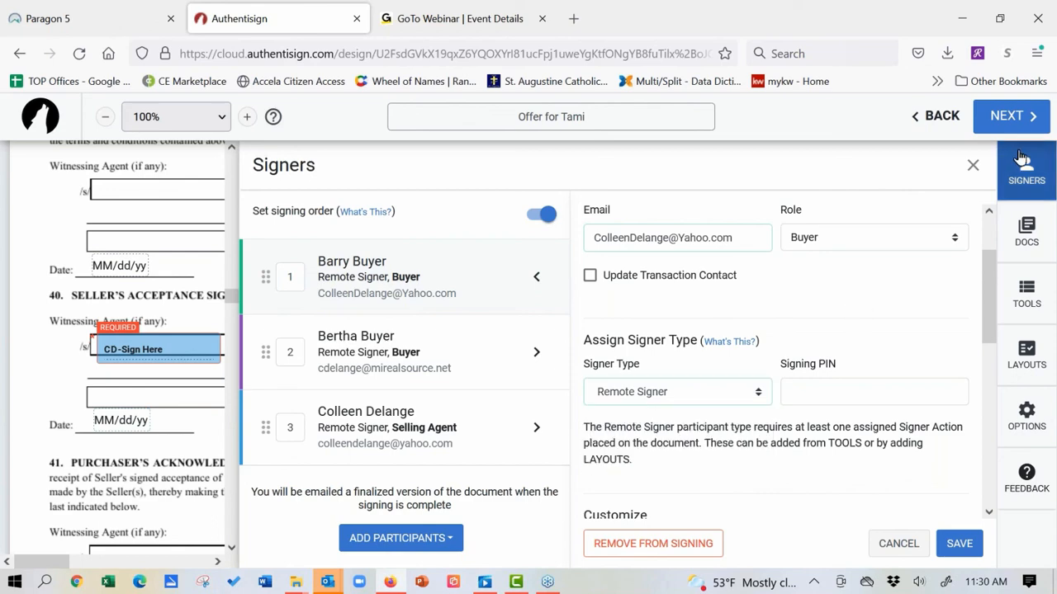
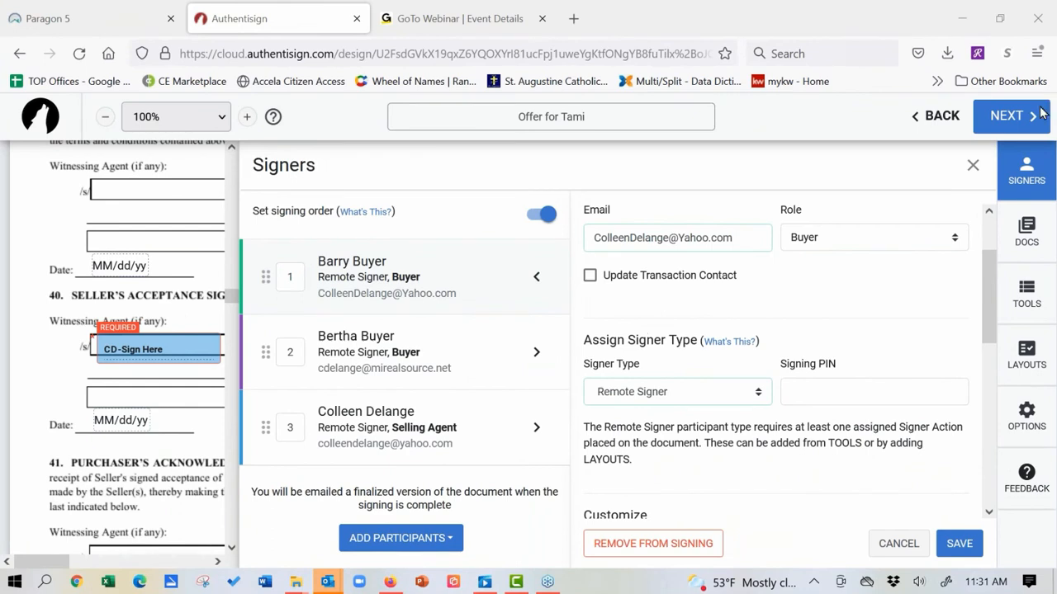
Step: Cancel the first buyer's expanded signer details, returning to the three-signer list unsaved
{"action": "left_click", "coordinate": [894, 548]}
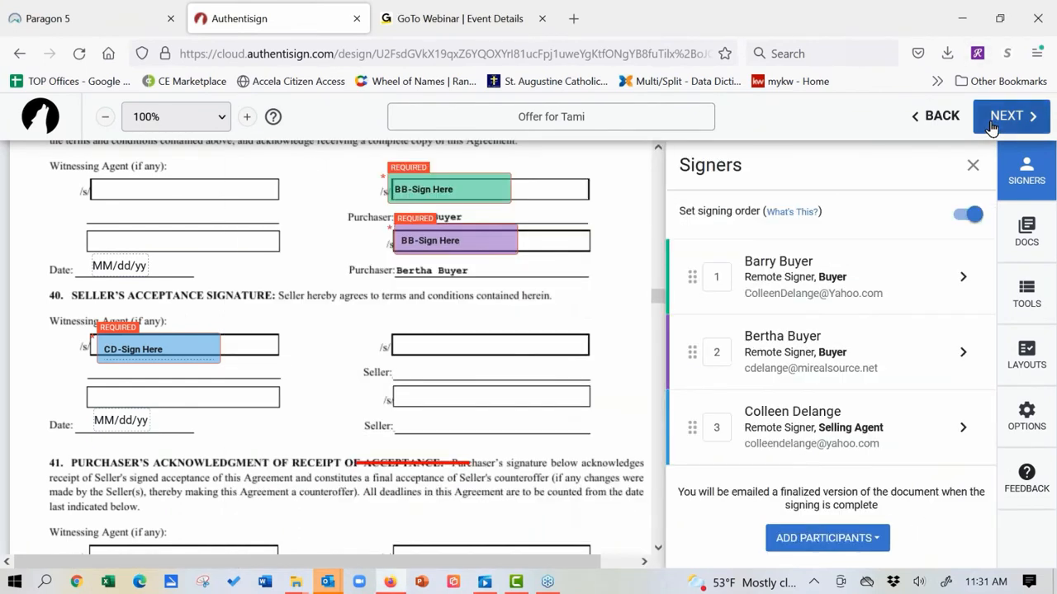
Step: Advance to Finalize Signing Setup, reloading the stalled page, with the invitation expiring 4/30/2022 11:59 PM
{"action": "left_click", "coordinate": [995, 120]}
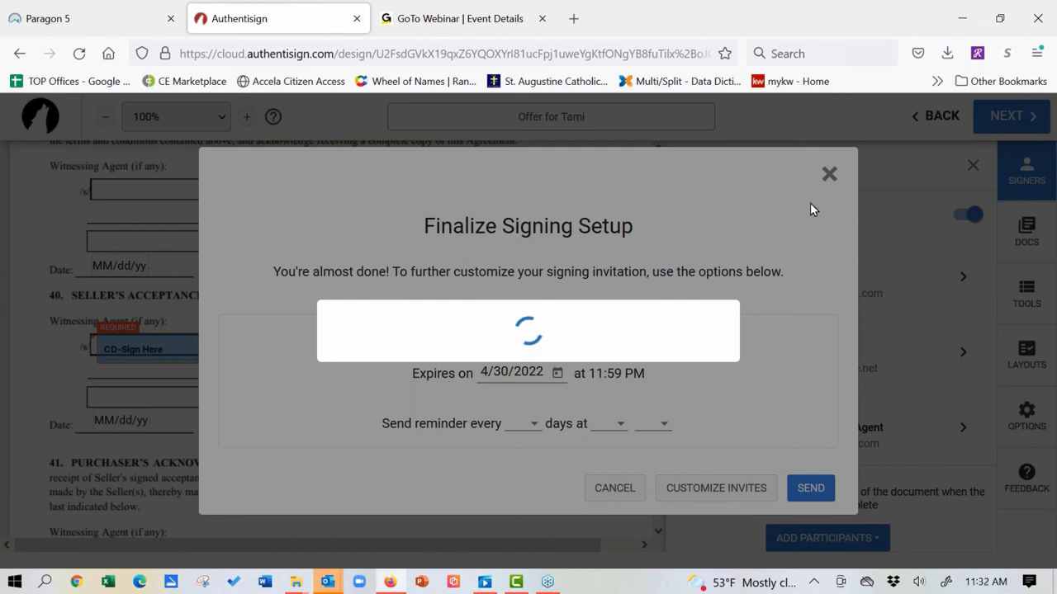
{"action": "left_click", "coordinate": [79, 53]}
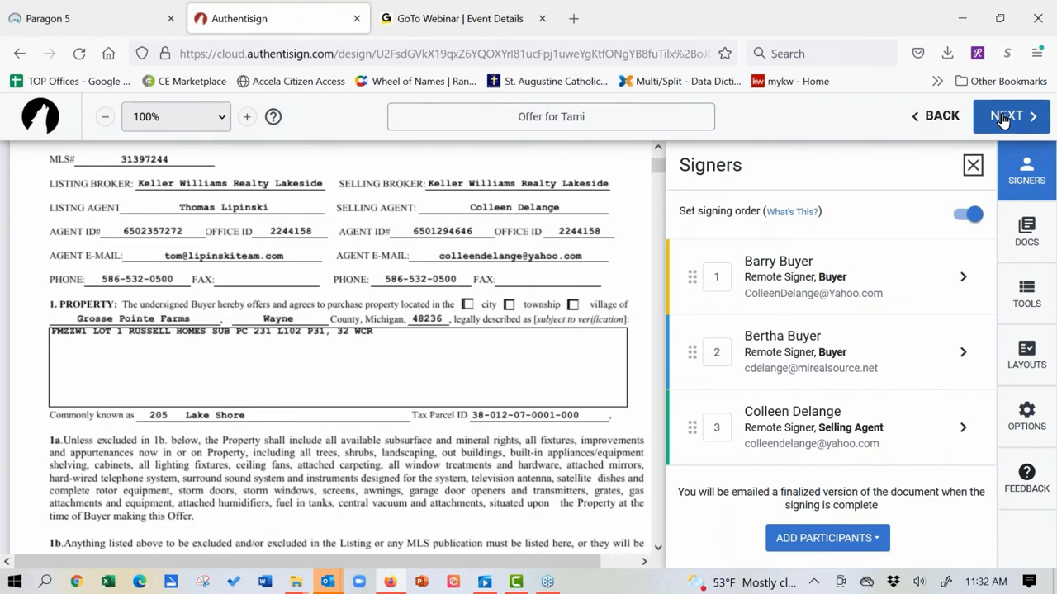
{"action": "left_click", "coordinate": [1003, 119]}
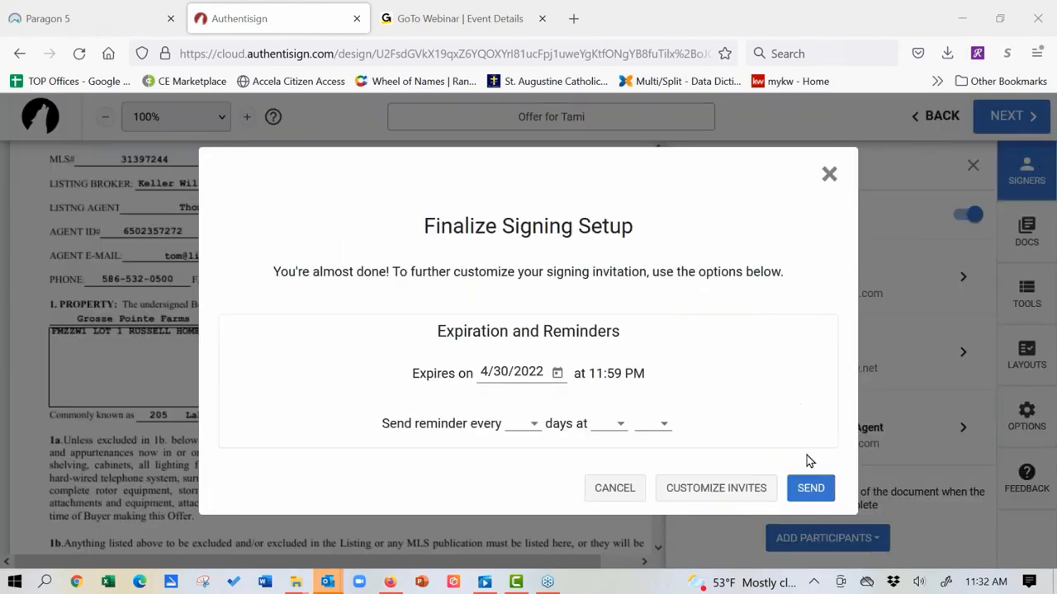
Step: Send the Offer for Tami signing to all three signers, then start a new browser tab
{"action": "left_click", "coordinate": [808, 488]}
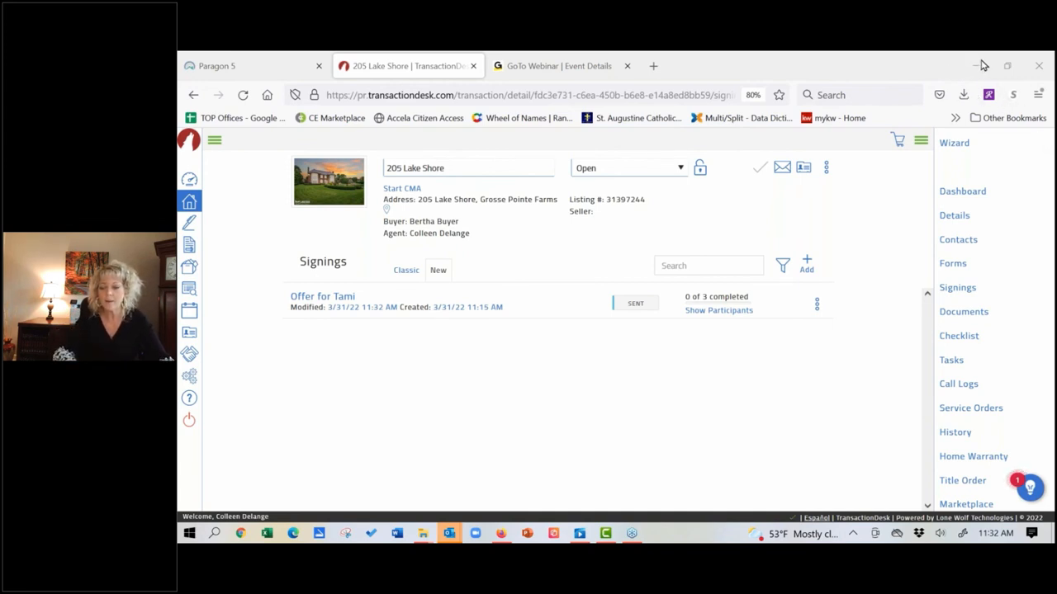
{"action": "left_click", "coordinate": [653, 66]}
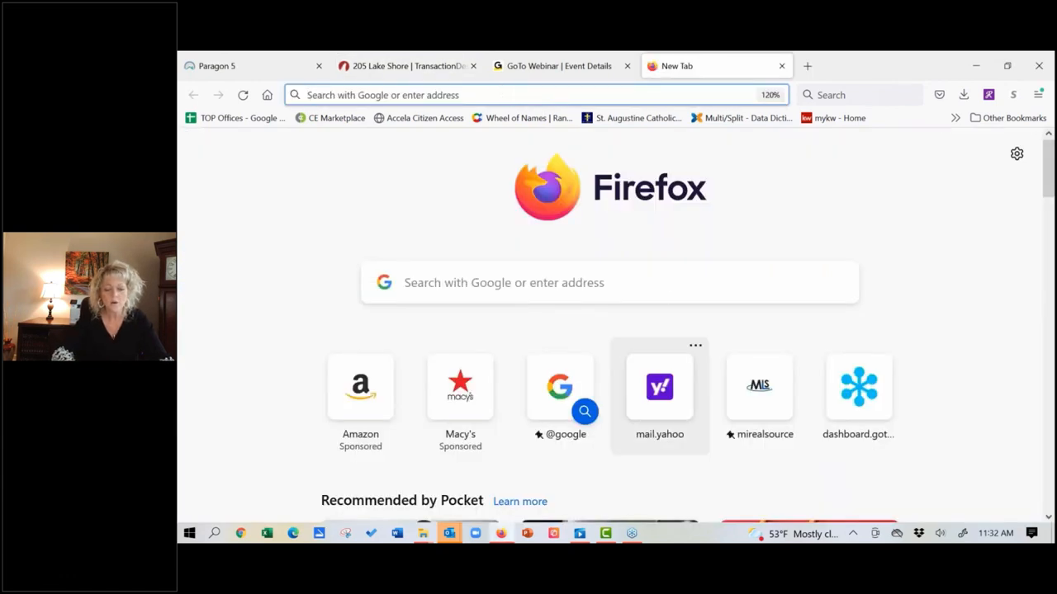
Step: In Yahoo Mail, open the 'Your signature is requested' email and start the buyer's signing
{"action": "left_click", "coordinate": [660, 388]}
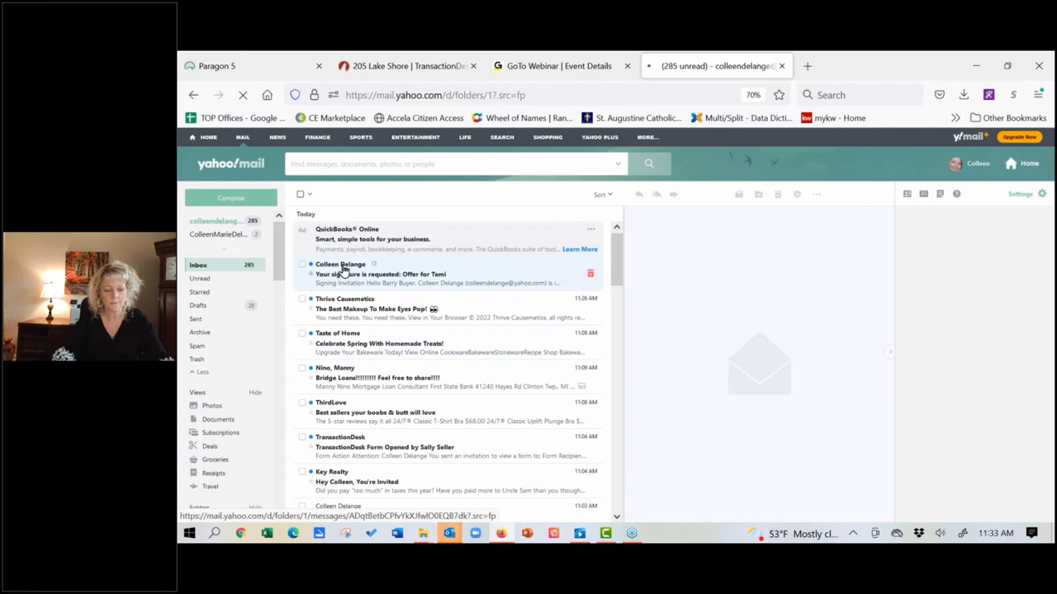
{"action": "left_click", "coordinate": [343, 270]}
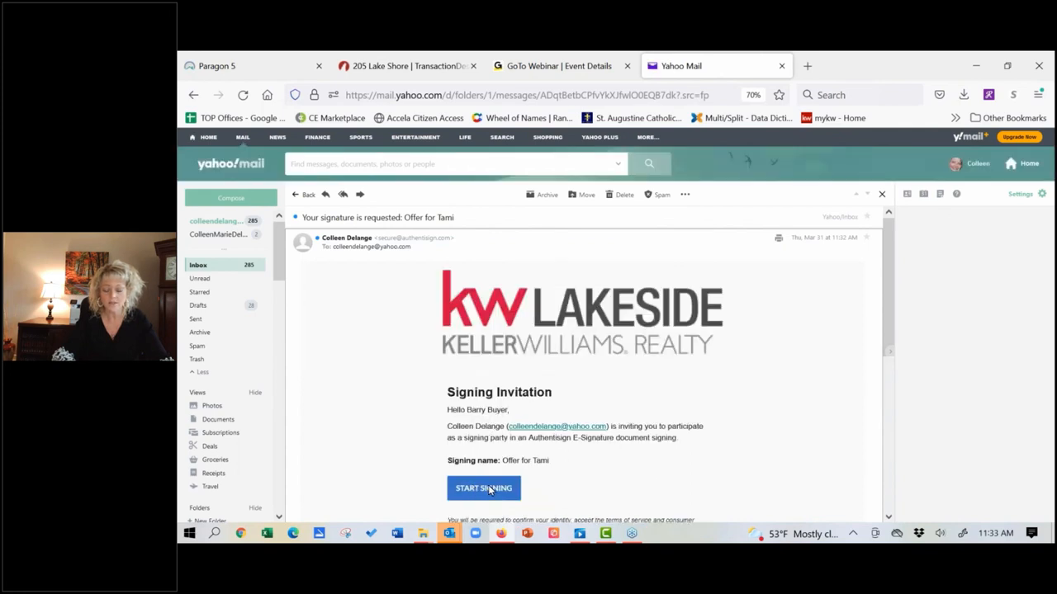
{"action": "left_click", "coordinate": [487, 488]}
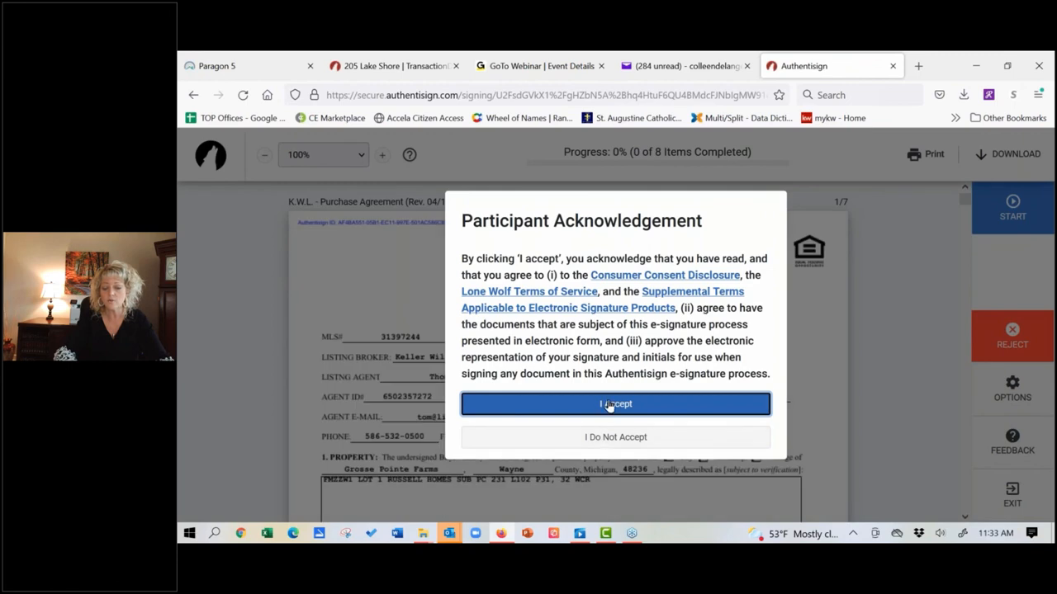
Step: Accept the e-signature terms, fill all purchaser initials and the signature, completing 8 of 8 items
{"action": "left_click", "coordinate": [609, 404]}
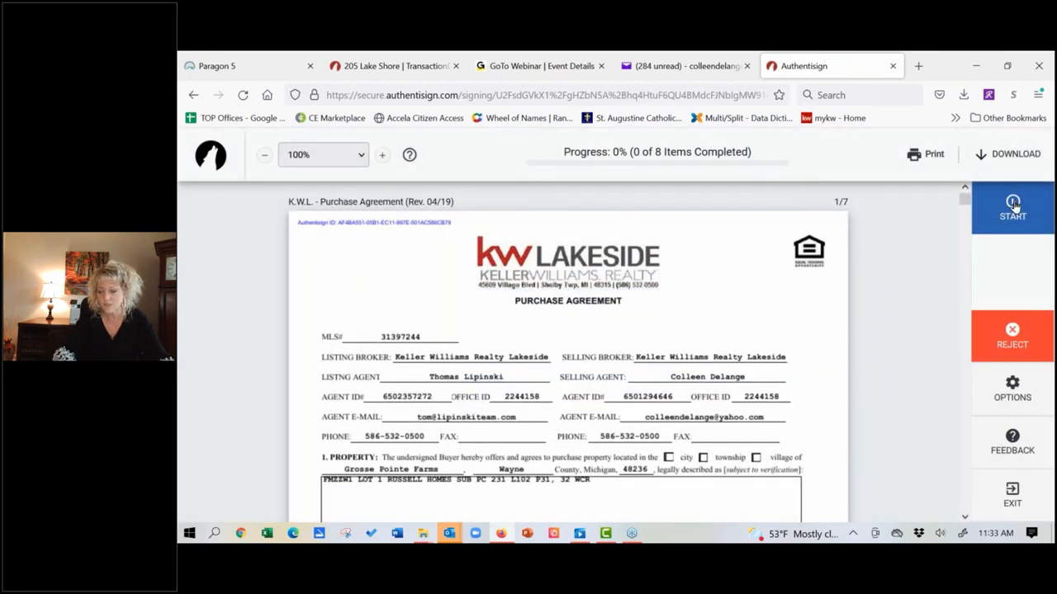
{"action": "left_click", "coordinate": [1013, 207]}
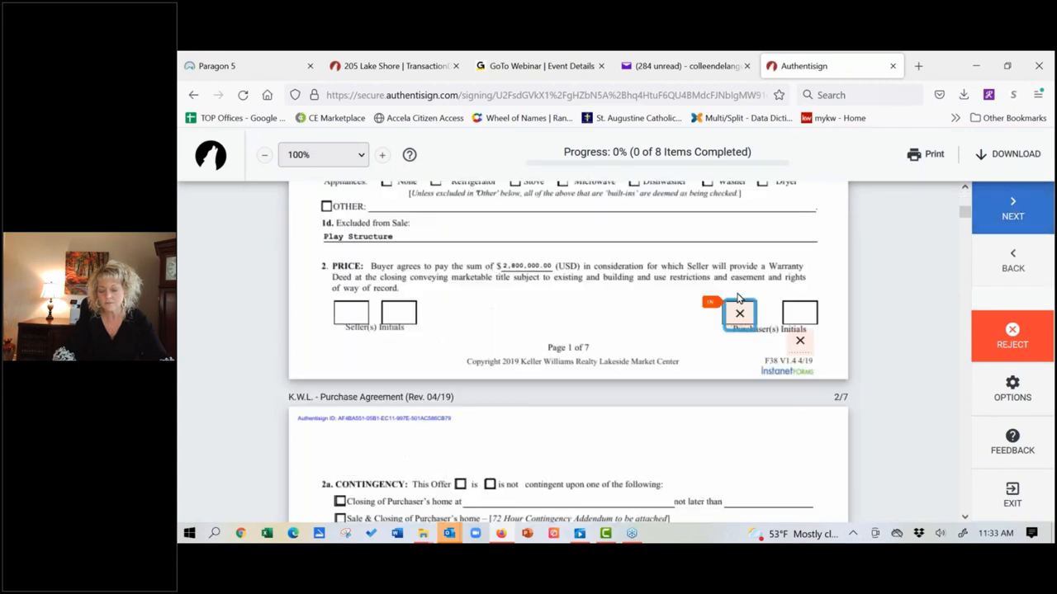
{"action": "left_click", "coordinate": [738, 316]}
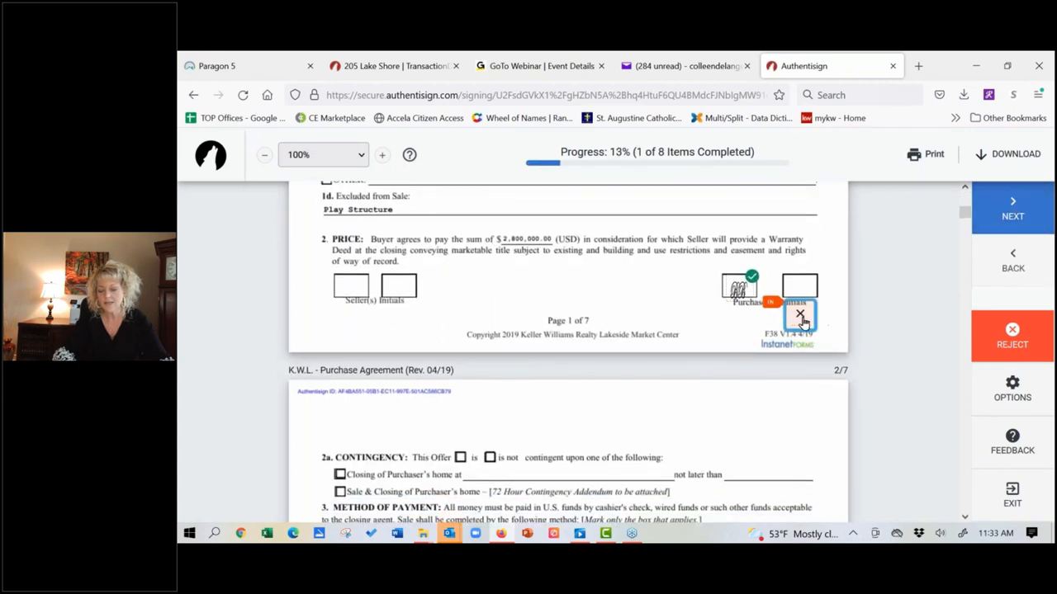
{"action": "left_click", "coordinate": [801, 319]}
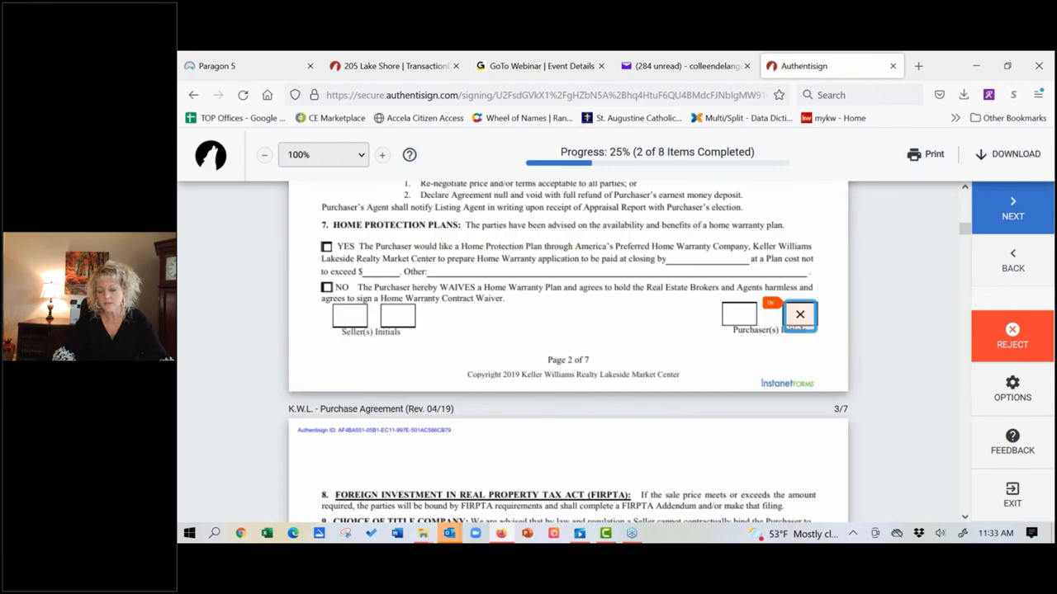
{"action": "left_click", "coordinate": [799, 315]}
{"action": "left_click", "coordinate": [800, 315]}
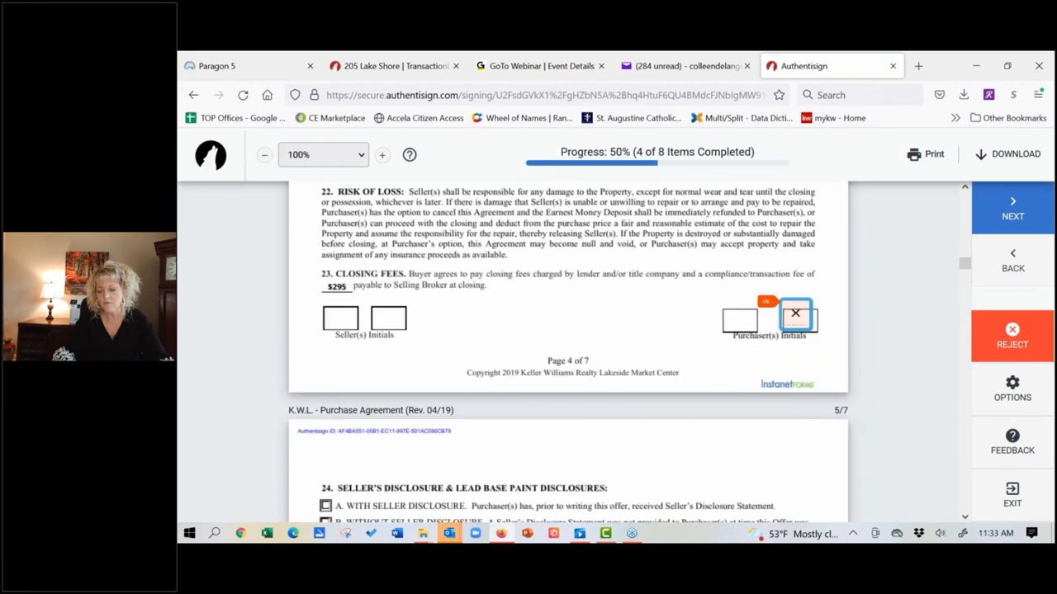
{"action": "left_click", "coordinate": [792, 312]}
{"action": "left_click", "coordinate": [798, 318]}
{"action": "left_click", "coordinate": [798, 315]}
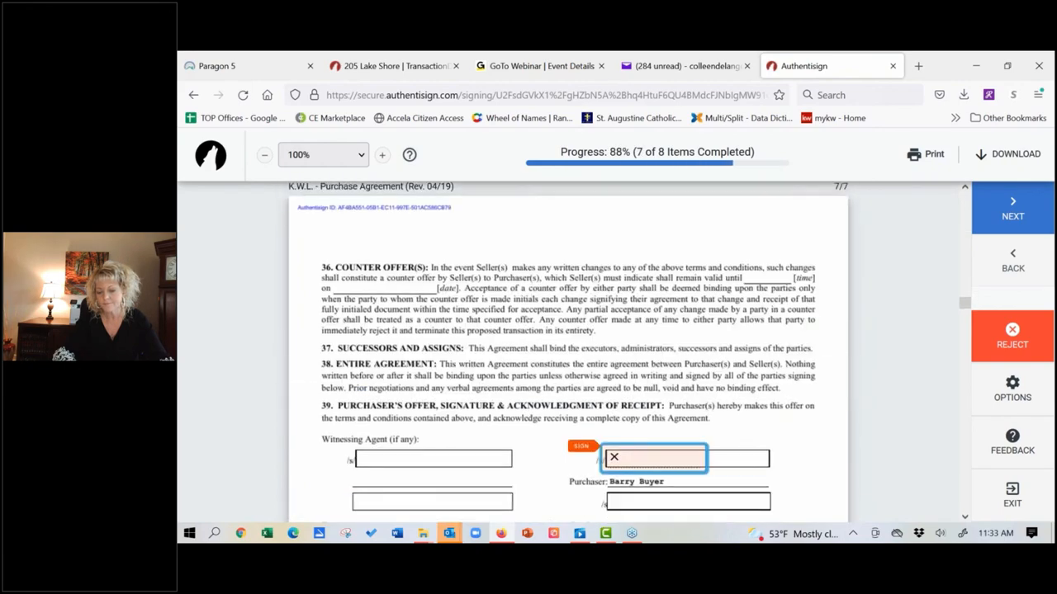
{"action": "left_click", "coordinate": [641, 330]}
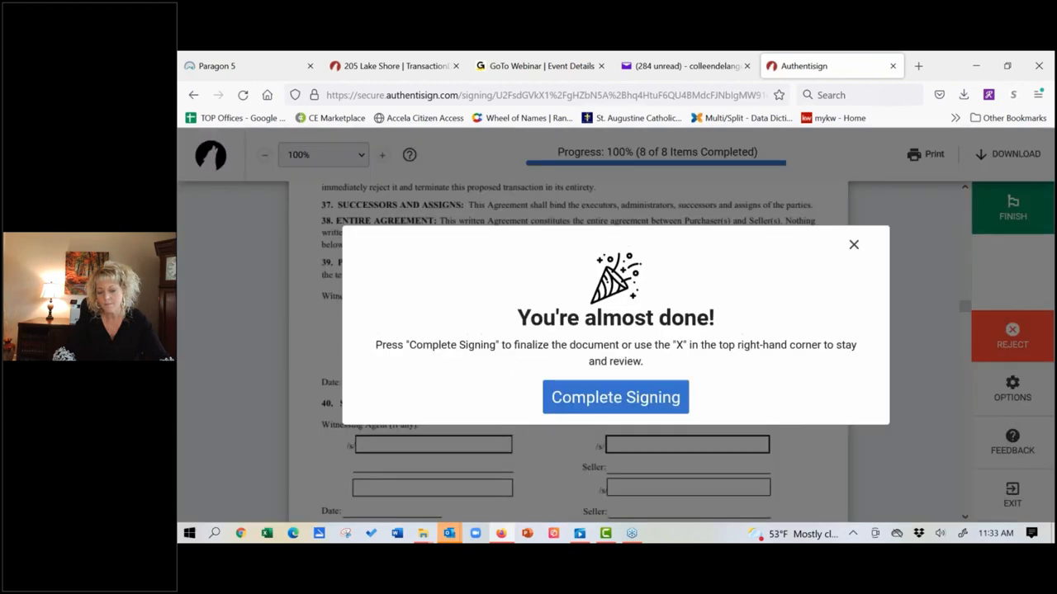
{"action": "left_click", "coordinate": [630, 402]}
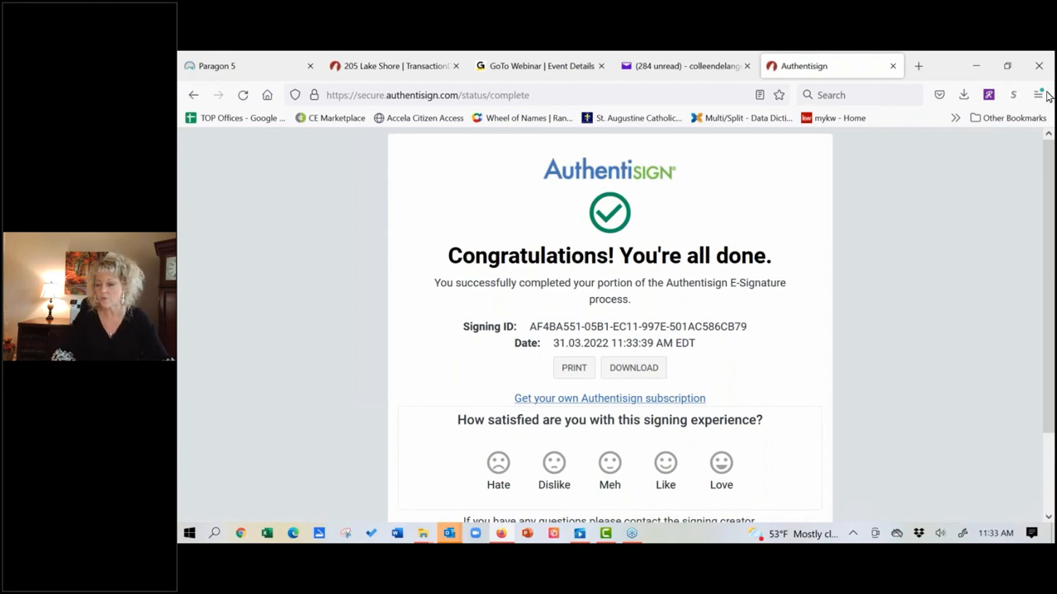
Step: Leave the Authentisign completion page and open a new blank Firefox tab
{"action": "left_click", "coordinate": [897, 299]}
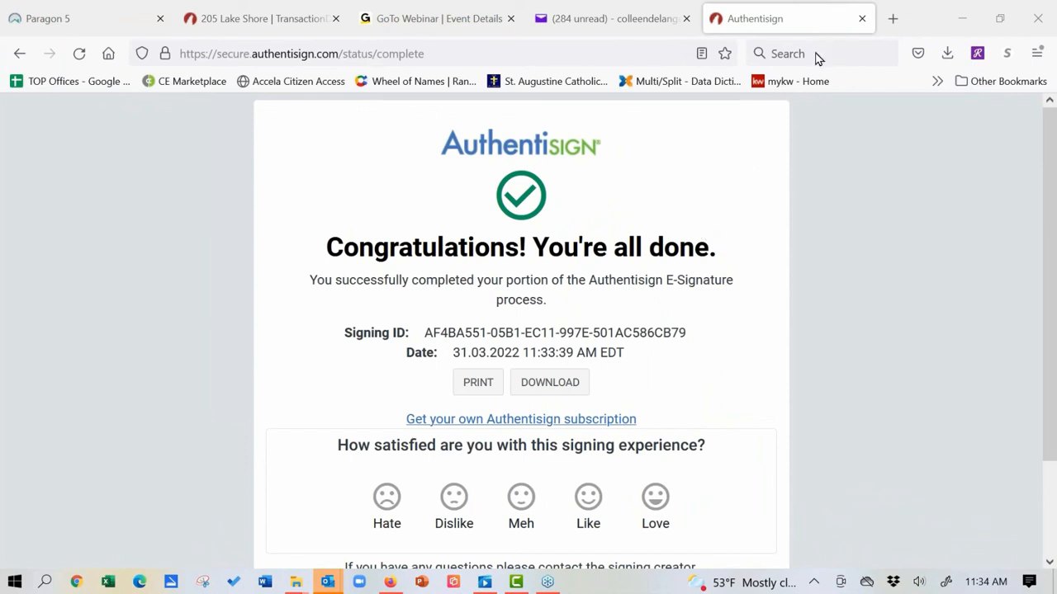
{"action": "left_click", "coordinate": [893, 18]}
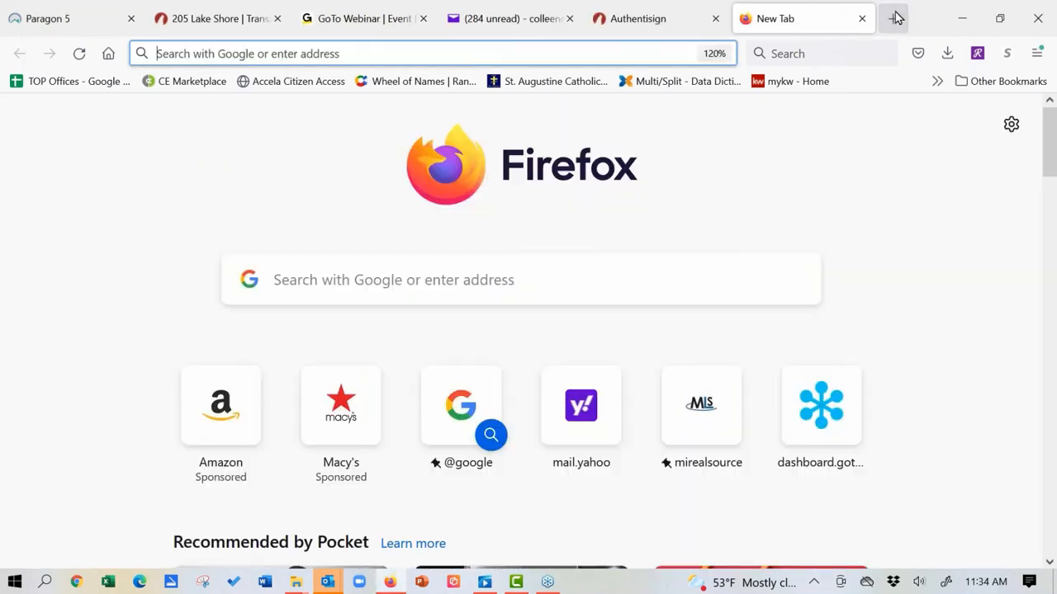
Step: Open the MIRealSourceMedia YouTube channel's full 'Transaction Desk & Authentisign' playlist of 29 webinars
{"action": "left_click", "coordinate": [437, 52]}
{"action": "type", "text": "youtube.com/"}
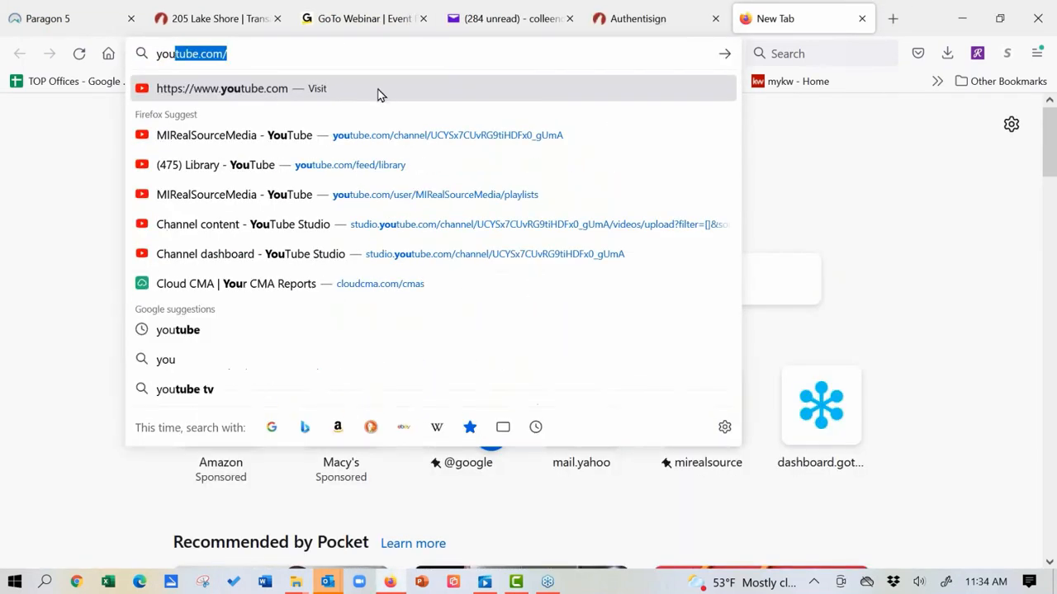
{"action": "left_click", "coordinate": [358, 138]}
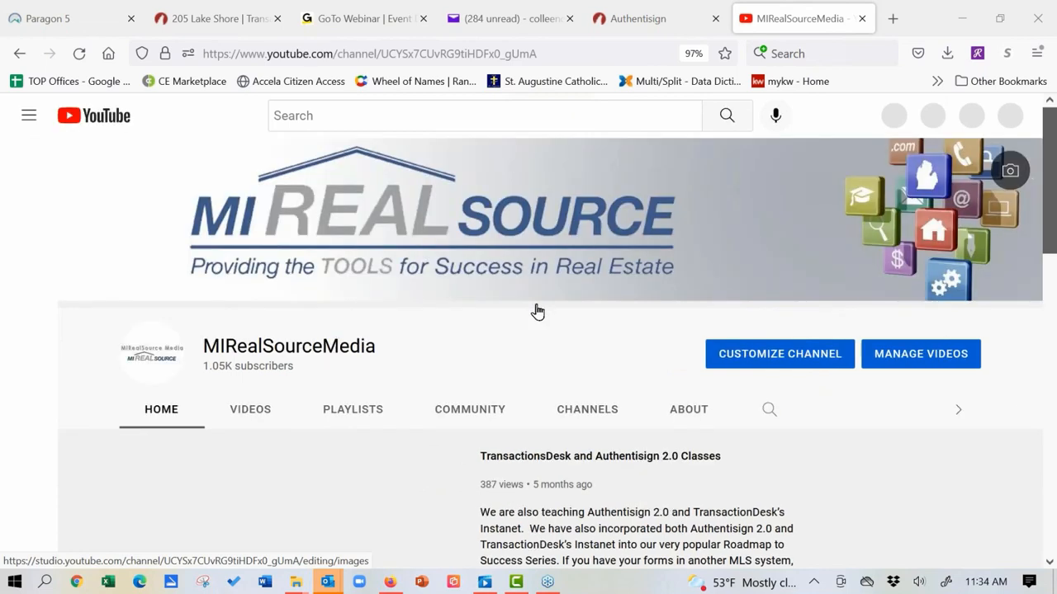
{"action": "left_click", "coordinate": [353, 412]}
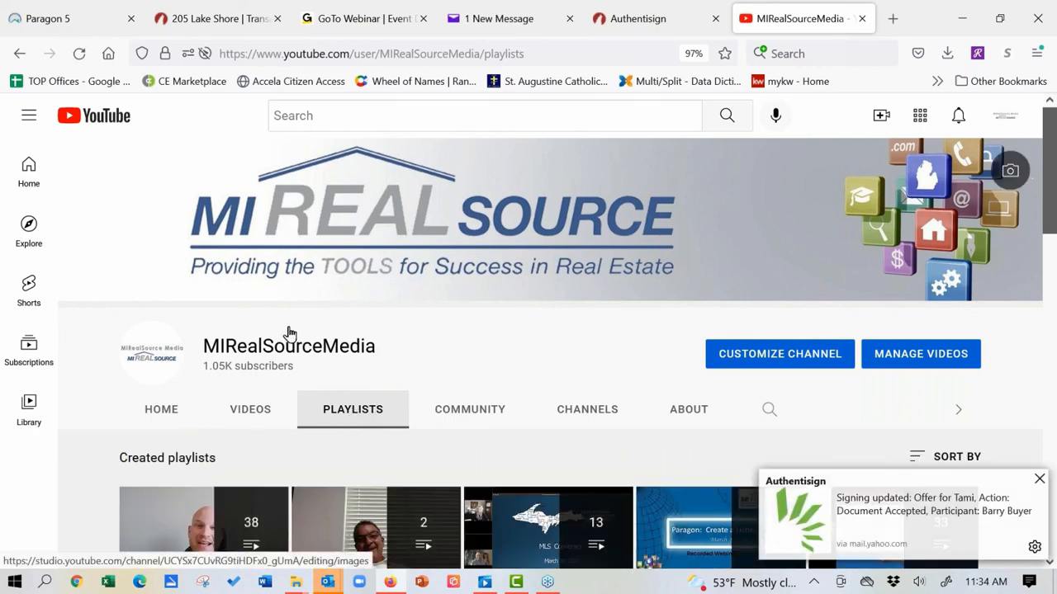
{"action": "scroll", "coordinate": [295, 239], "scroll_direction": "down", "scroll_amount": 5}
{"action": "scroll", "coordinate": [231, 302], "scroll_direction": "down", "scroll_amount": 2}
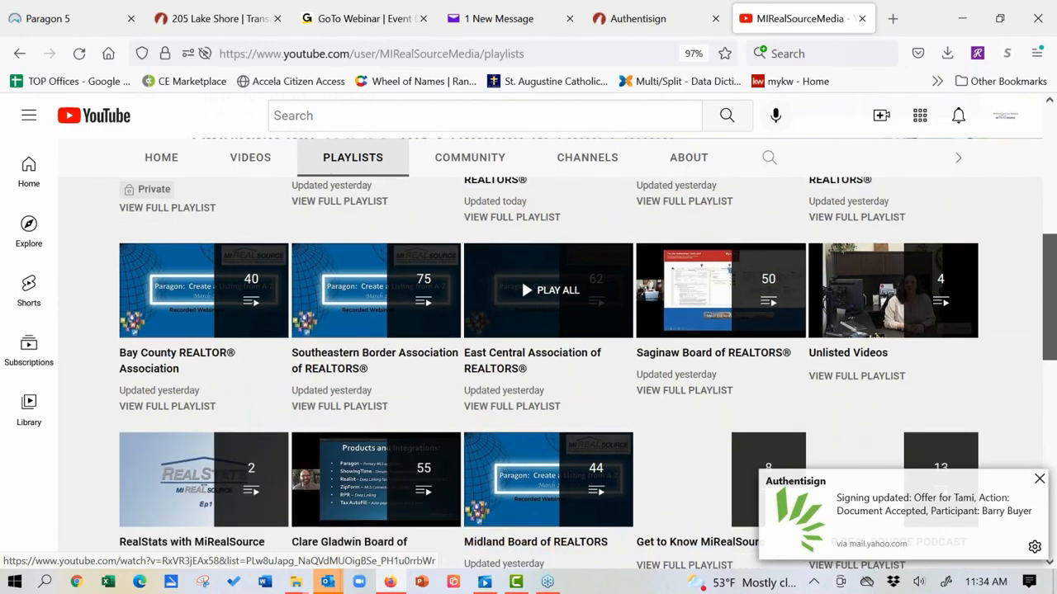
{"action": "scroll", "coordinate": [232, 302], "scroll_direction": "down", "scroll_amount": 5}
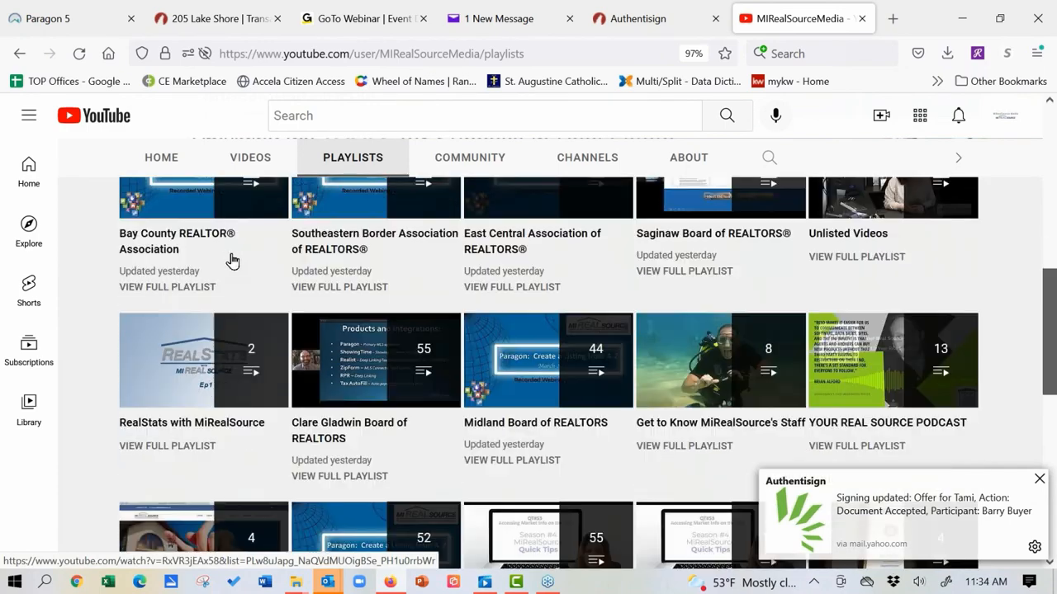
{"action": "scroll", "coordinate": [242, 276], "scroll_direction": "down", "scroll_amount": 3}
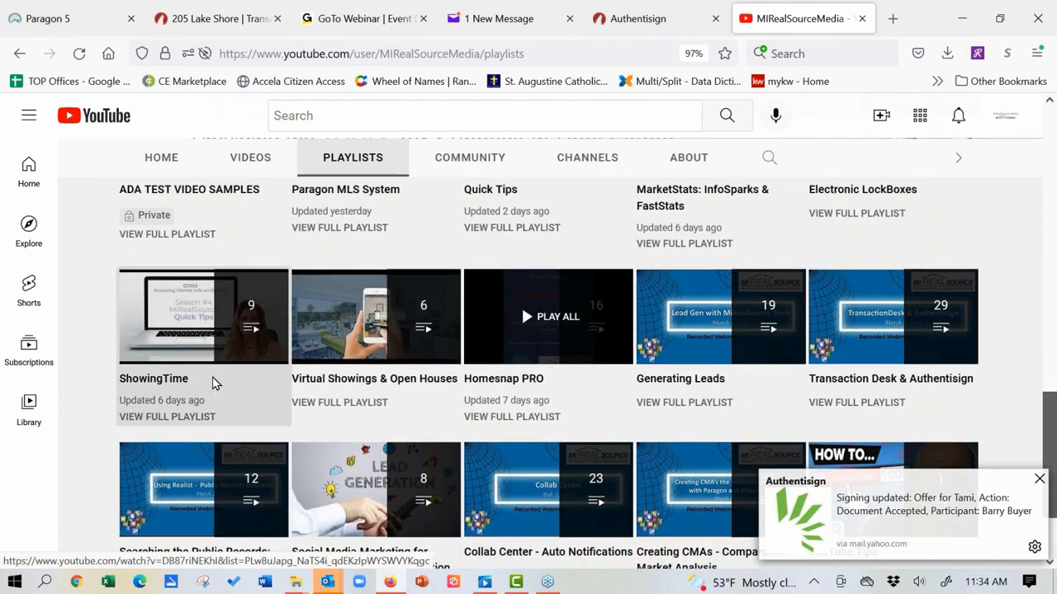
{"action": "scroll", "coordinate": [212, 383], "scroll_direction": "down", "scroll_amount": 3}
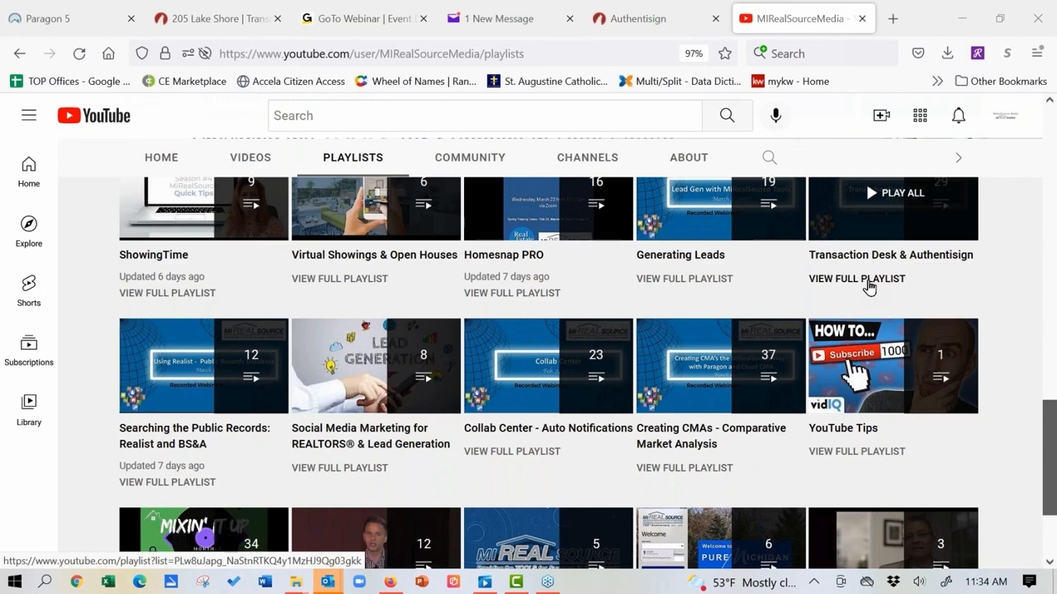
{"action": "left_click", "coordinate": [867, 281]}
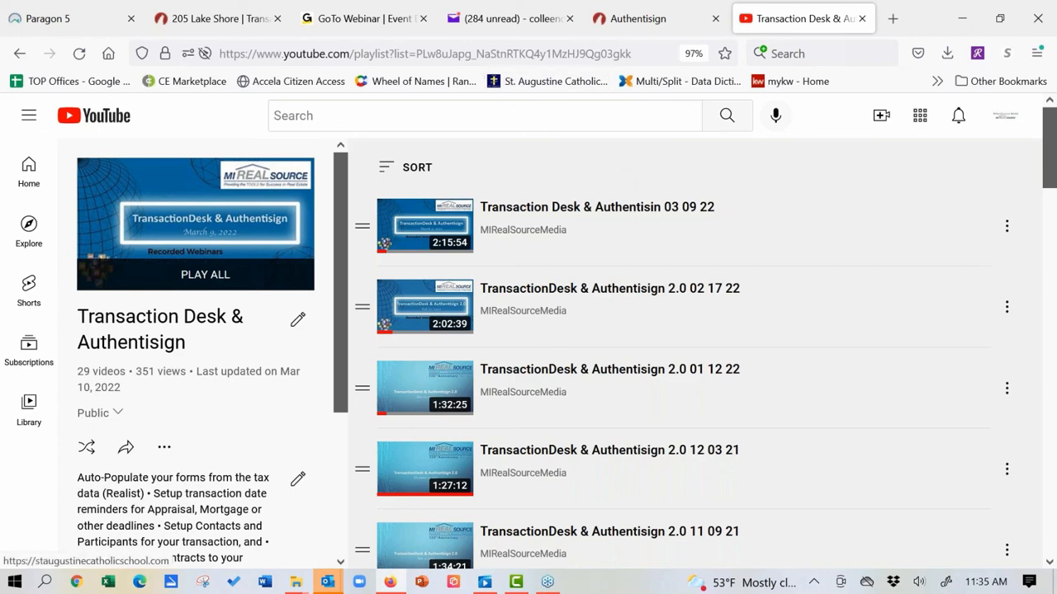
Step: In Paragon 5, open MLS Documents and its Education folder of 81 handout files
{"action": "left_click", "coordinate": [110, 30]}
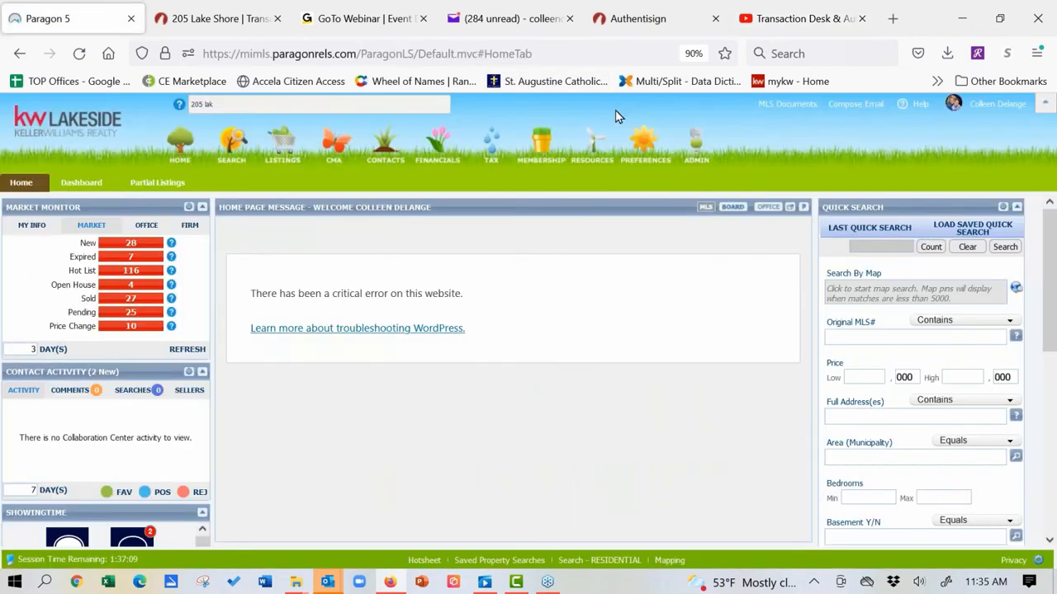
{"action": "left_click", "coordinate": [788, 105]}
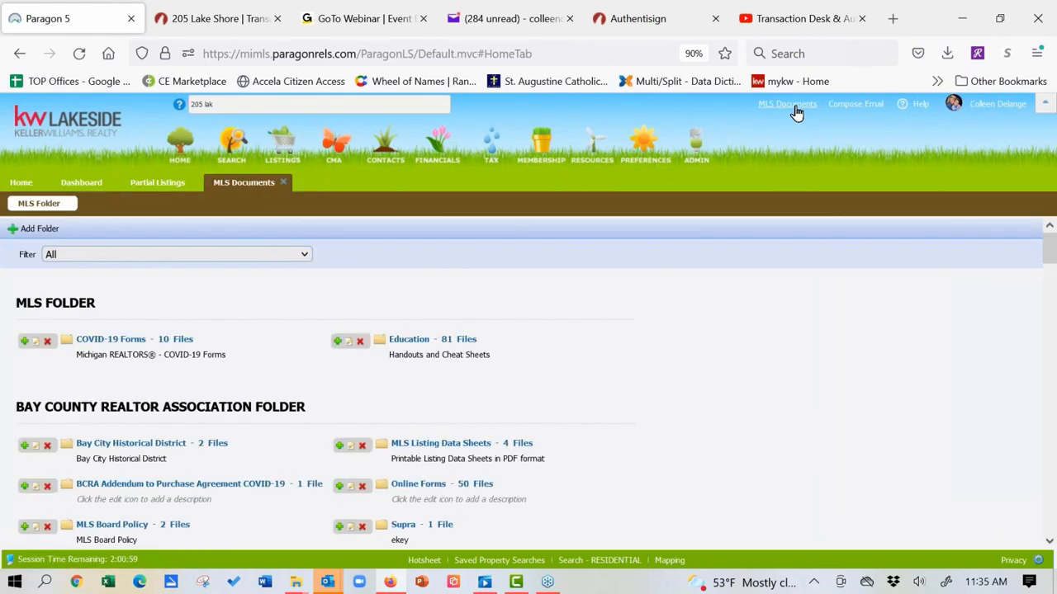
{"action": "left_click", "coordinate": [407, 345]}
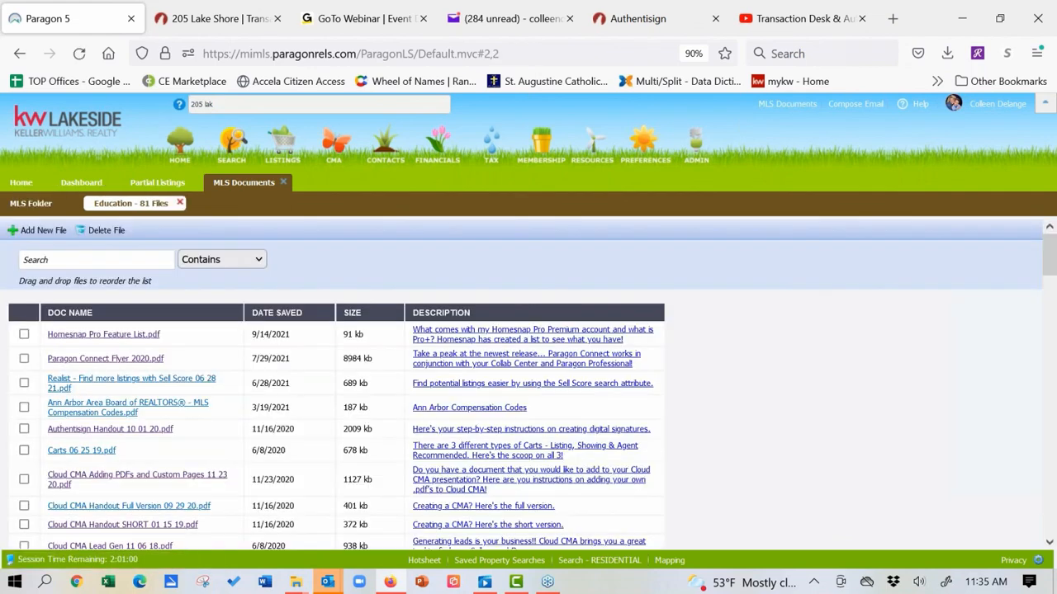